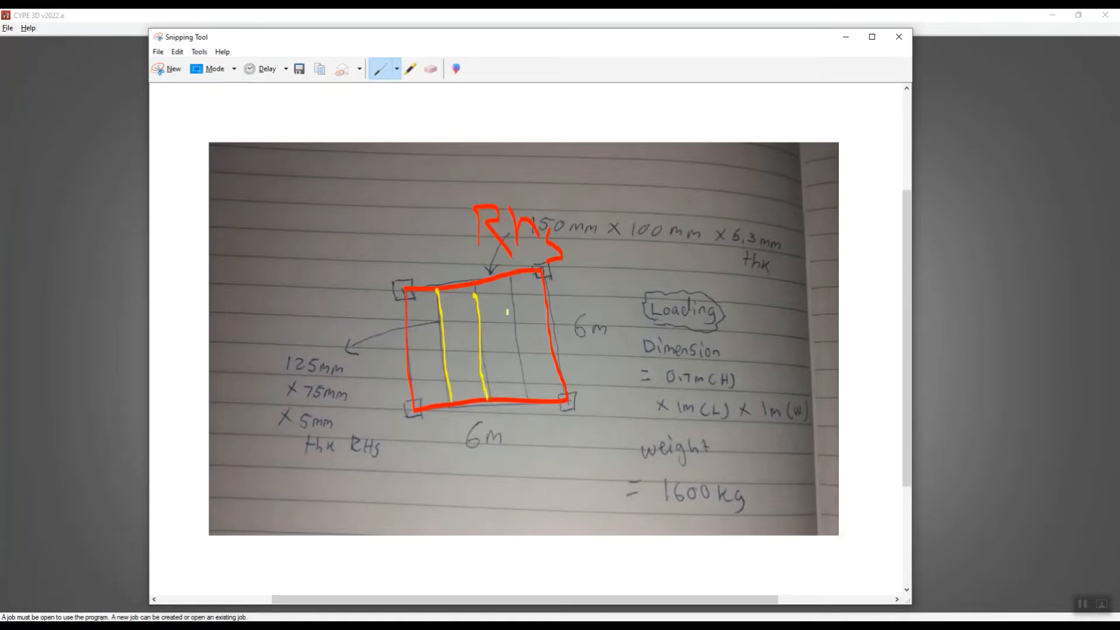
Trace the remaining inner beam on the sketch in yellow and circle the 125 mm x 75 mm x 5 mm thk RHS note.
drag(512, 277, 526, 401)
mouse_move(265, 348)
mouse_down()
mouse_move(315, 348)
mouse_move(370, 409)
mouse_move(320, 470)
mouse_move(255, 407)
mouse_move(268, 349)
mouse_up()
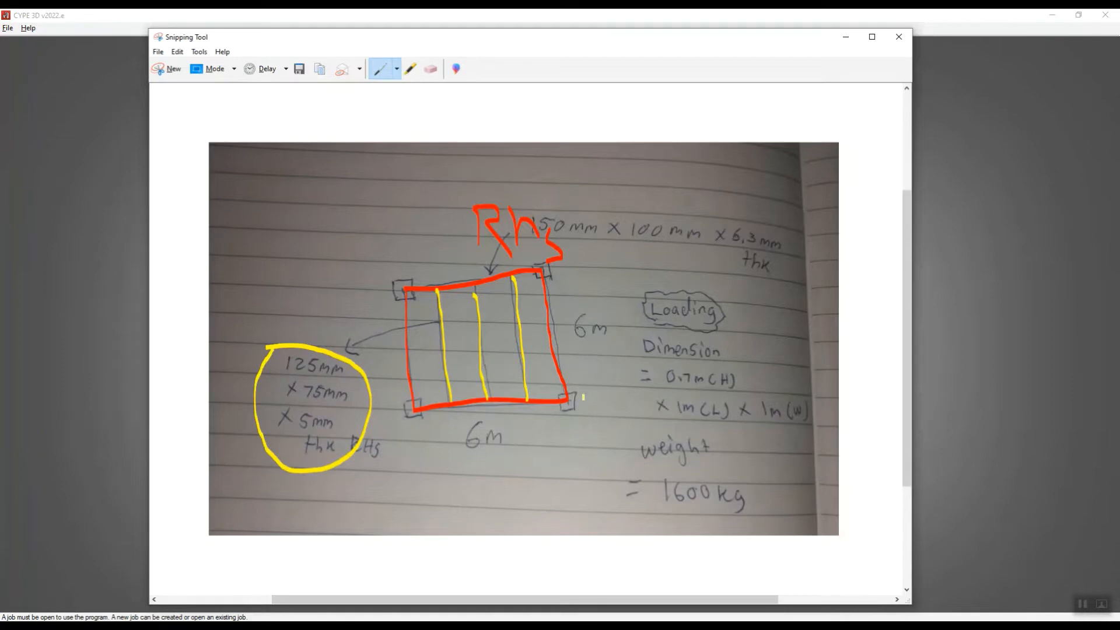
Change the custom pen colour to Fuchsia and outline the column at the sketched frame's lower-right corner.
click(396, 69)
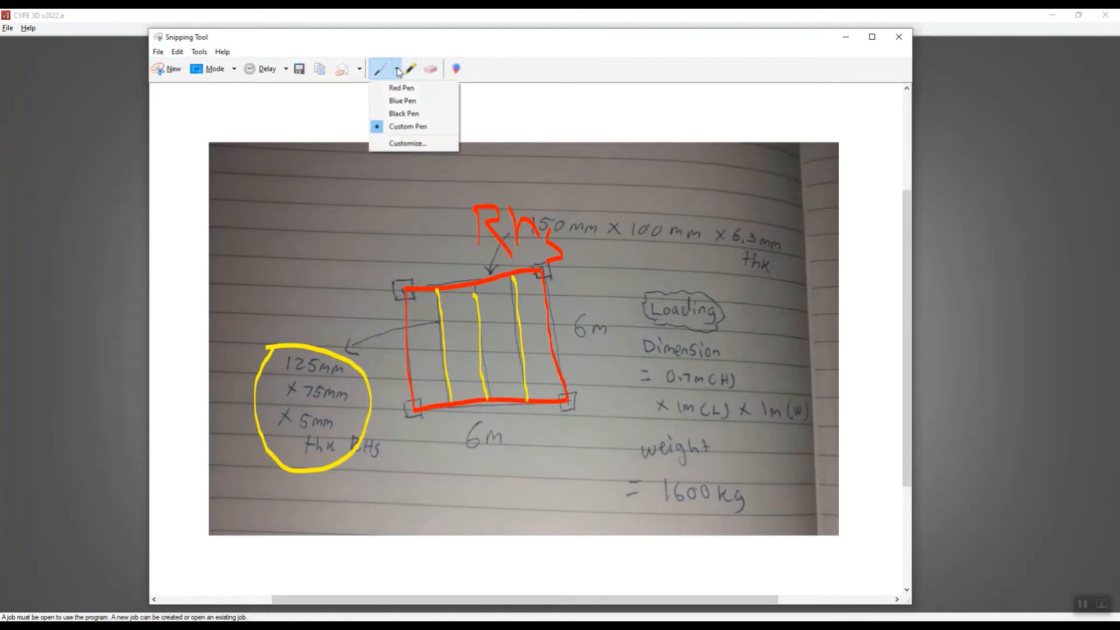
click(394, 144)
click(311, 98)
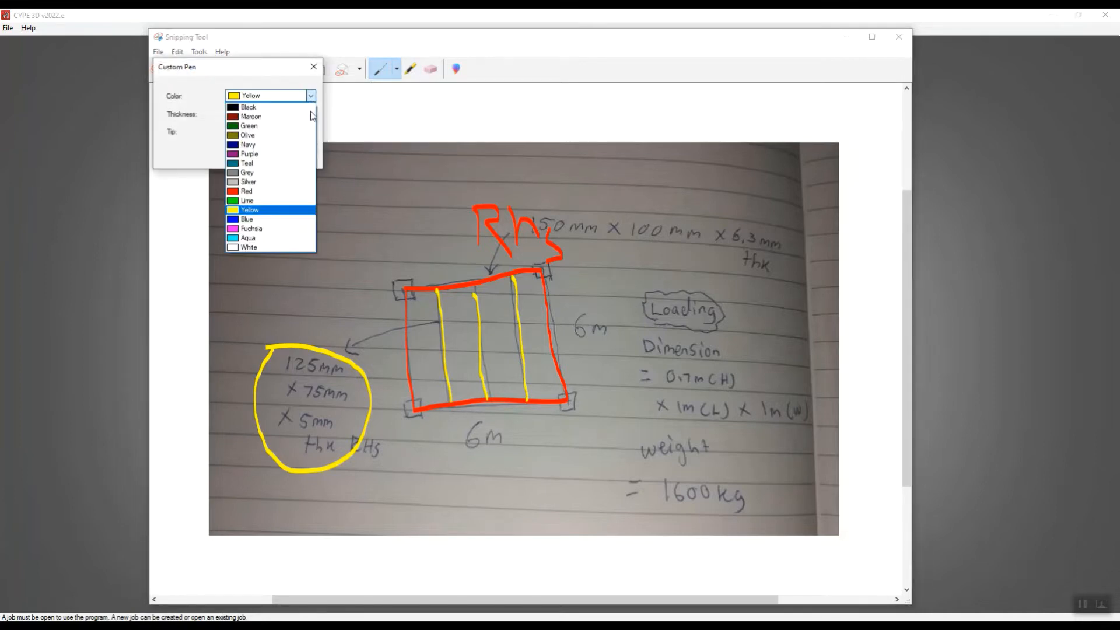
click(242, 229)
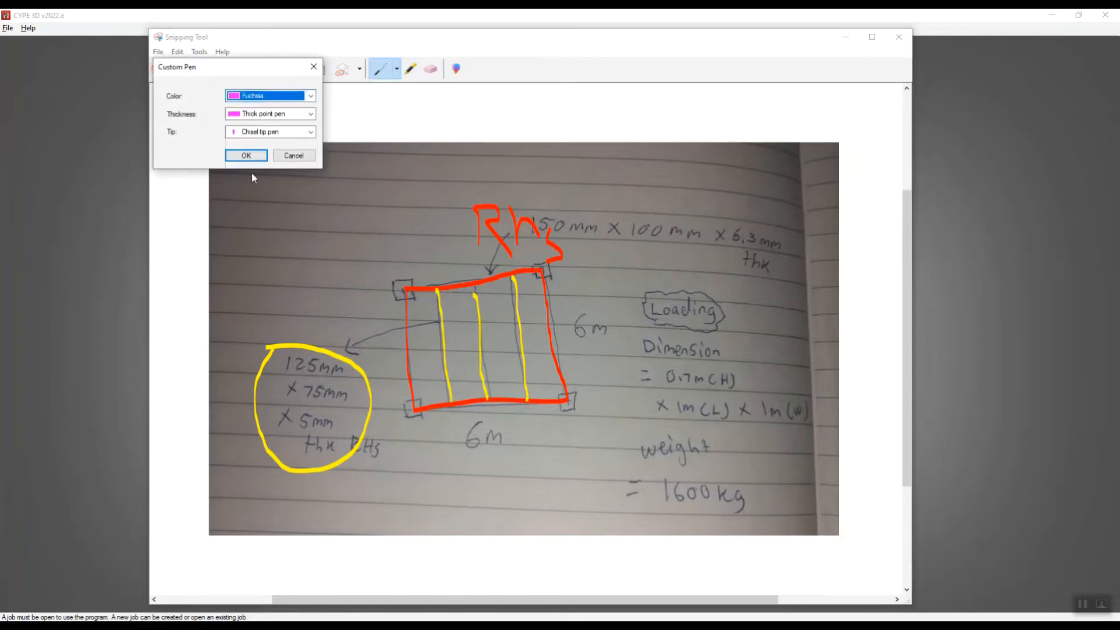
click(250, 155)
mouse_move(556, 389)
mouse_down()
mouse_move(582, 422)
mouse_move(555, 400)
mouse_up()
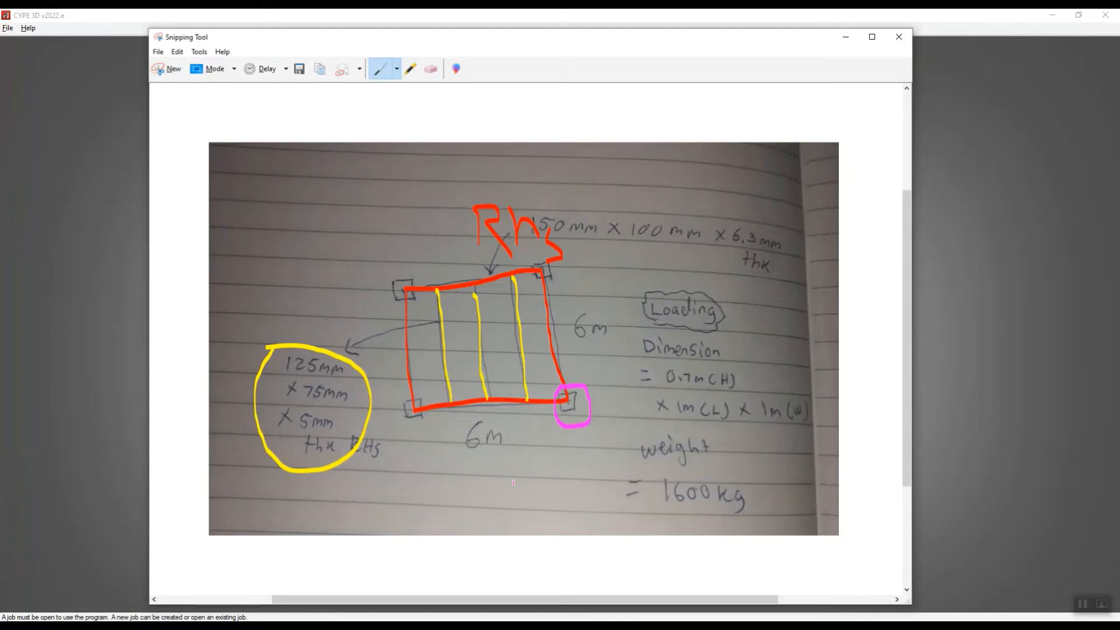
Handwrite the column section "SHS 150x150x6" in fuchsia below the sketched frame.
mouse_move(474, 479)
mouse_down()
mouse_move(473, 494)
mouse_move(522, 506)
mouse_up()
mouse_move(549, 467)
mouse_down()
mouse_move(533, 488)
mouse_move(543, 513)
mouse_move(498, 551)
mouse_move(532, 578)
mouse_up()
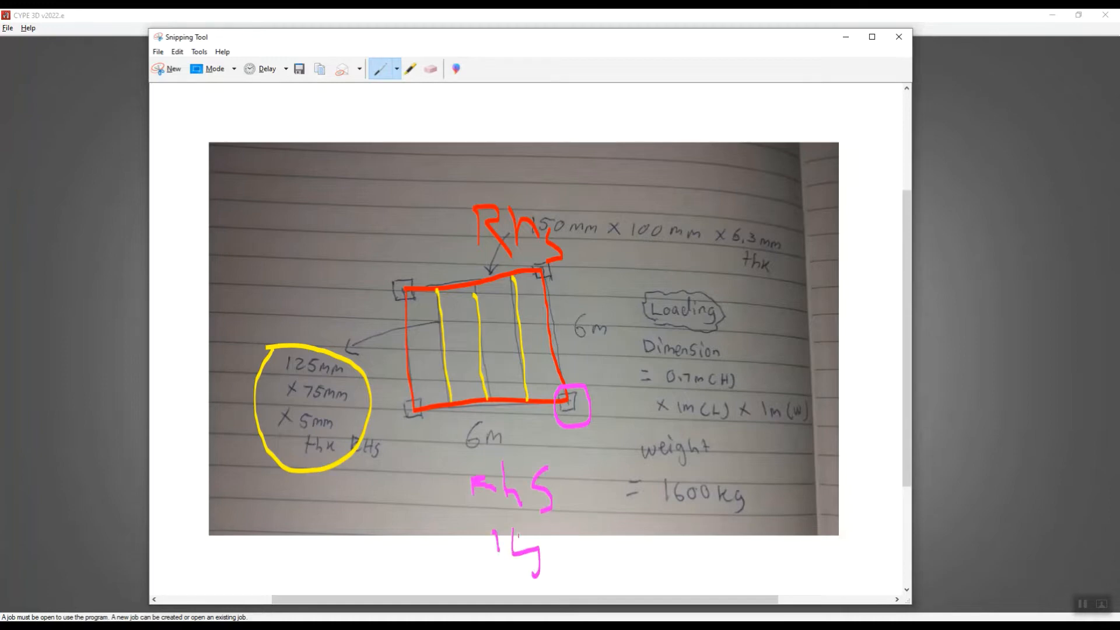
mouse_move(515, 529)
mouse_down()
mouse_move(534, 527)
mouse_move(561, 577)
mouse_move(579, 552)
mouse_move(624, 564)
mouse_up()
click(588, 548)
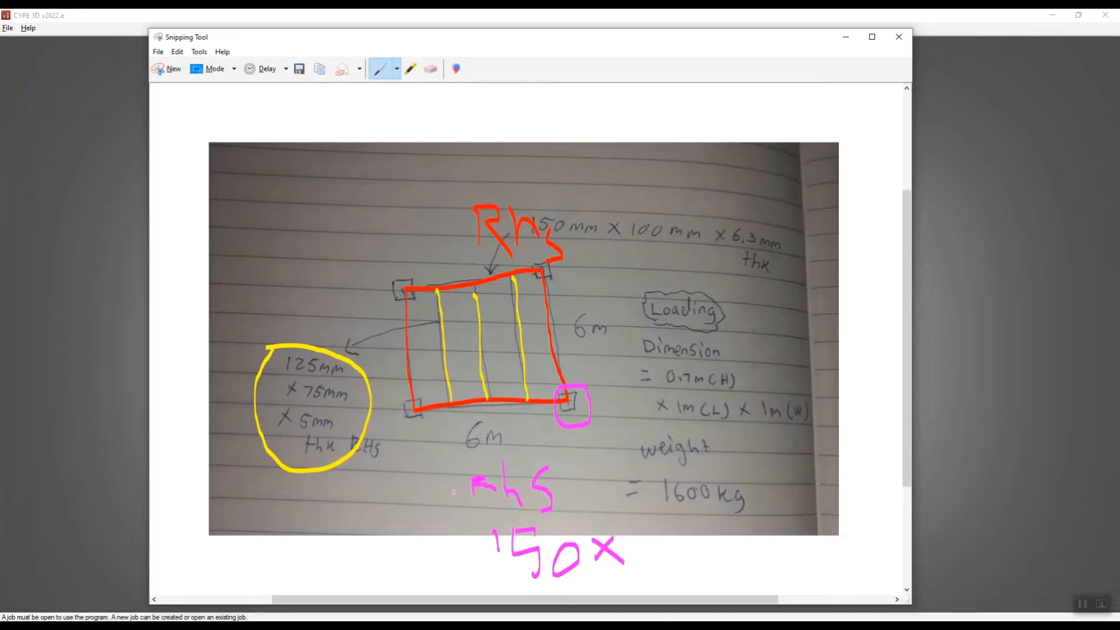
drag(475, 483, 473, 505)
mouse_move(641, 532)
mouse_down()
mouse_move(638, 559)
mouse_move(659, 577)
mouse_move(684, 538)
mouse_up()
mouse_move(700, 542)
mouse_down()
mouse_move(688, 554)
mouse_move(711, 545)
mouse_move(728, 567)
mouse_move(773, 561)
mouse_move(759, 553)
mouse_up()
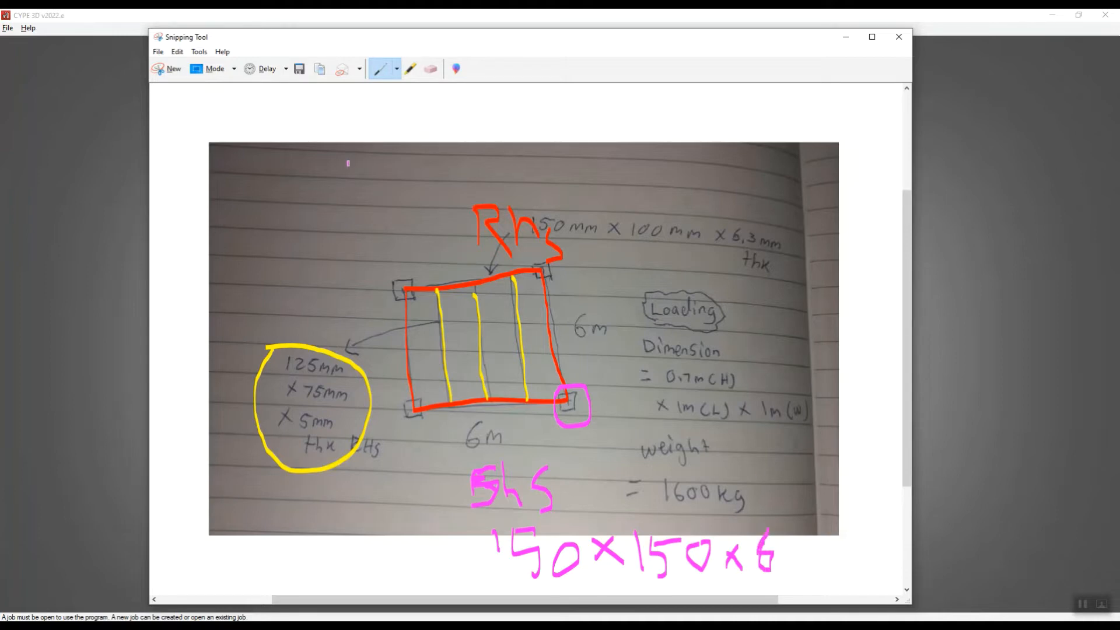
With the custom pen set to Aqua, outline and hatch the load area on the middle beam and box the 1600 kg weight.
click(397, 69)
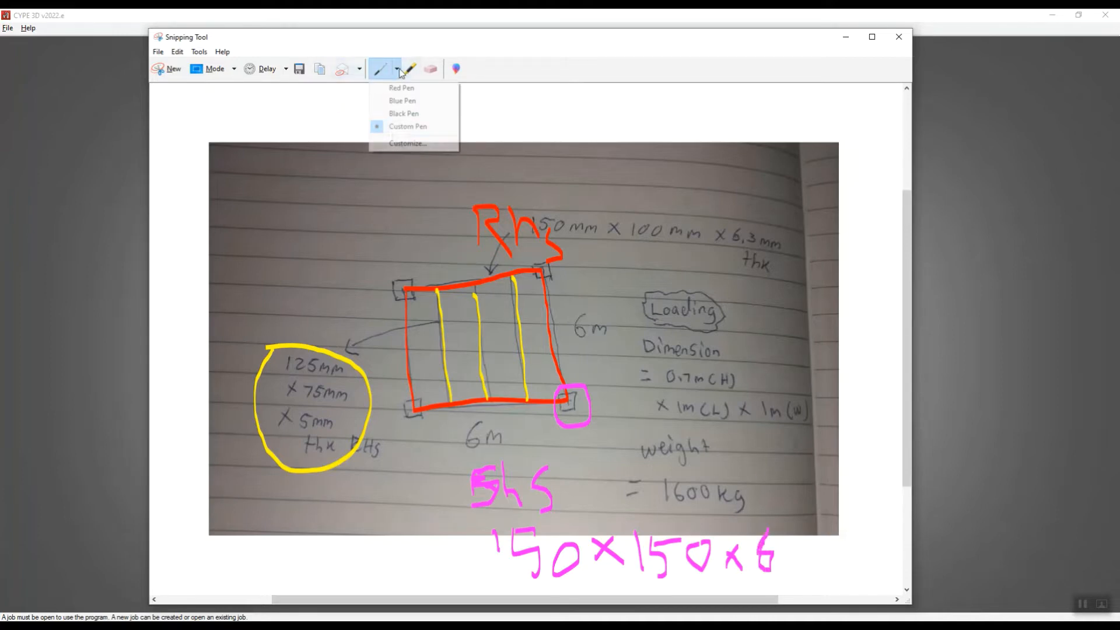
click(403, 144)
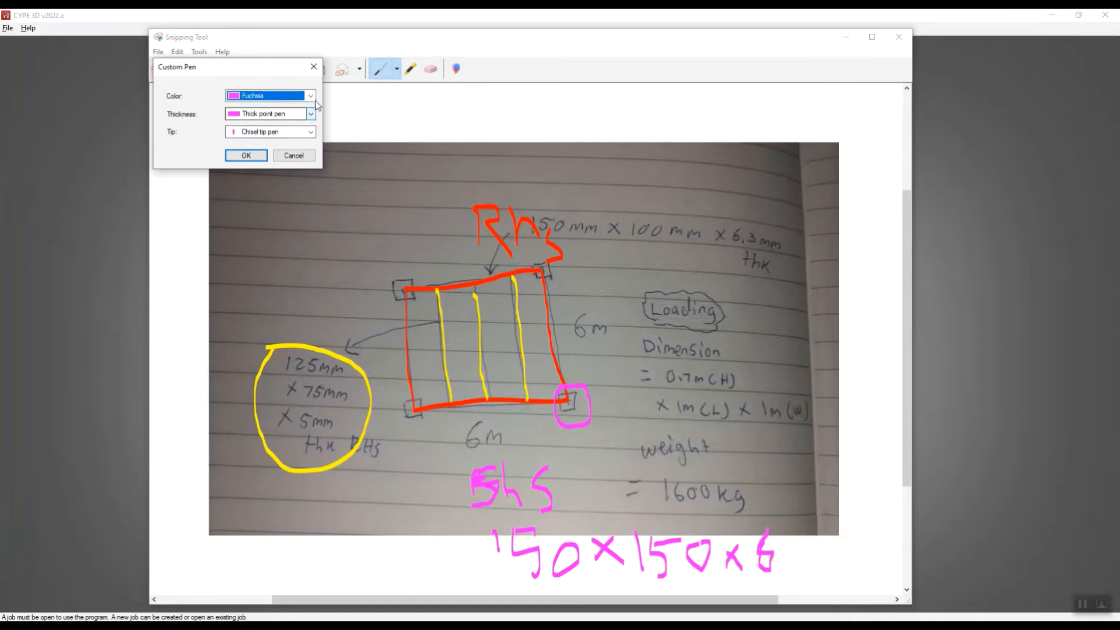
click(309, 96)
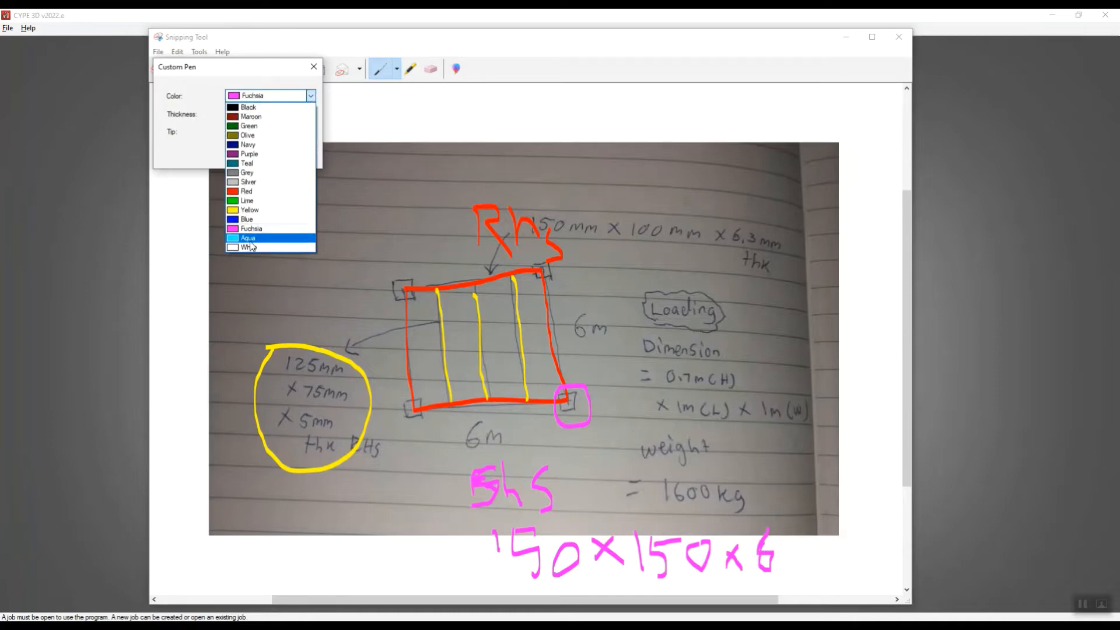
click(257, 239)
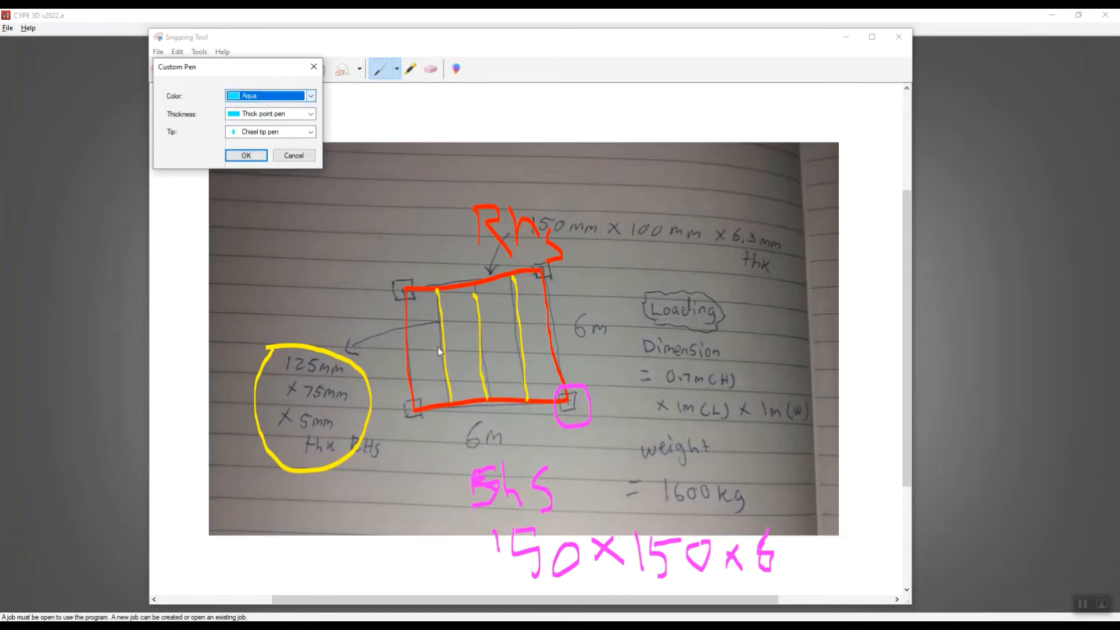
click(246, 155)
drag(460, 327, 491, 323)
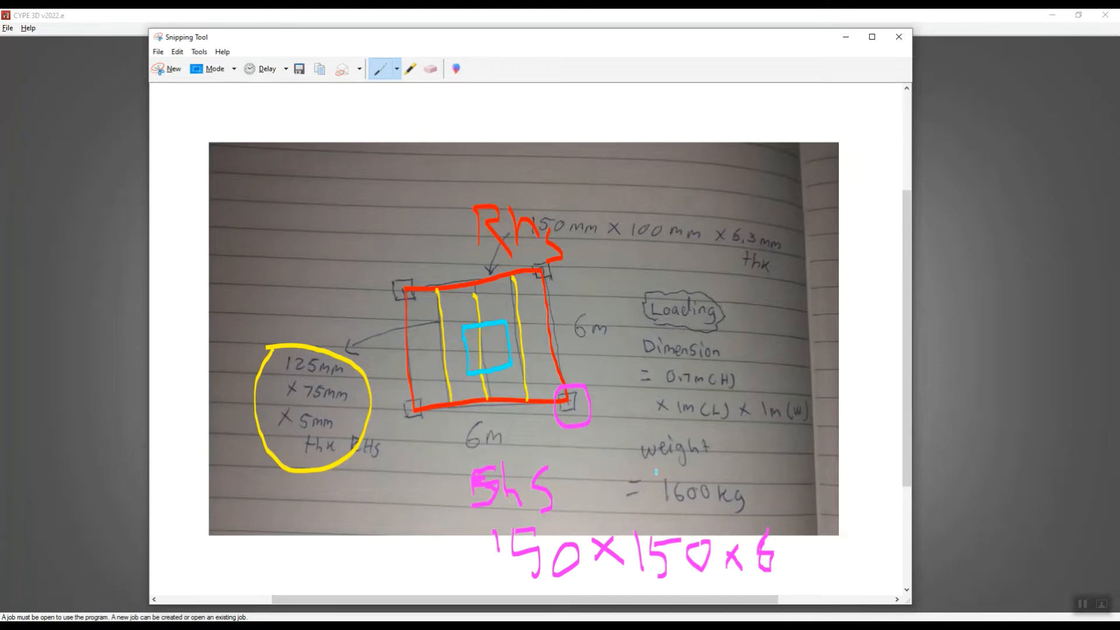
mouse_move(690, 466)
mouse_down()
mouse_move(749, 512)
mouse_move(661, 516)
mouse_up()
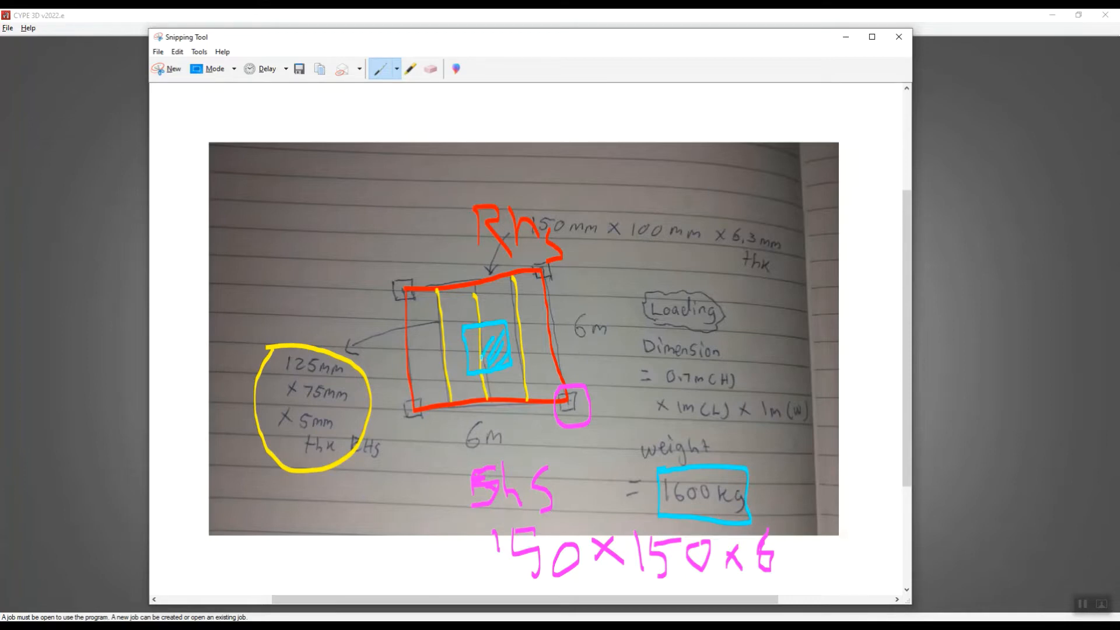
drag(496, 328, 479, 348)
Switch to CYPE 3D and create a new job named "new Project" as an empty project.
click(846, 40)
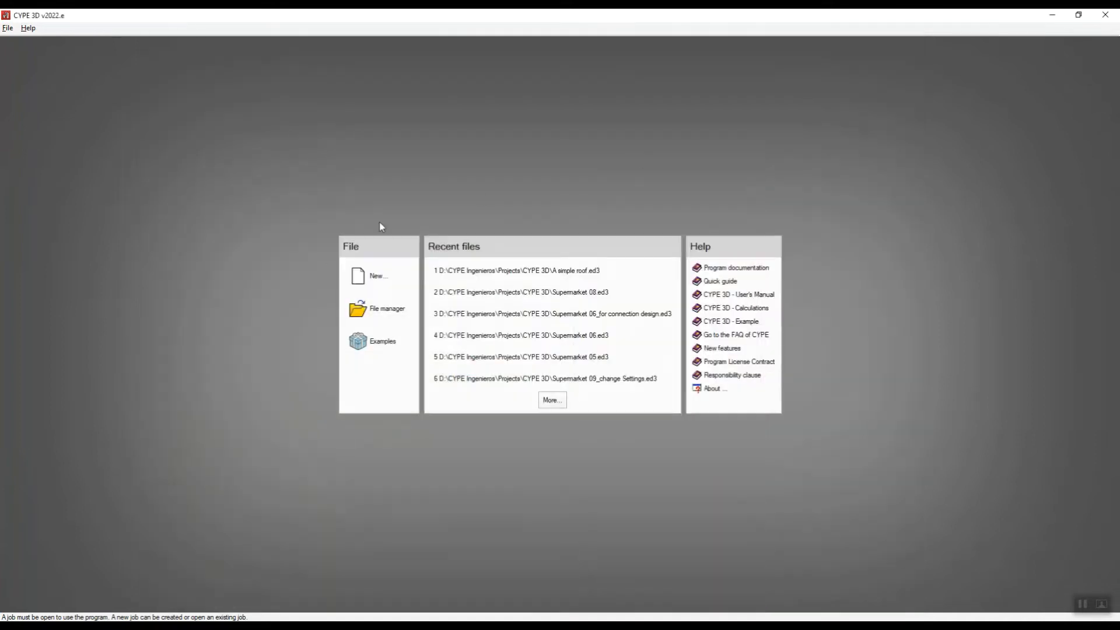
click(390, 281)
click(519, 305)
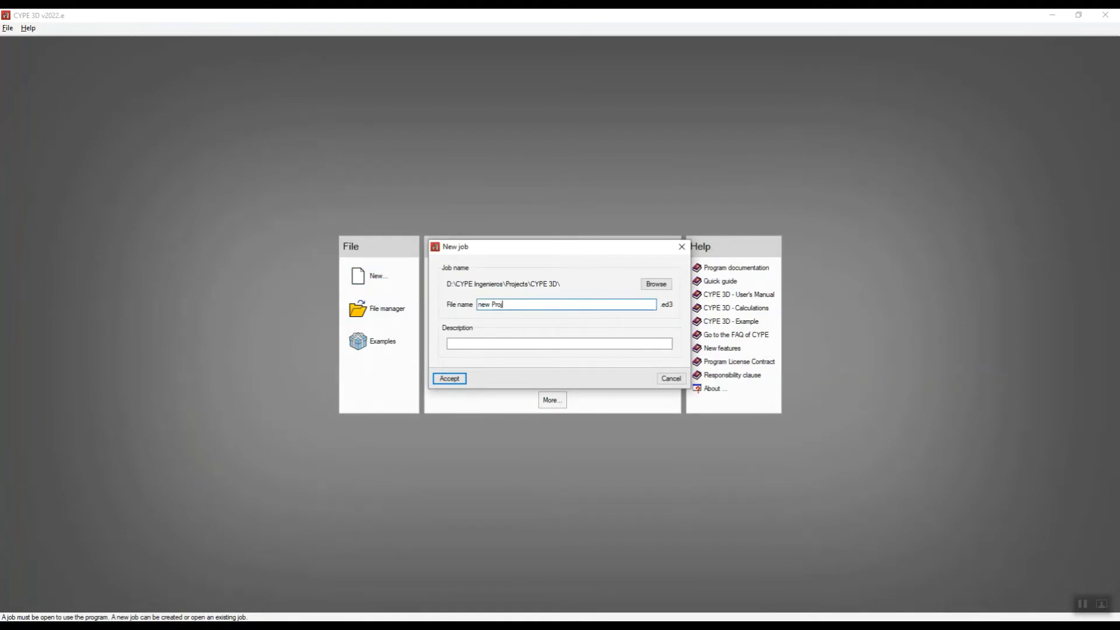
click(449, 378)
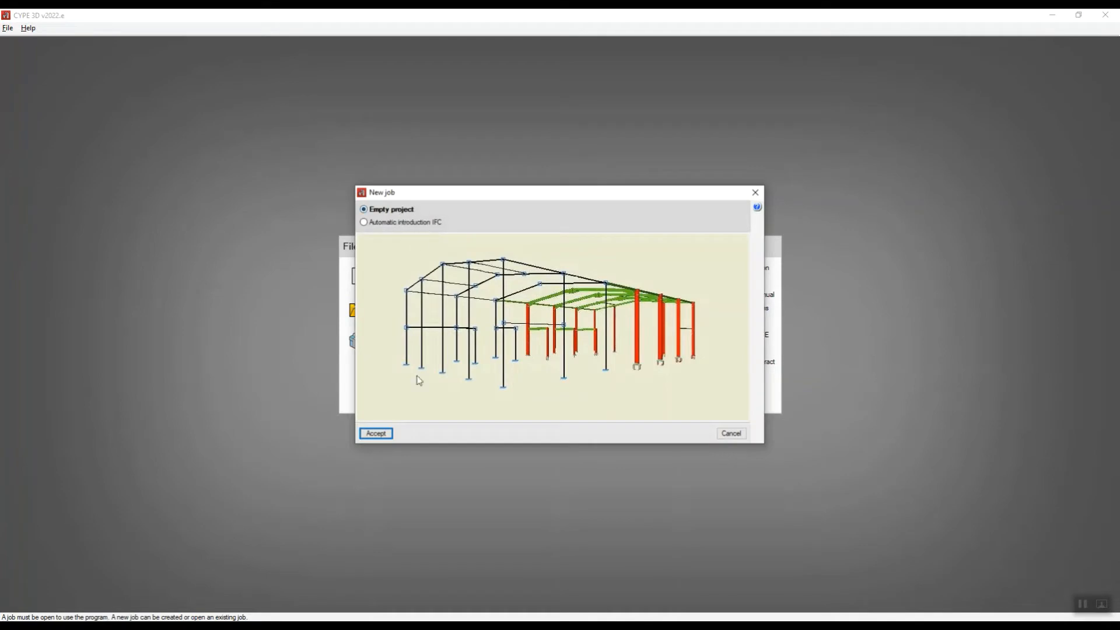
click(377, 435)
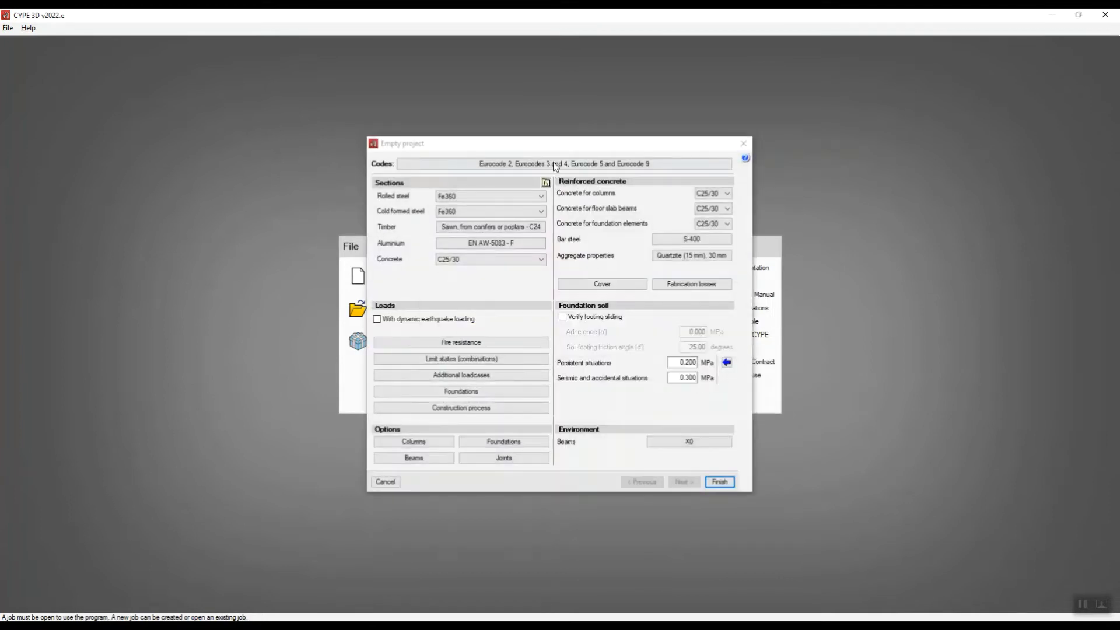
Accept the Eurocode design codes with use category H. Roofs, and set the rolled steel to S275 (EN 1993-1-1).
drag(564, 145, 506, 135)
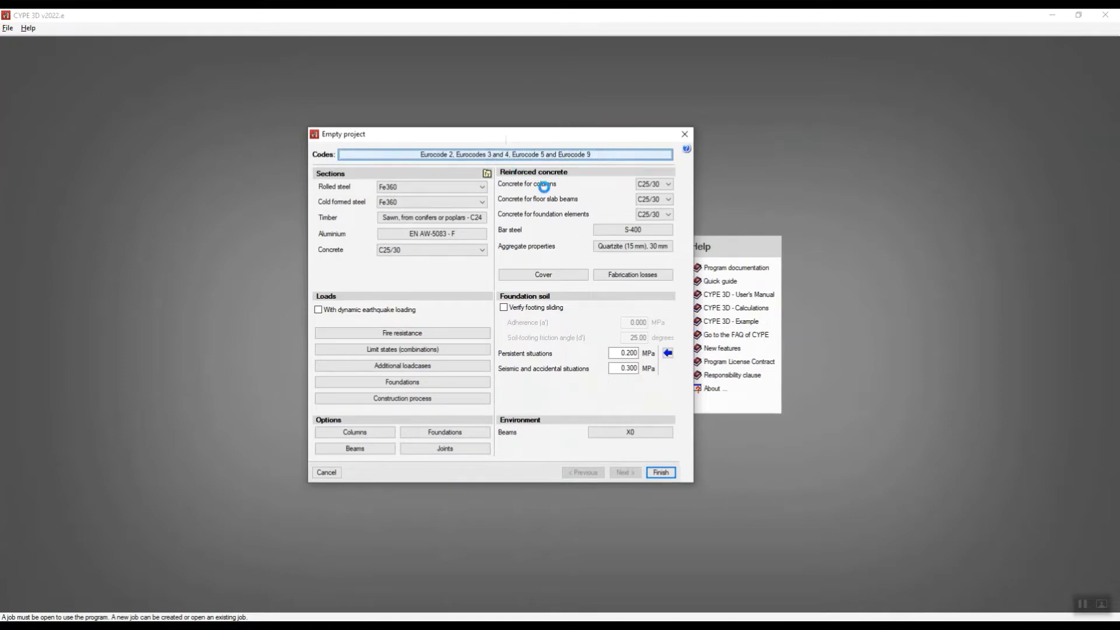
drag(495, 253, 489, 214)
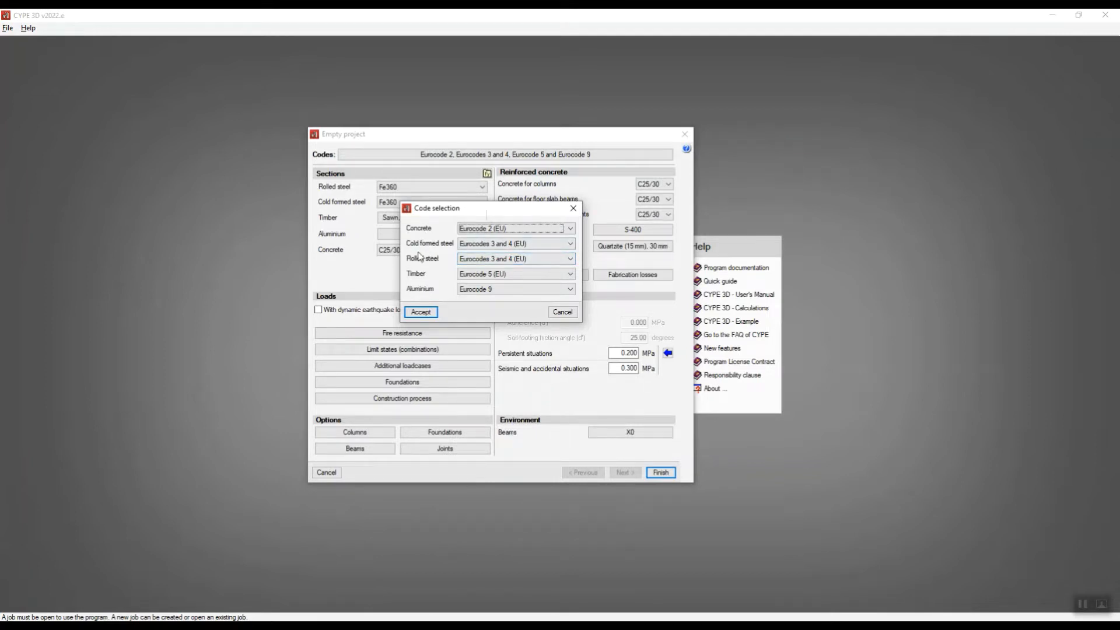
click(421, 312)
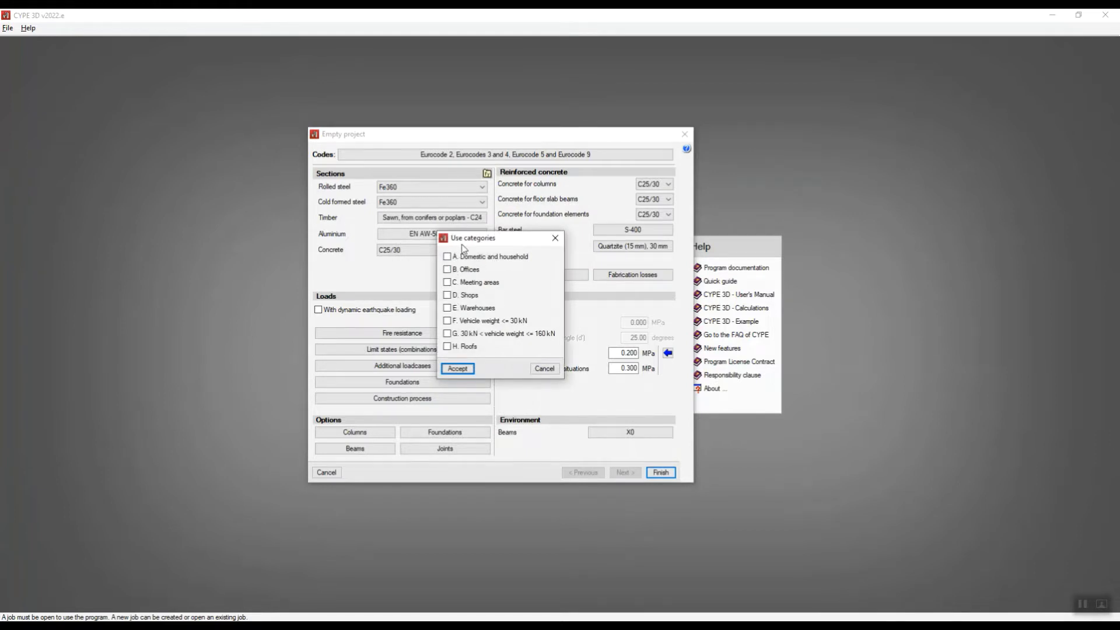
drag(474, 244, 481, 183)
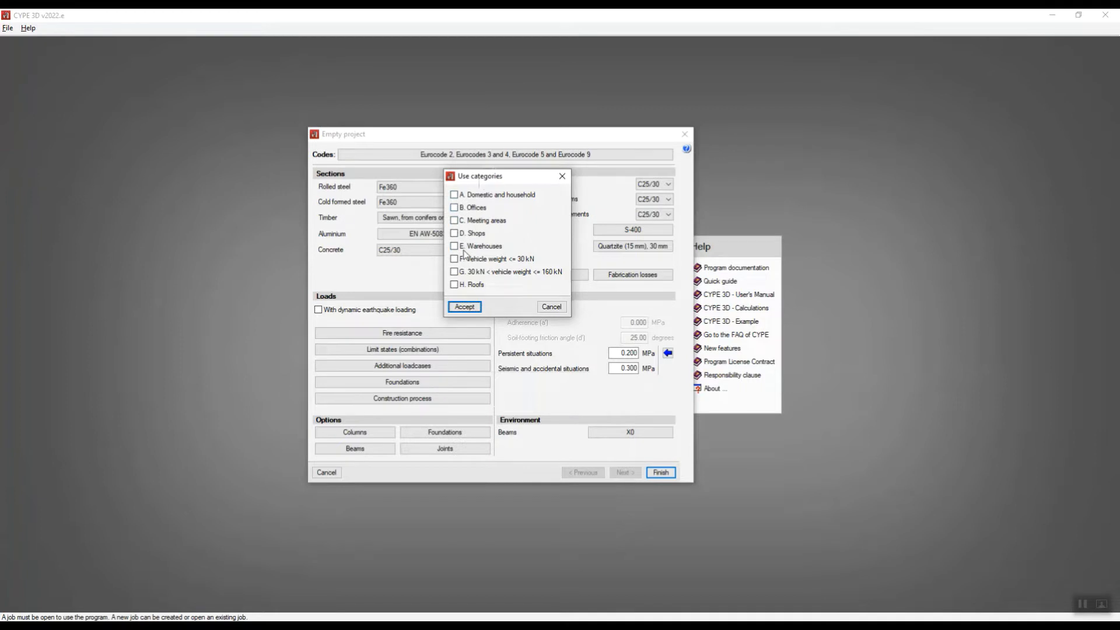
click(455, 285)
click(467, 307)
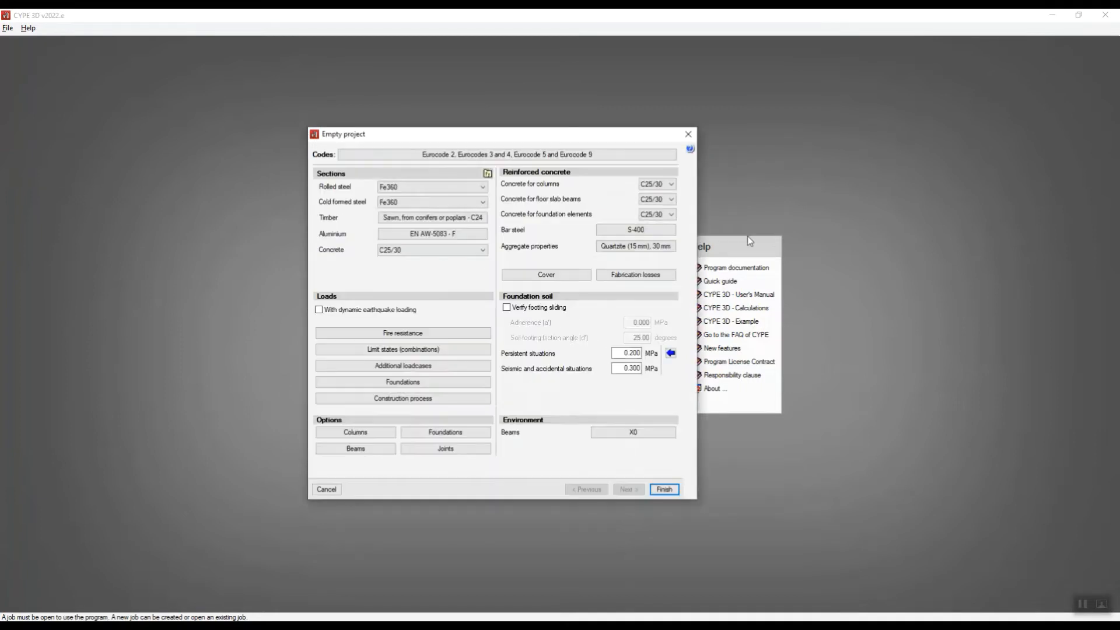
click(458, 188)
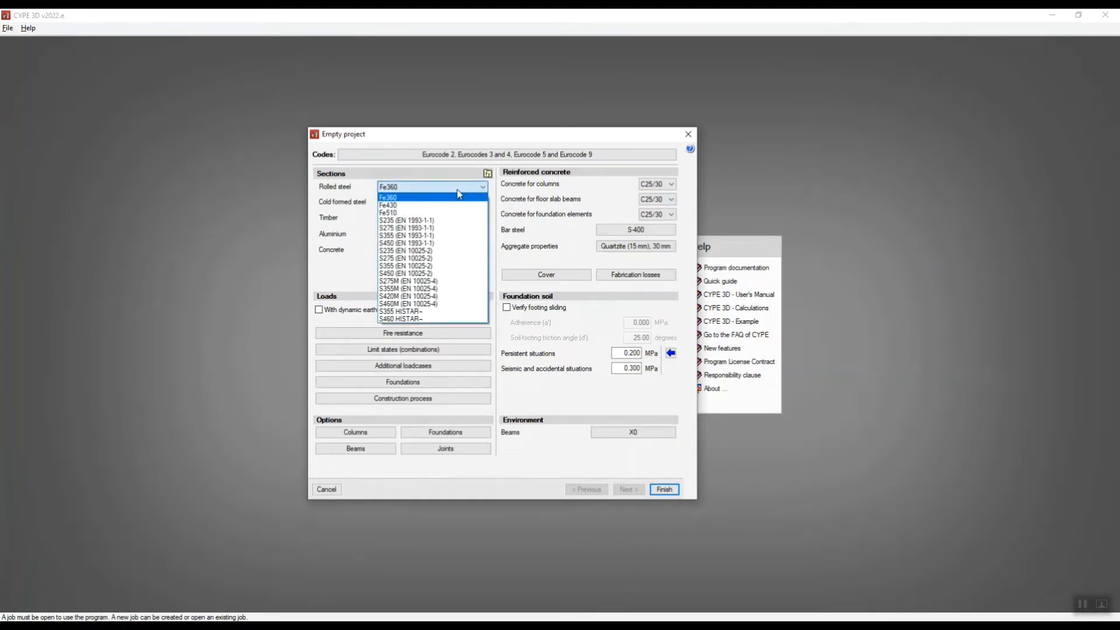
click(405, 228)
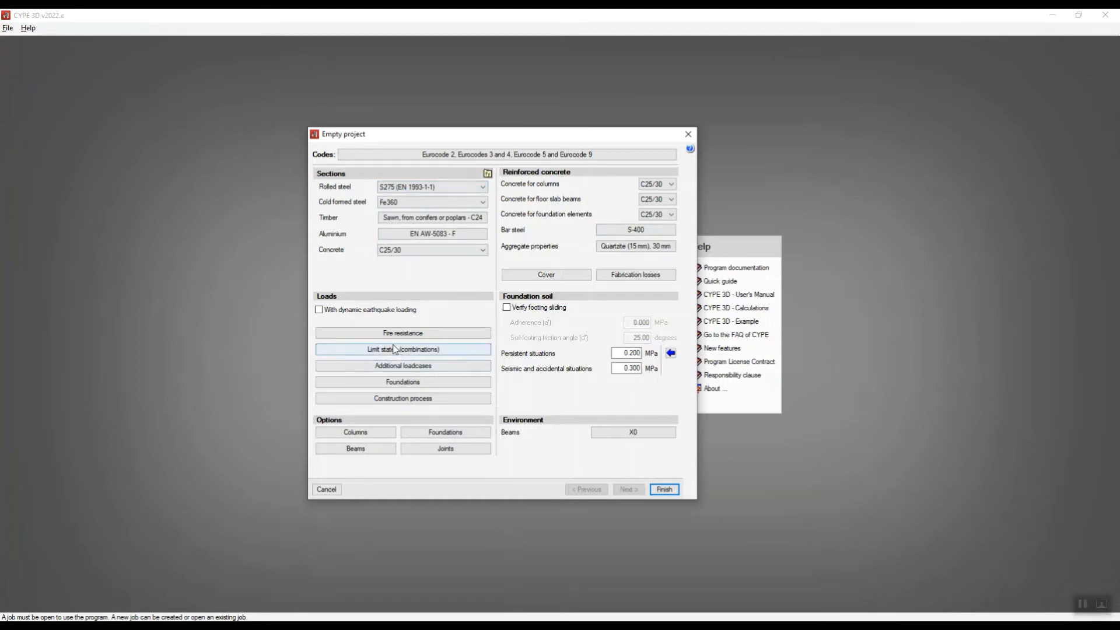
Add an additional live load case with the reference LL to the project's loadcases.
click(379, 369)
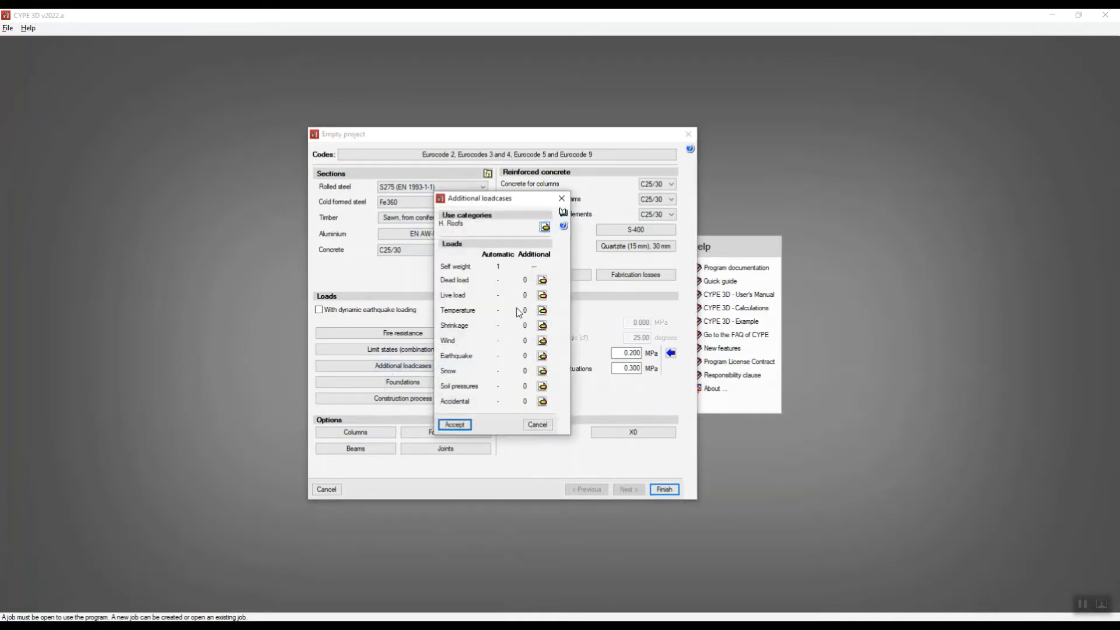
click(542, 295)
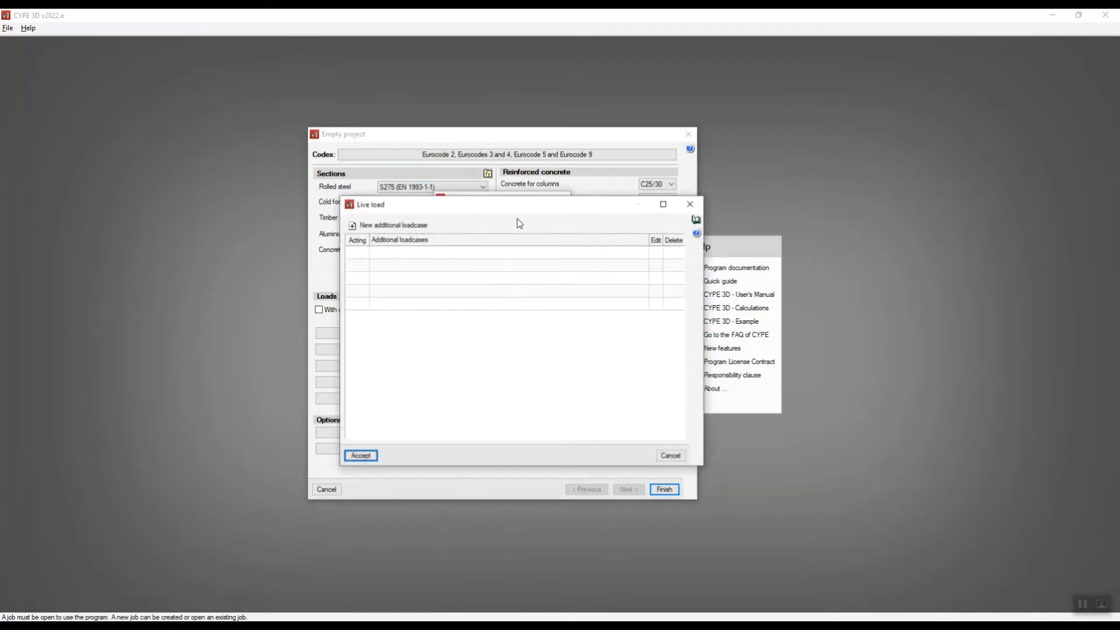
drag(511, 205, 524, 129)
click(383, 150)
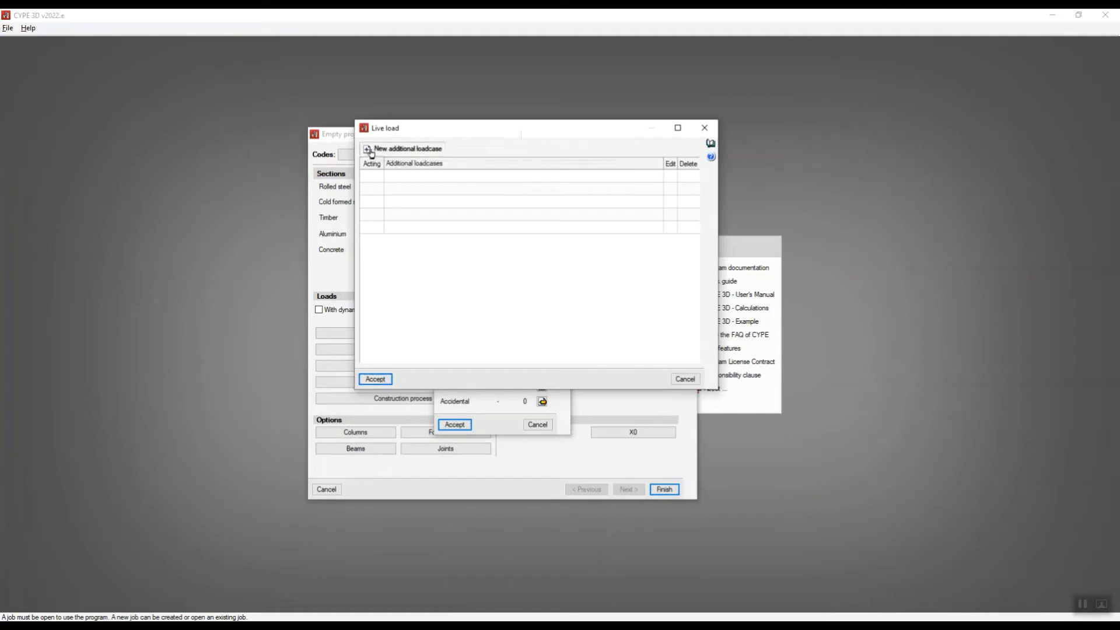
click(537, 155)
key(BackSpace)
key(BackSpace)
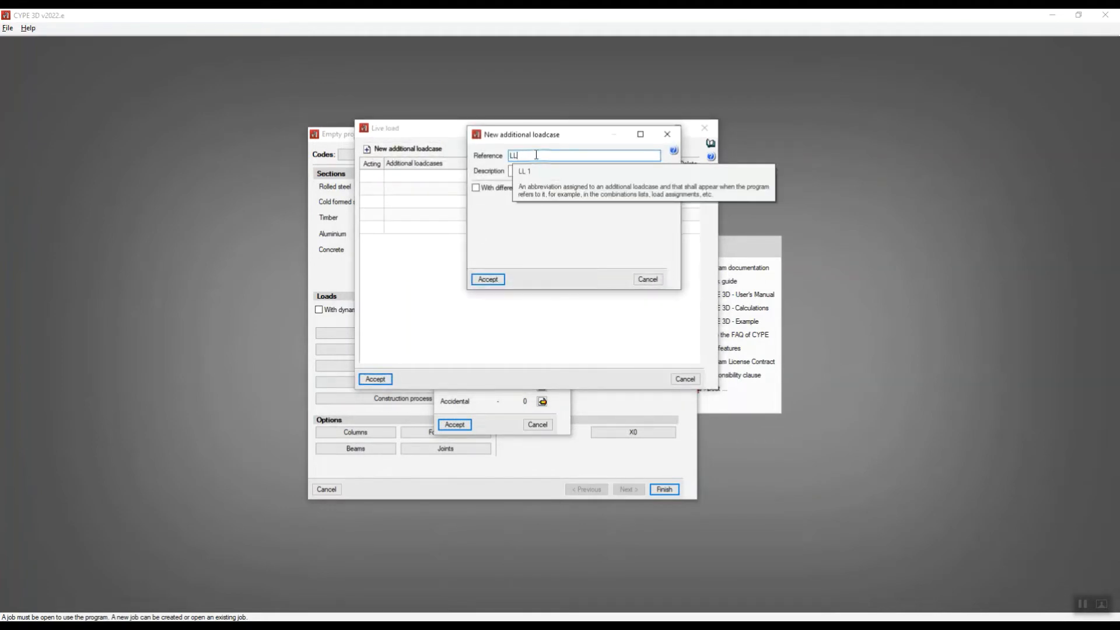
drag(566, 137, 548, 230)
click(470, 372)
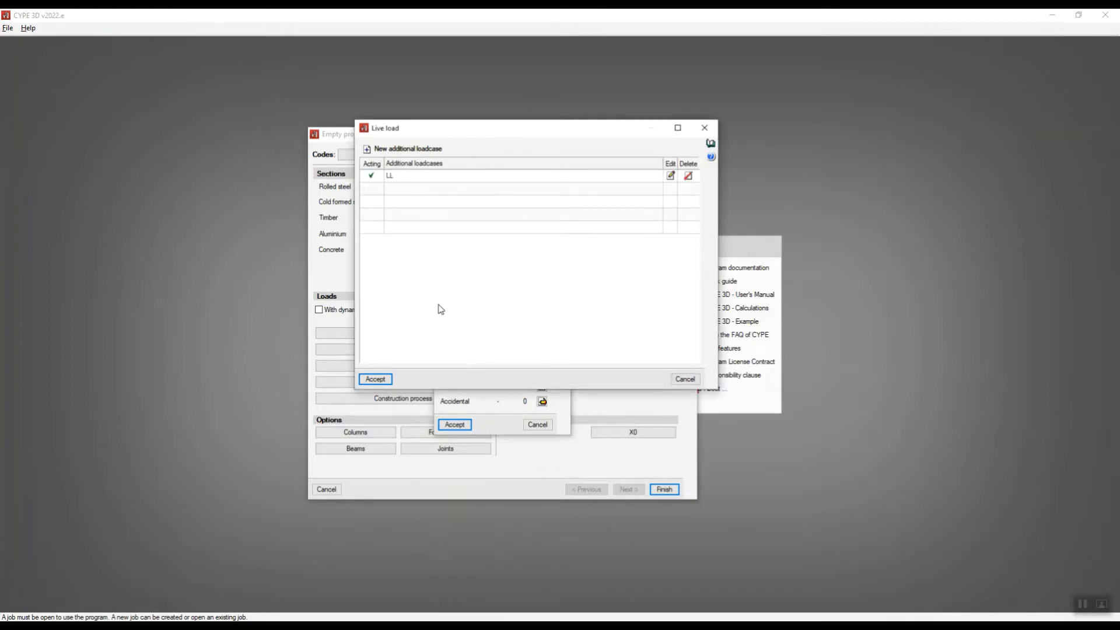
click(375, 379)
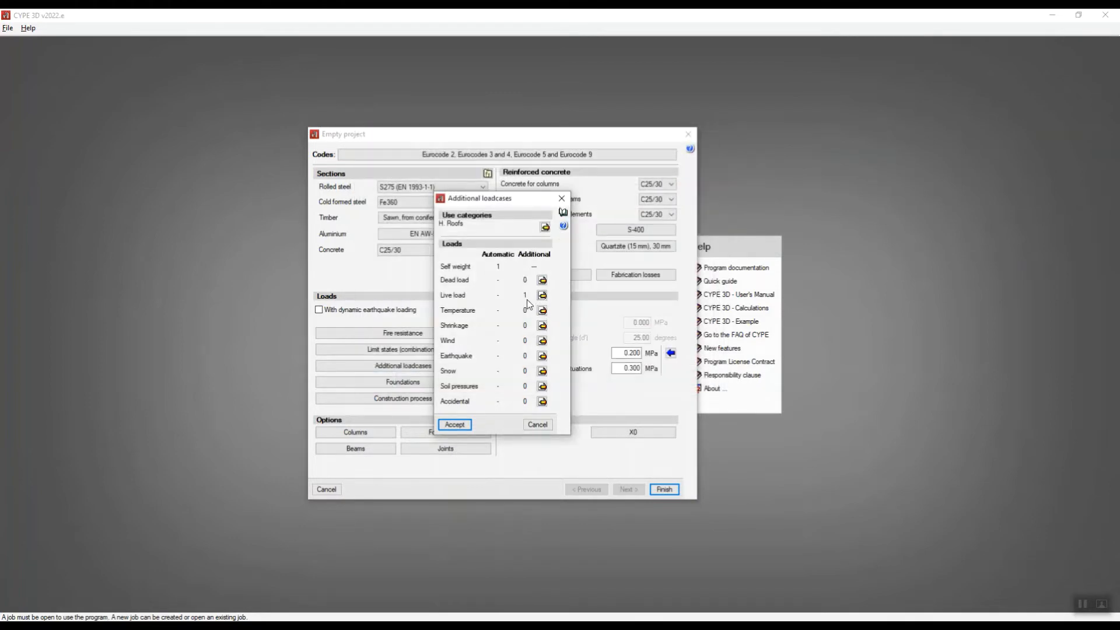
click(455, 425)
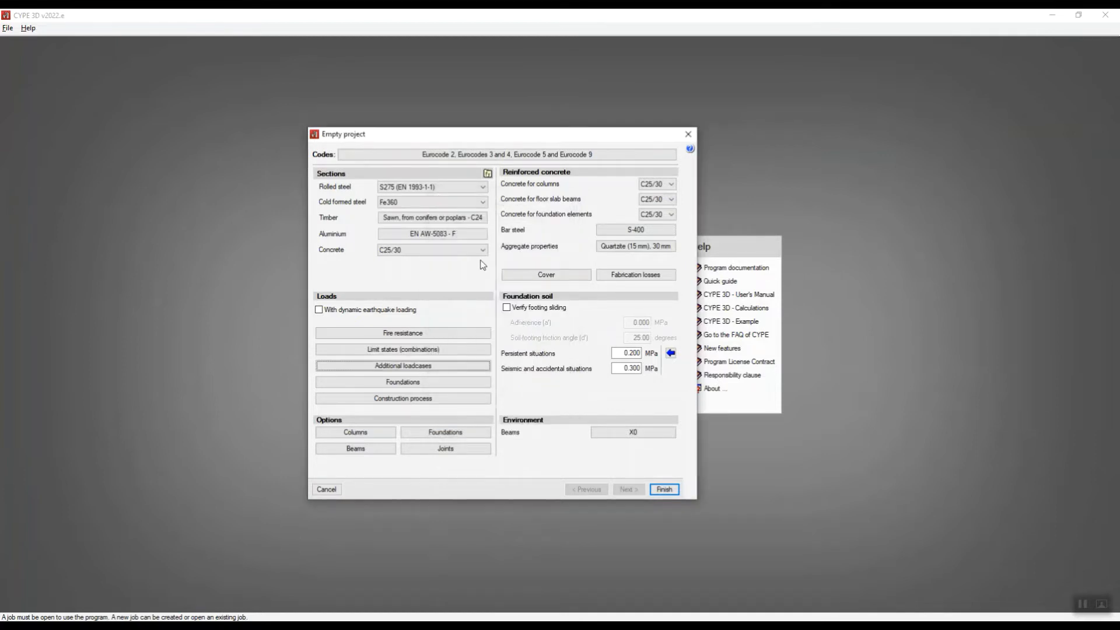
Finish the empty project's setup and consult the annotated frame sketch in Snipping Tool before returning to the 3D model.
click(664, 489)
click(415, 386)
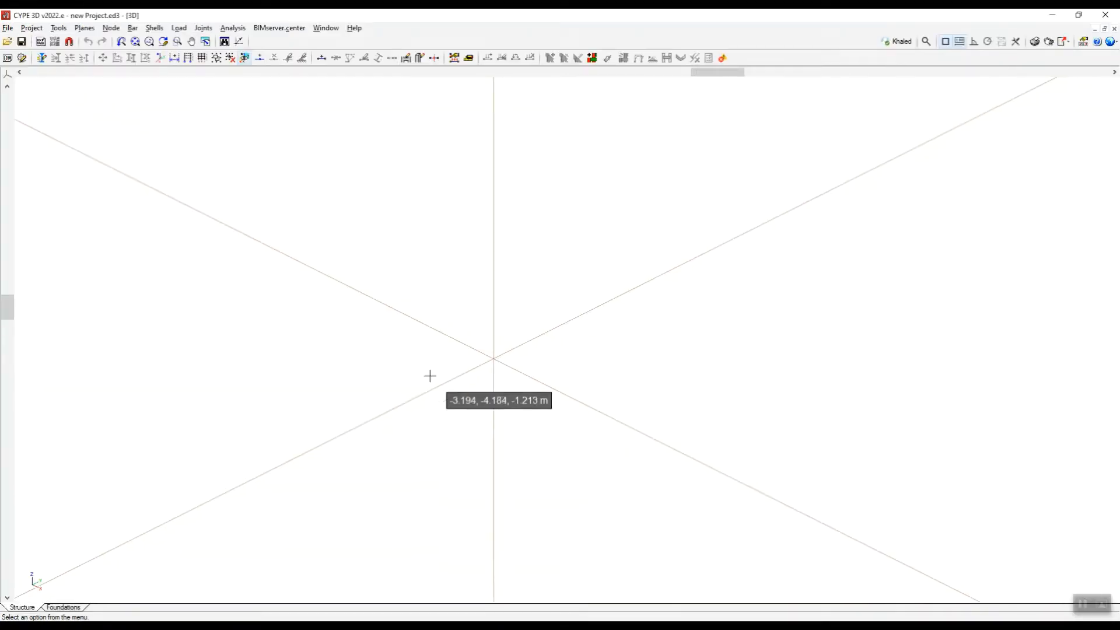
scroll(611, 327, up, 4)
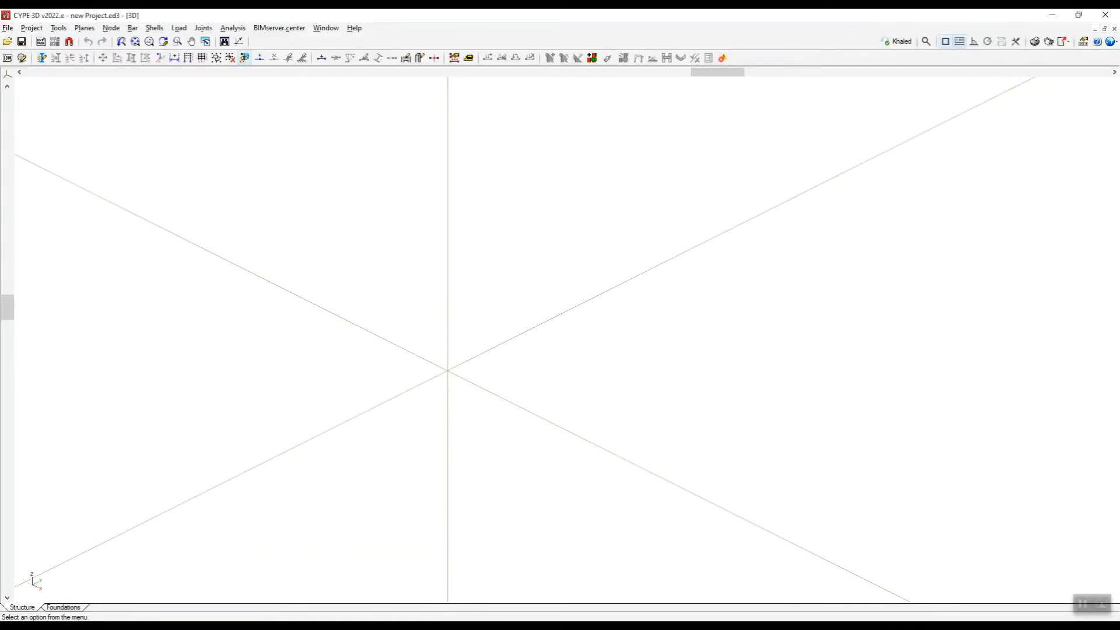
key(alt+Tab)
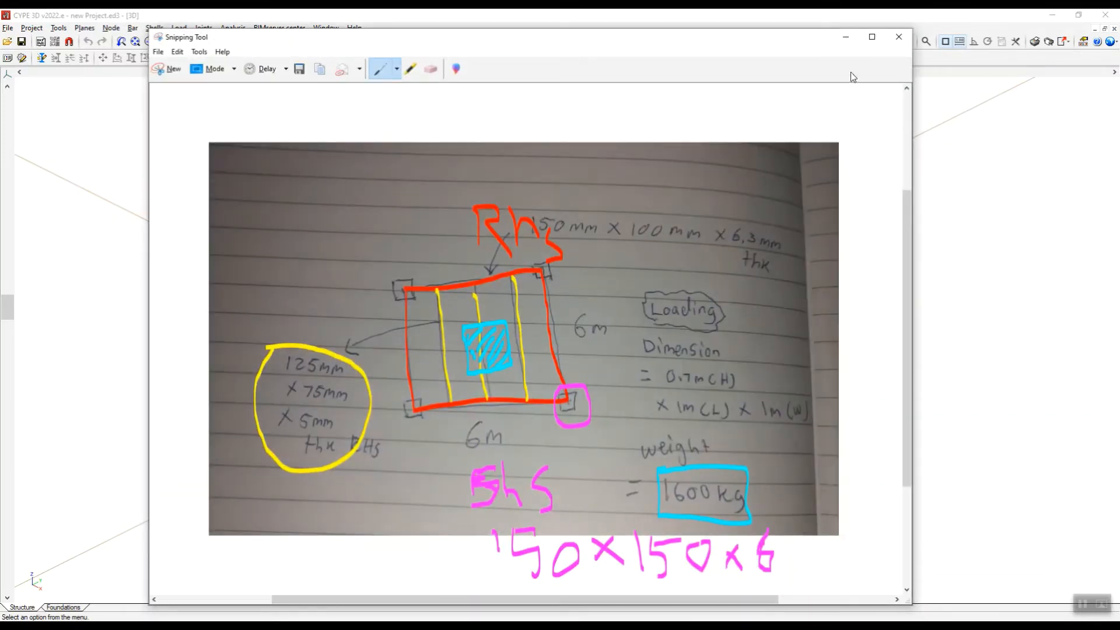
click(846, 37)
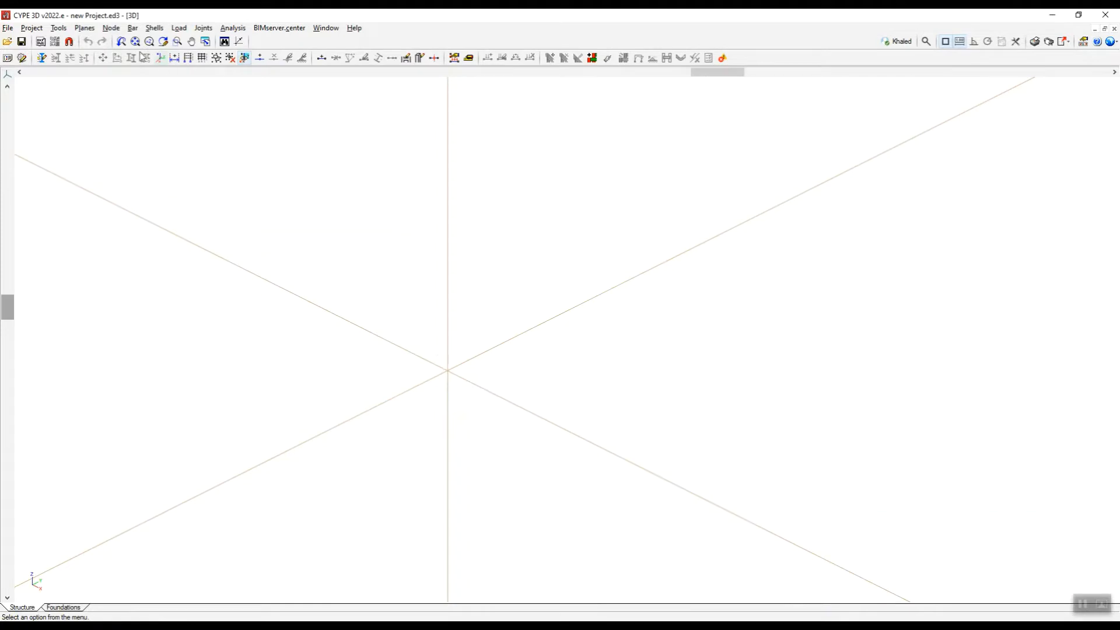
Draw two connected 6 m bars from the origin, the first along the Y axis and the second along the X direction.
click(133, 27)
click(153, 39)
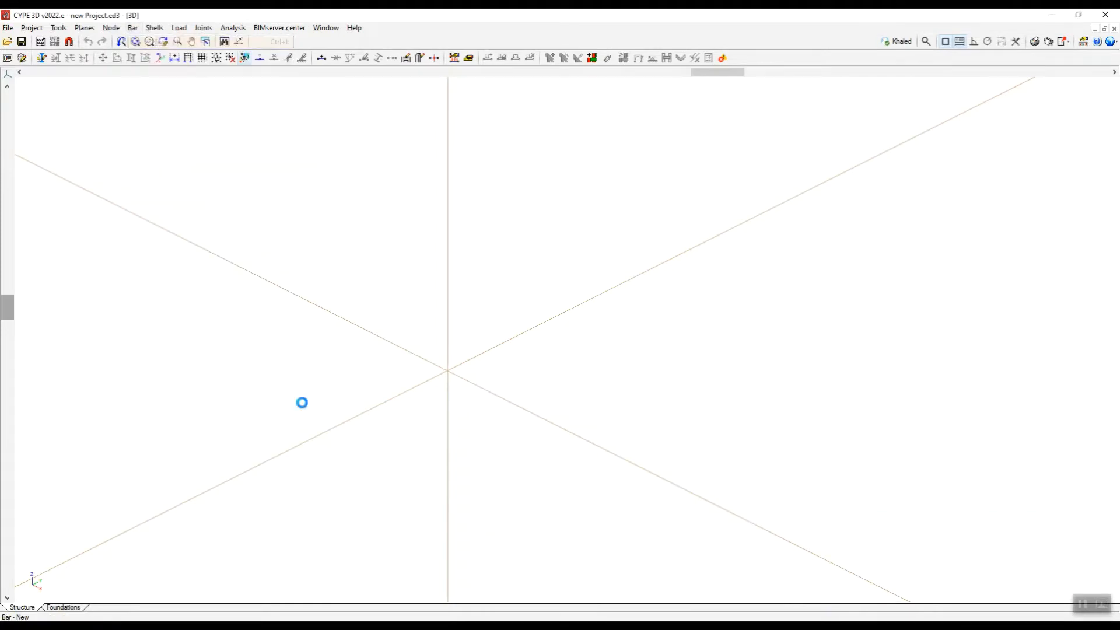
click(449, 372)
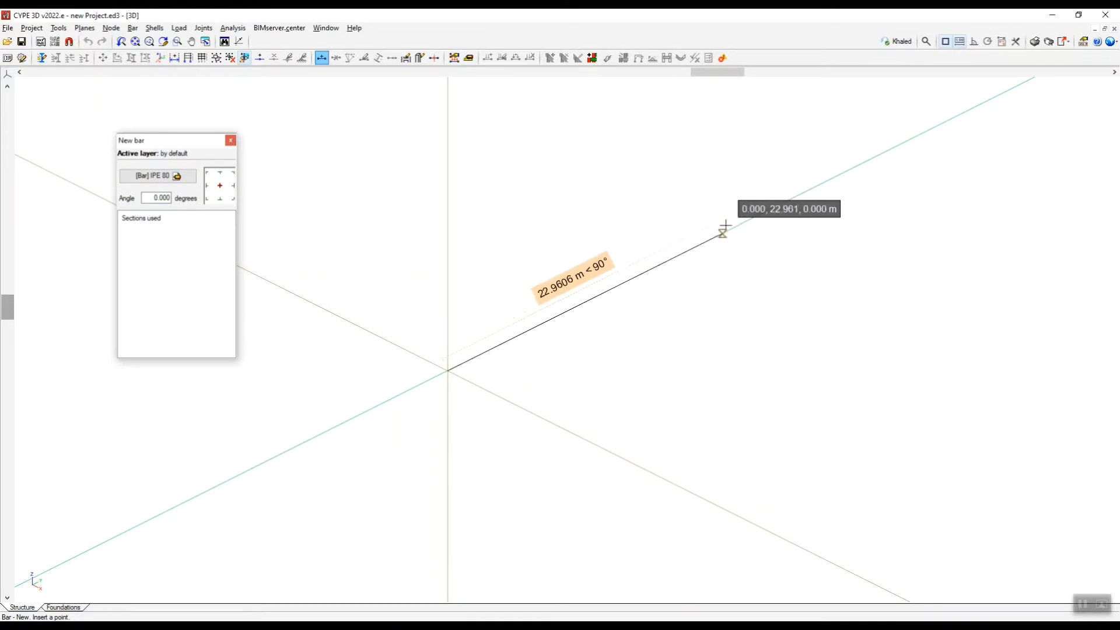
click(794, 197)
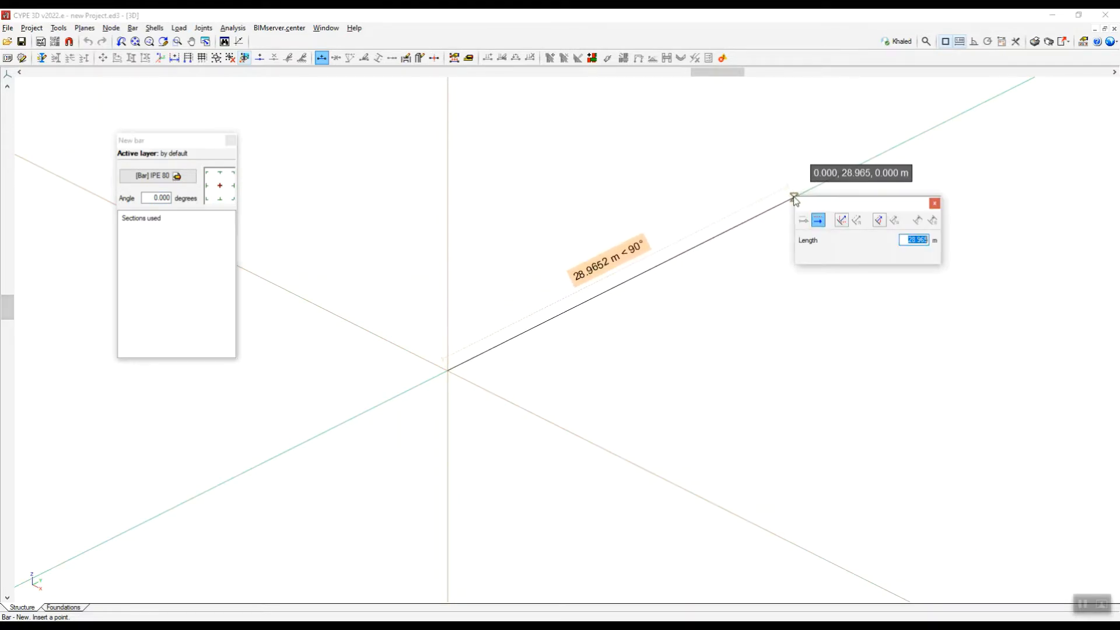
text(4)
key(Return)
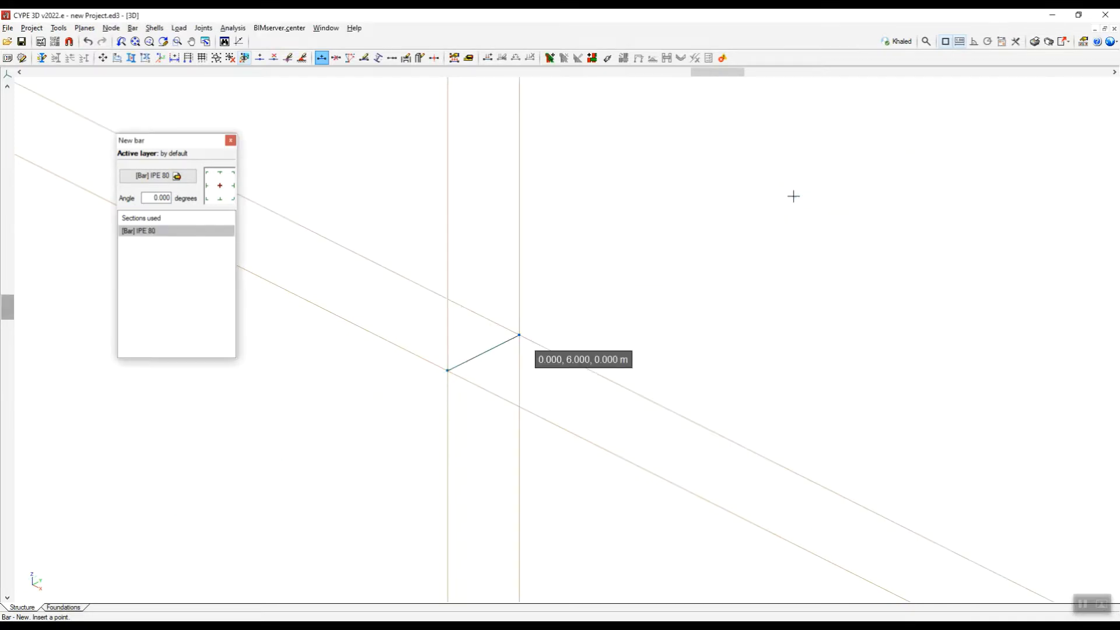
click(610, 381)
text(4)
key(Return)
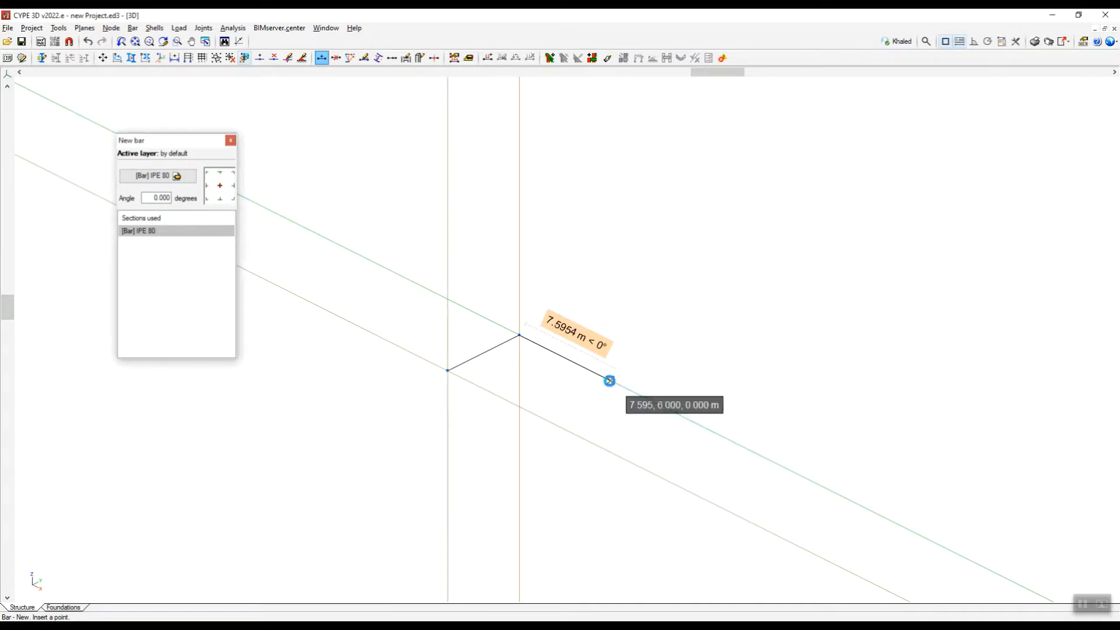
Close the 6 m x 6 m square with bars through the point 6, 0, 0 and back to the origin.
scroll(562, 424, up, 3)
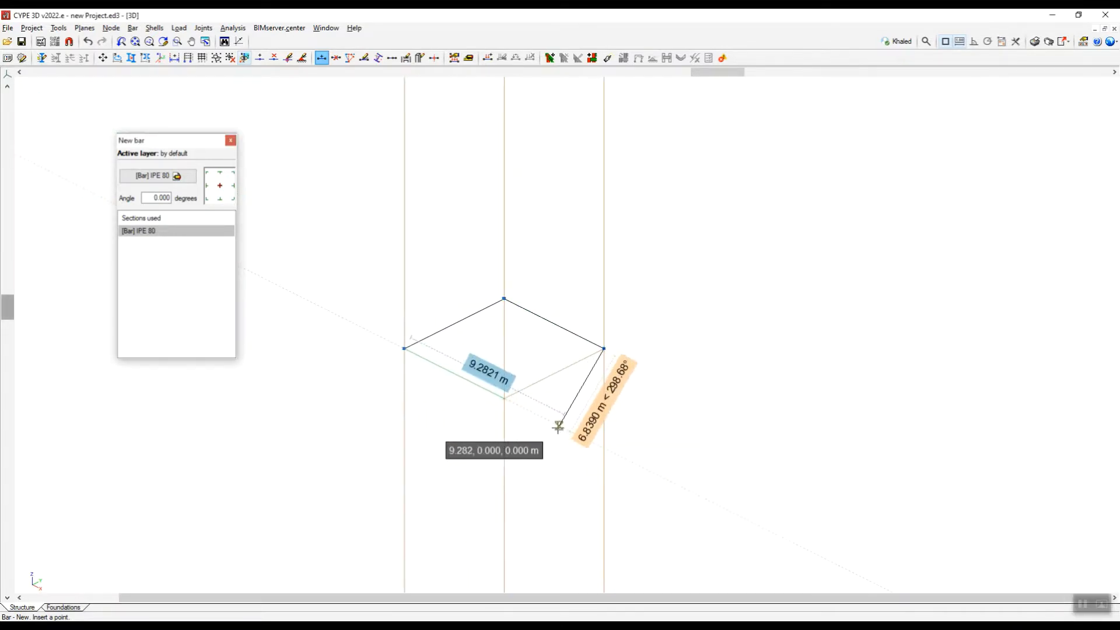
scroll(470, 430, up, 1)
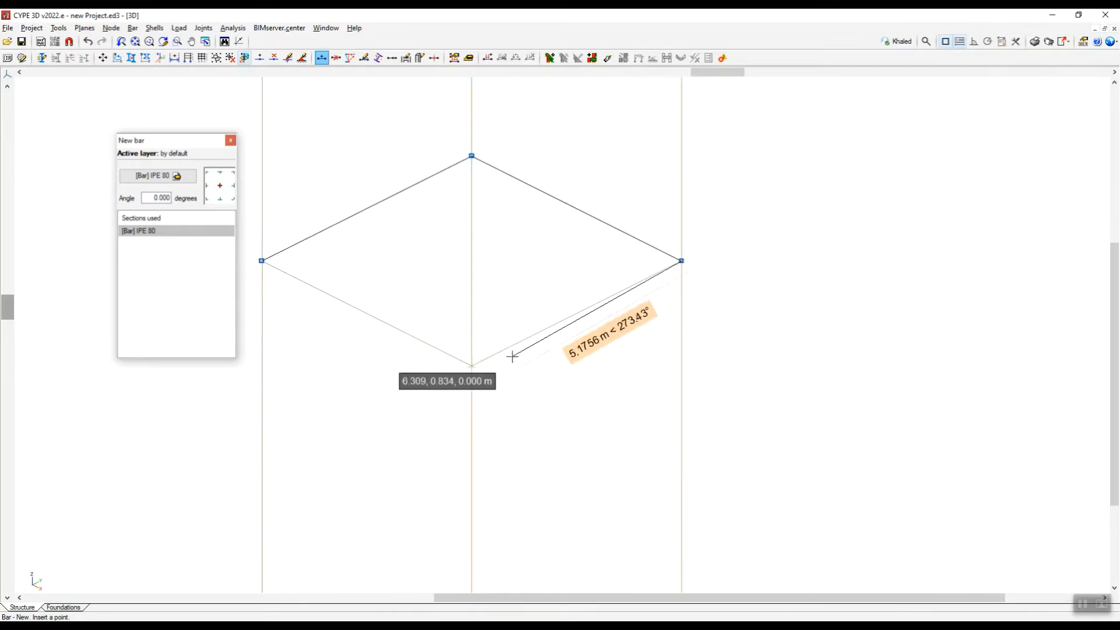
click(471, 366)
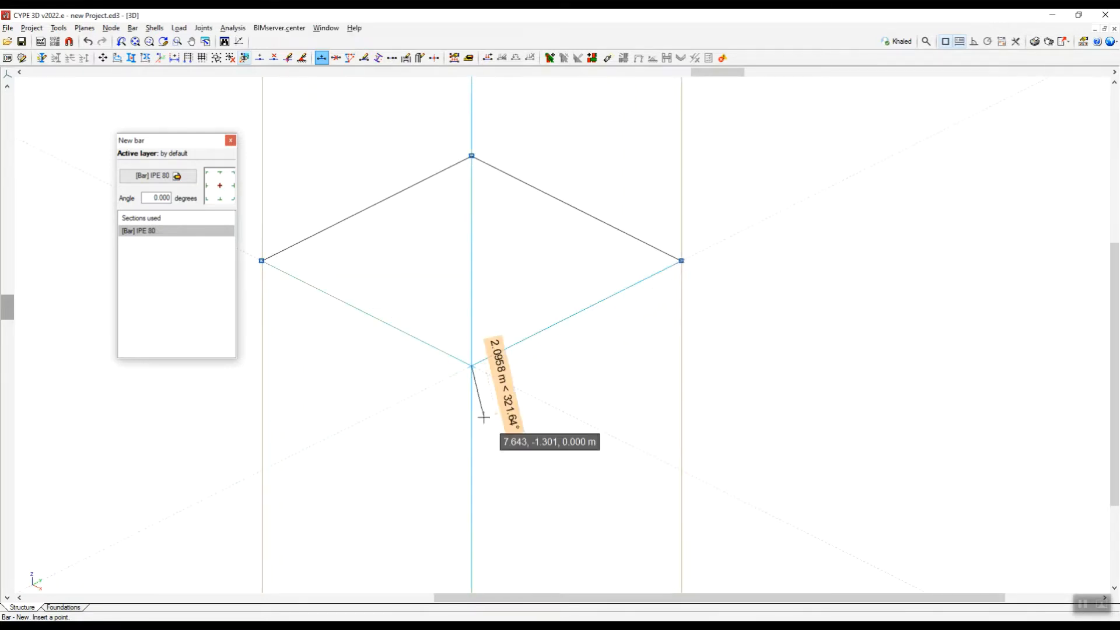
click(263, 262)
scroll(600, 360, down, 3)
scroll(605, 419, up, 1)
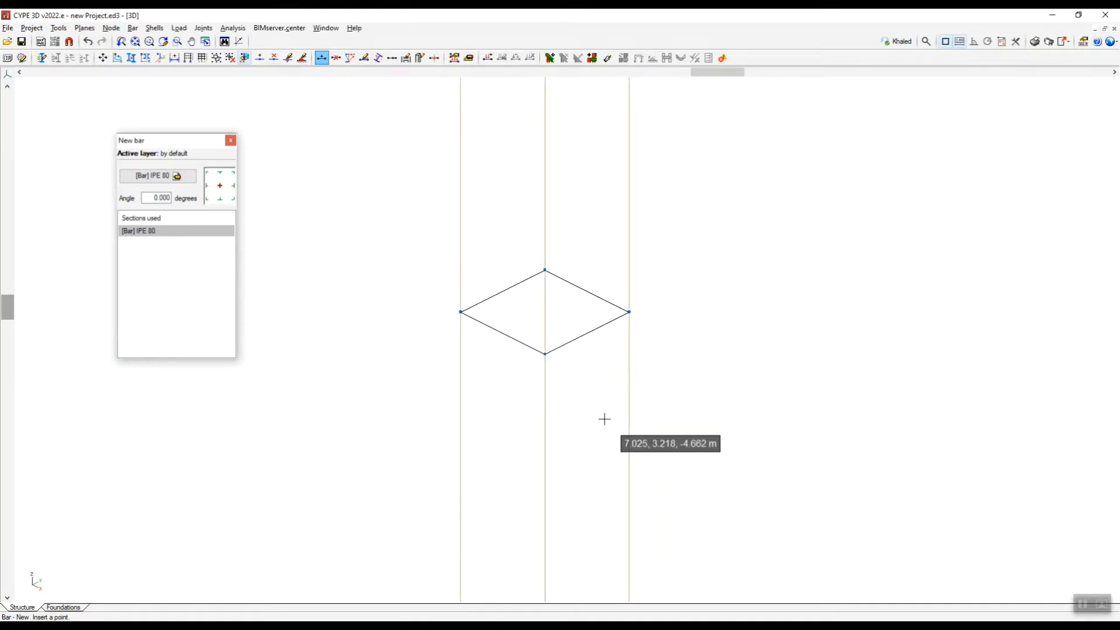
scroll(604, 419, up, 1)
scroll(513, 380, up, 1)
scroll(752, 325, up, 1)
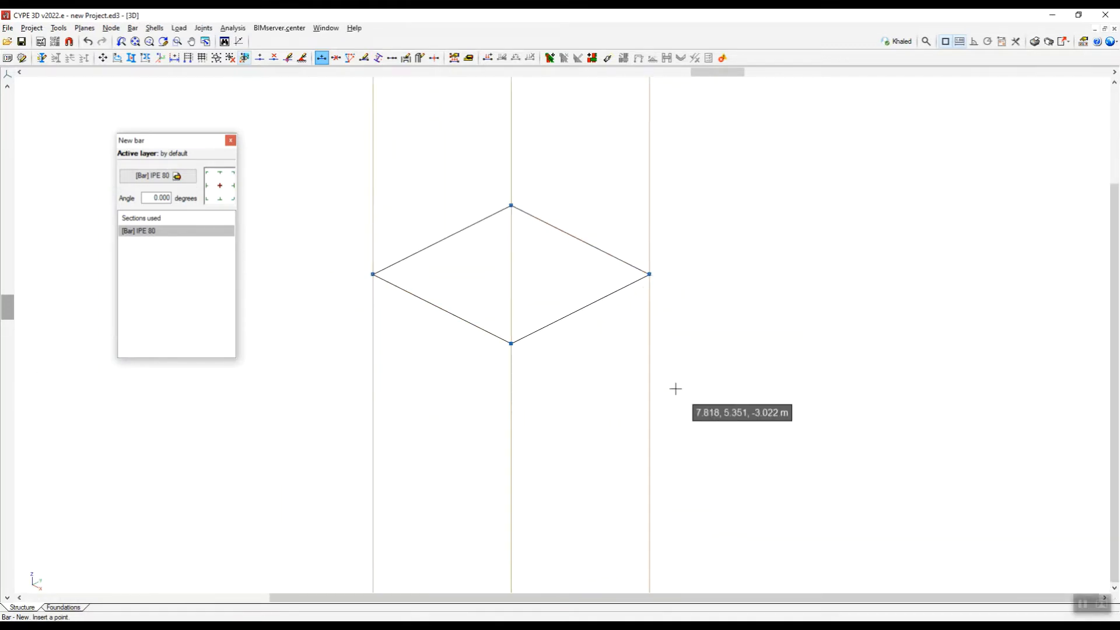
scroll(689, 373, down, 1)
scroll(585, 303, up, 2)
scroll(579, 358, down, 1)
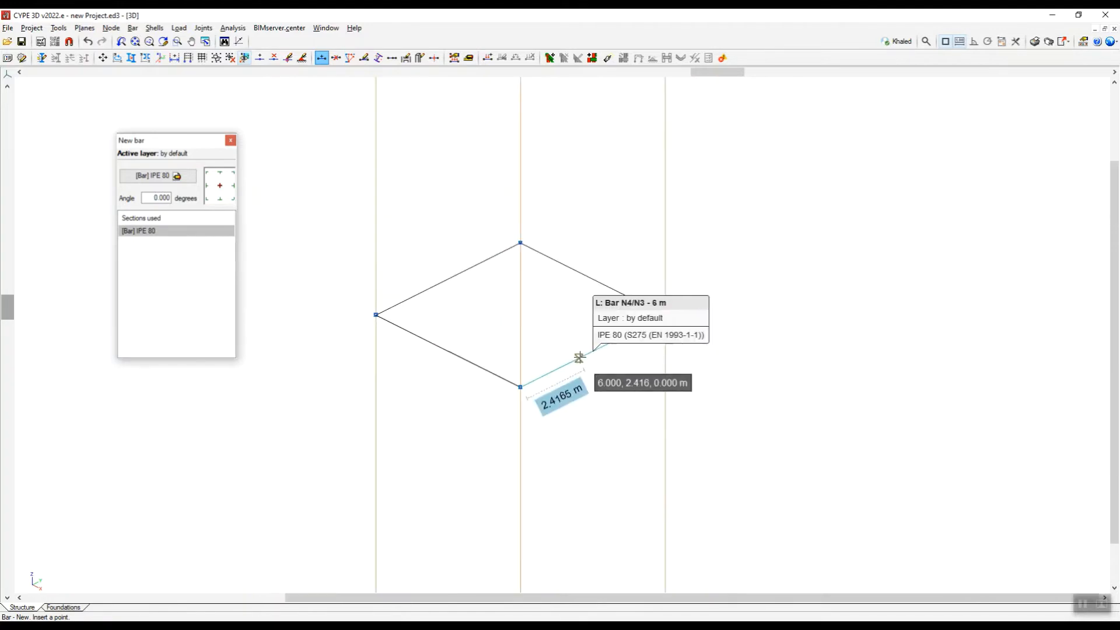
scroll(579, 358, down, 1)
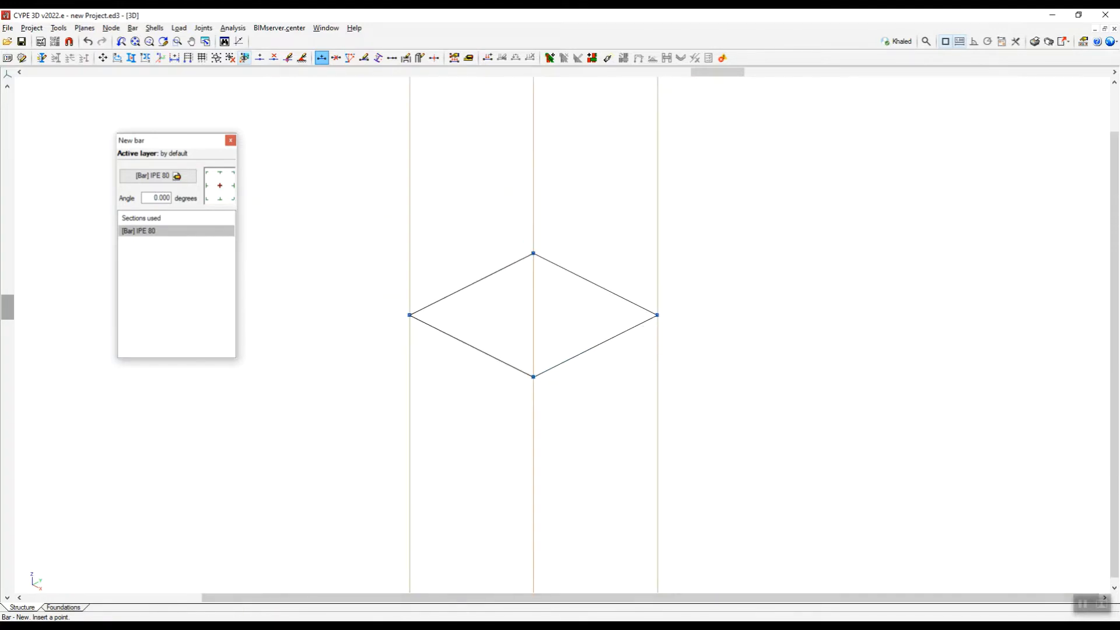
Consult the annotated sketch in Snipping Tool for the layout of the intermediate beams and return to the 3D model.
mouse_move(140, 618)
click(142, 574)
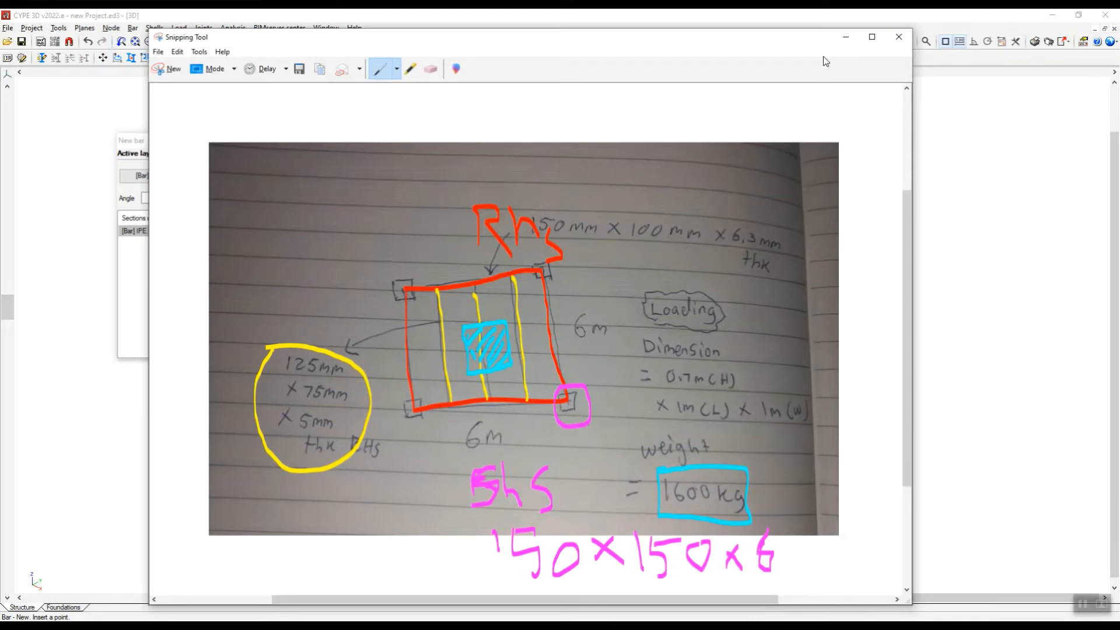
click(846, 37)
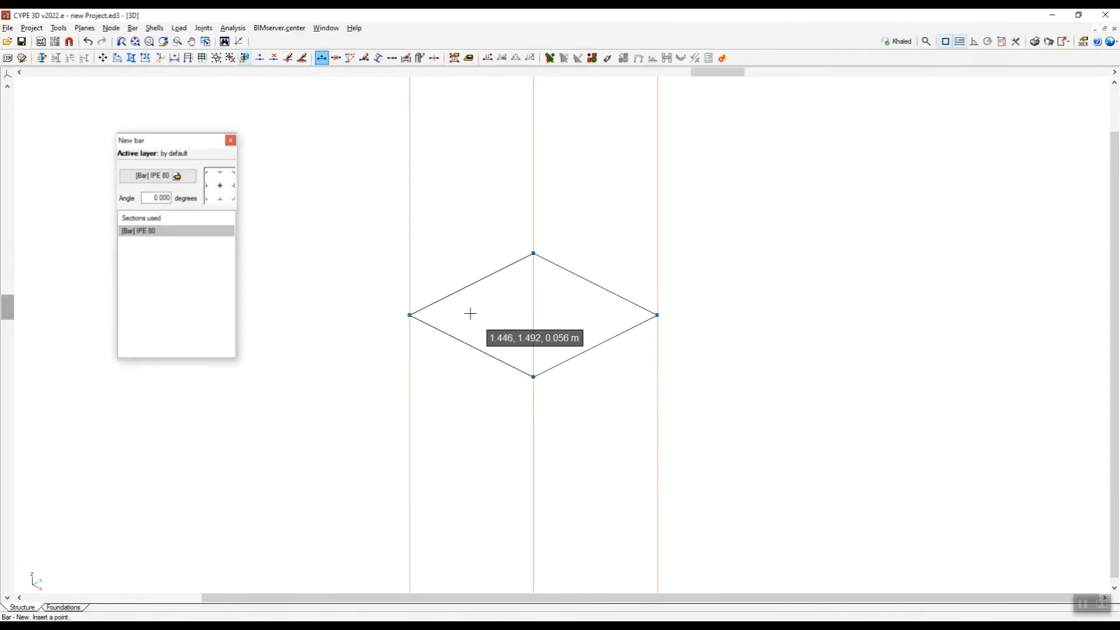
click(221, 627)
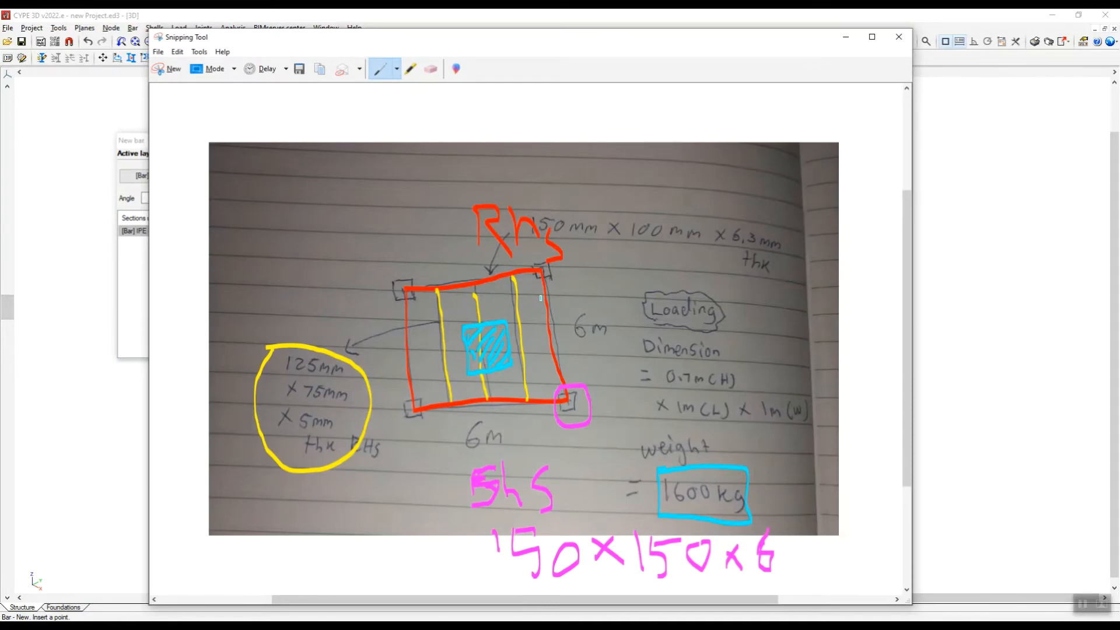
click(845, 38)
Draw a 6 m intermediate bar across the square, parallel to the X axis and 1.5 m from the origin corner.
scroll(470, 319, up, 3)
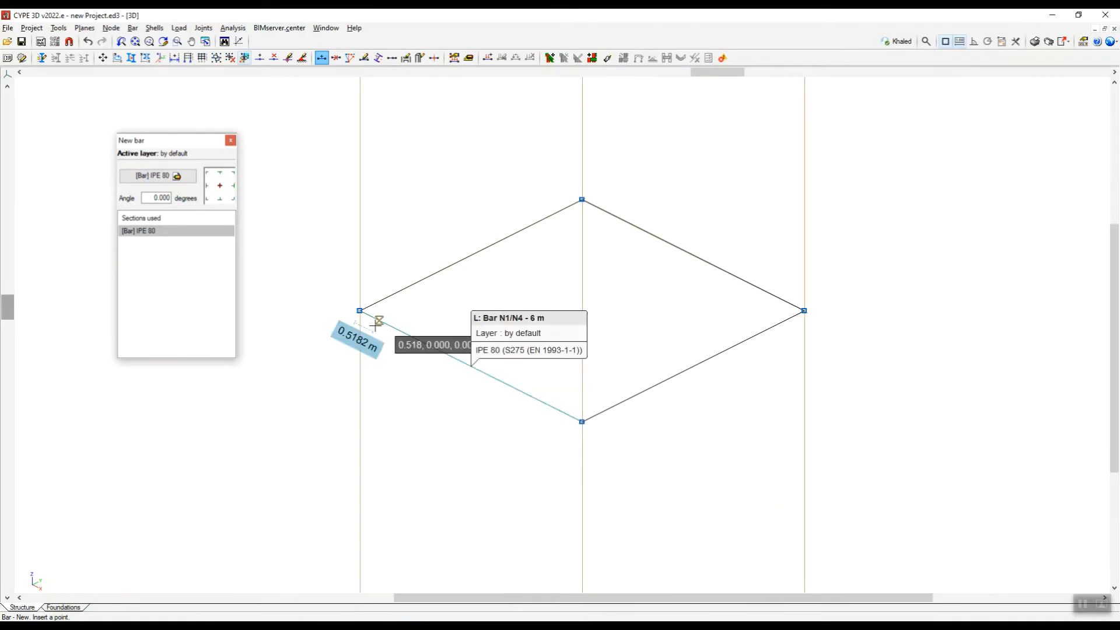
click(398, 293)
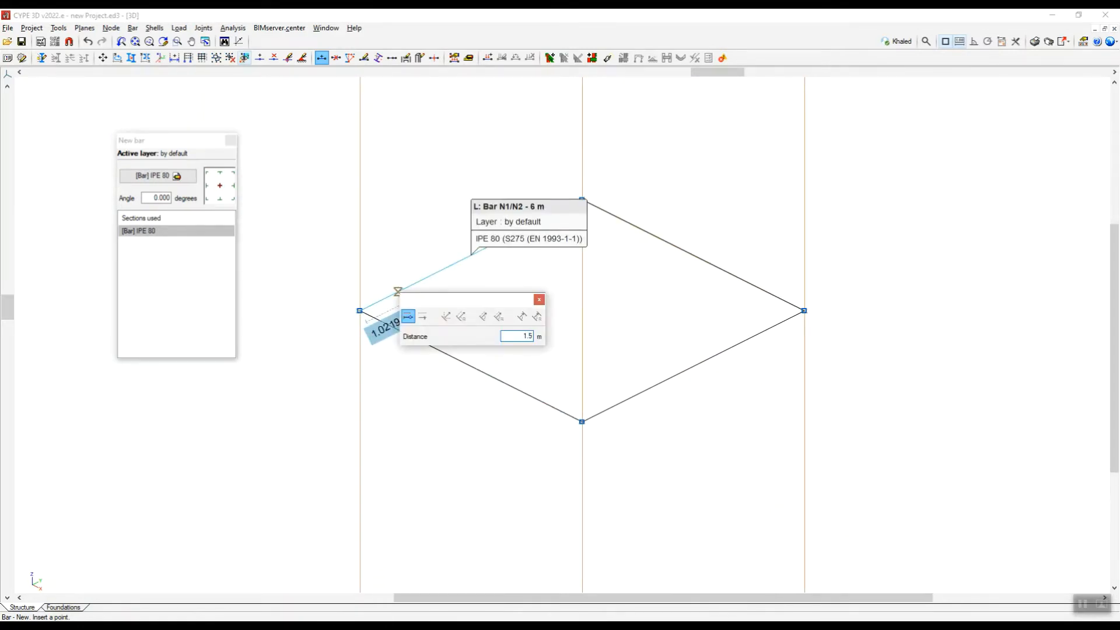
key(Return)
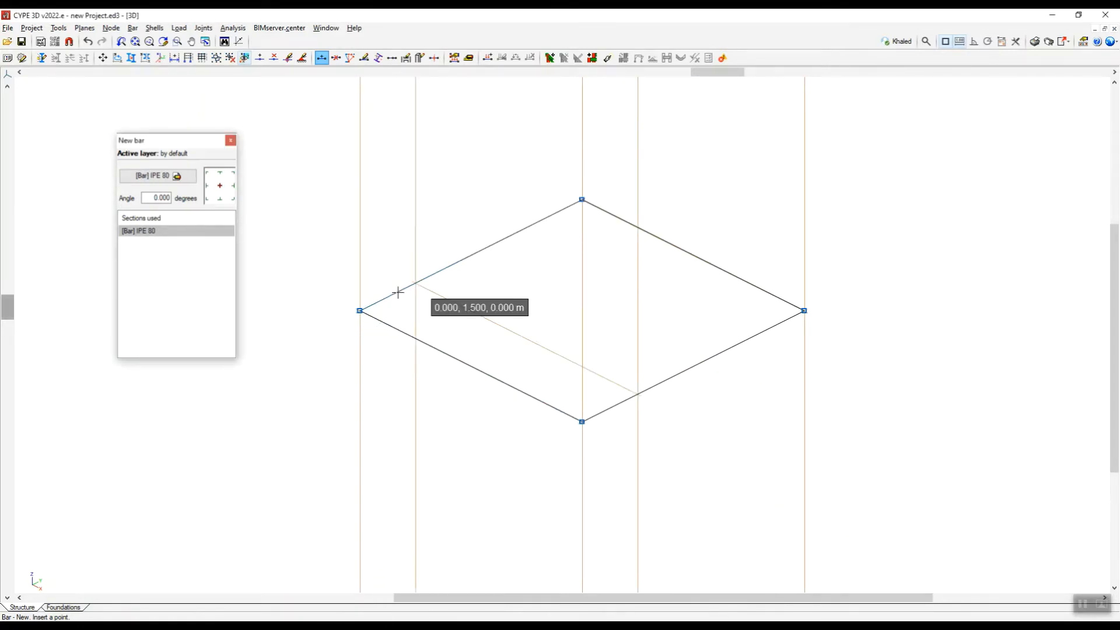
click(638, 395)
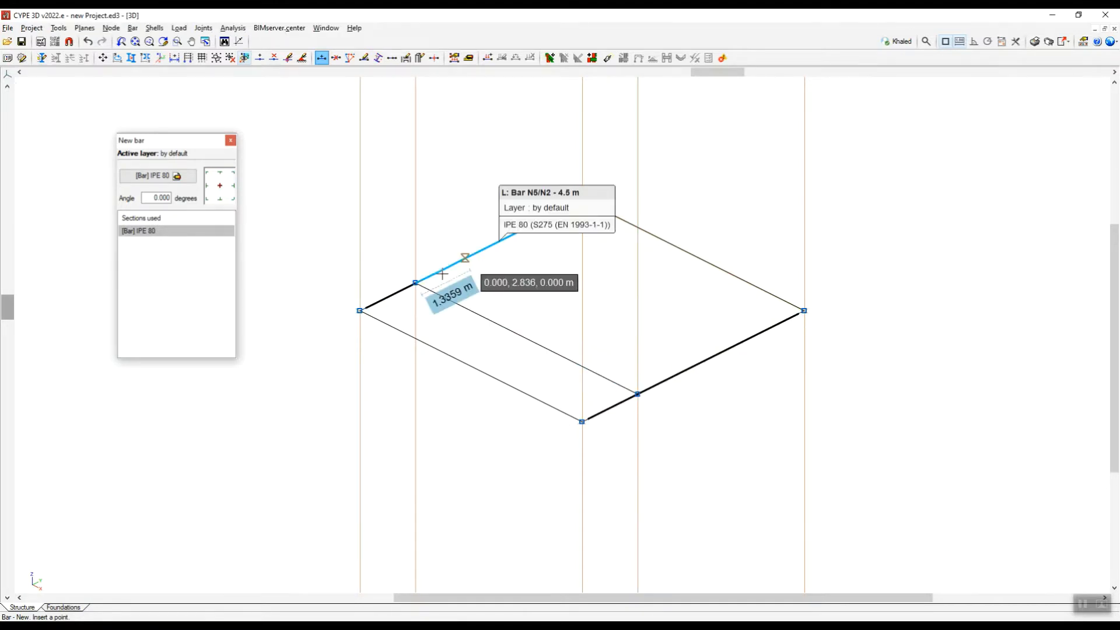
Add two more parallel 6 m intermediate bars across the frame, each 1.5 m beyond the previous one.
click(458, 265)
text(1.5)
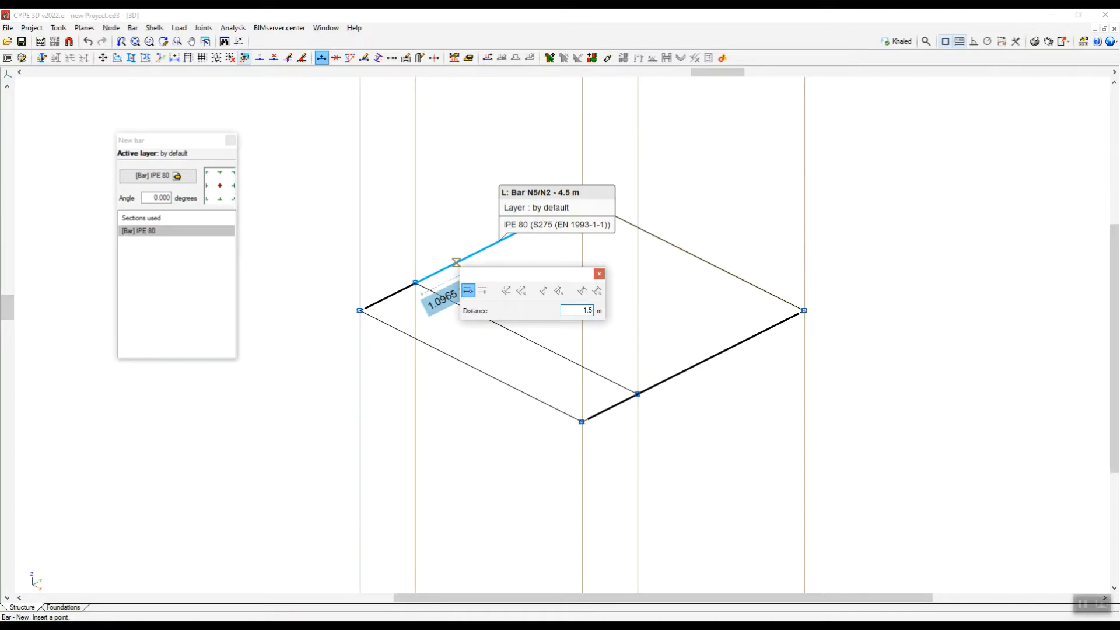
key(Return)
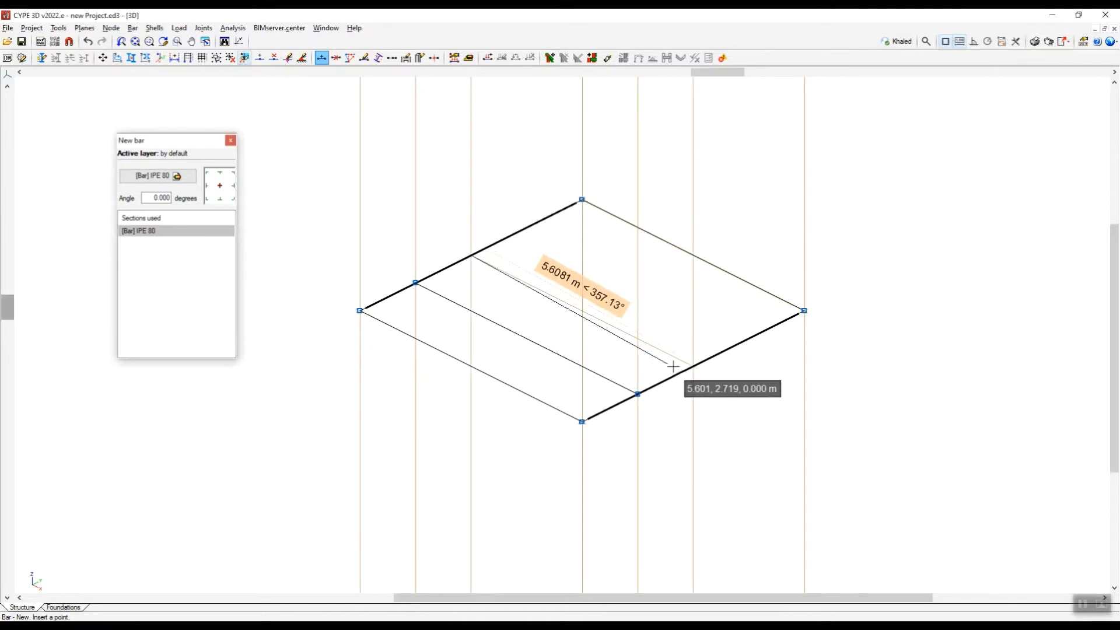
click(693, 365)
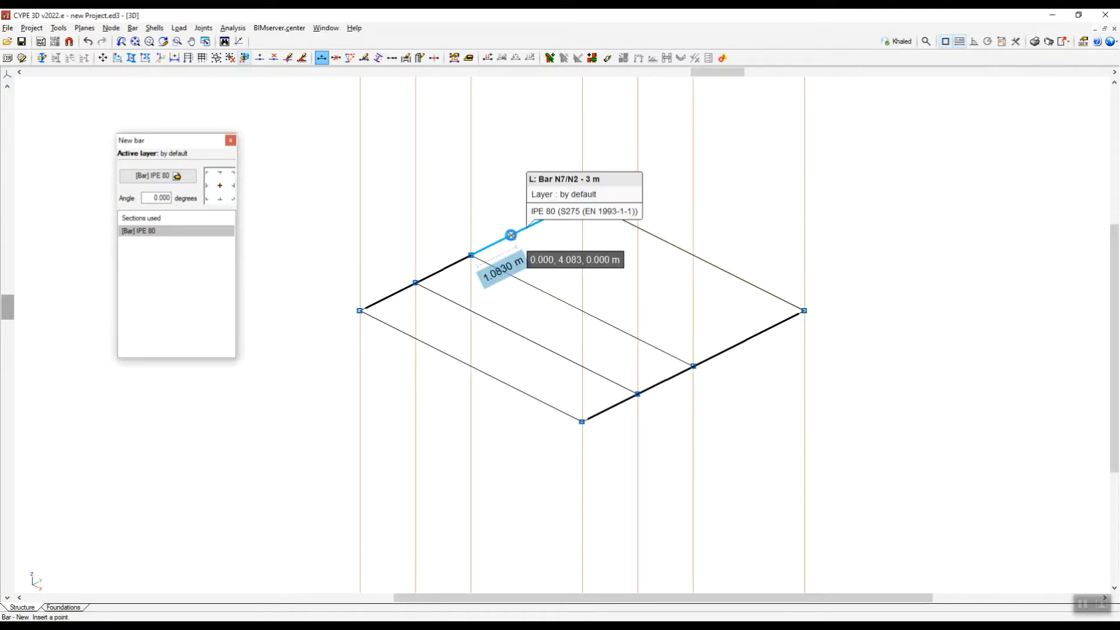
click(511, 234)
text(1.5)
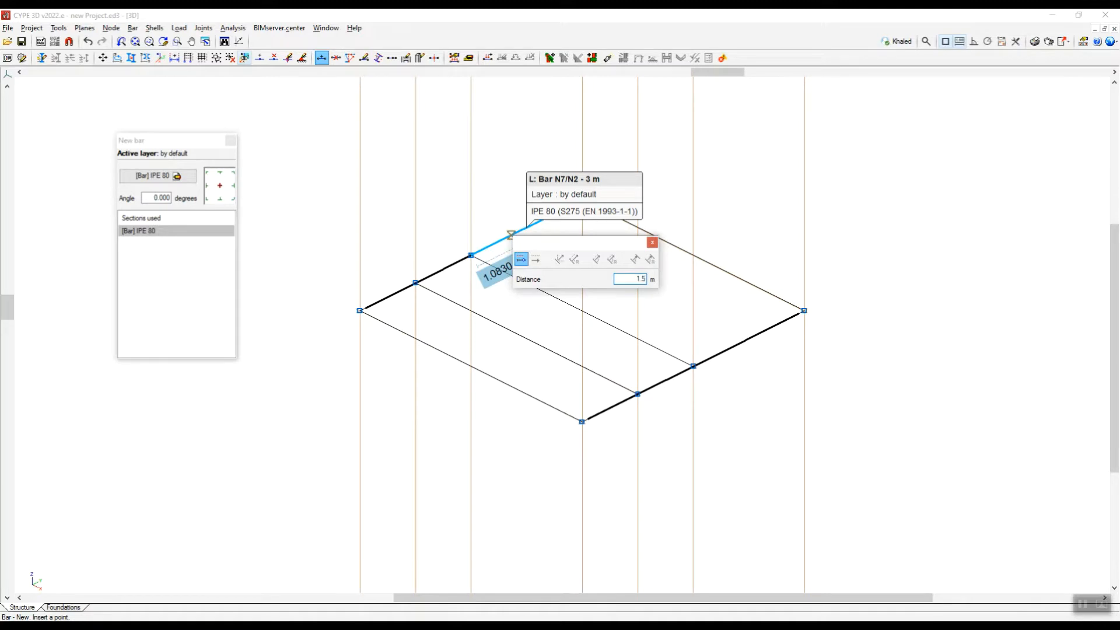
key(Return)
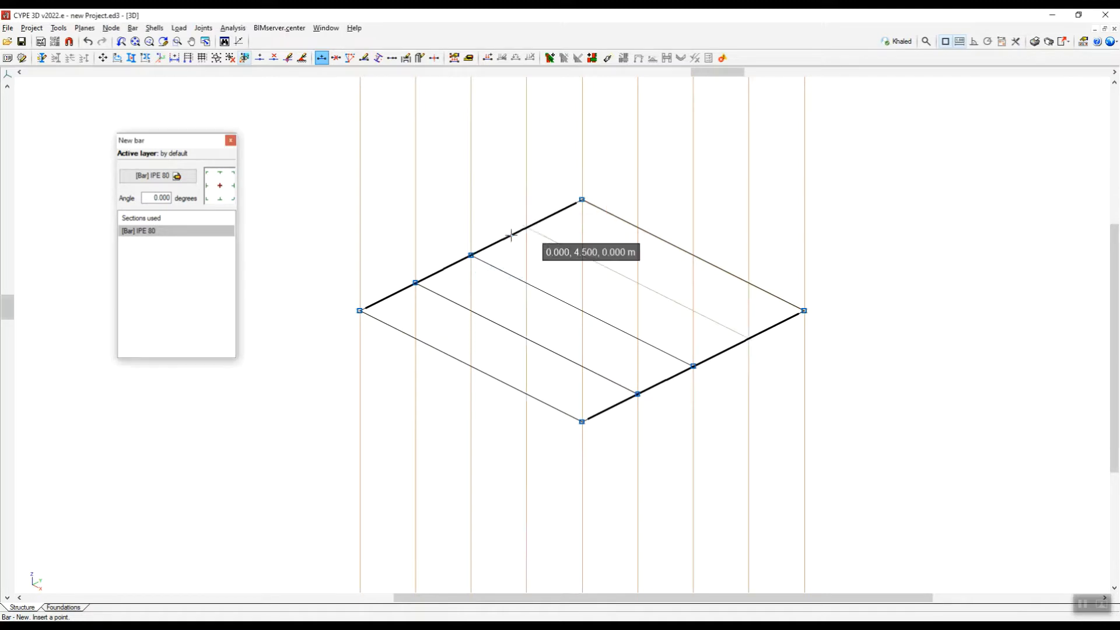
click(747, 339)
Draw a 3 m column vertically downward from the frame corner at 6, 6, 0.
scroll(741, 264, down, 2)
scroll(759, 282, up, 2)
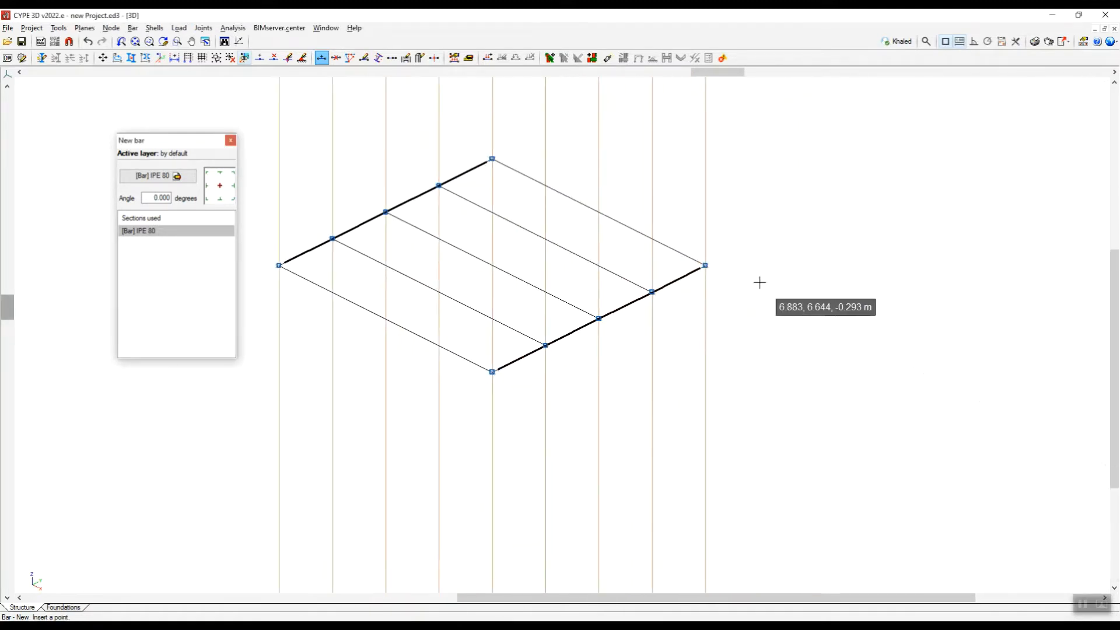
scroll(760, 280, down, 2)
scroll(753, 297, up, 2)
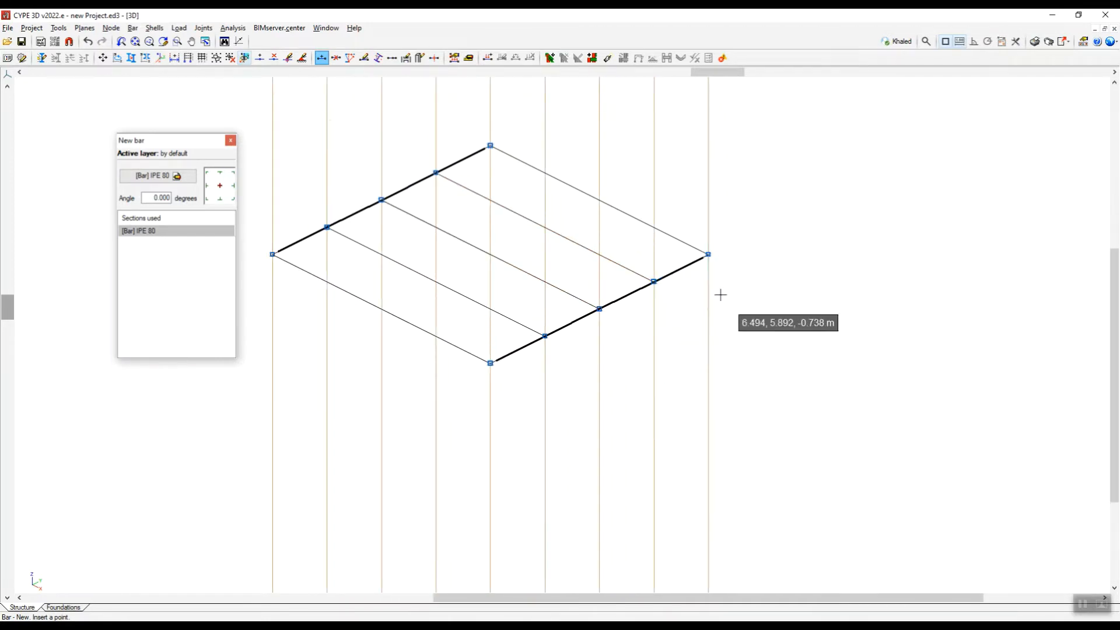
click(709, 254)
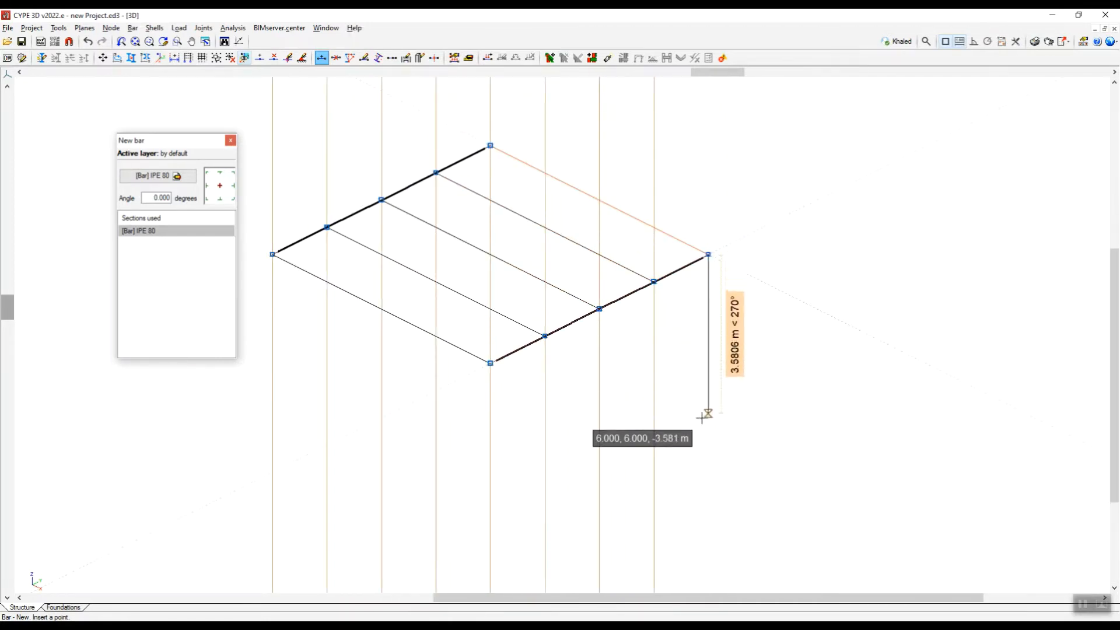
key(3)
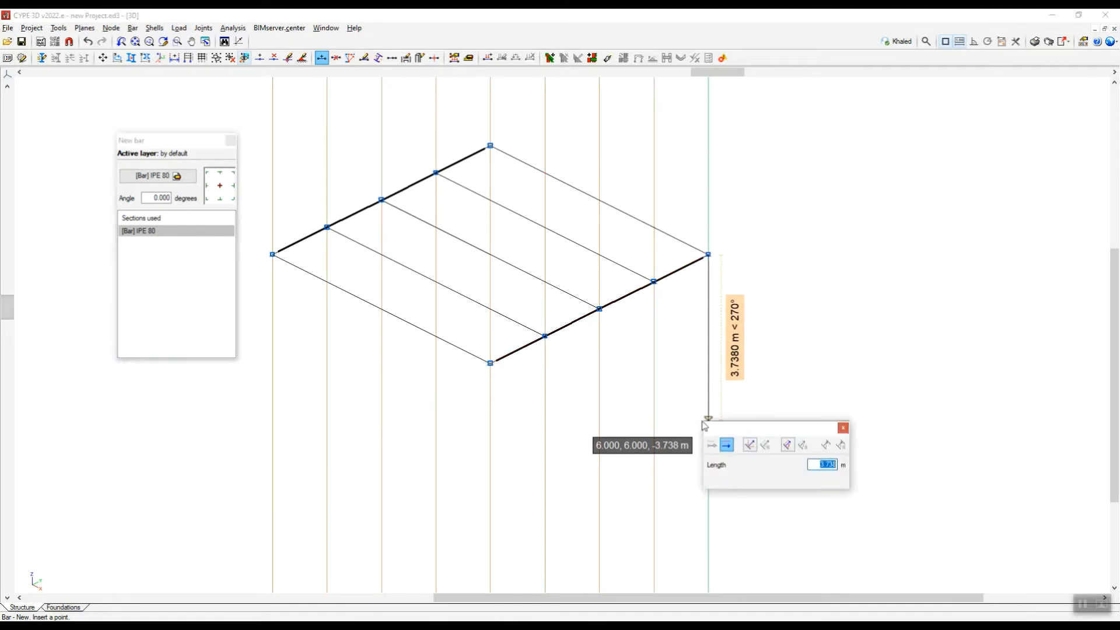
key(Return)
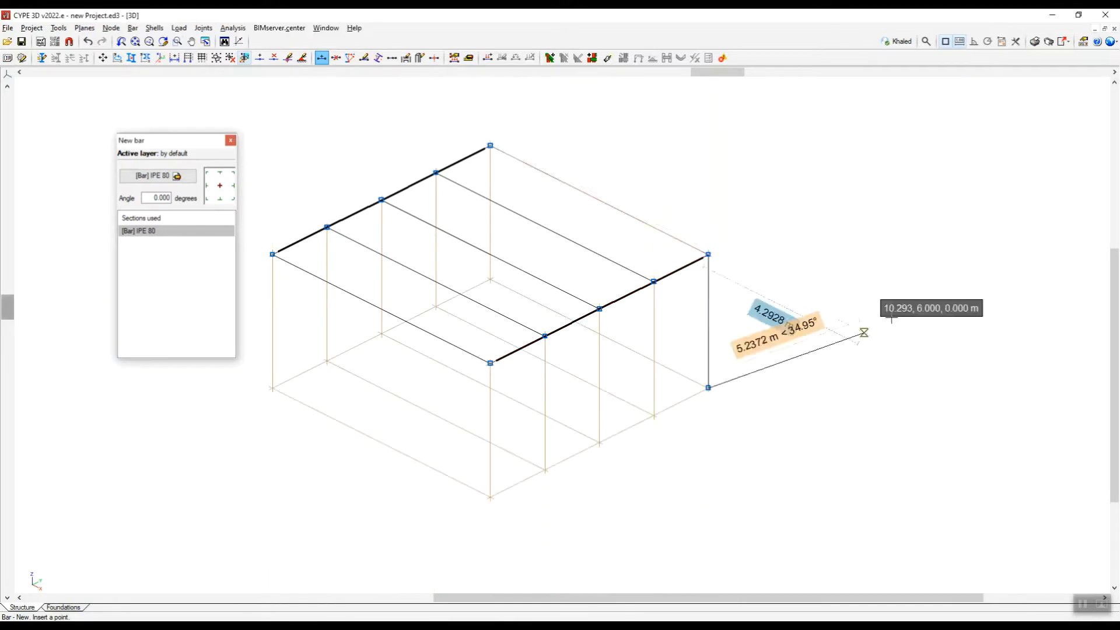
scroll(852, 344, down, 2)
scroll(822, 347, up, 3)
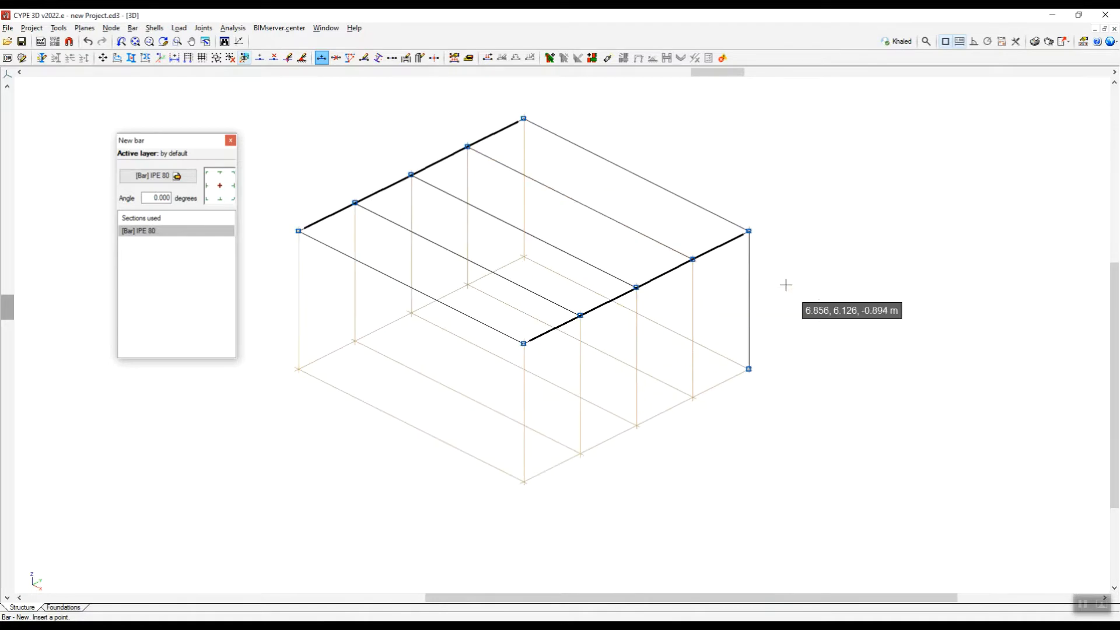
Copy the 3 m column from its top node to the other three corners of the square frame.
click(60, 29)
click(73, 159)
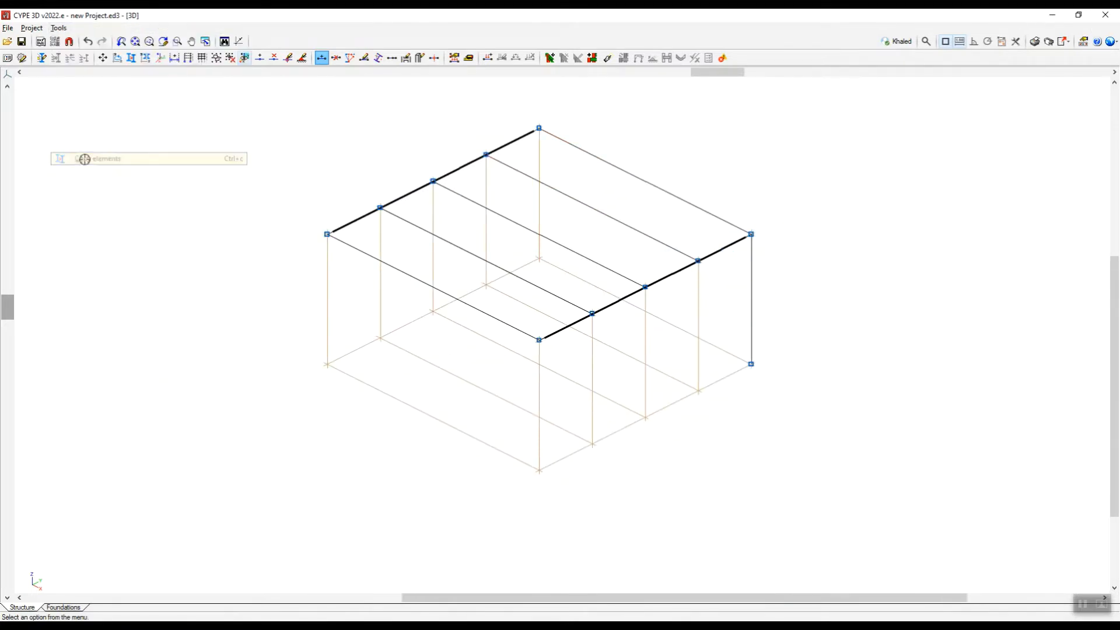
click(540, 339)
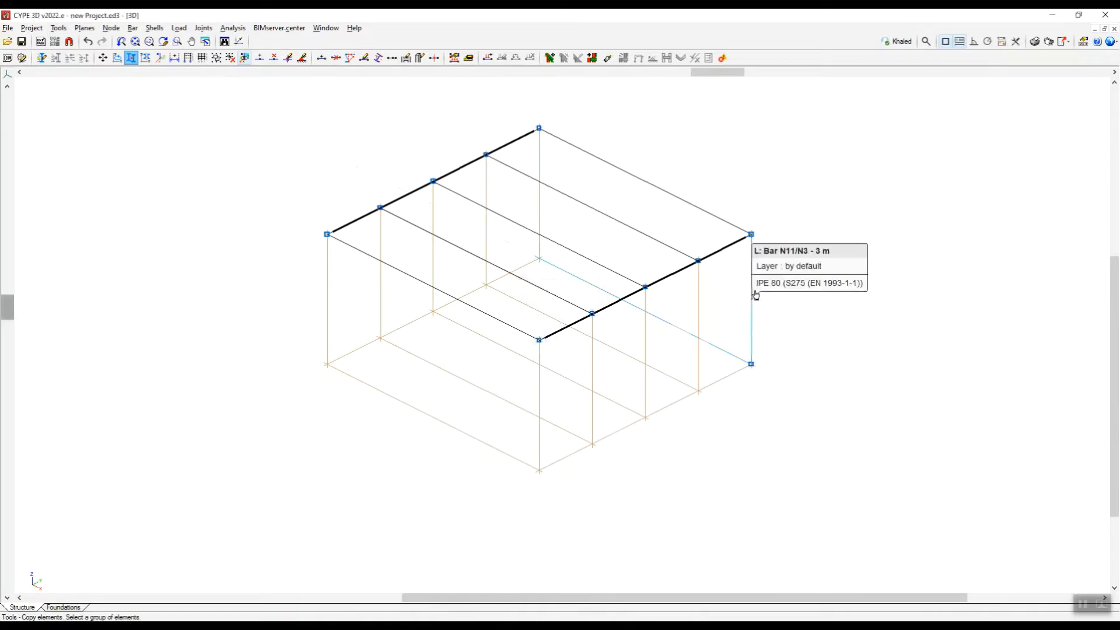
right_click(868, 316)
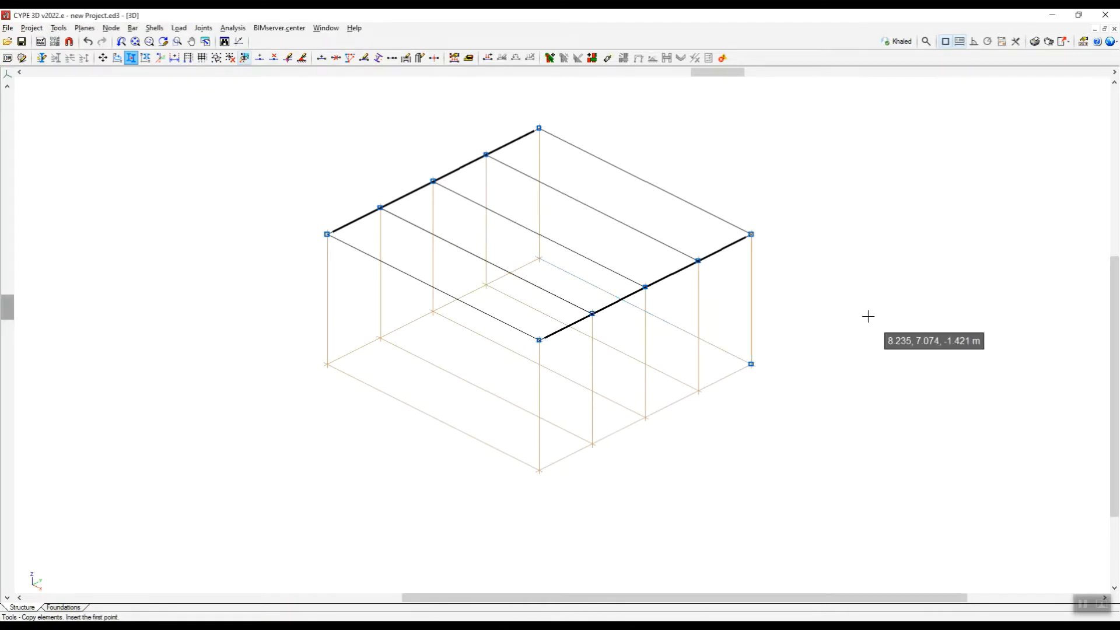
click(752, 234)
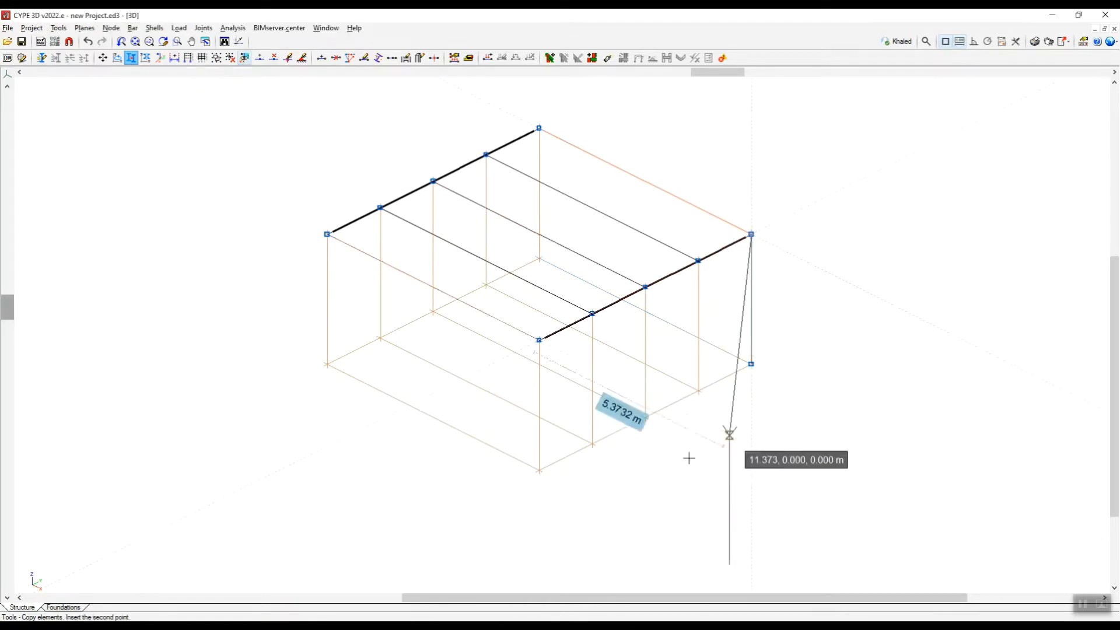
click(327, 234)
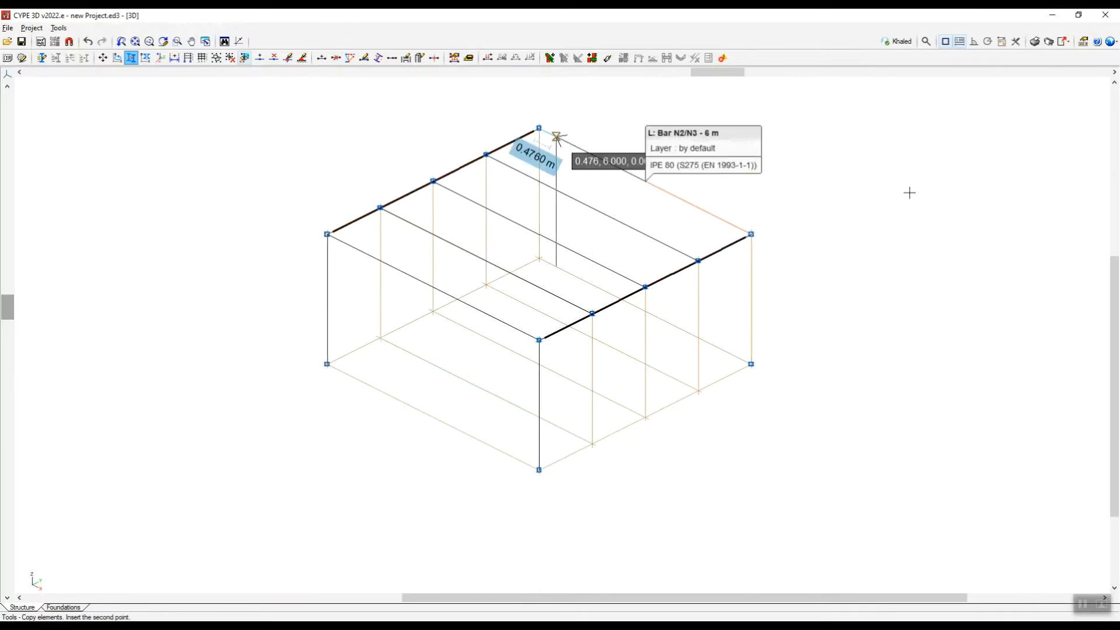
scroll(784, 305, down, 3)
scroll(910, 243, up, 3)
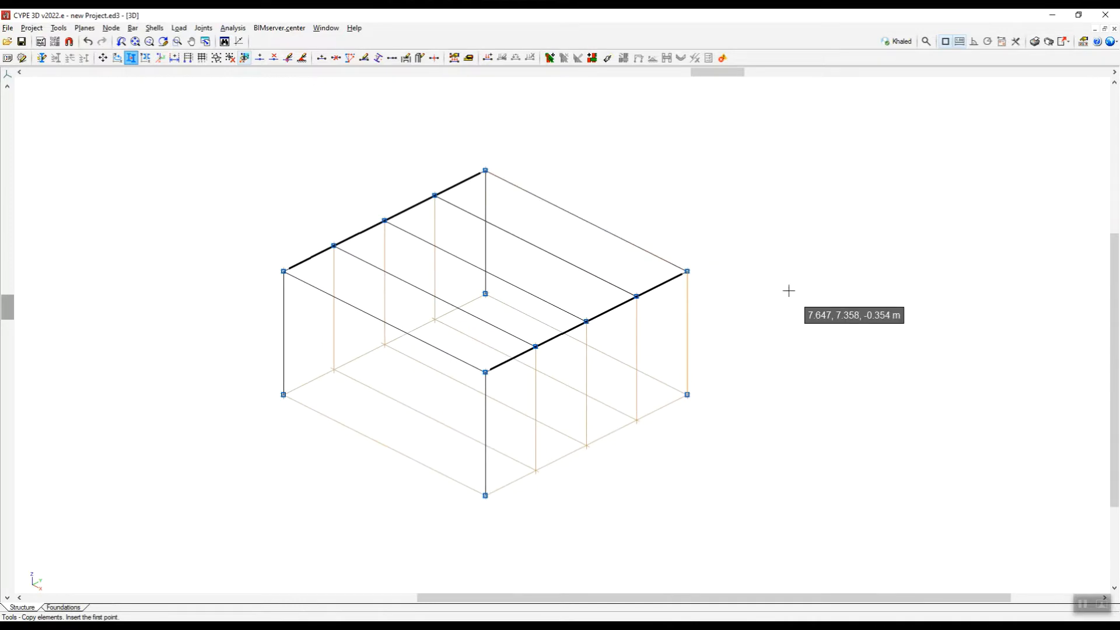
Inspect the complete frame with its beams and columns in the rendered 3D model view.
scroll(790, 287, down, 1)
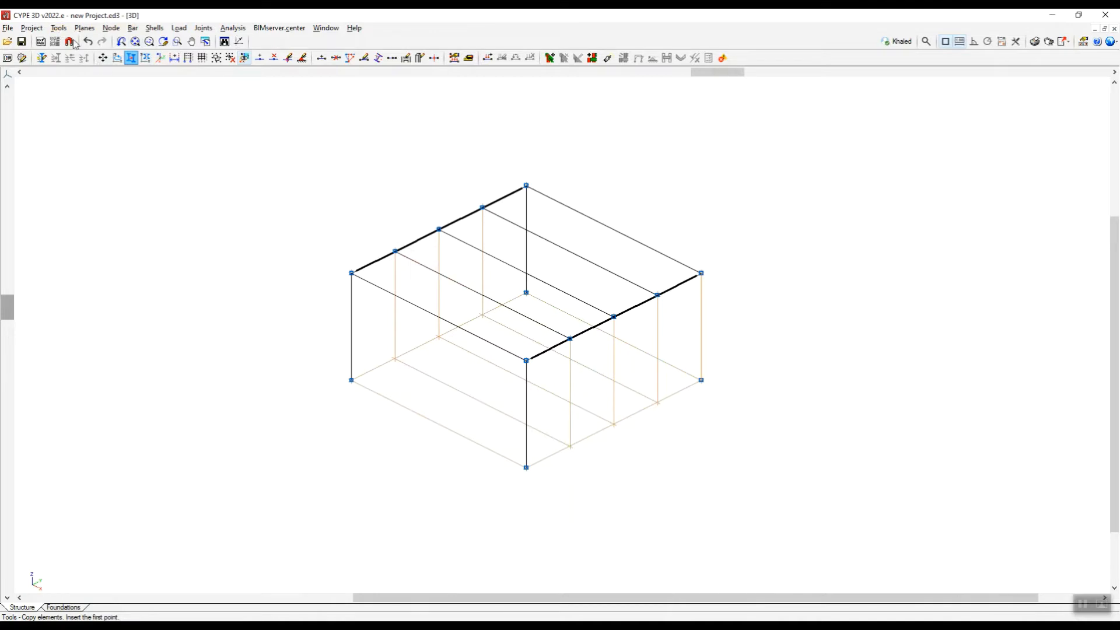
click(59, 28)
mouse_move(117, 286)
click(292, 283)
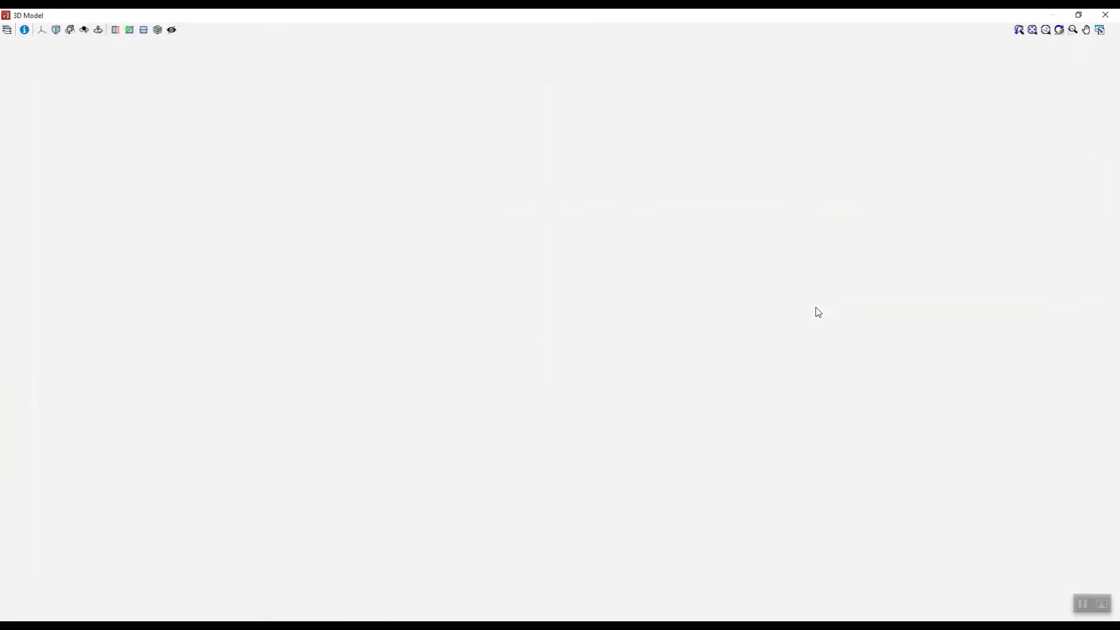
scroll(584, 292, down, 3)
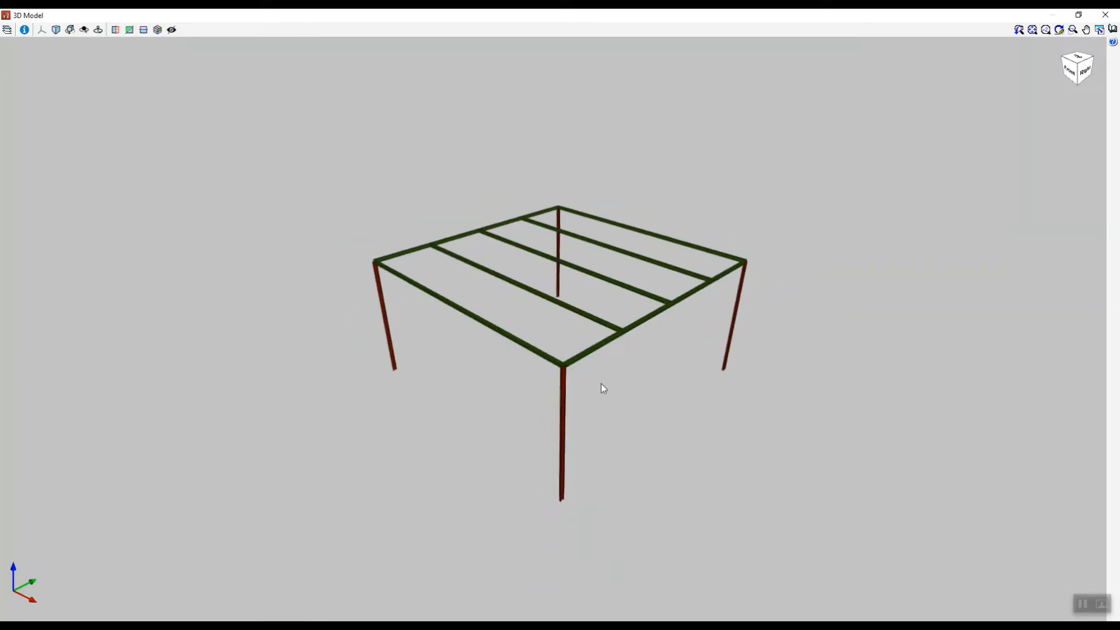
scroll(585, 265, up, 2)
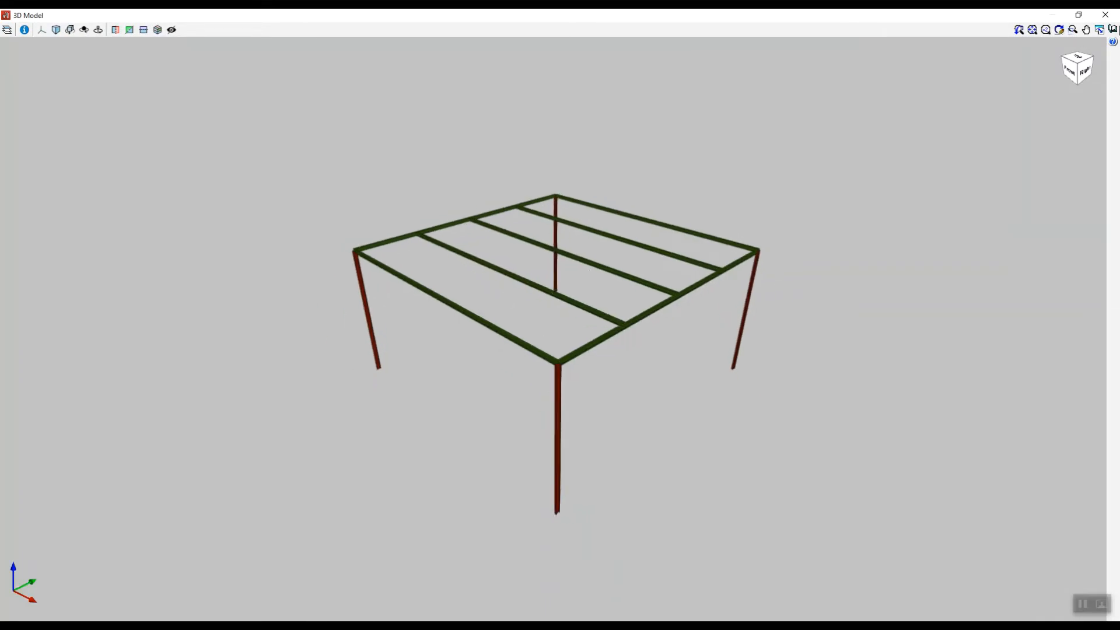
click(1106, 14)
scroll(520, 305, down, 2)
scroll(558, 243, up, 3)
scroll(558, 242, up, 1)
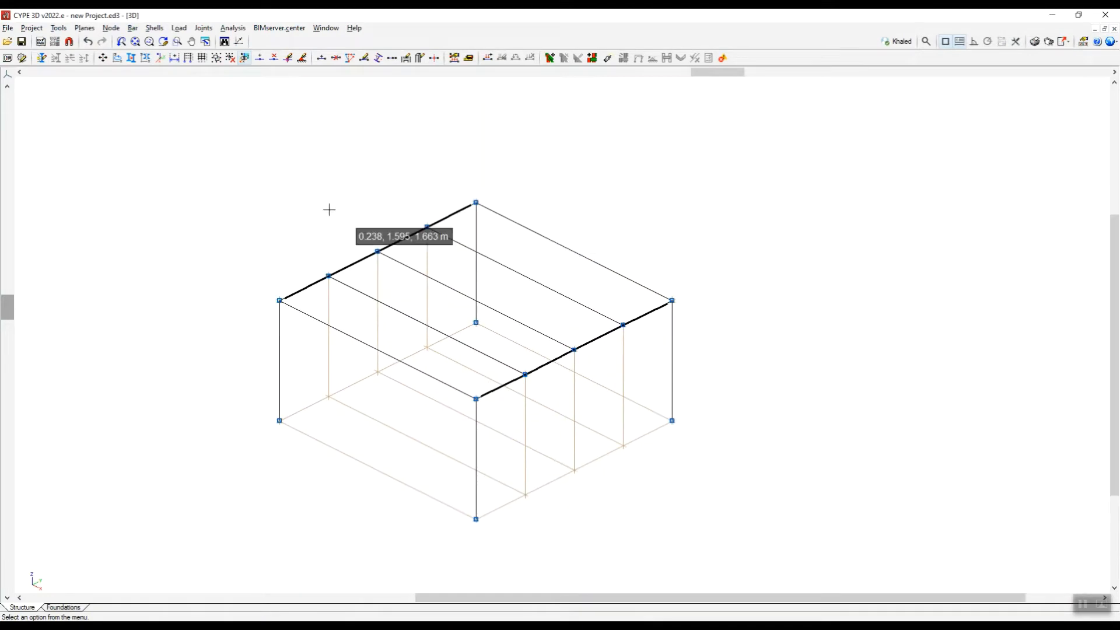
Open the section description for the four perimeter beams of the square frame and check their size in the Snipping Tool sketch.
click(132, 28)
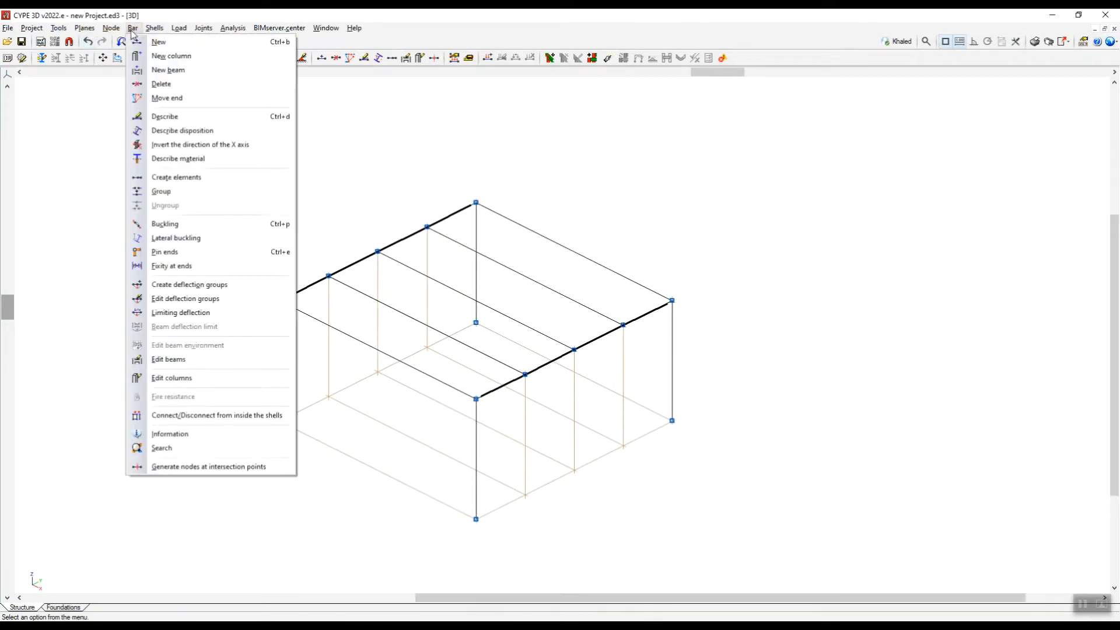
click(165, 117)
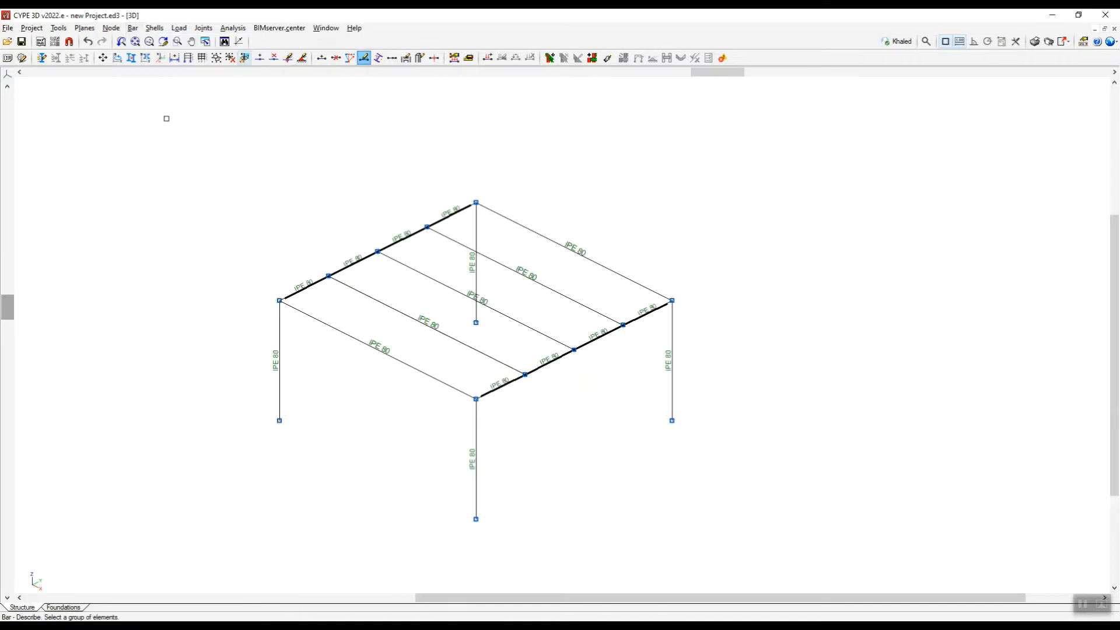
scroll(303, 351, up, 2)
click(289, 266)
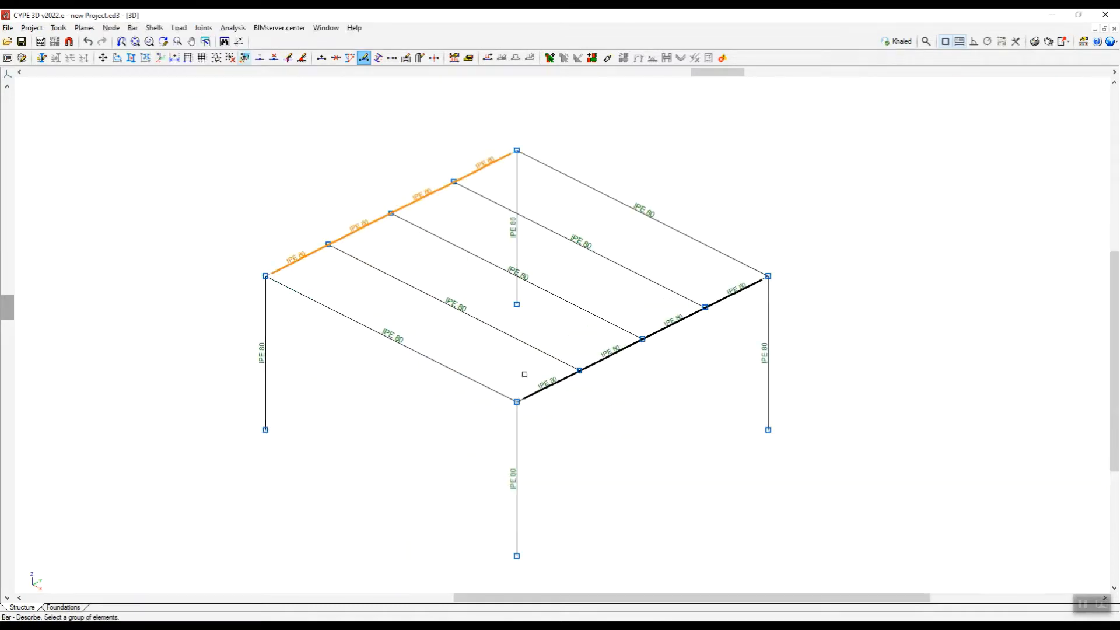
click(548, 390)
click(485, 388)
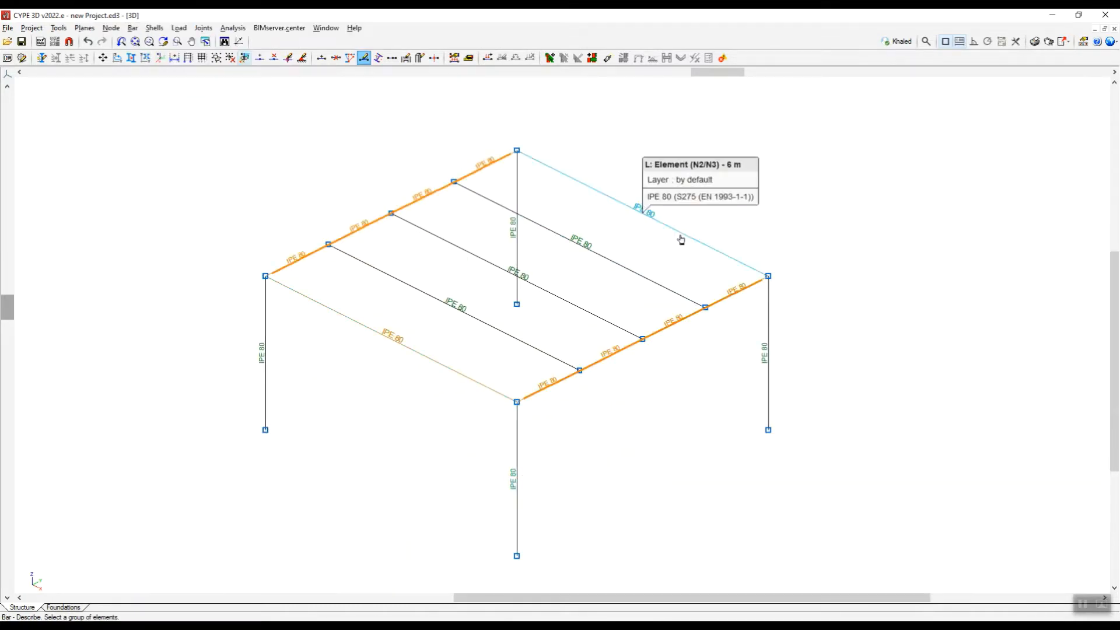
click(679, 233)
scroll(589, 229, down, 2)
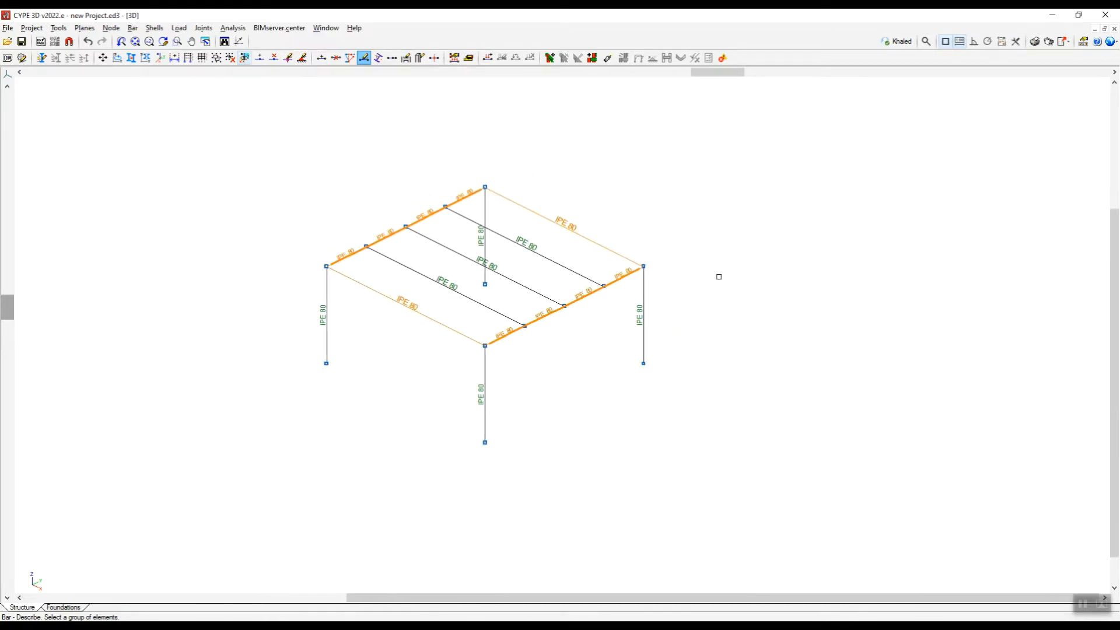
right_click(718, 276)
click(167, 623)
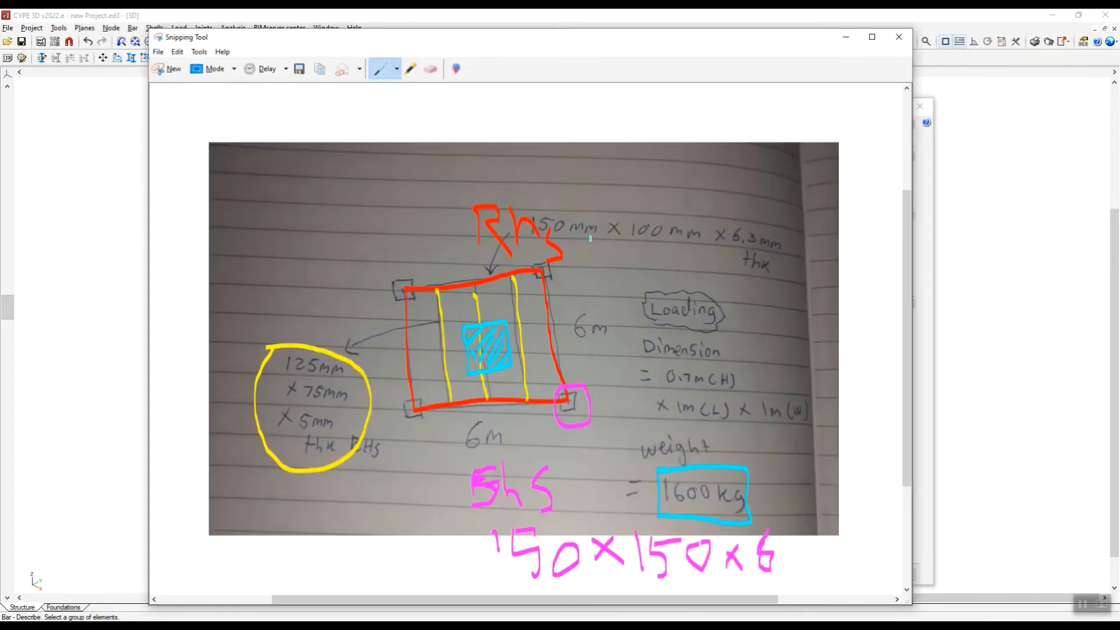
click(838, 39)
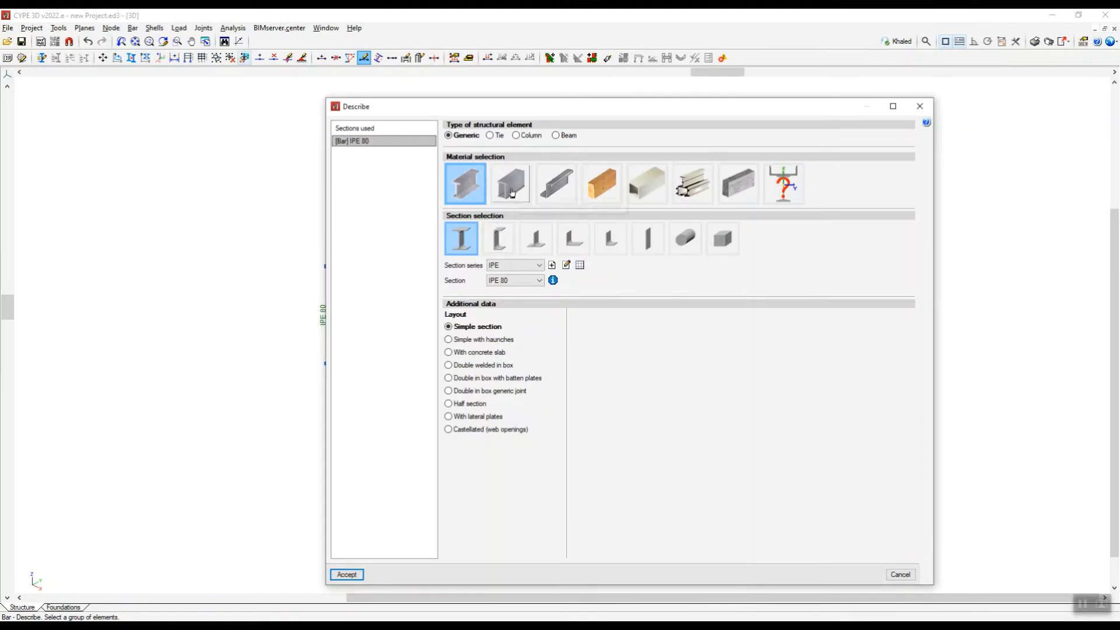
Choose the steel material category that offers hollow sections and select the rectangular hollow section shape for the perimeter beams.
click(512, 193)
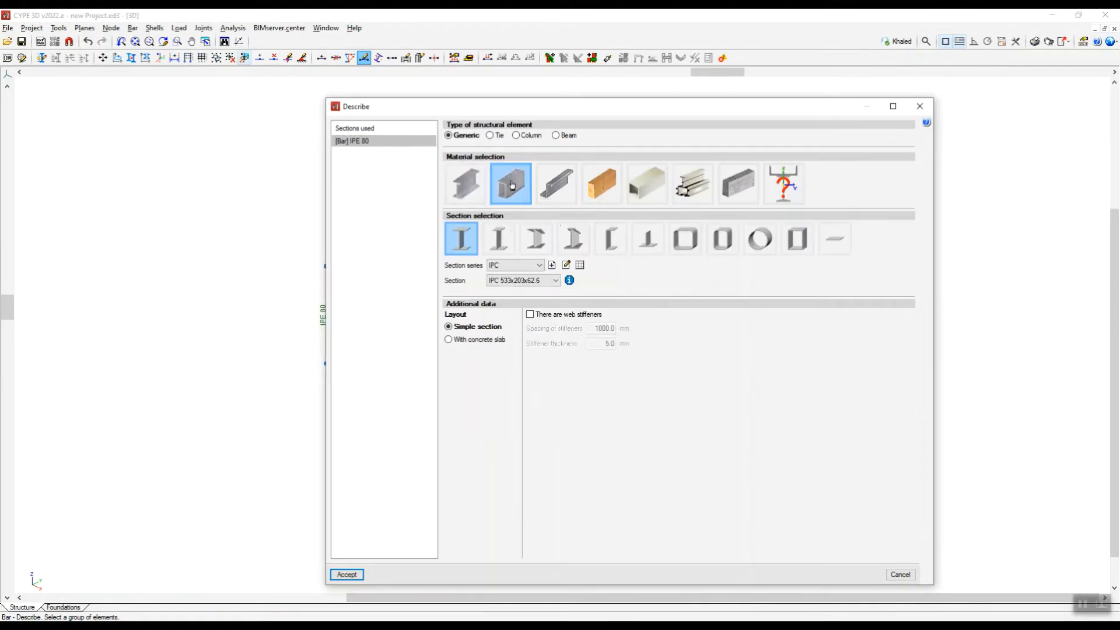
click(724, 240)
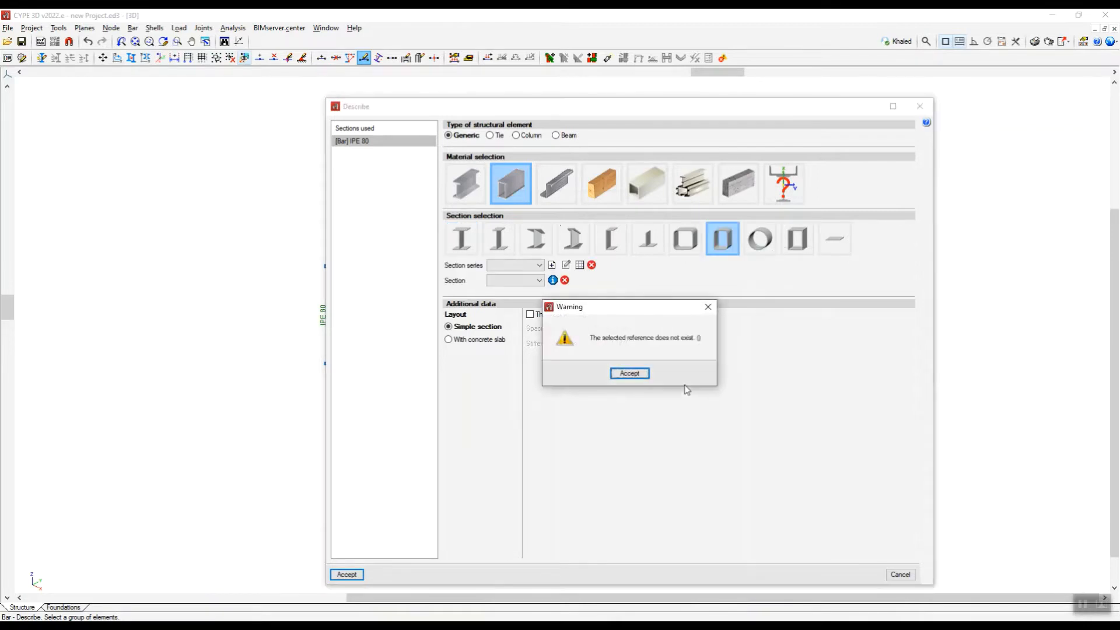
click(707, 308)
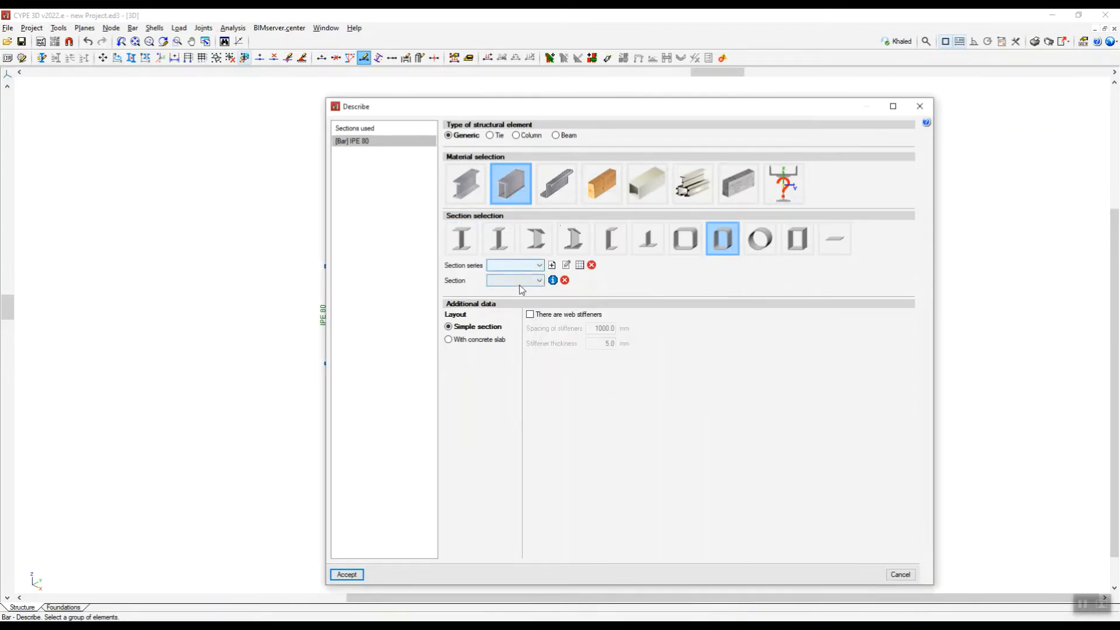
click(539, 266)
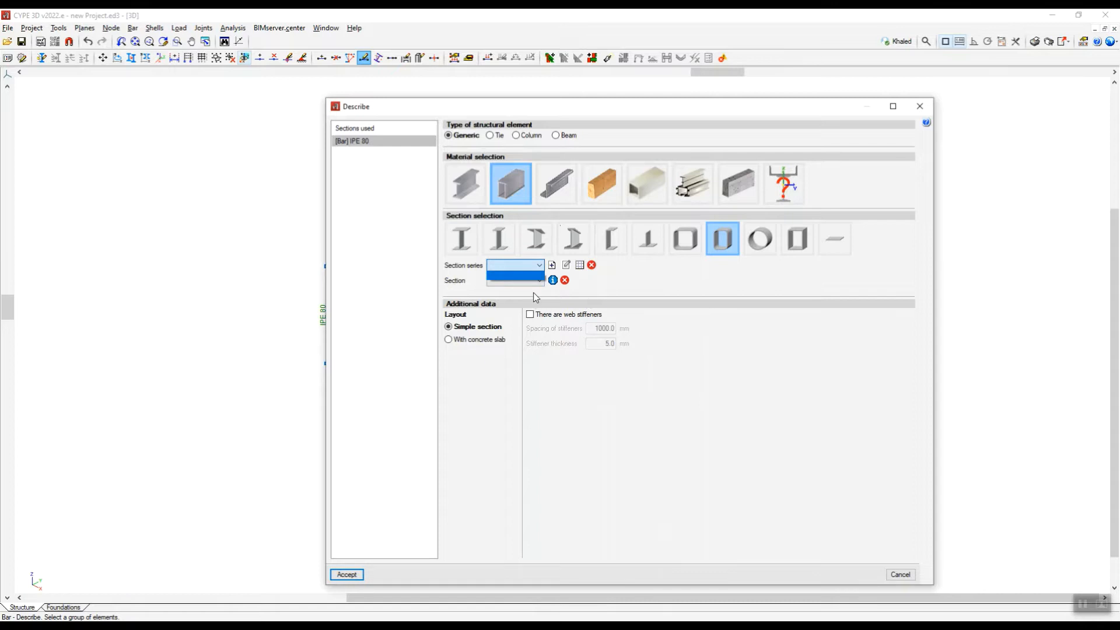
click(605, 291)
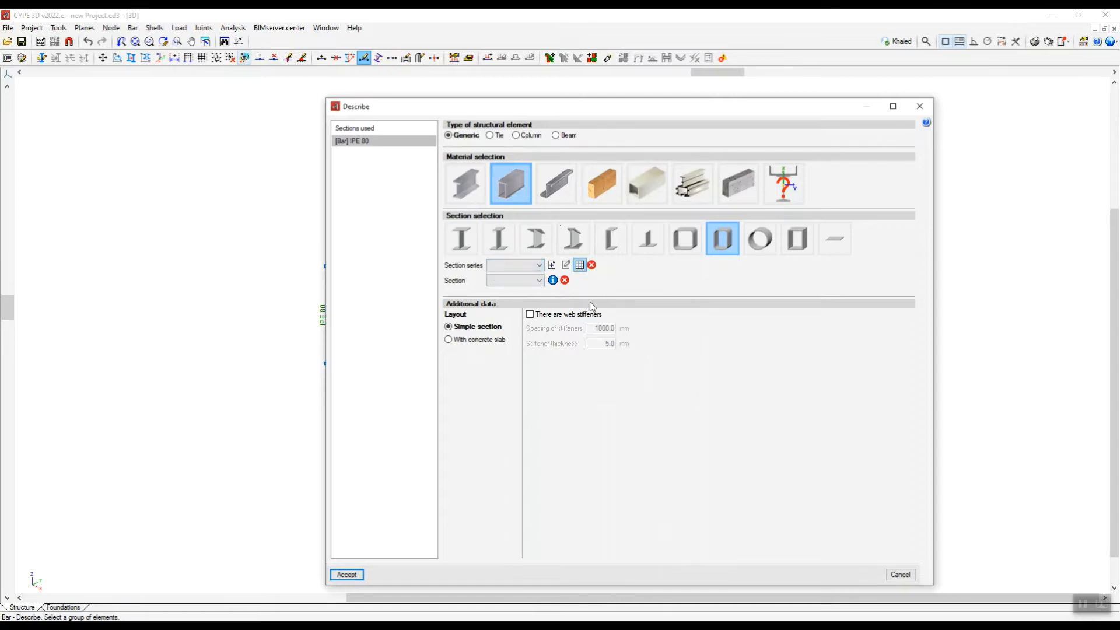
Import the predefined RHS series from the SAISC library into the project's section series.
click(580, 266)
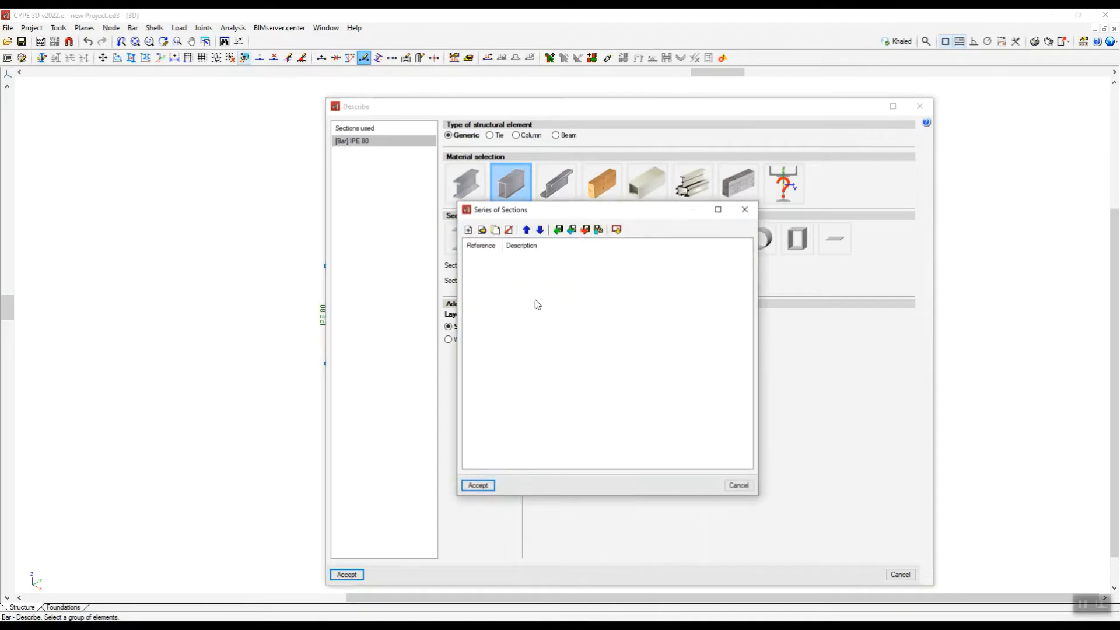
click(617, 231)
drag(615, 274, 656, 272)
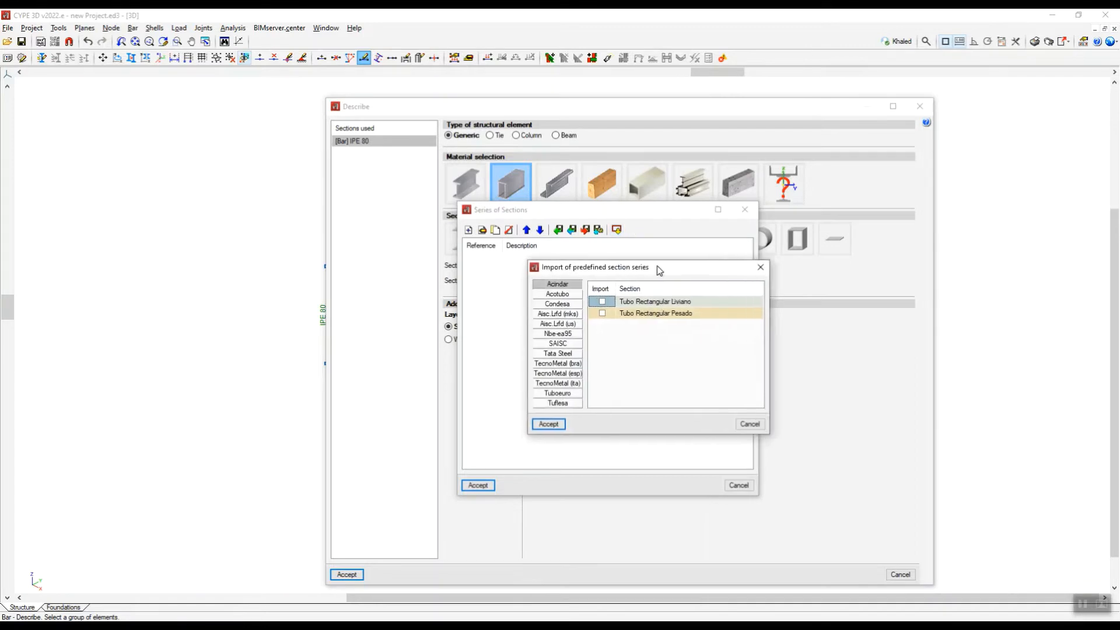
click(558, 344)
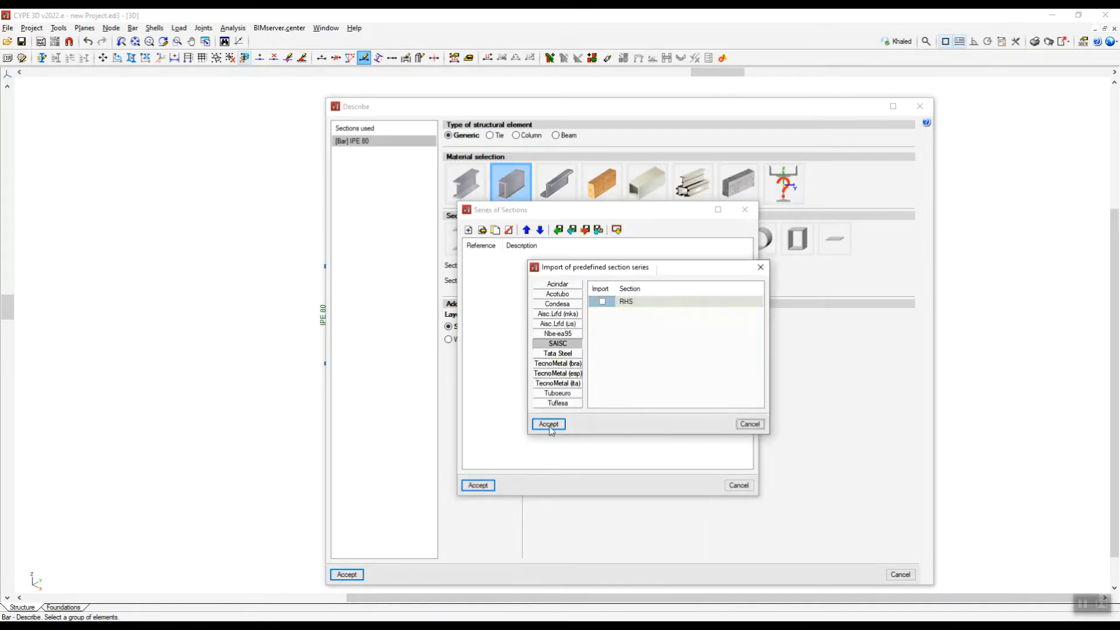
click(603, 302)
click(548, 424)
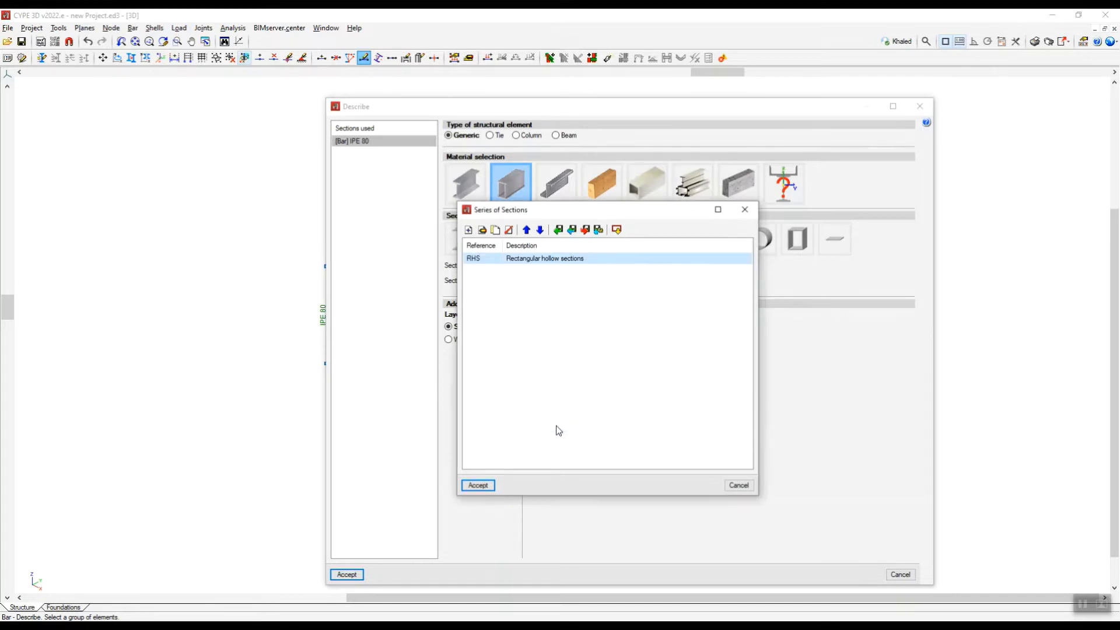
click(478, 486)
Look through the available RHS sizes for one matching the 150 x 100 x 6.3 mm perimeter beam.
click(551, 282)
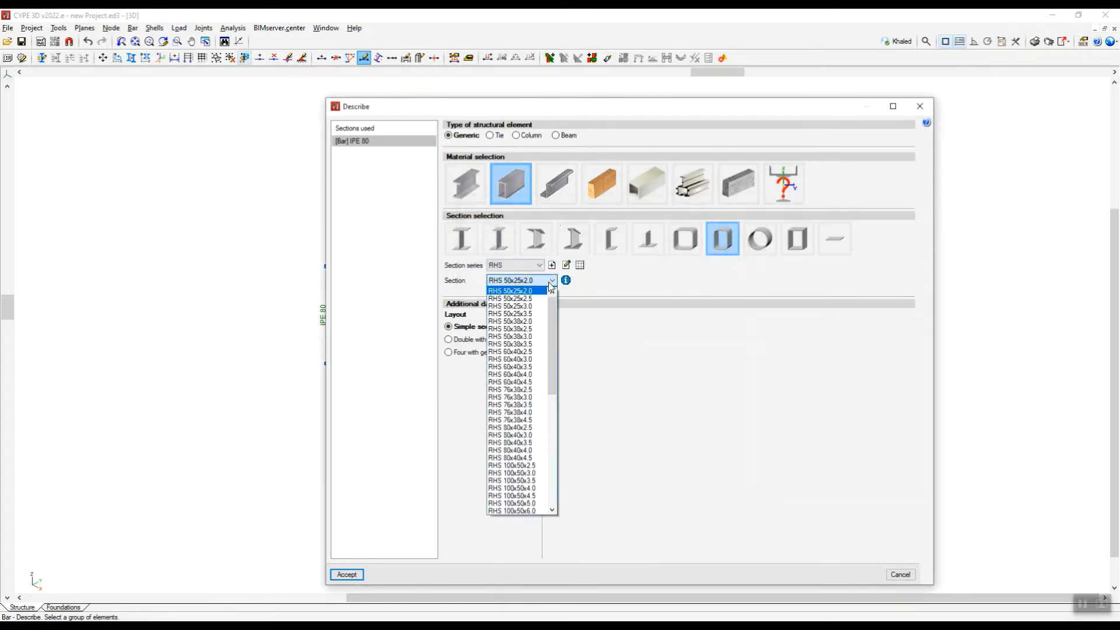
drag(552, 345, 559, 367)
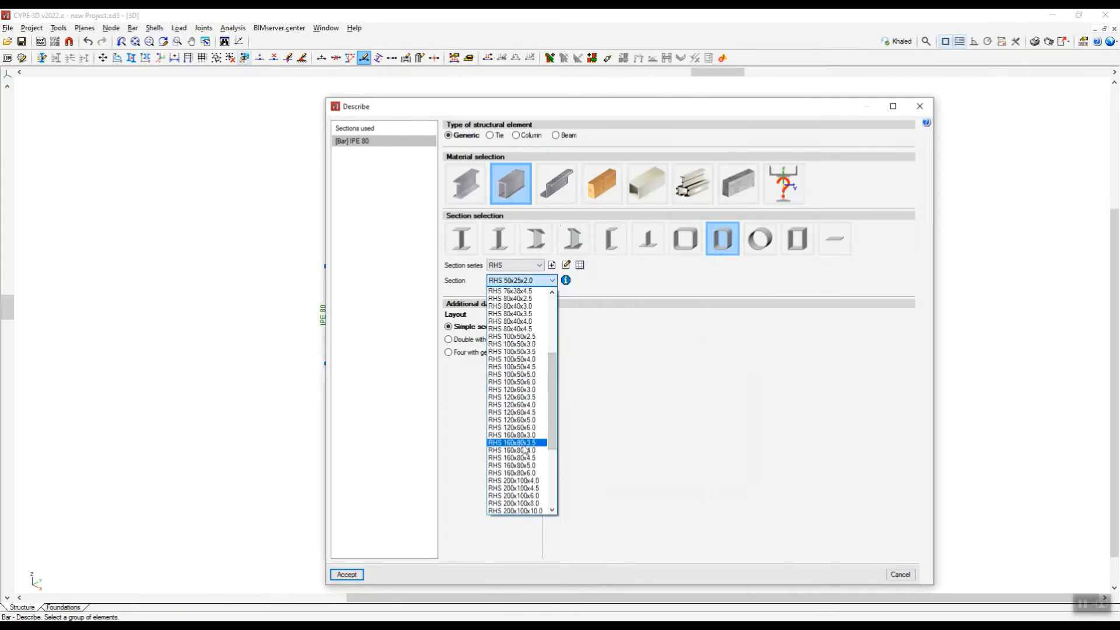
scroll(525, 450, down, 6)
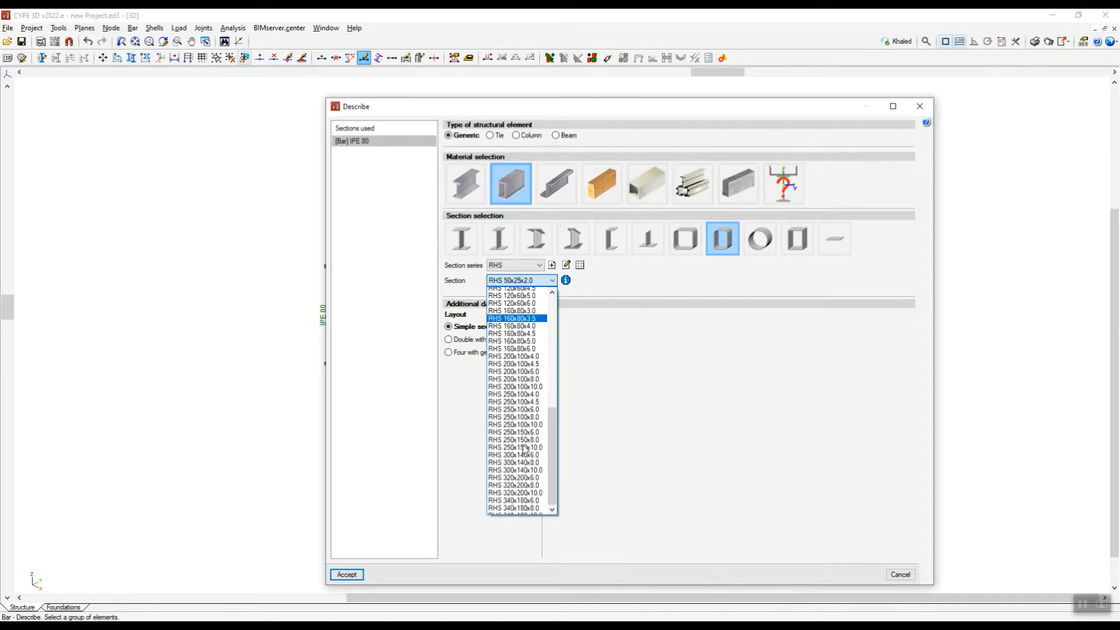
scroll(524, 450, up, 5)
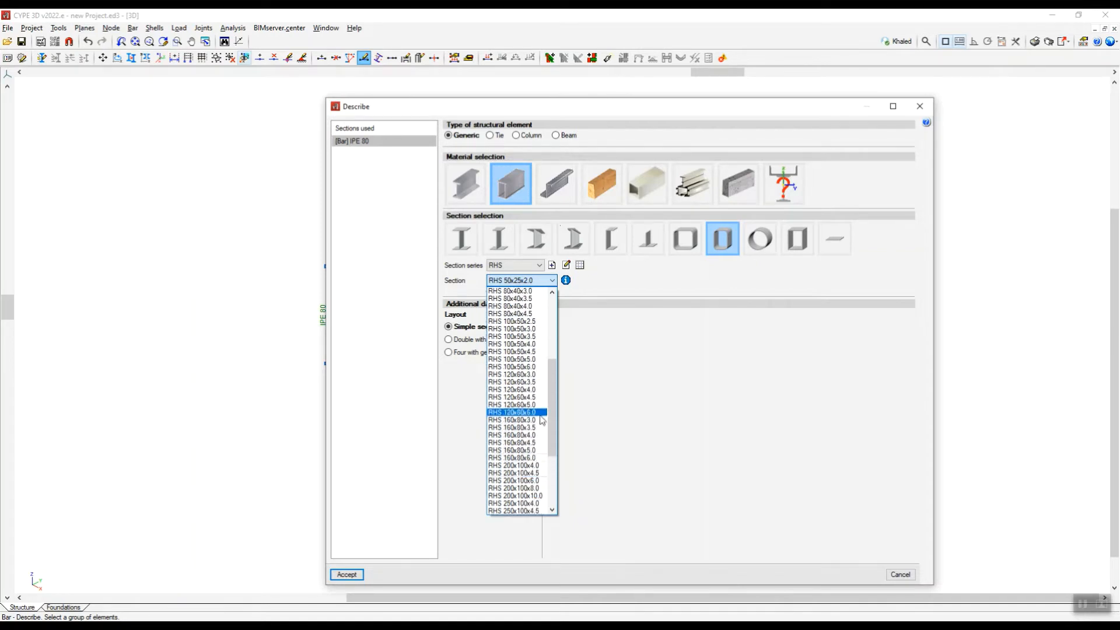
scroll(554, 431, up, 4)
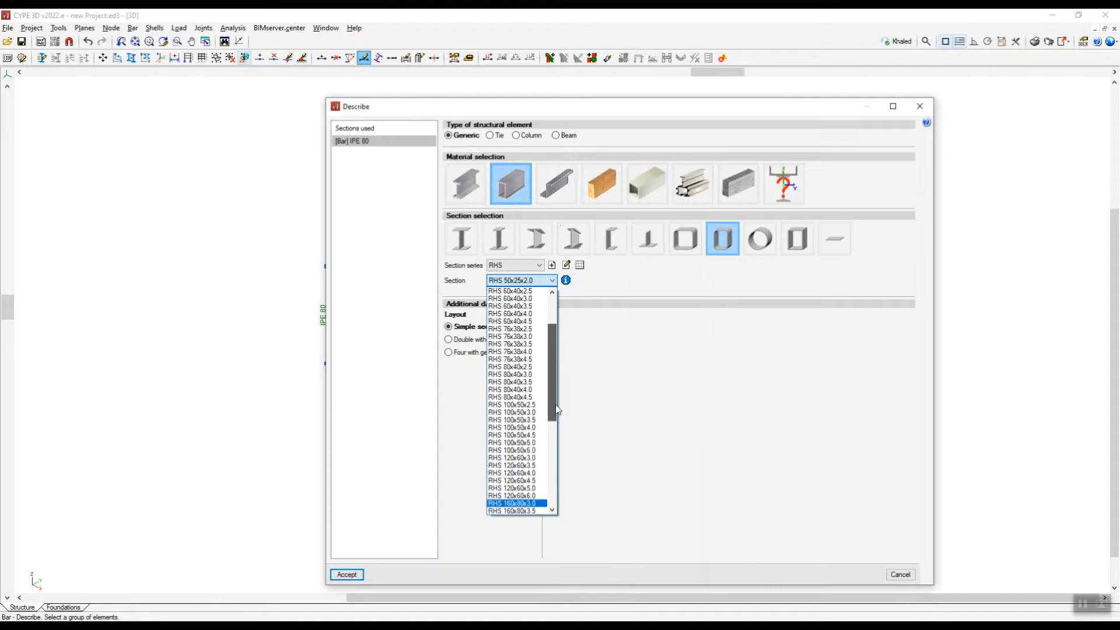
scroll(512, 415, down, 5)
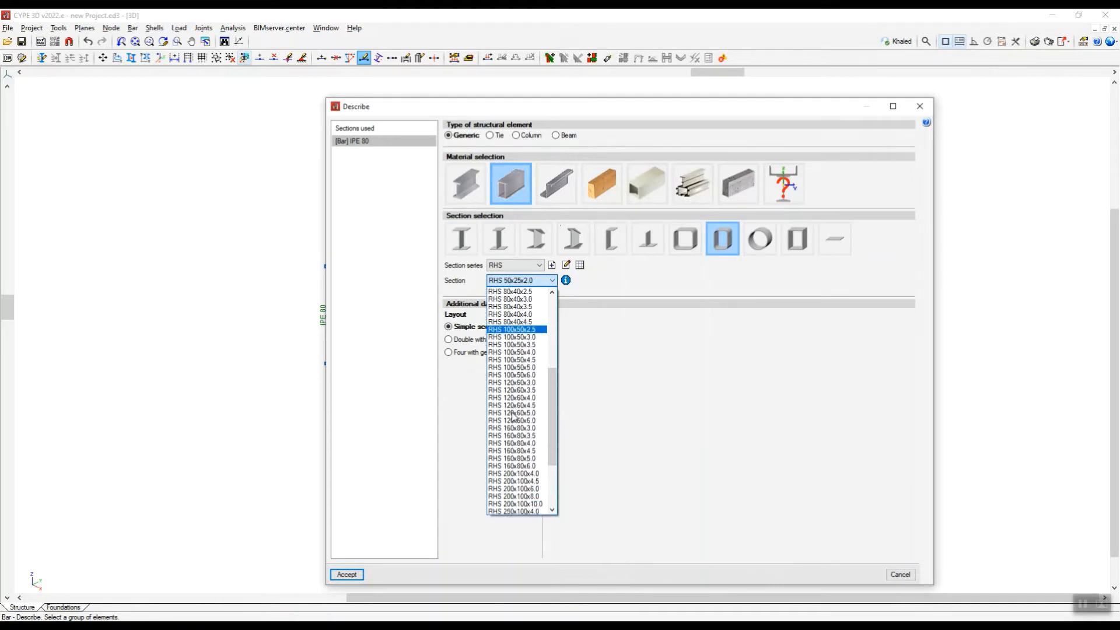
click(604, 373)
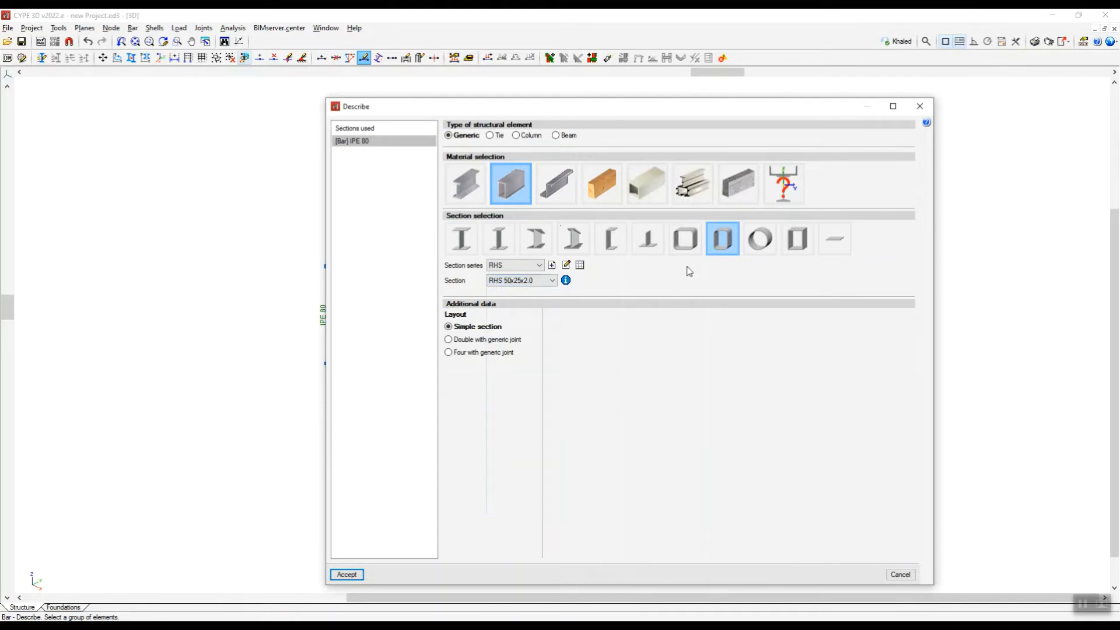
Import the predefined Hot Finished RHS series from the Tuboeuro library into the project's section series.
click(580, 265)
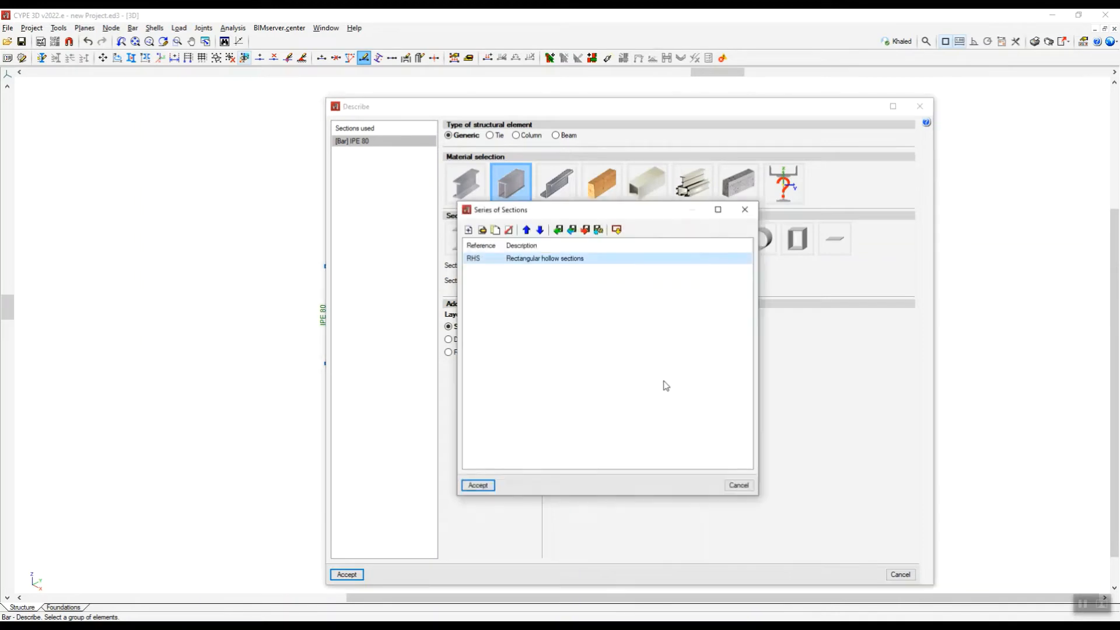
click(617, 230)
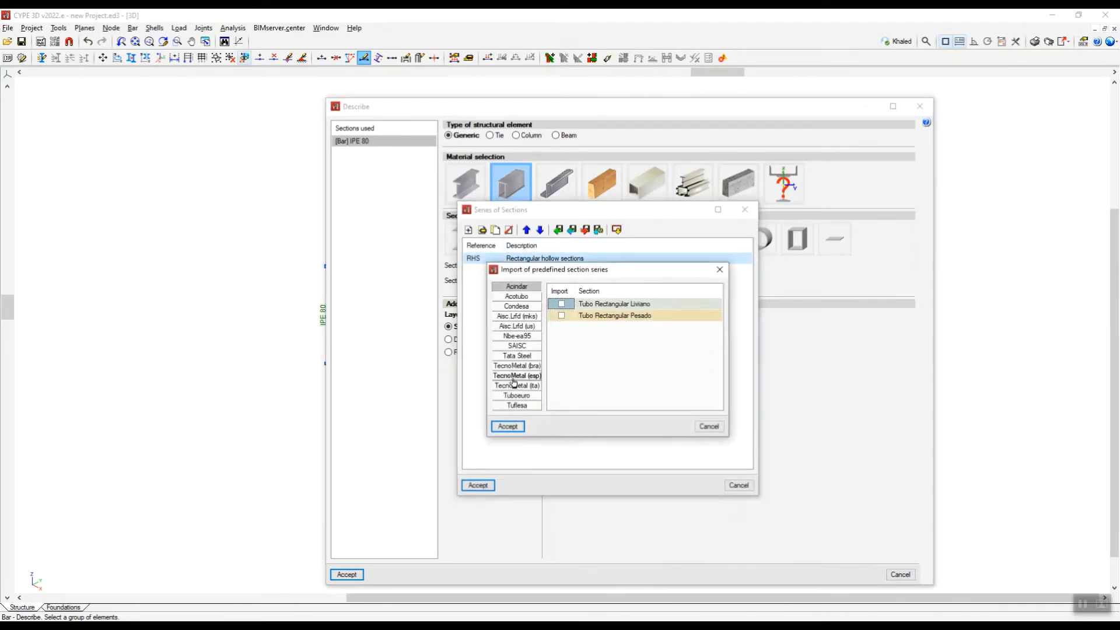
click(517, 406)
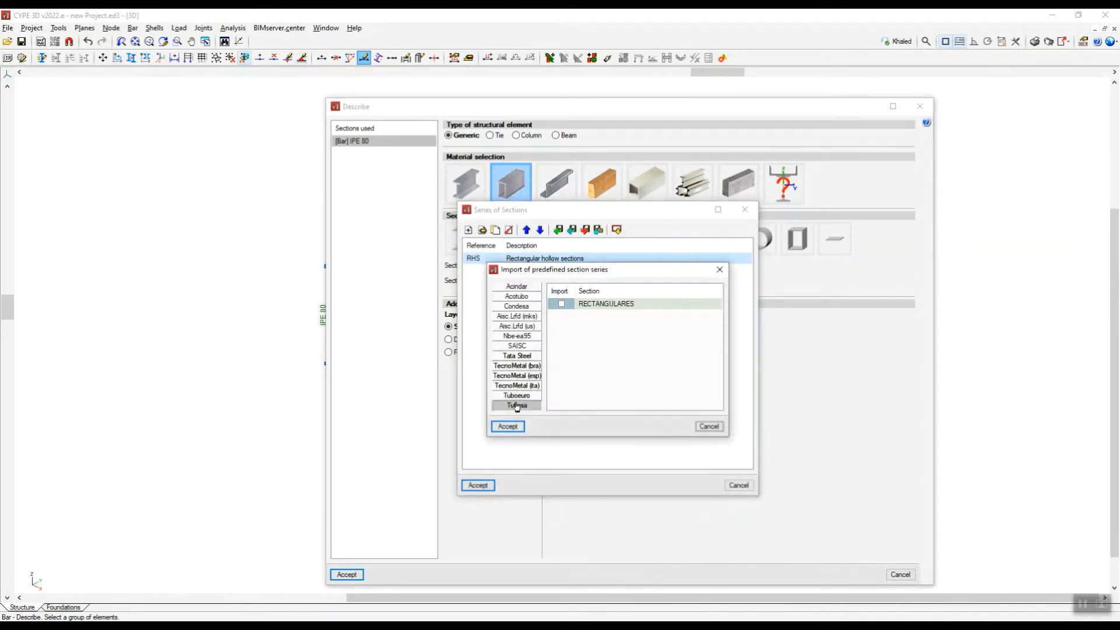
click(516, 396)
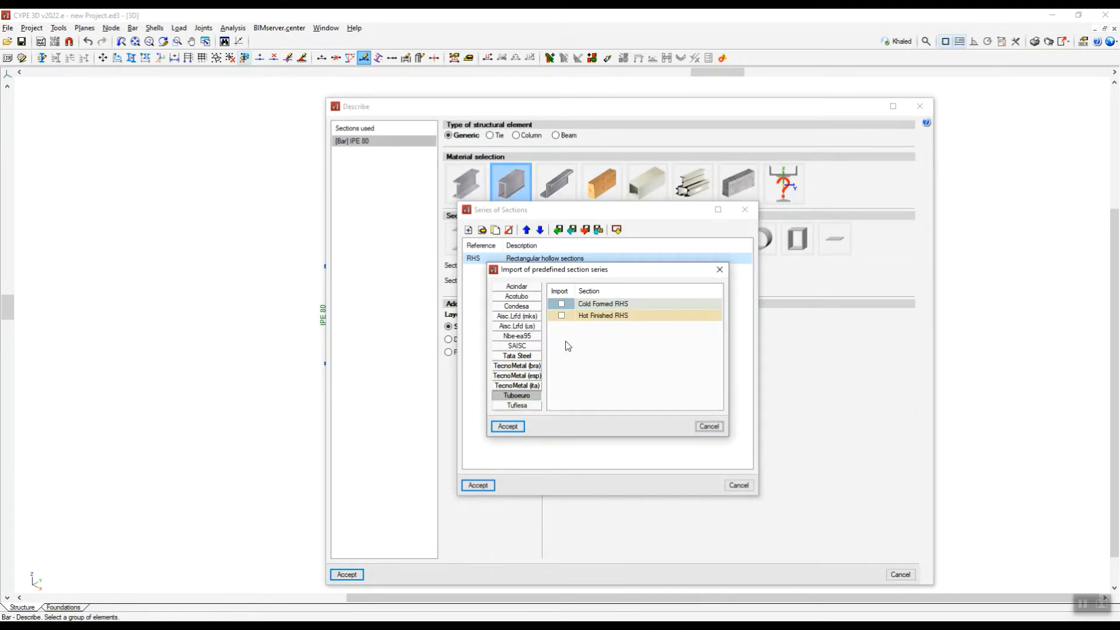
click(562, 316)
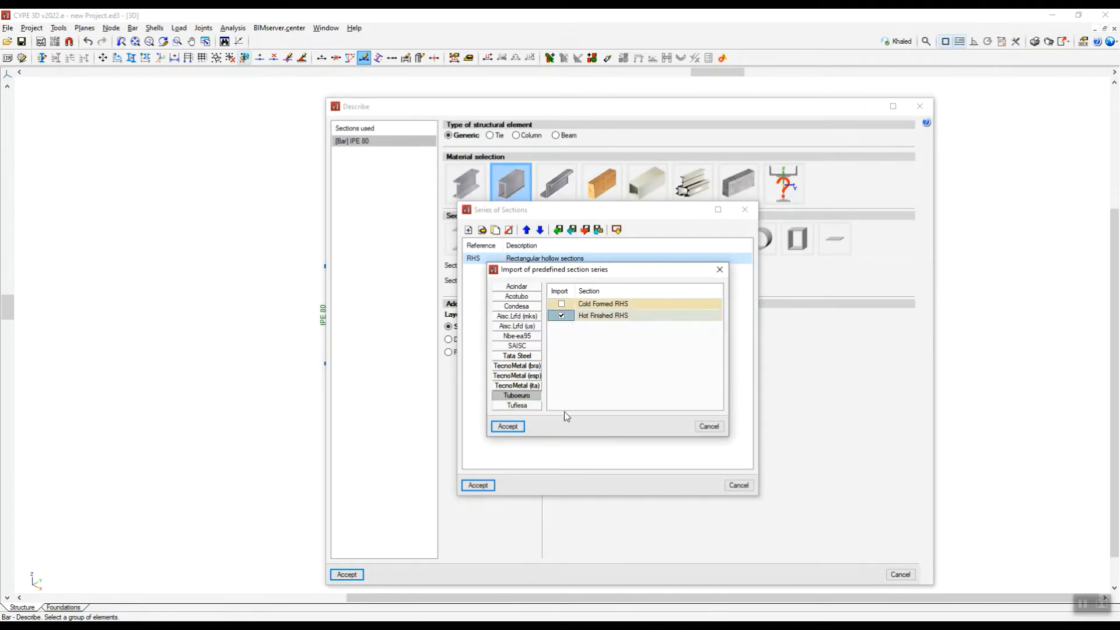
click(508, 426)
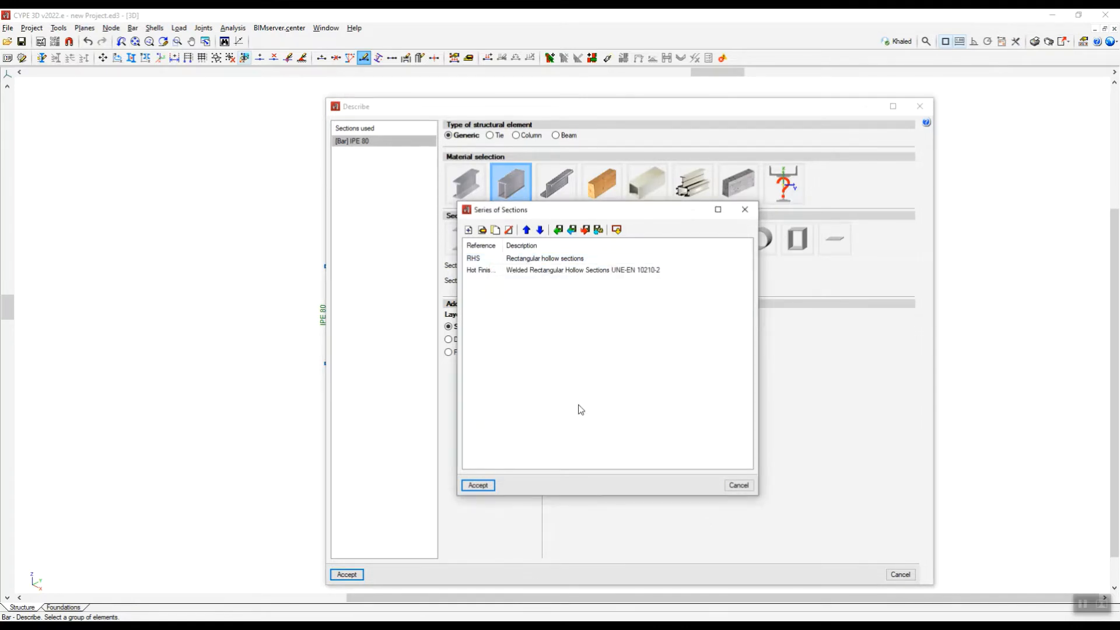
click(478, 485)
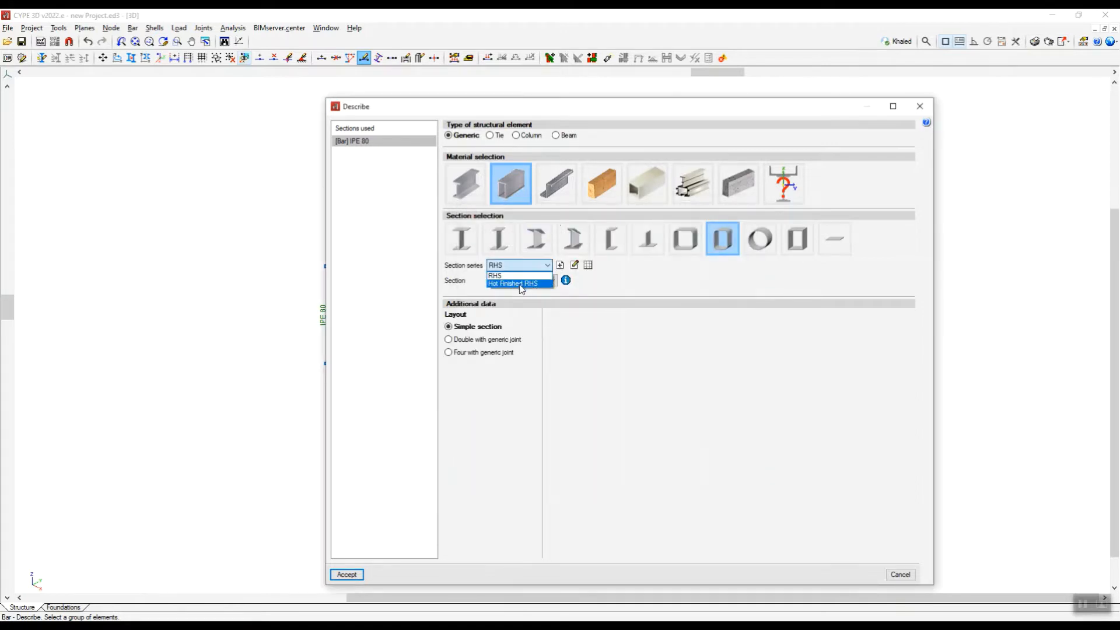
Assign section RHS 150x100x6.0 from the Hot Finished RHS series to the four perimeter beams as a simple section.
click(542, 274)
click(551, 280)
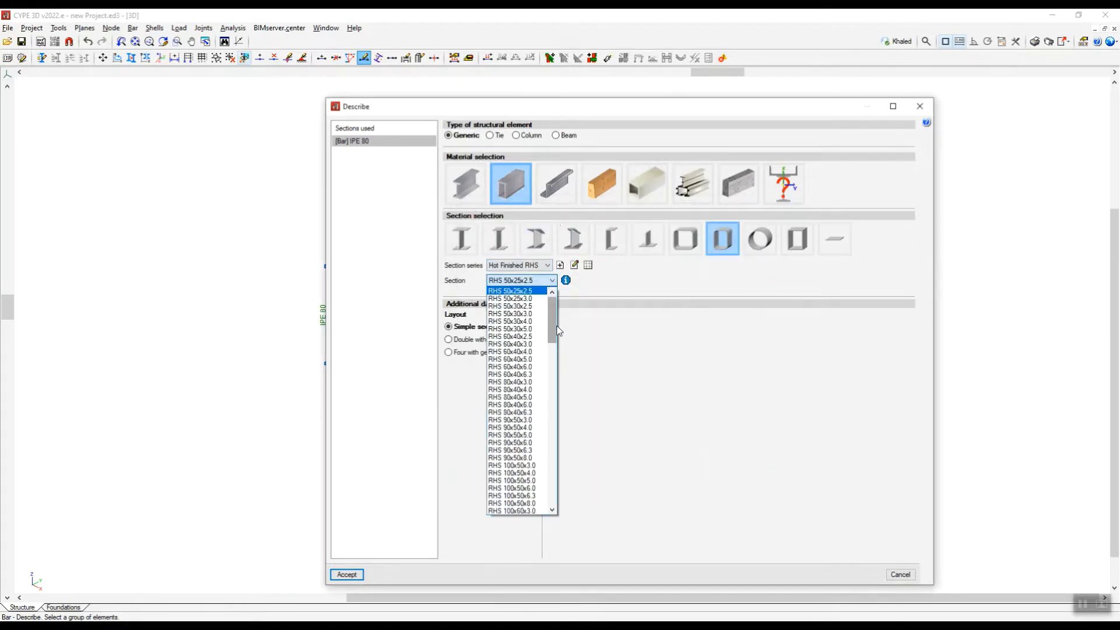
drag(557, 325, 549, 389)
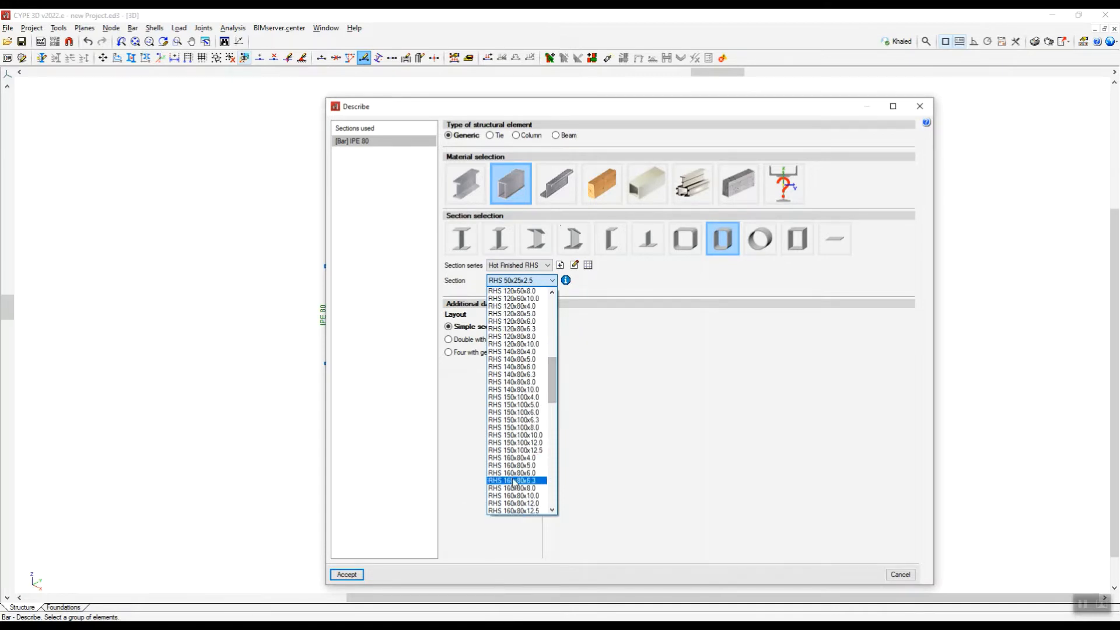
click(514, 412)
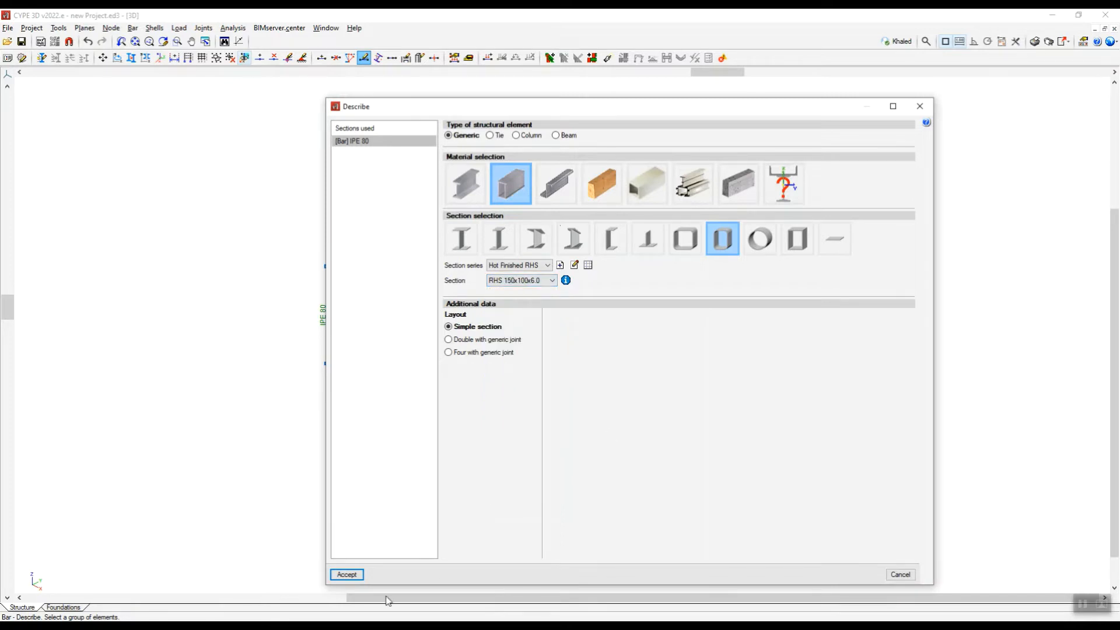
click(347, 574)
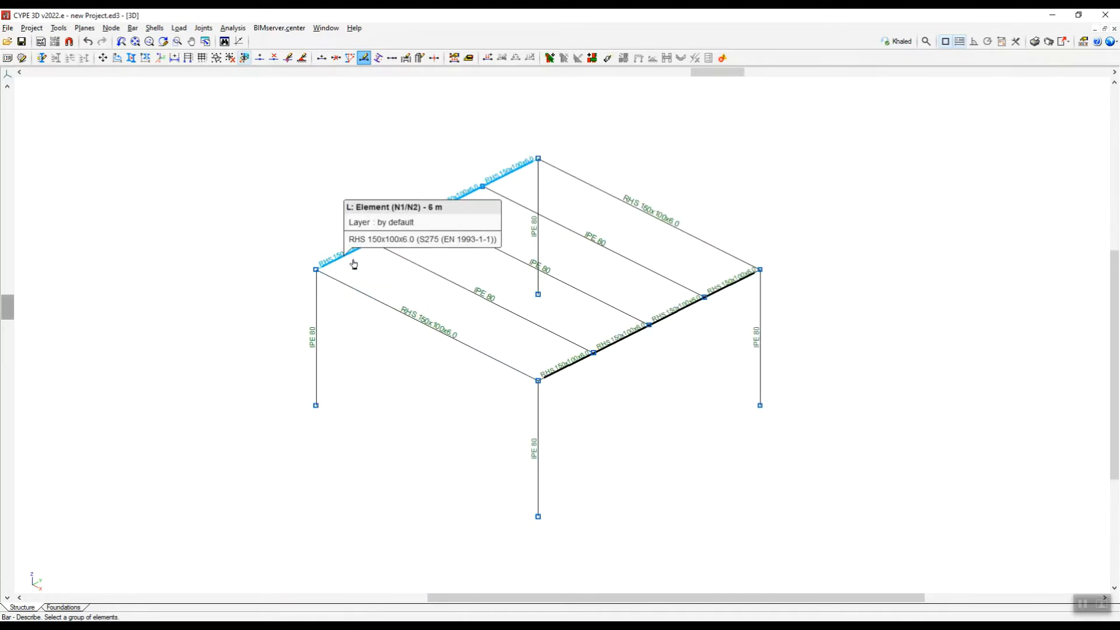
Inspect the section orientation on the perimeter beams and check the inner beams' size in the Snipping Tool sketch.
scroll(354, 263, up, 3)
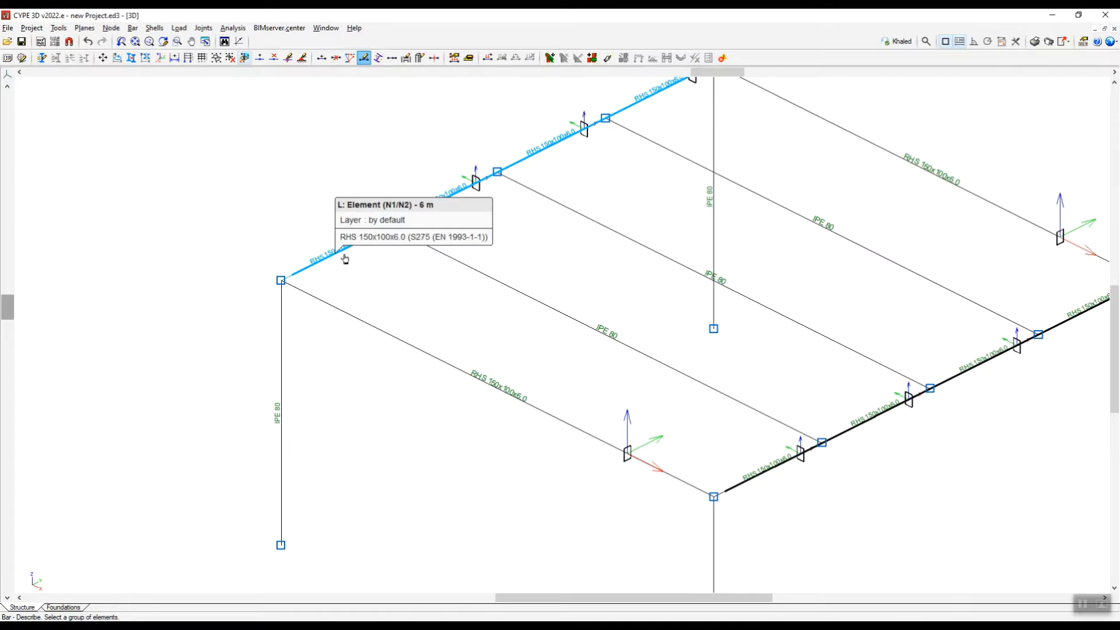
scroll(345, 259, down, 3)
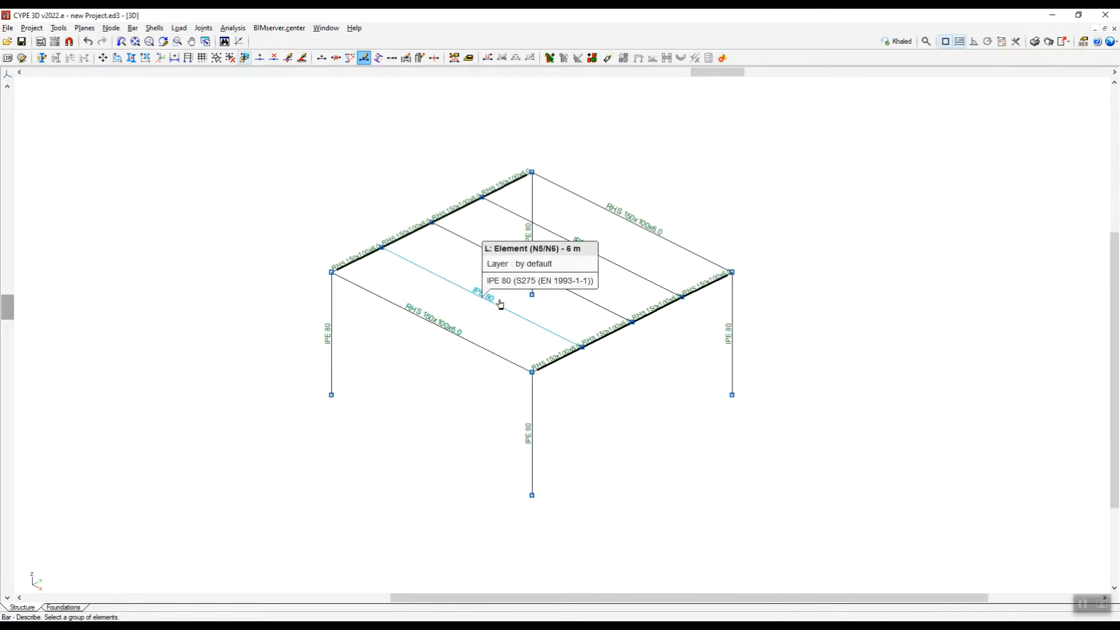
scroll(518, 297, up, 1)
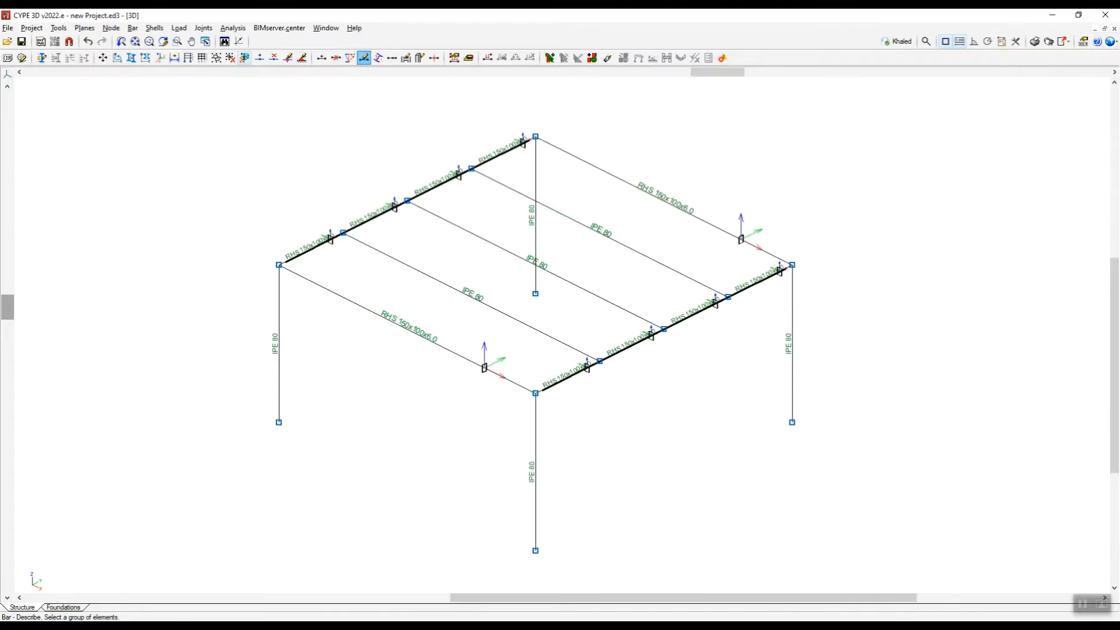
key(alt+Tab)
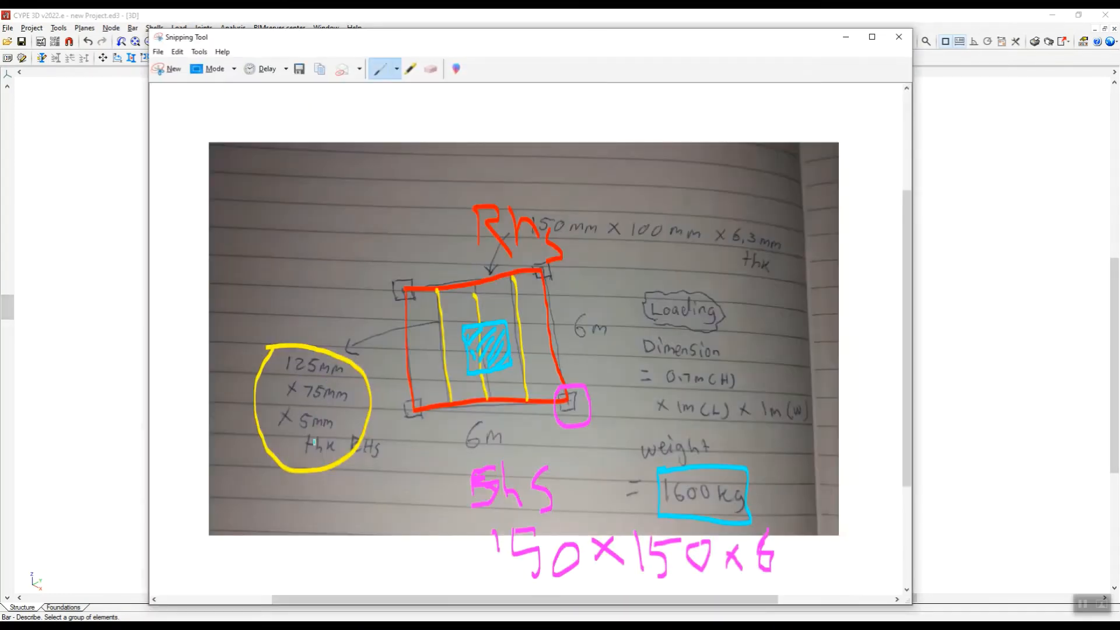
click(844, 40)
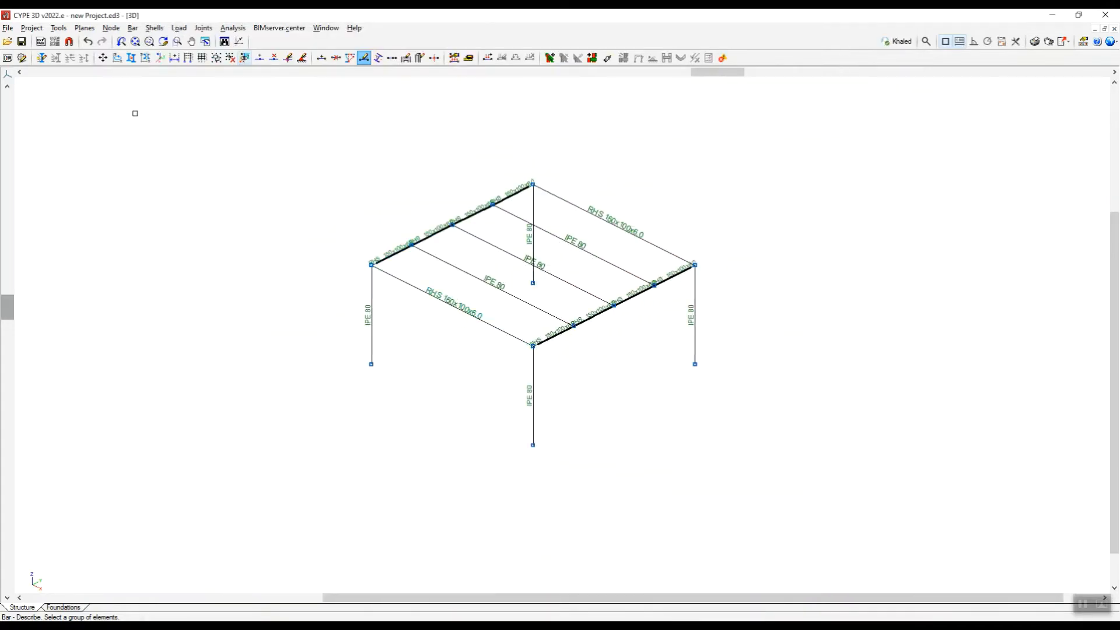
Open the section description for the three inner beams and choose the steel rectangular hollow section shape.
click(133, 27)
click(167, 115)
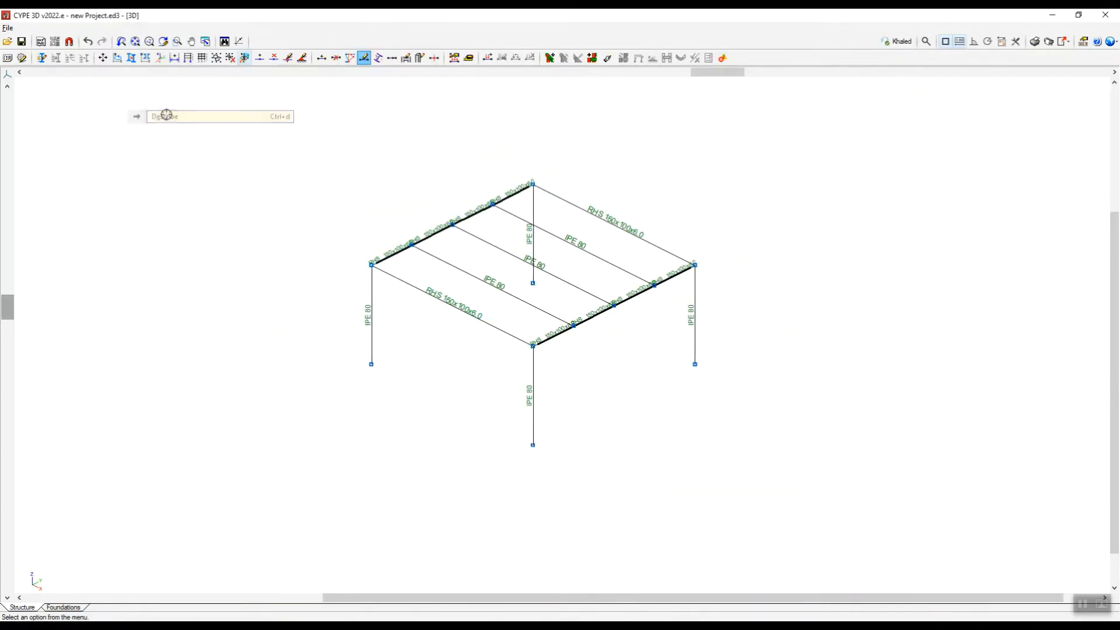
click(493, 290)
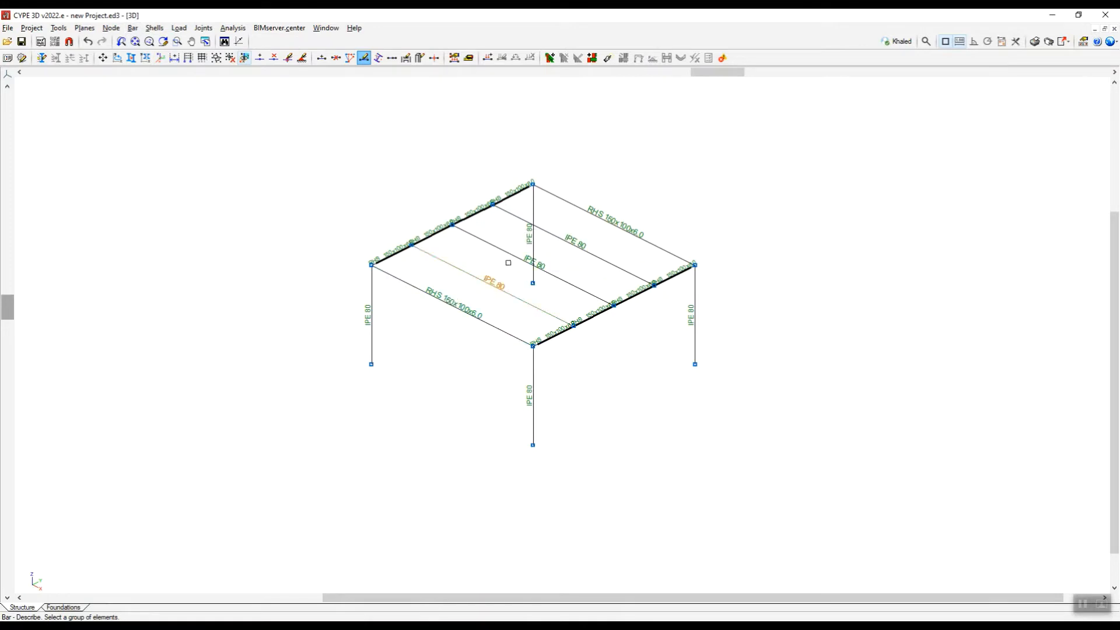
click(511, 255)
click(520, 223)
scroll(724, 235, up, 2)
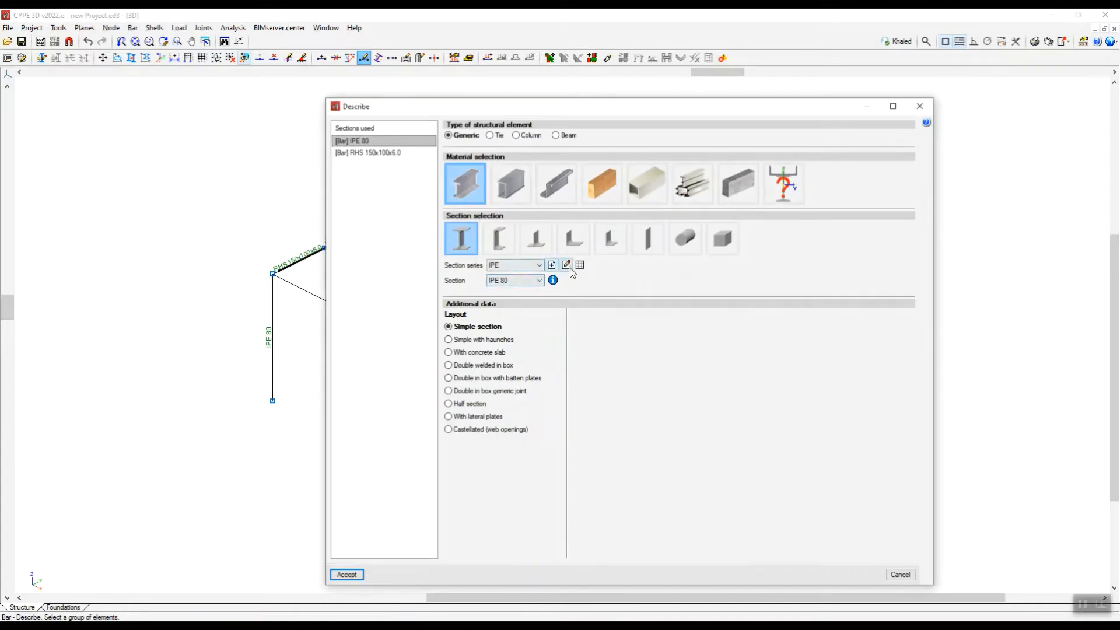
click(569, 266)
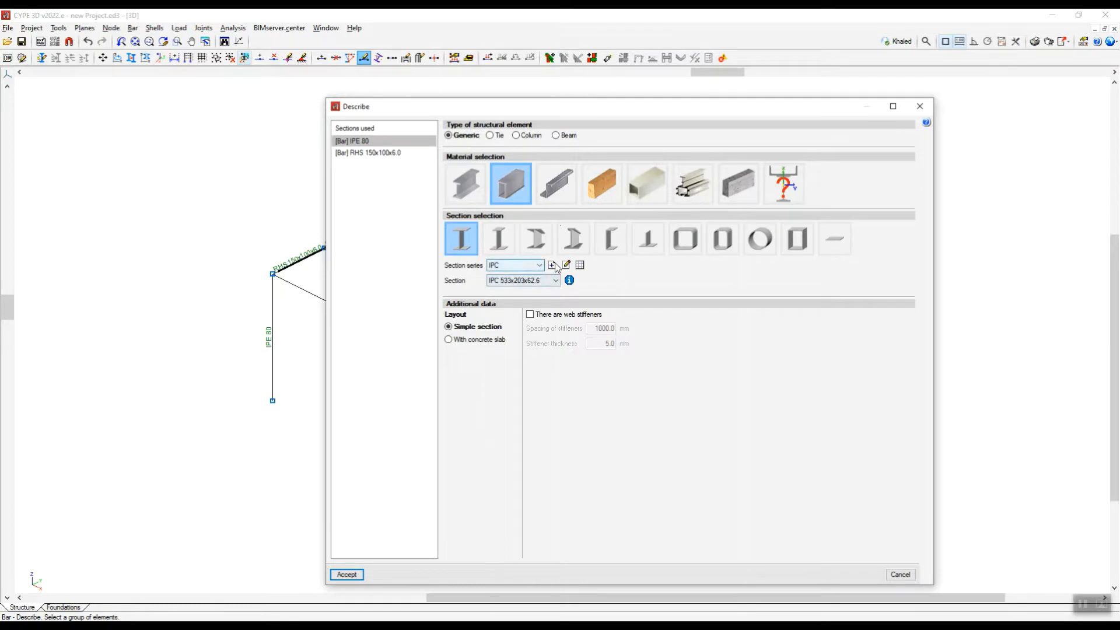
click(725, 243)
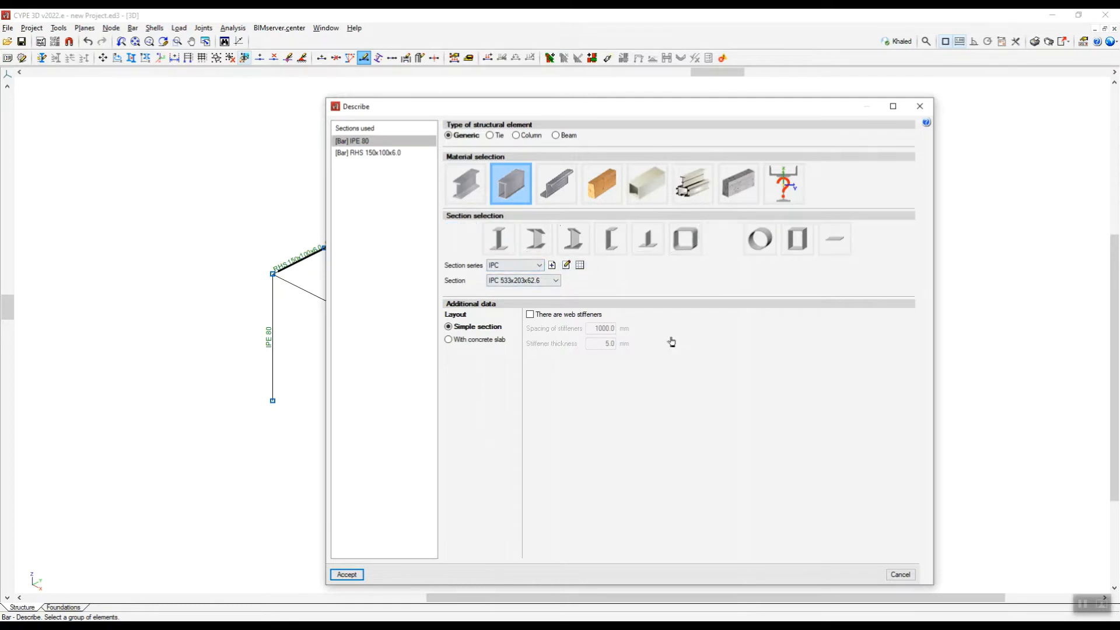
Look through the RHS and Hot Finished RHS series for a size matching the 125 x 75 x 5 mm inner beams.
click(549, 285)
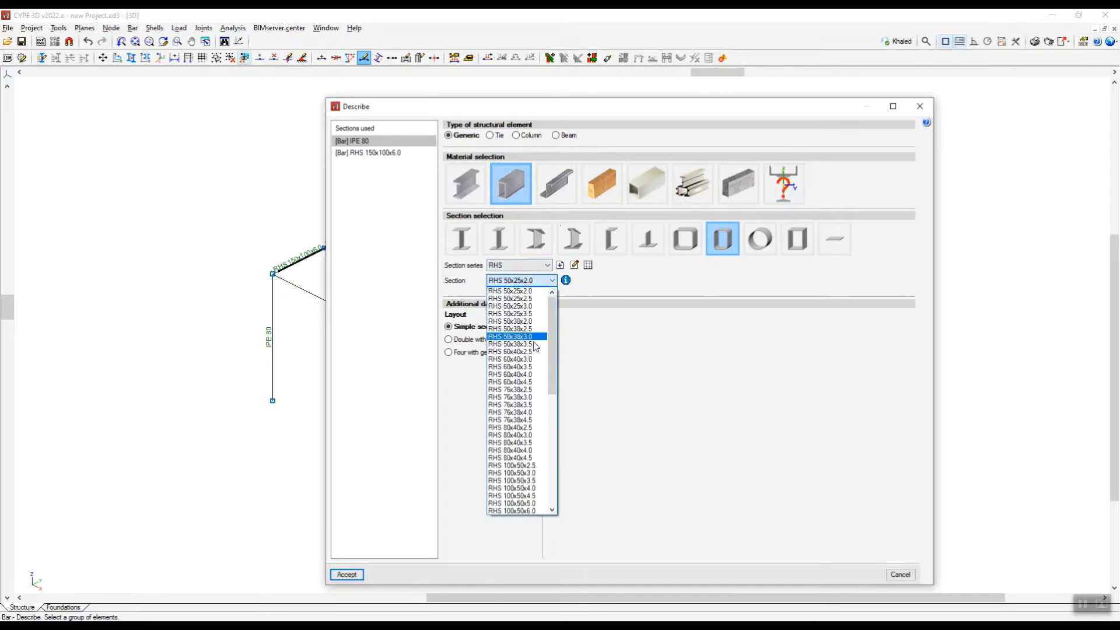
scroll(521, 453, down, 5)
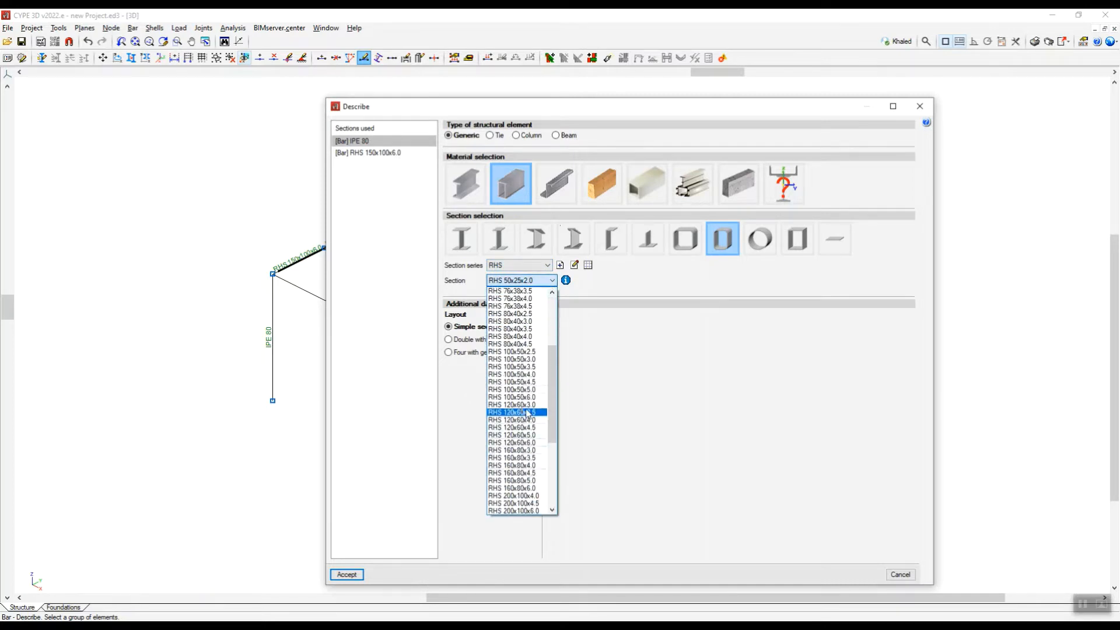
click(600, 381)
click(530, 266)
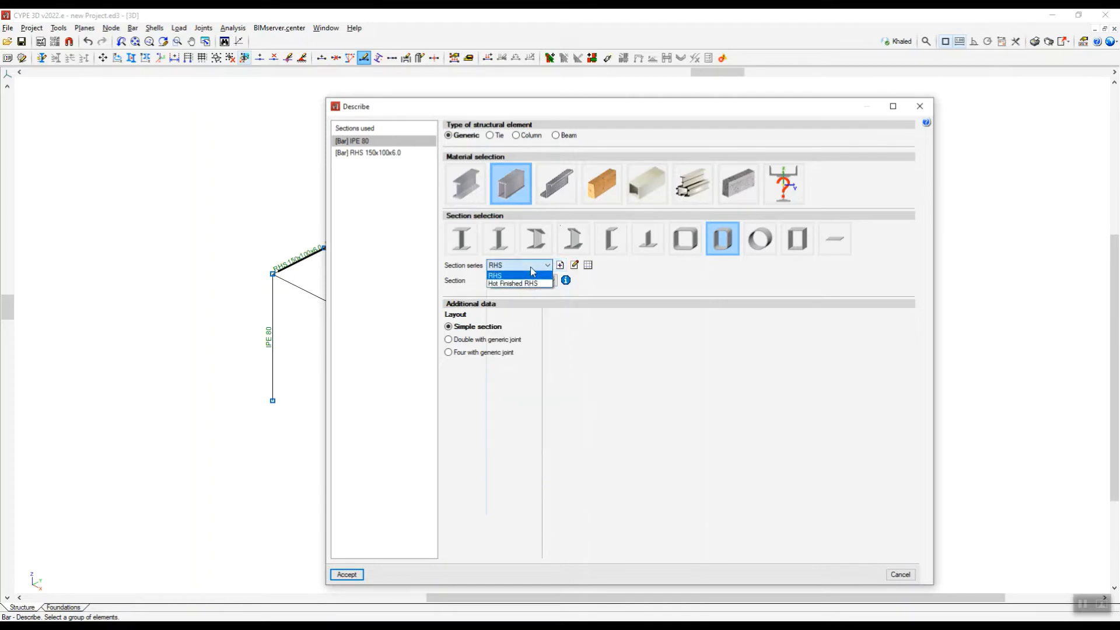
click(516, 282)
click(537, 281)
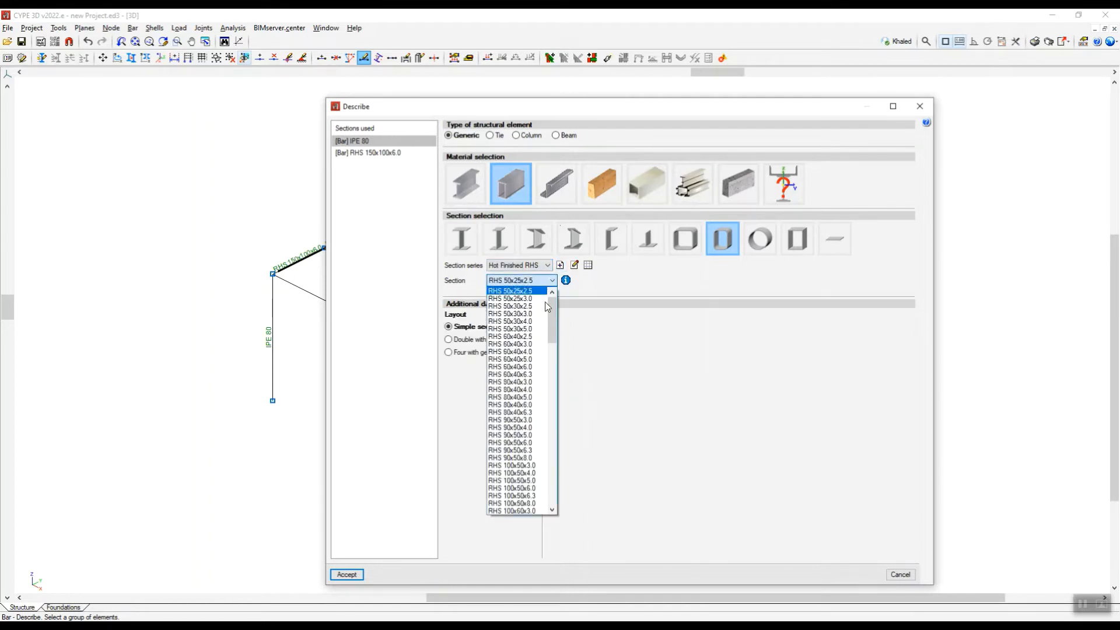
scroll(520, 400, down, 5)
scroll(519, 400, down, 3)
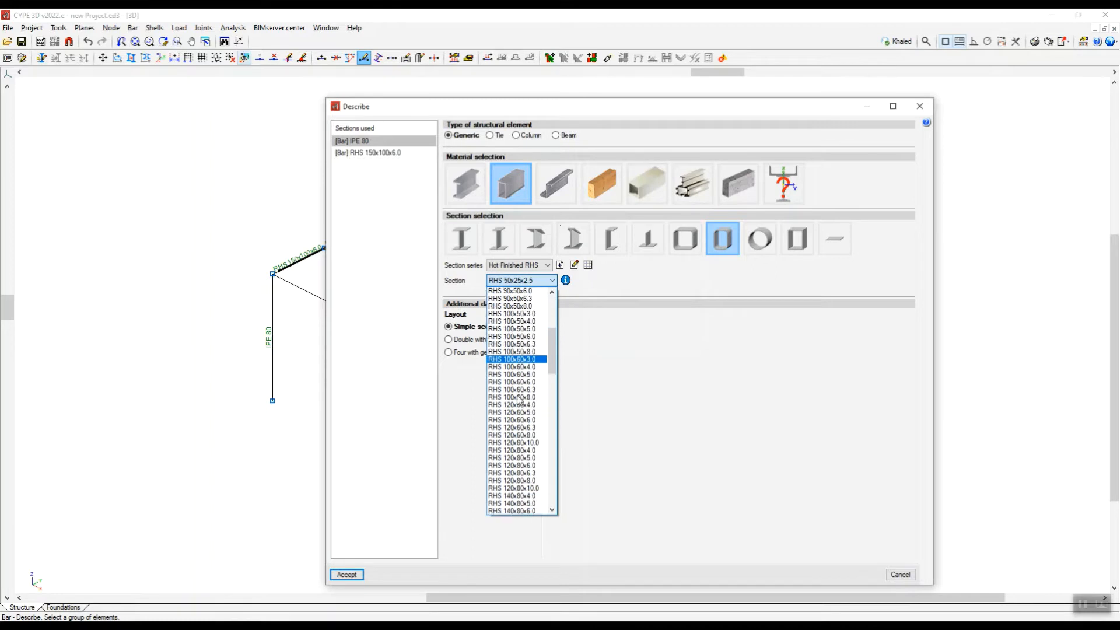
click(617, 354)
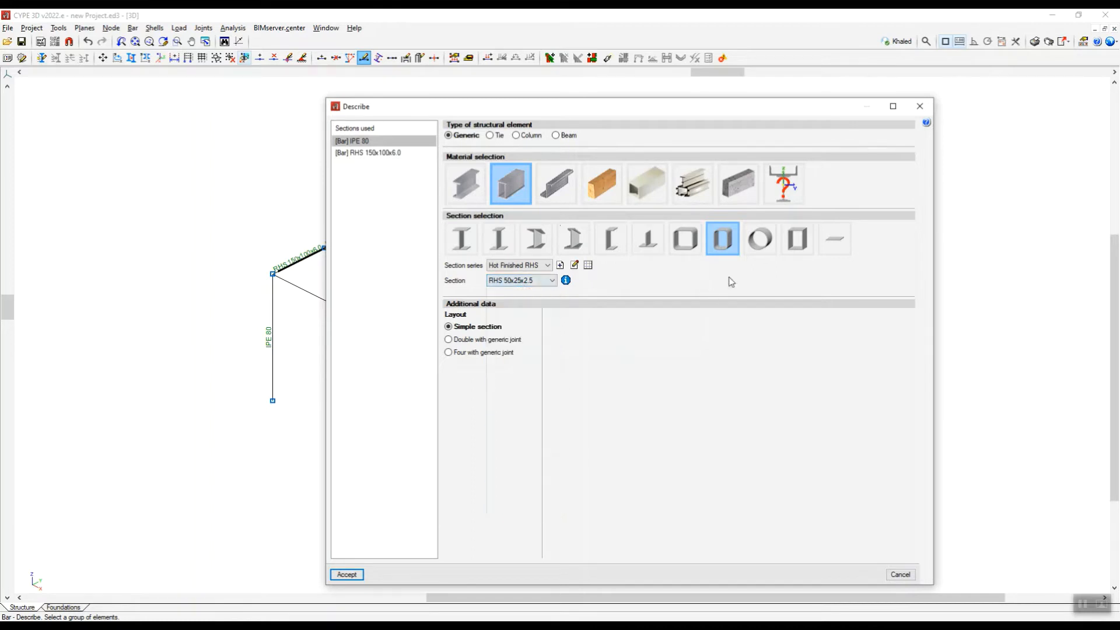
Import the predefined RHS series from the Condesa library into the project's section series.
click(588, 264)
click(617, 229)
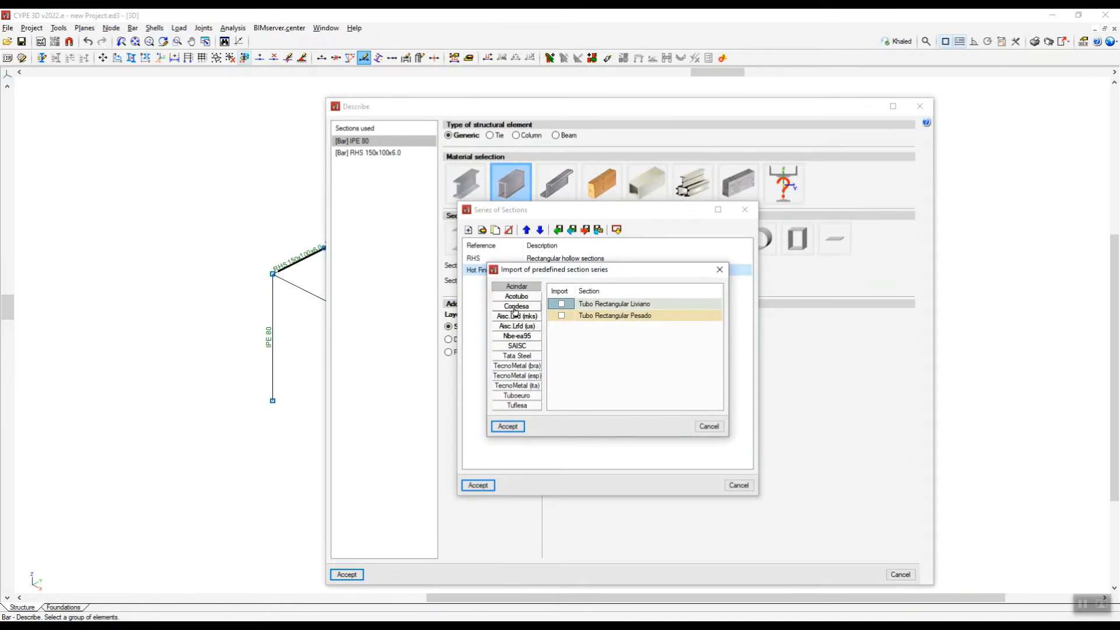
click(516, 307)
click(562, 304)
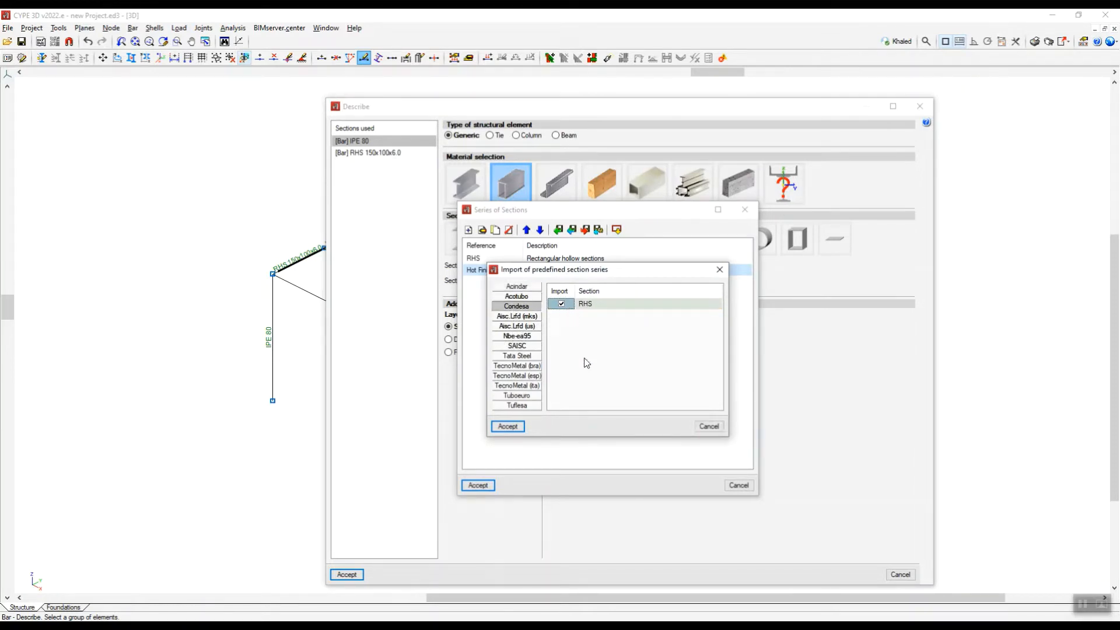
click(507, 426)
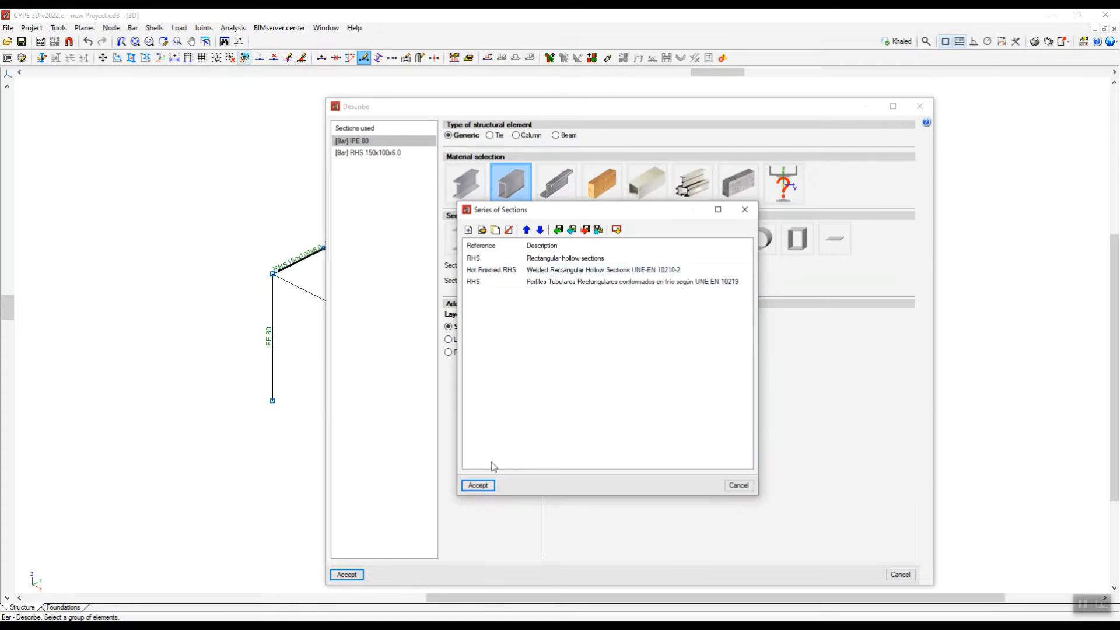
click(478, 485)
click(610, 383)
Rename the reference of the imported UNE-EN 10219 series to RHS_1 and accept the section series list.
click(477, 282)
double_click(486, 283)
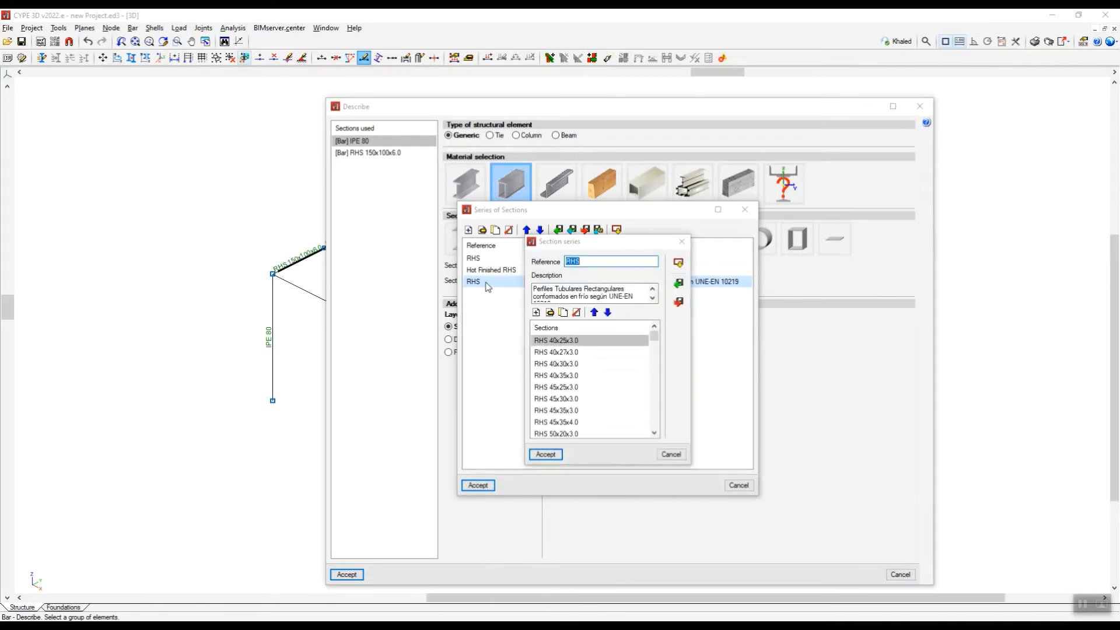
click(612, 262)
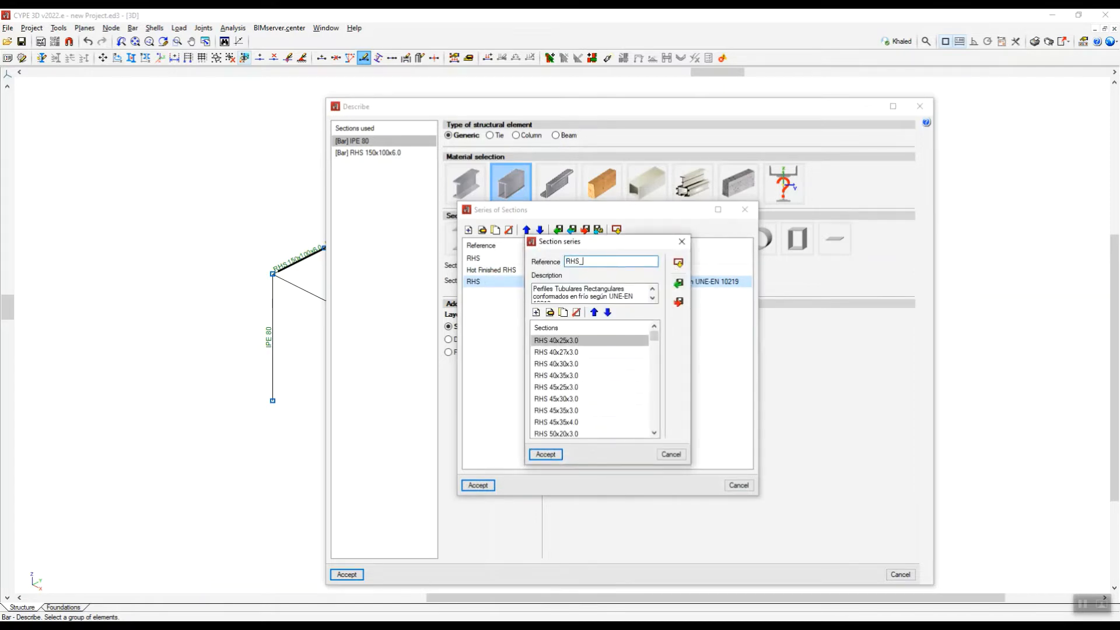
click(558, 454)
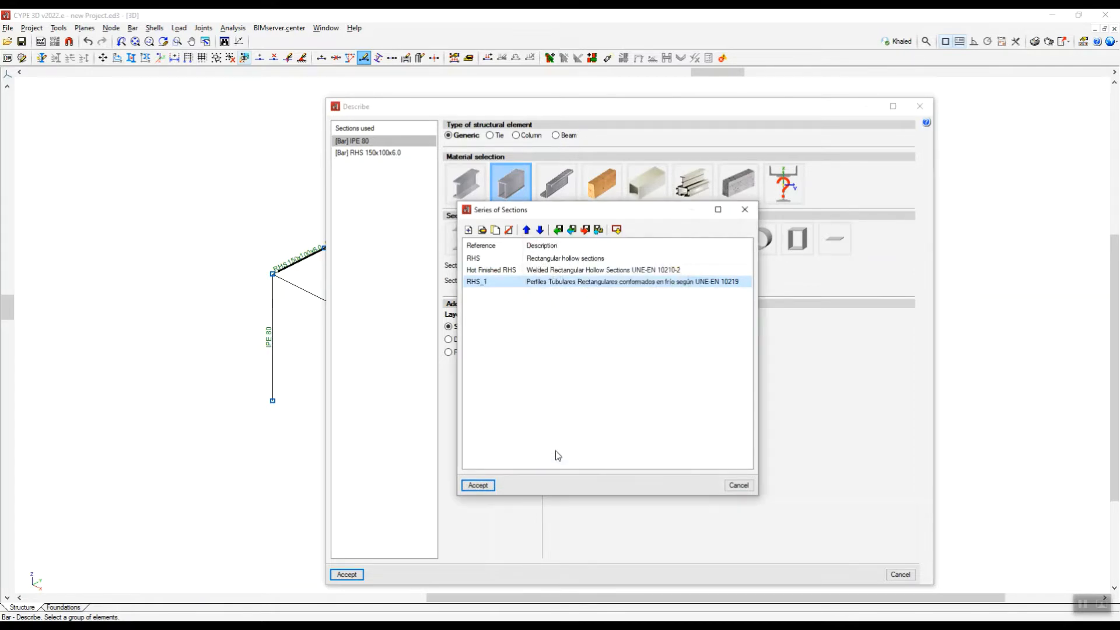
click(478, 485)
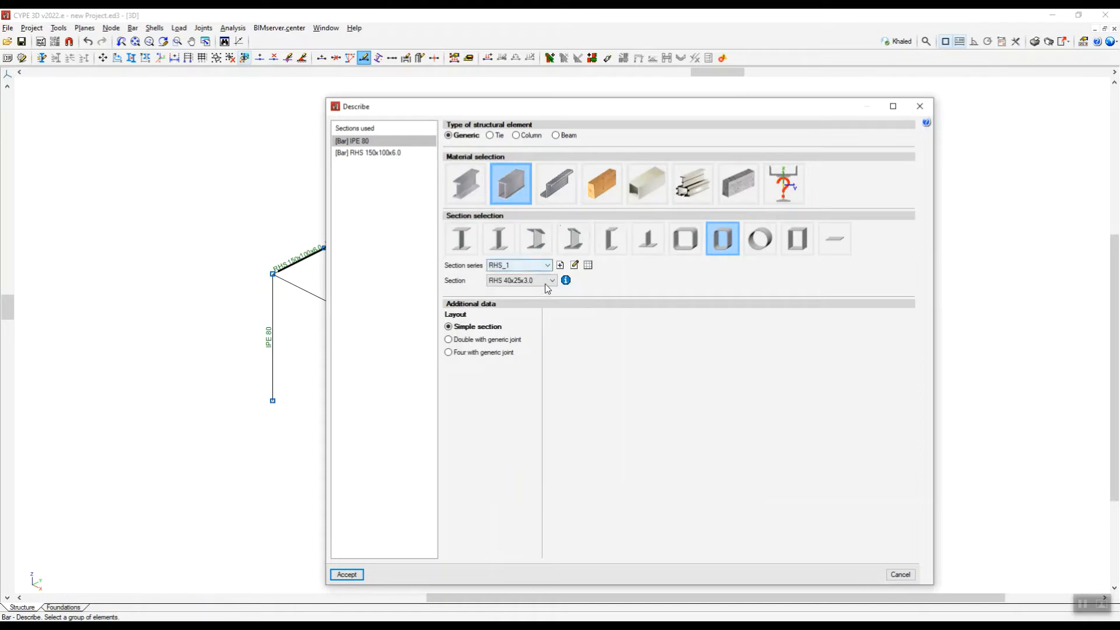
Look through the RHS_1 section sizes for a 125x75x5.0 profile.
click(547, 284)
scroll(531, 409, down, 5)
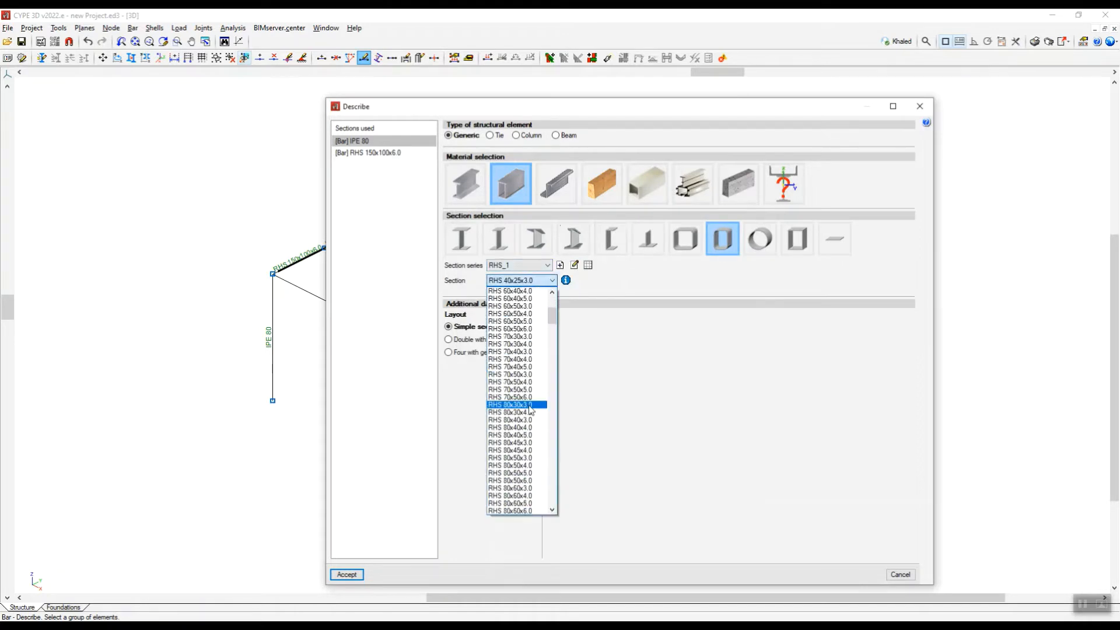
scroll(530, 409, down, 10)
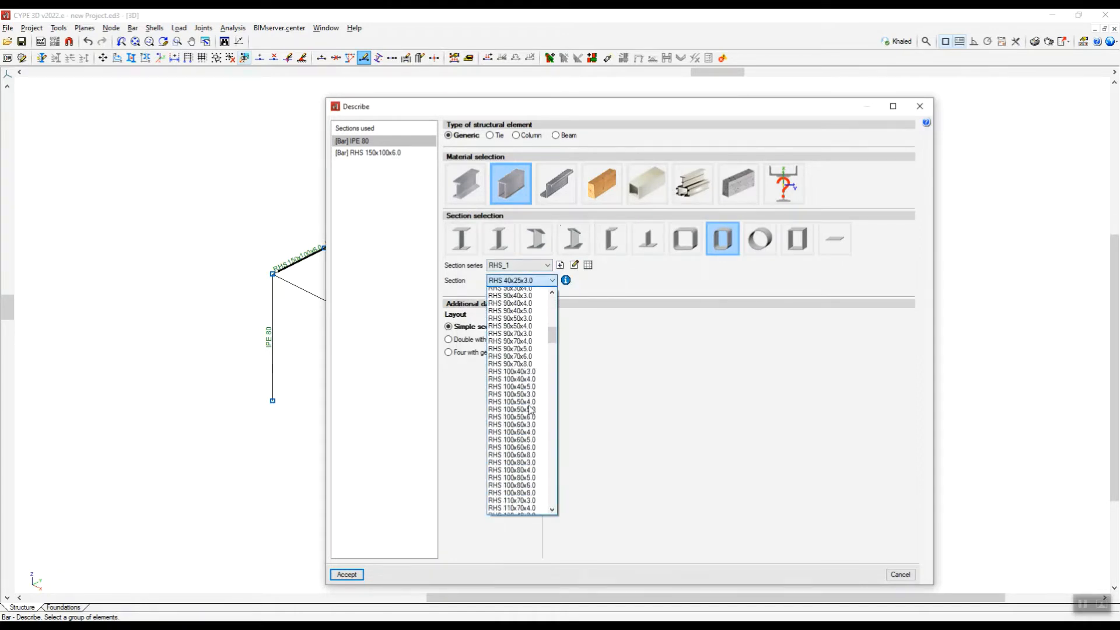
scroll(530, 410, down, 4)
scroll(518, 443, down, 3)
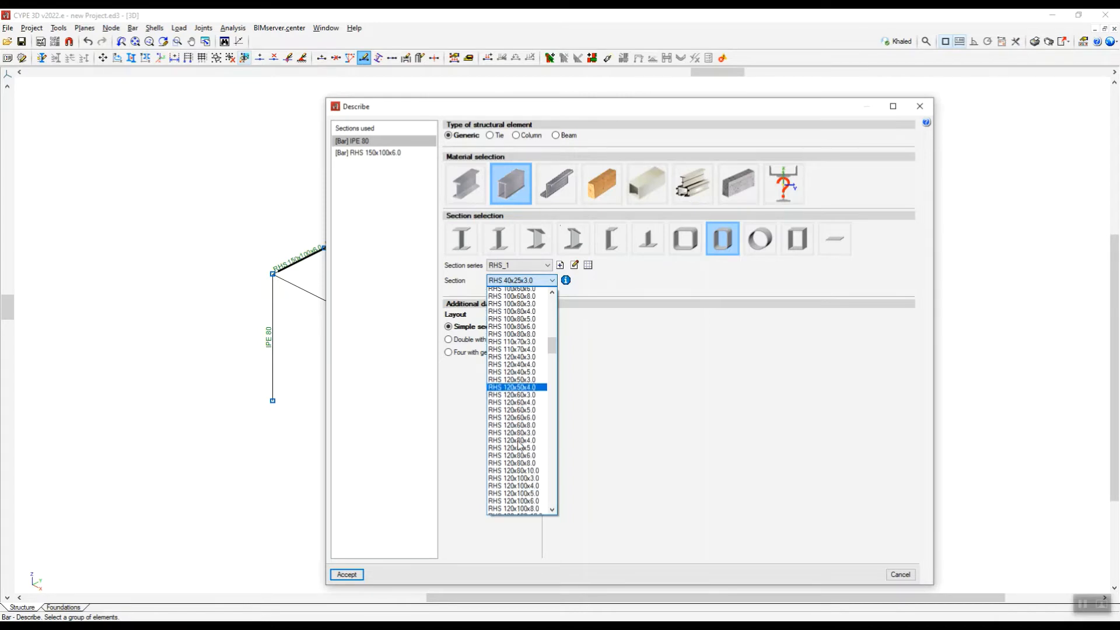
scroll(518, 444, down, 6)
click(683, 310)
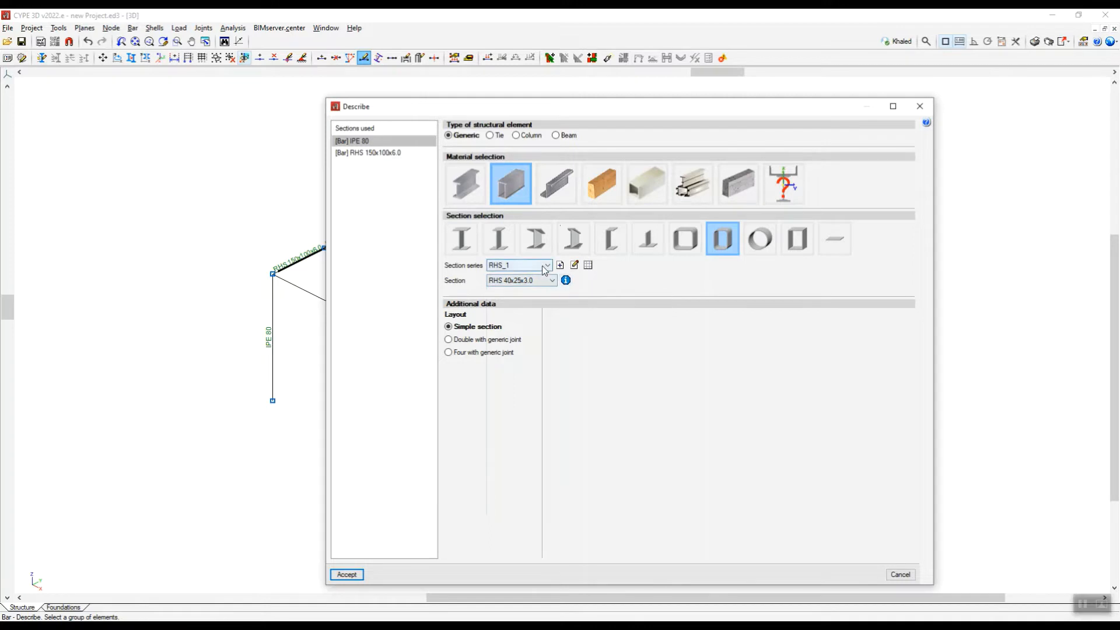
Open the RHS_1 section series for editing and duplicate the RHS 120x100x5.0 section.
click(574, 266)
drag(680, 335, 672, 358)
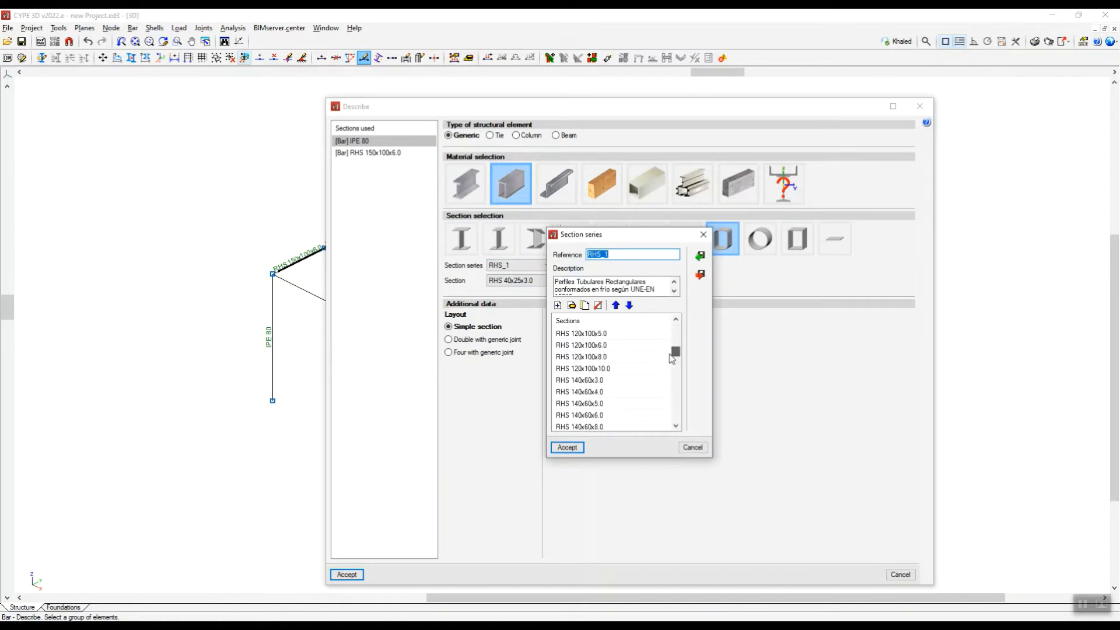
click(589, 357)
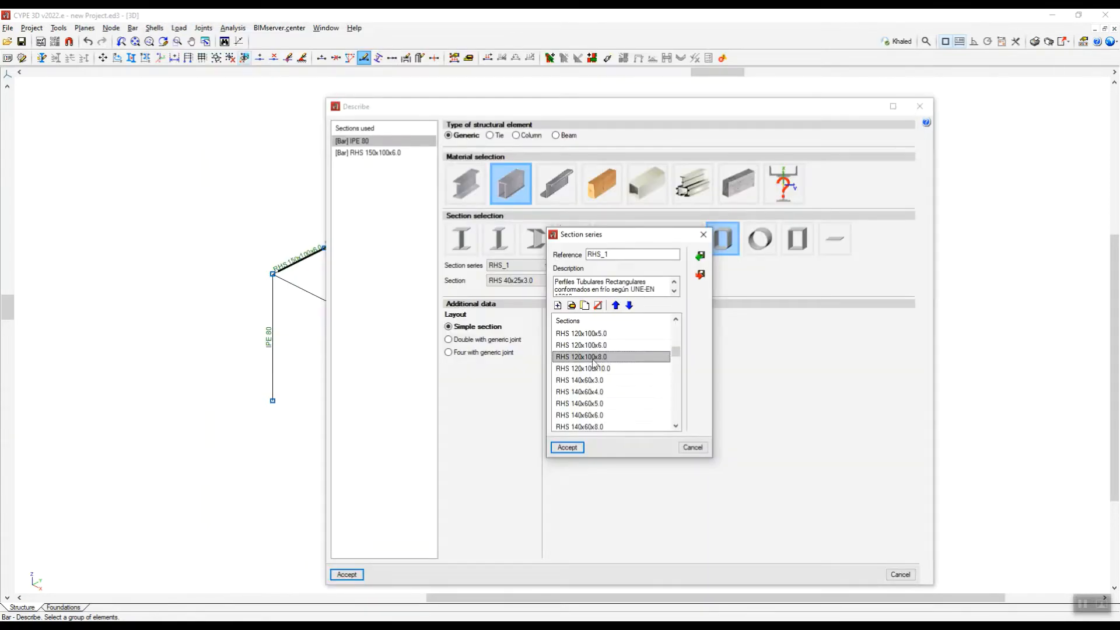
click(584, 334)
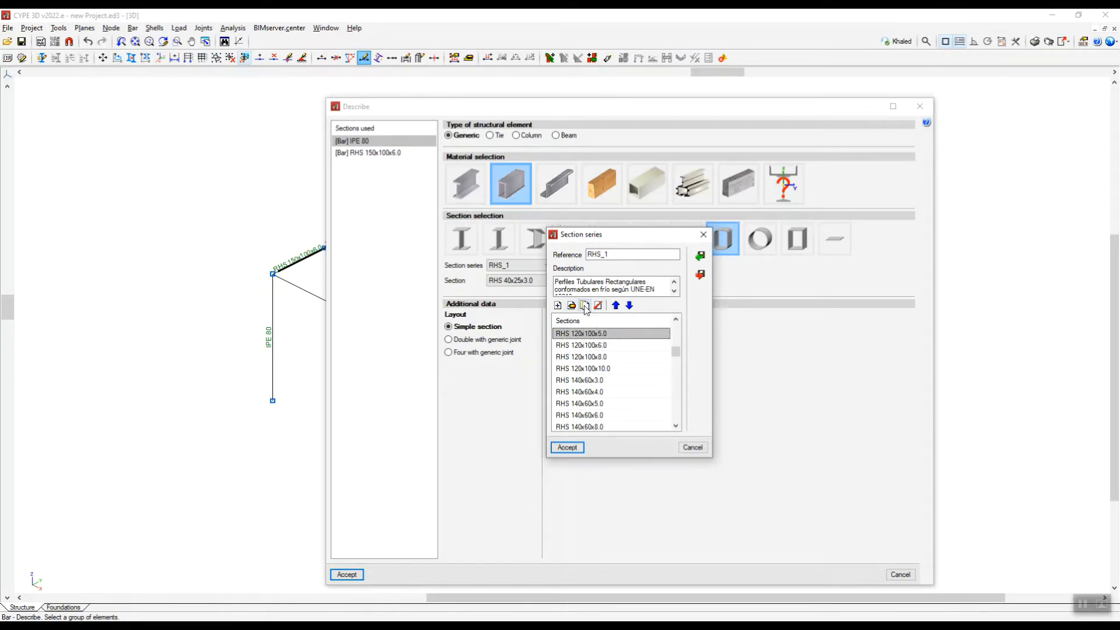
drag(676, 353, 675, 421)
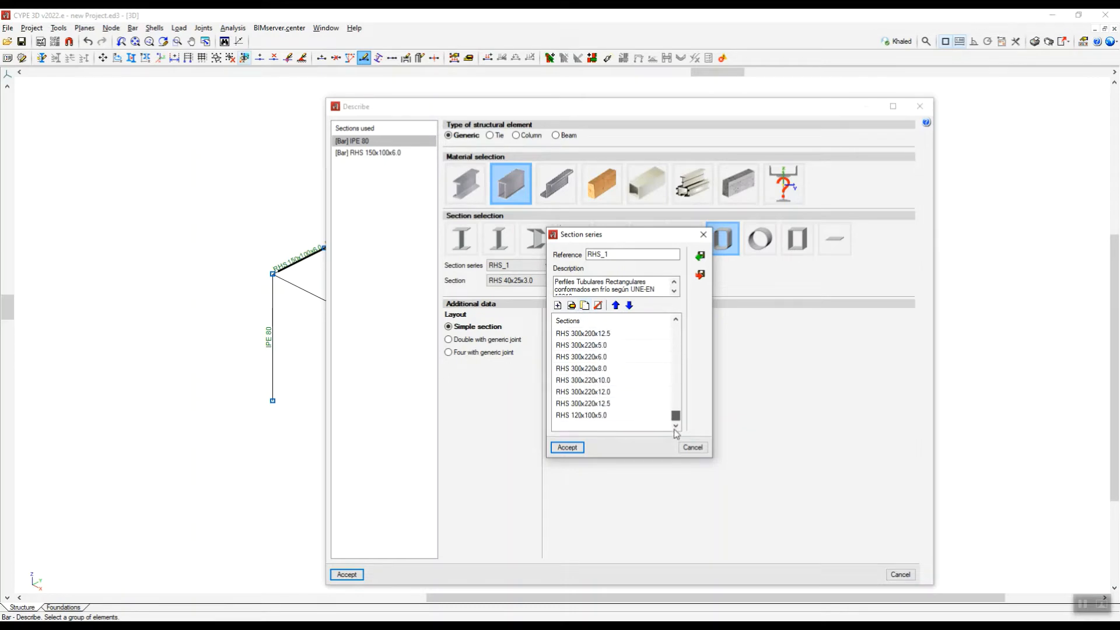
Move the duplicated RHS 120x100x5.0 section up the series to sit between RHS 120x100x10.0 and RHS 140x60x3.0.
click(583, 415)
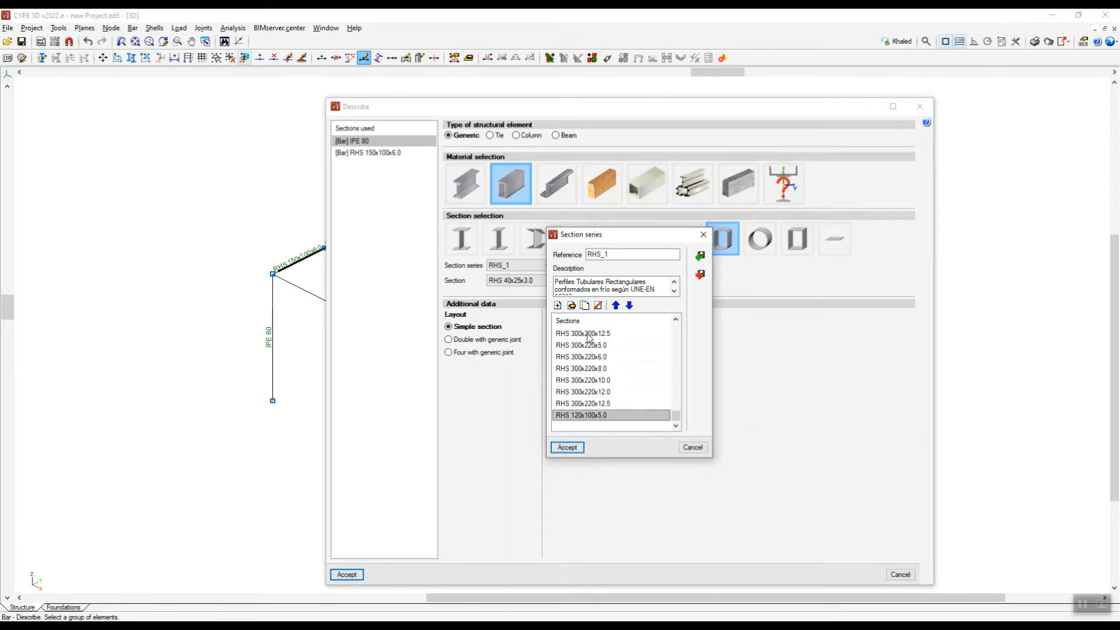
click(617, 305)
click(618, 305)
click(617, 305)
click(617, 305)
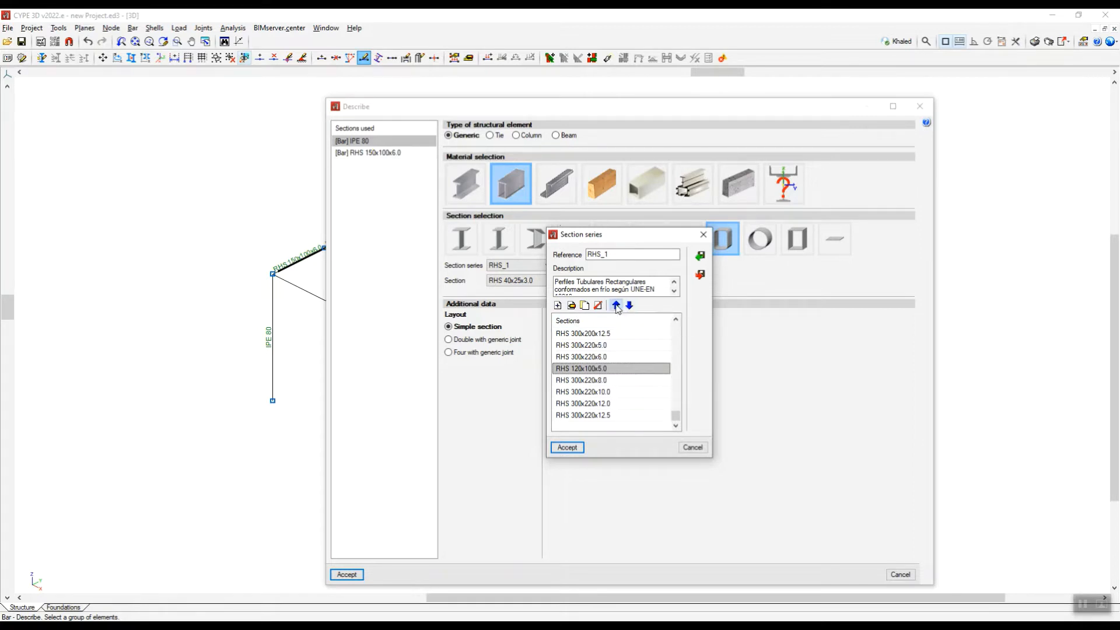
click(617, 306)
click(618, 306)
click(617, 305)
click(617, 305)
click(617, 305)
click(617, 305)
click(617, 305)
click(616, 305)
click(616, 305)
click(616, 305)
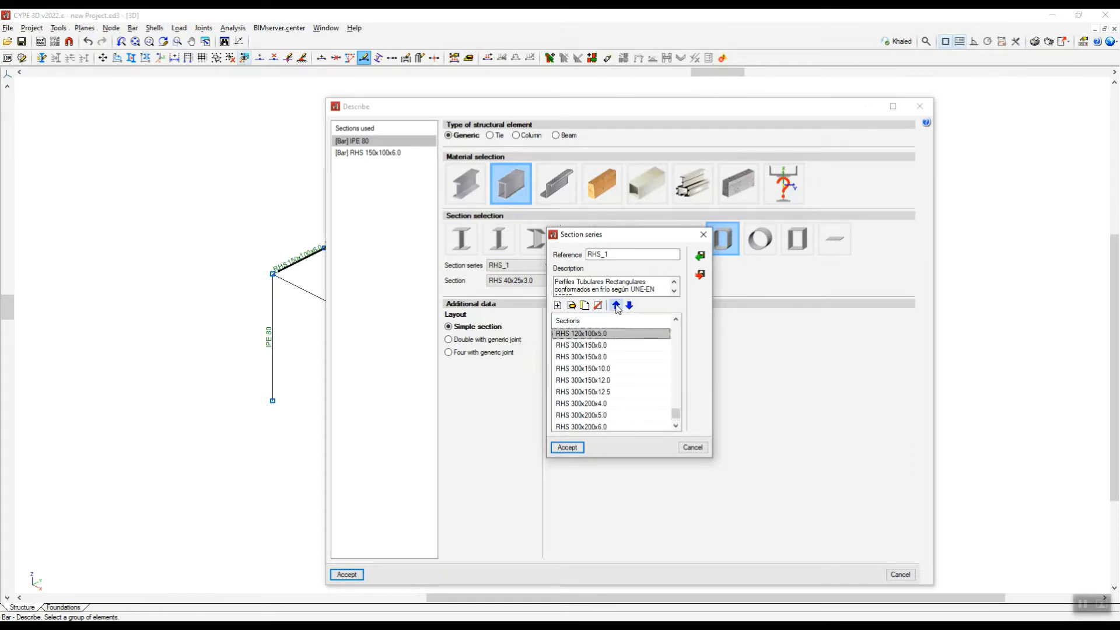
click(616, 305)
click(617, 305)
click(617, 305)
click(617, 305)
click(617, 305)
click(616, 305)
click(617, 306)
click(617, 305)
click(617, 305)
click(617, 305)
click(617, 305)
click(616, 305)
click(616, 305)
click(617, 306)
click(617, 305)
click(617, 305)
click(617, 305)
click(616, 305)
click(616, 305)
click(617, 305)
click(616, 305)
click(616, 305)
click(617, 305)
click(617, 306)
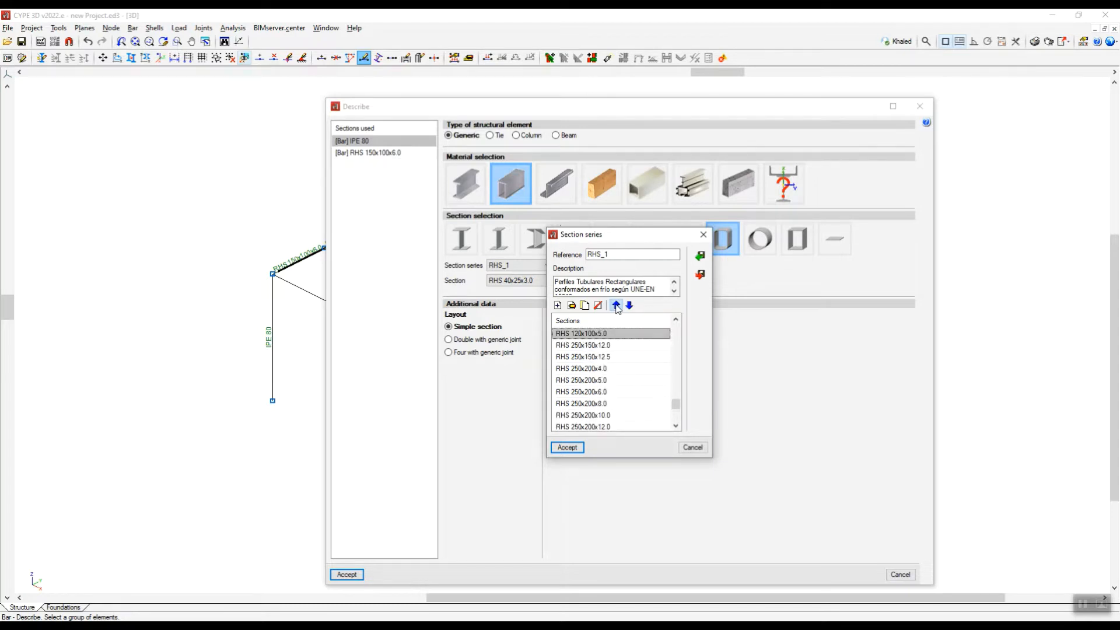
click(616, 305)
click(617, 305)
click(616, 305)
click(617, 305)
click(616, 306)
click(617, 305)
click(617, 305)
click(616, 305)
click(617, 305)
click(616, 306)
click(617, 305)
click(616, 306)
click(617, 305)
click(617, 305)
click(616, 305)
click(616, 306)
click(616, 305)
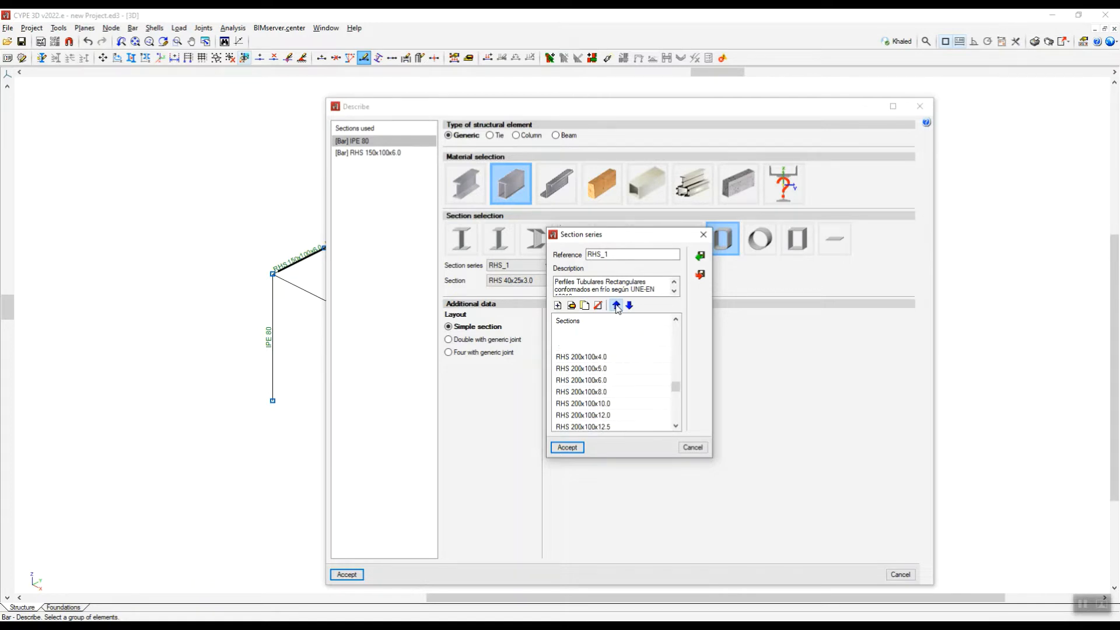
click(616, 306)
click(616, 306)
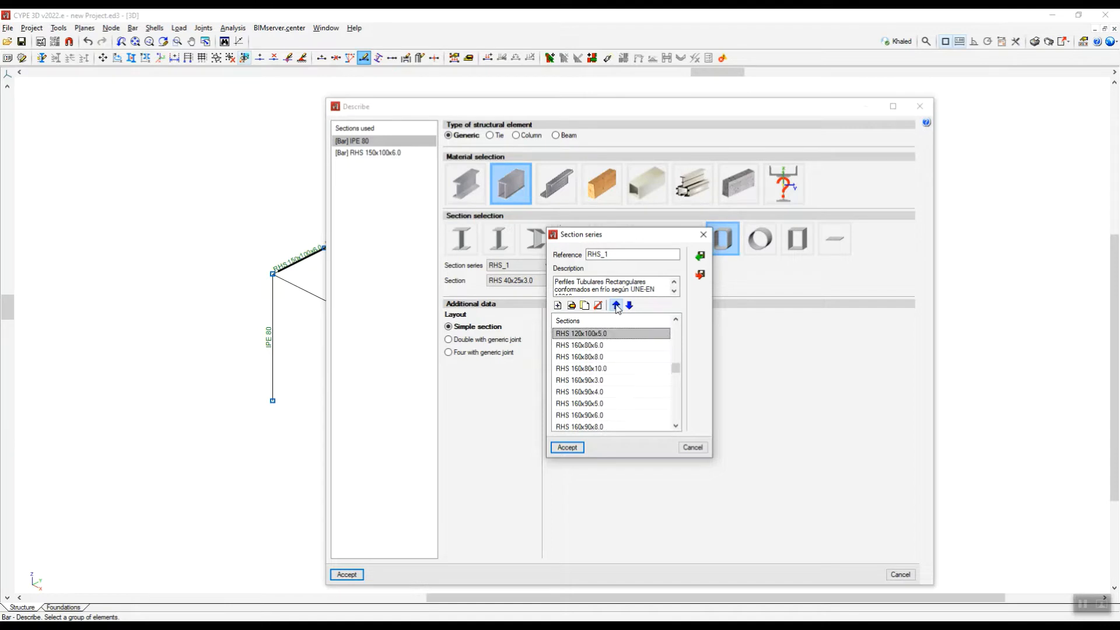
click(617, 306)
click(617, 306)
click(616, 305)
click(617, 306)
click(617, 305)
click(617, 306)
click(617, 305)
click(617, 306)
click(617, 305)
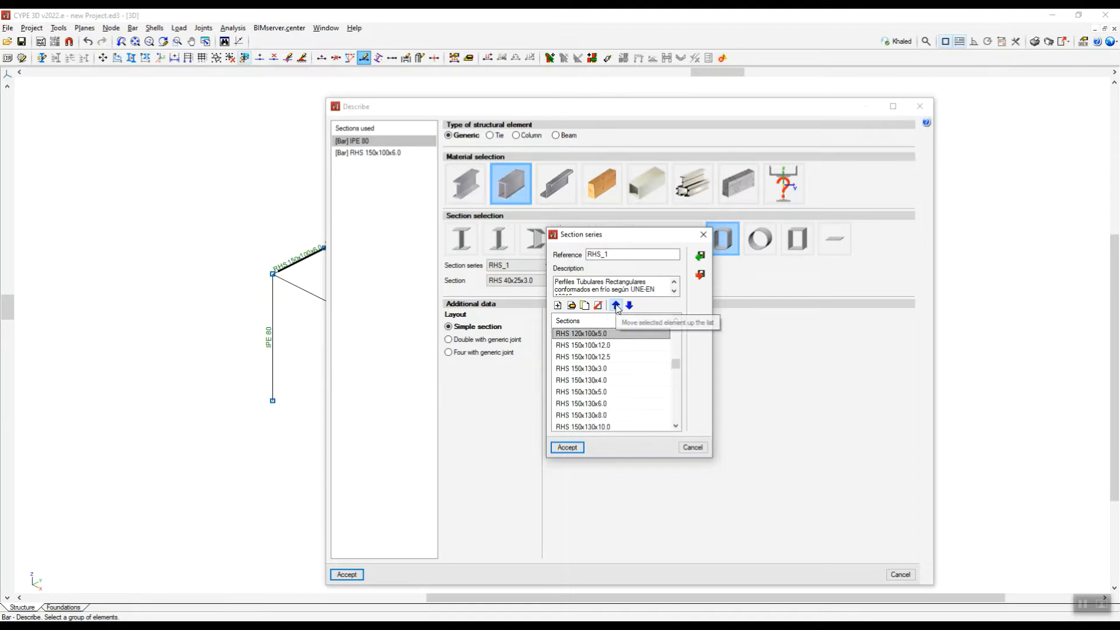
click(617, 306)
click(617, 306)
click(617, 306)
click(616, 305)
click(617, 306)
click(617, 306)
click(617, 306)
click(616, 306)
click(617, 306)
click(617, 306)
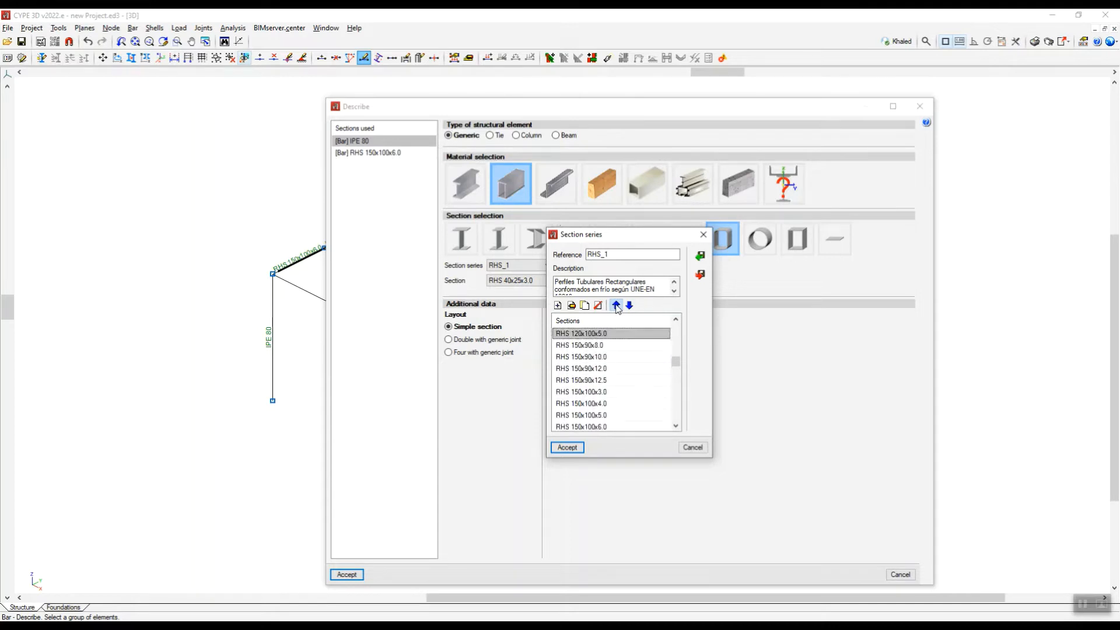
click(617, 306)
click(616, 306)
click(617, 306)
click(616, 305)
click(617, 306)
click(617, 306)
click(616, 306)
click(617, 305)
click(617, 306)
click(617, 306)
click(617, 305)
click(617, 306)
click(616, 306)
click(617, 306)
click(617, 305)
click(617, 306)
click(617, 306)
click(617, 306)
click(616, 306)
click(617, 306)
click(616, 306)
click(616, 305)
click(616, 305)
click(616, 306)
click(617, 306)
click(616, 306)
click(617, 305)
click(617, 305)
click(617, 306)
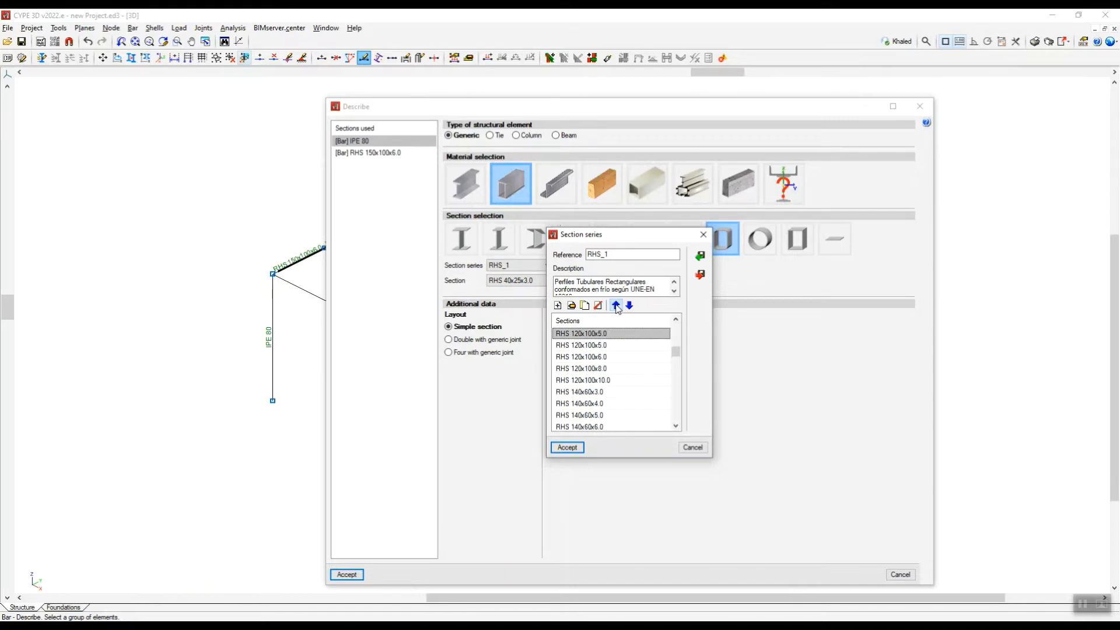
click(617, 306)
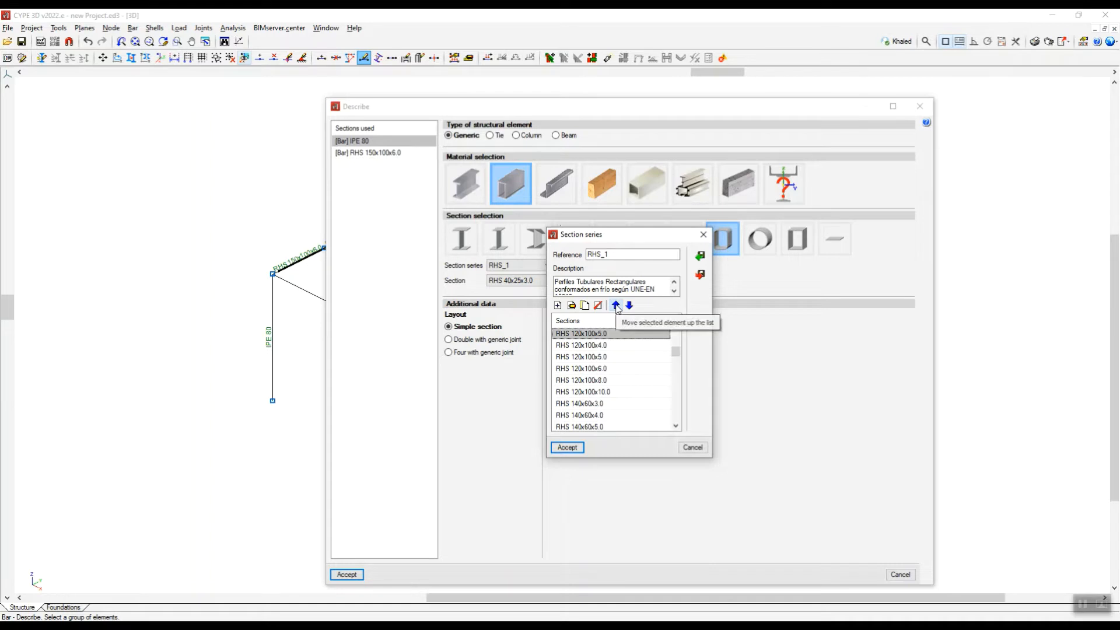
click(629, 306)
click(629, 305)
click(629, 306)
click(629, 306)
click(629, 306)
click(629, 306)
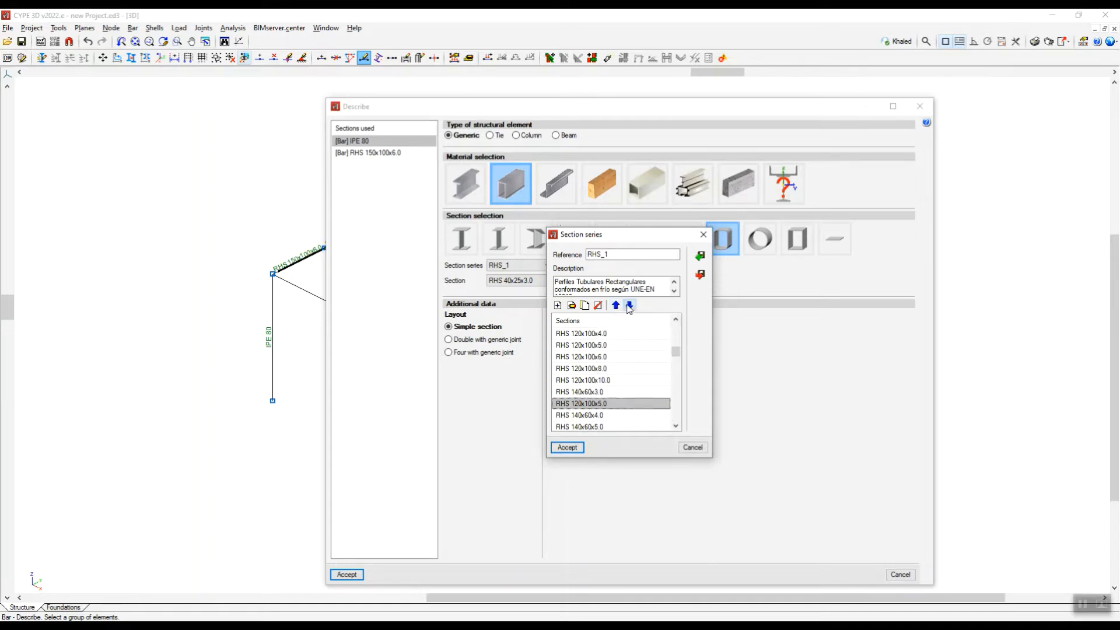
click(616, 306)
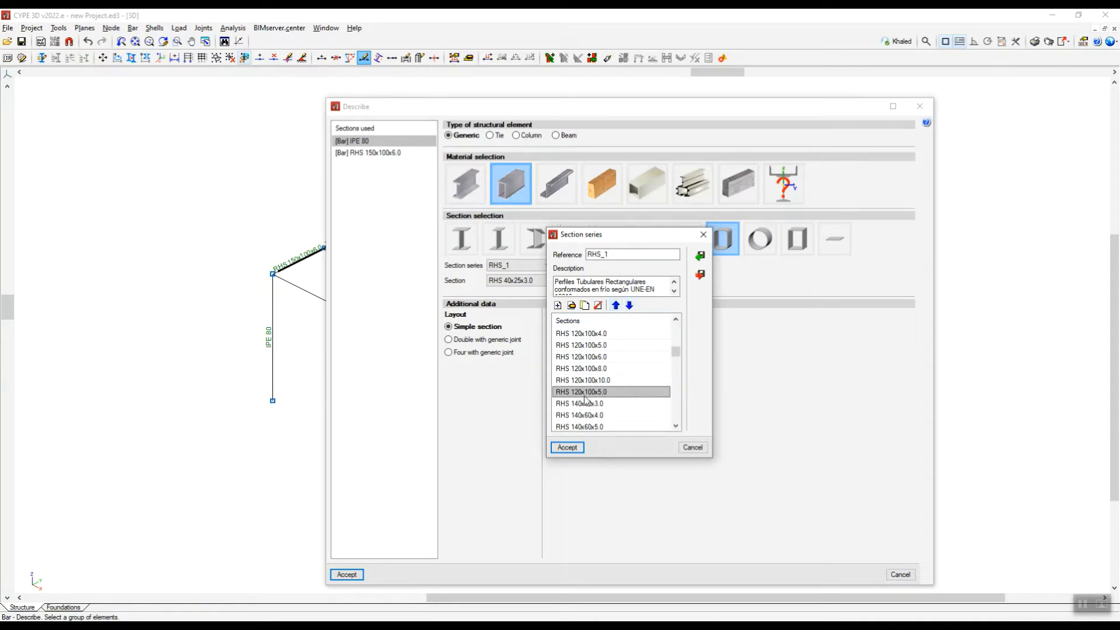
Edit the duplicated section and change its reference to RHS 125x75x5.0.
click(572, 305)
click(734, 271)
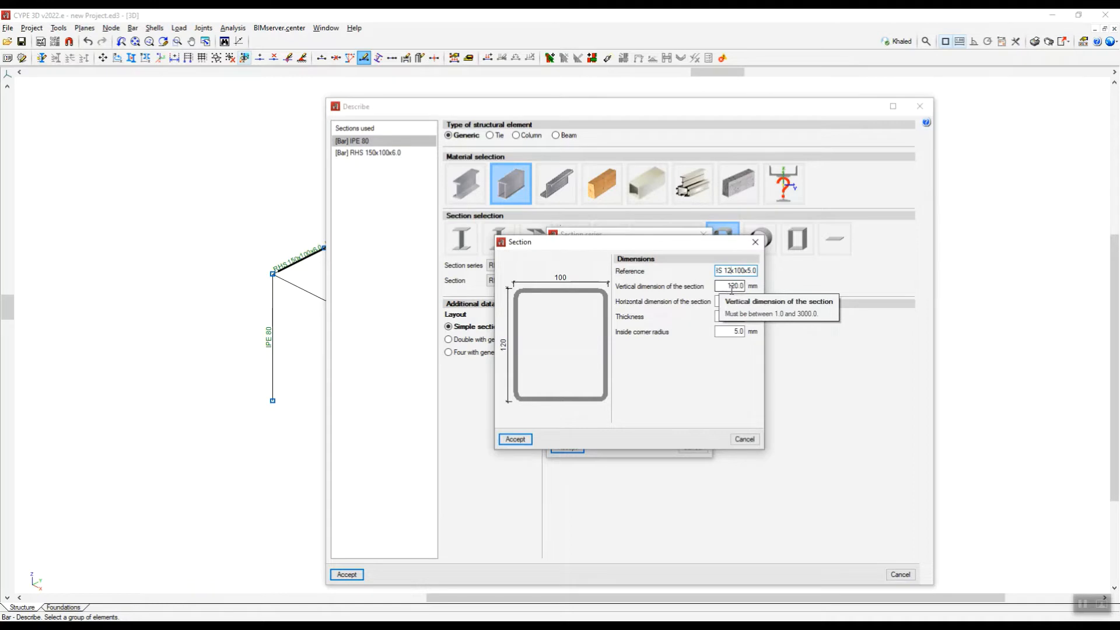
text(5)
key(Delete)
key(Delete)
key(Delete)
key(Delete)
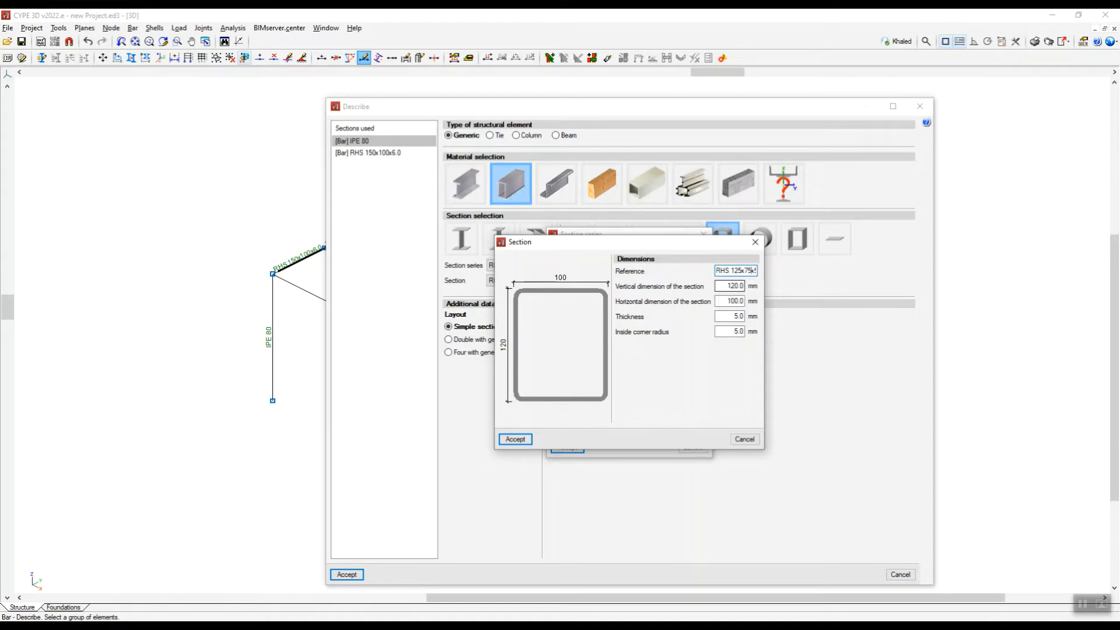
key(Right)
key(Right)
key(Tab)
Set the section's vertical dimension to 125 mm and horizontal dimension to 75 mm, and accept the section.
text(125)
key(Tab)
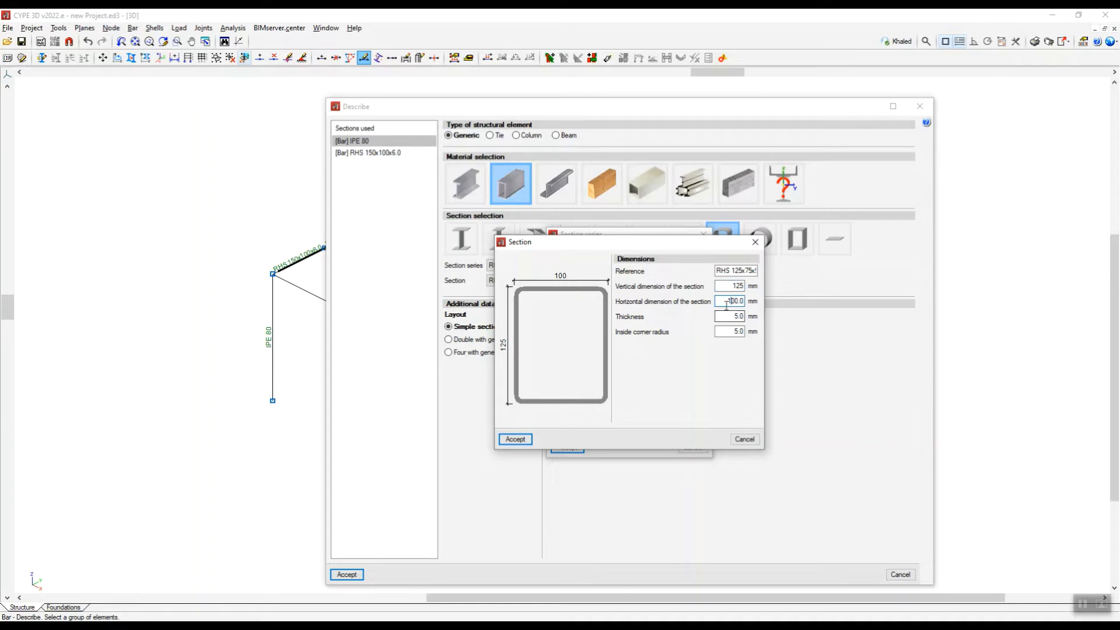
drag(722, 303, 767, 299)
text(75)
click(730, 315)
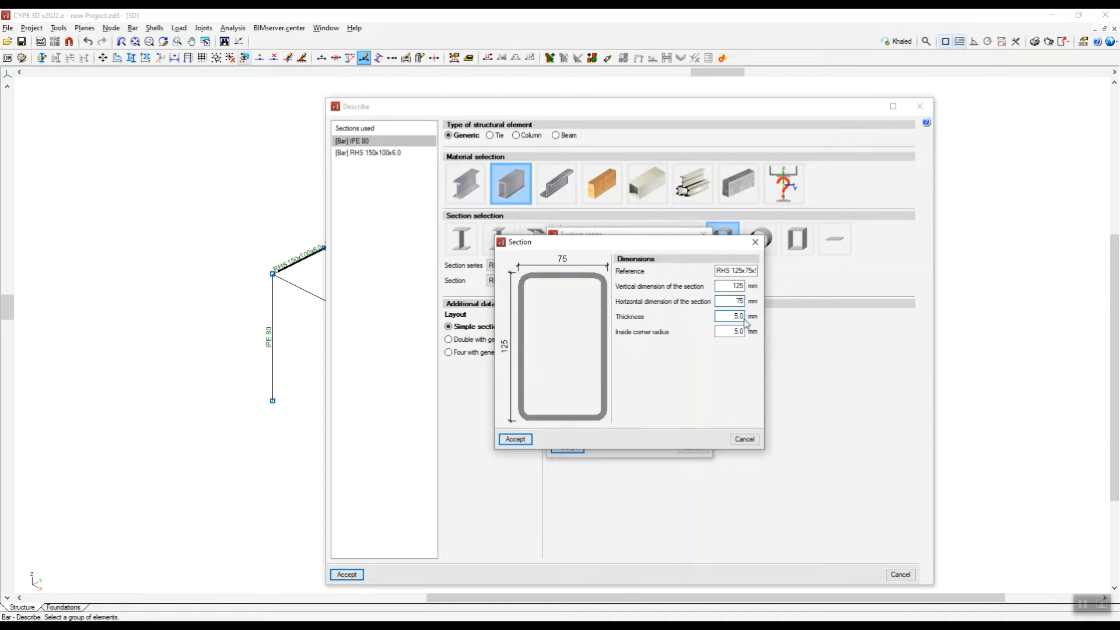
click(517, 440)
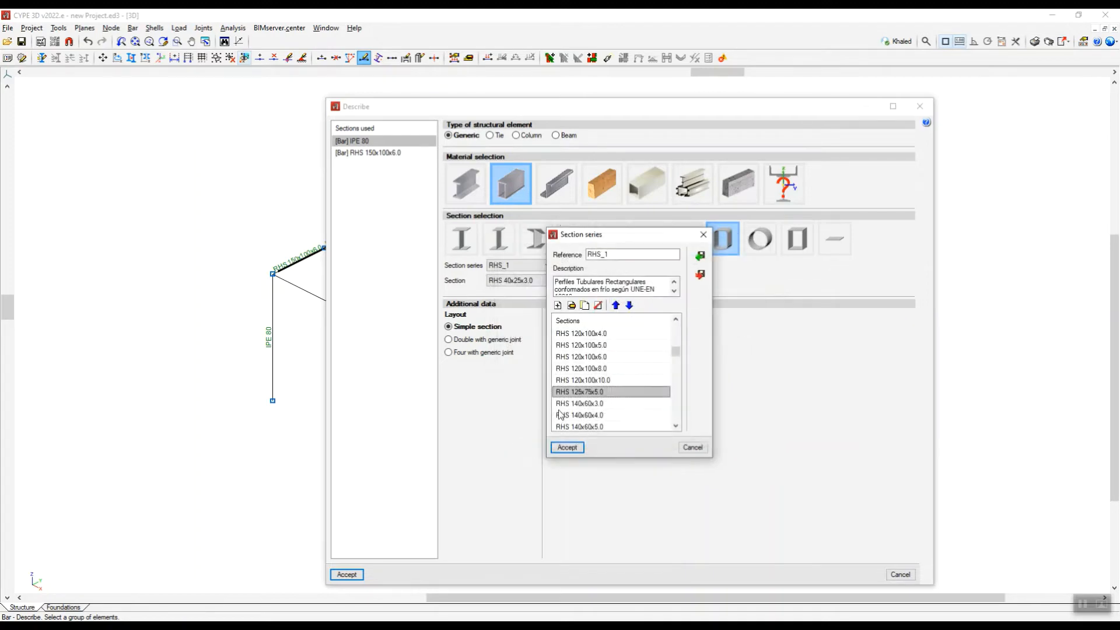
Accept the edited RHS_1 series and assign the RHS 125x75x5.0 section to the three inner beams.
click(567, 447)
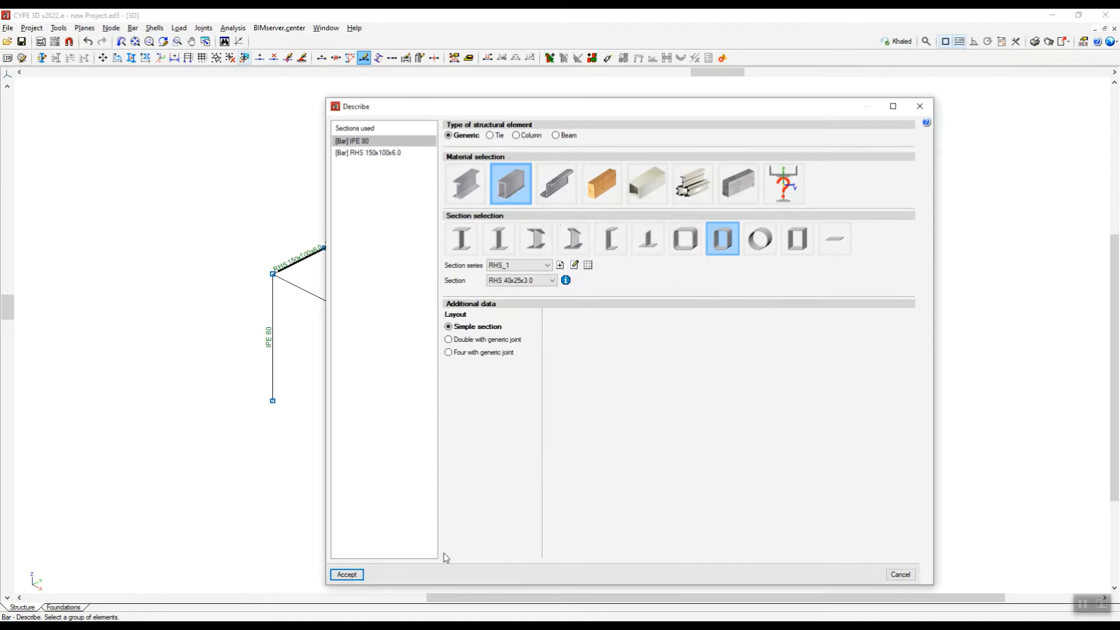
click(548, 285)
scroll(541, 365, down, 2)
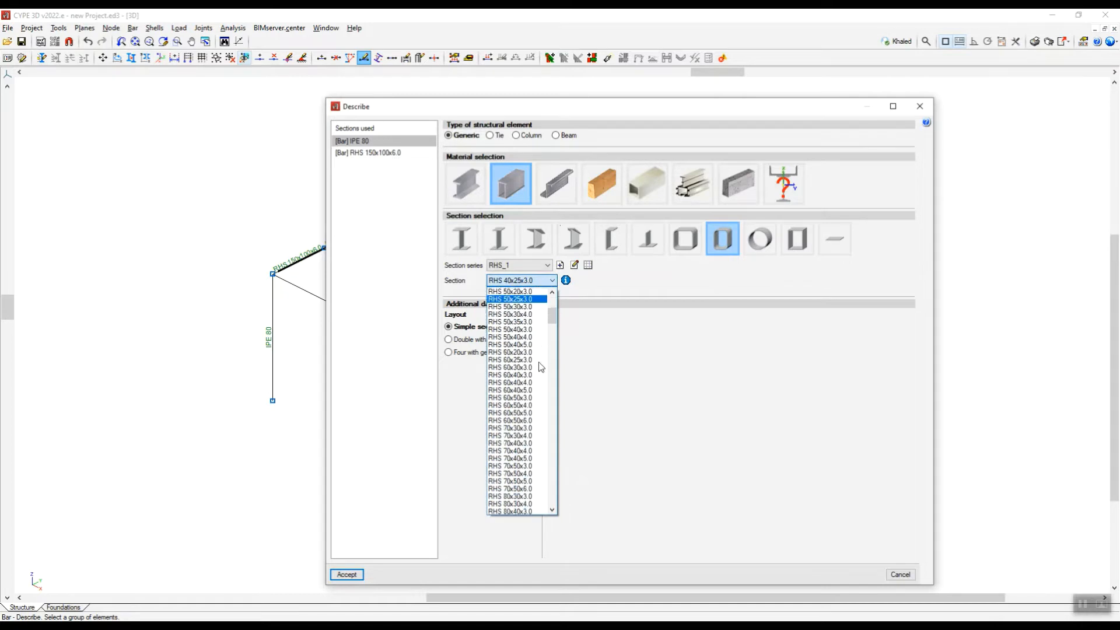
drag(552, 321, 555, 361)
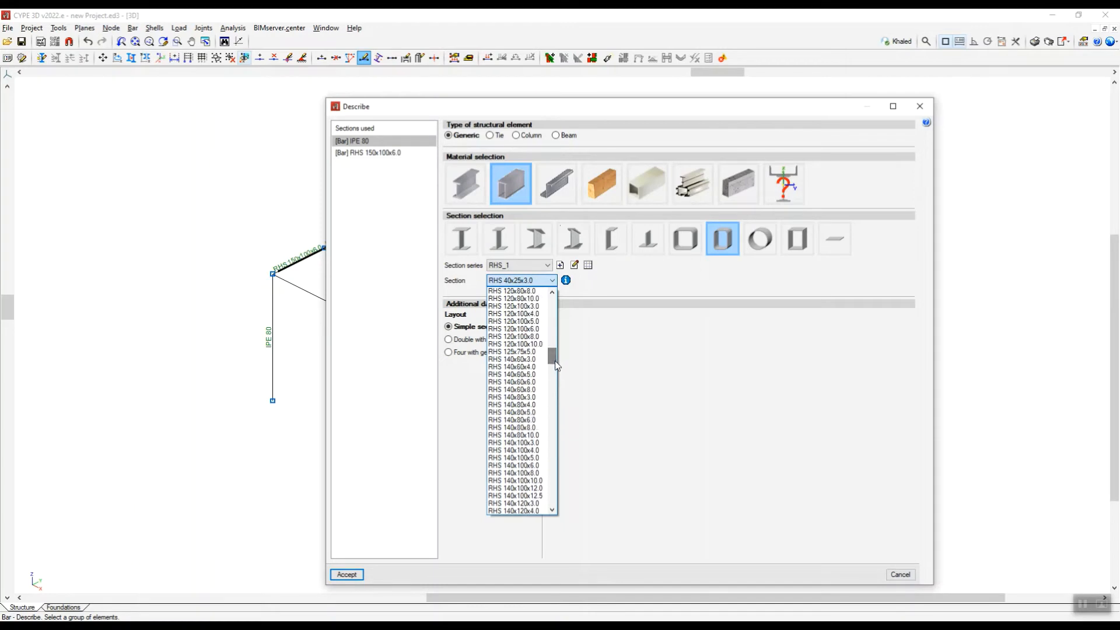
click(516, 352)
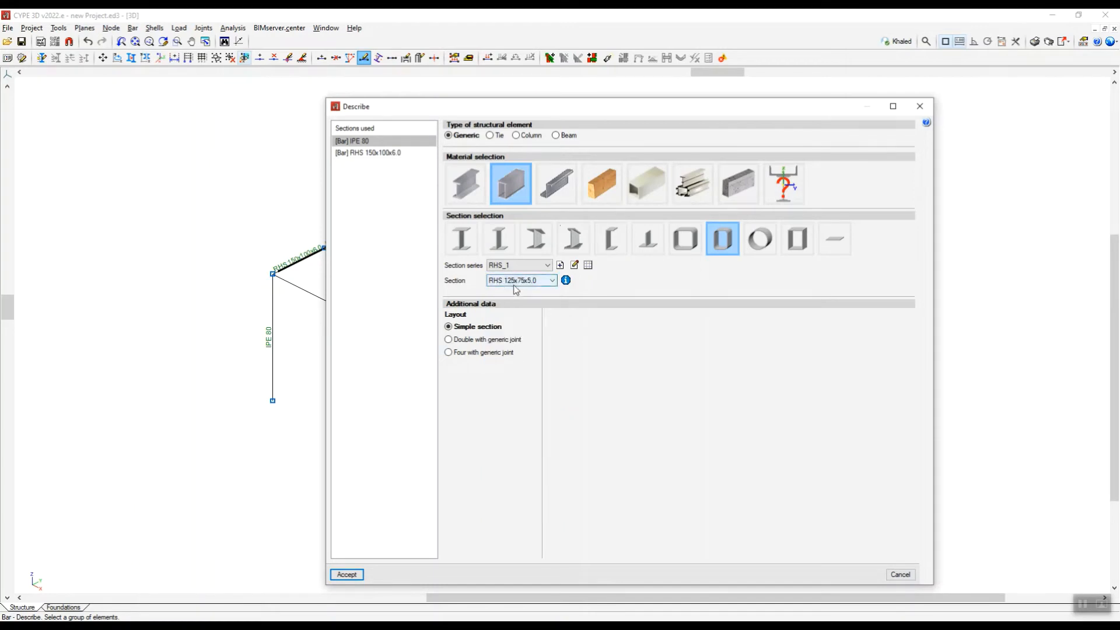
click(346, 574)
Switch to the YZ side projection, select all the columns and choose the steel box section shape in their section description.
scroll(469, 295, up, 2)
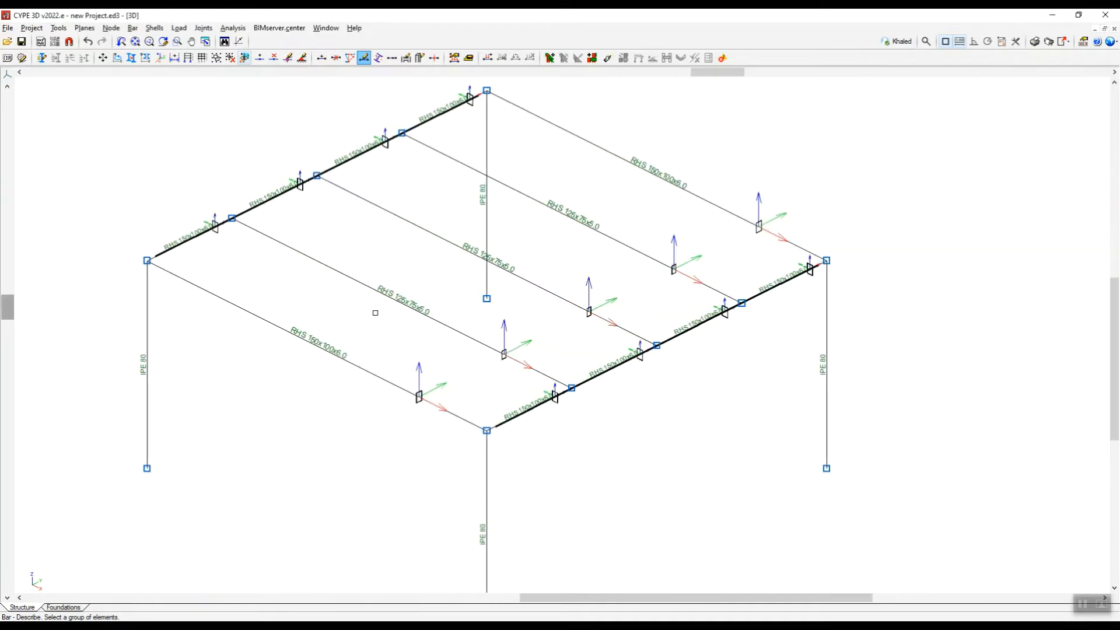
scroll(425, 284, down, 3)
scroll(459, 439, up, 1)
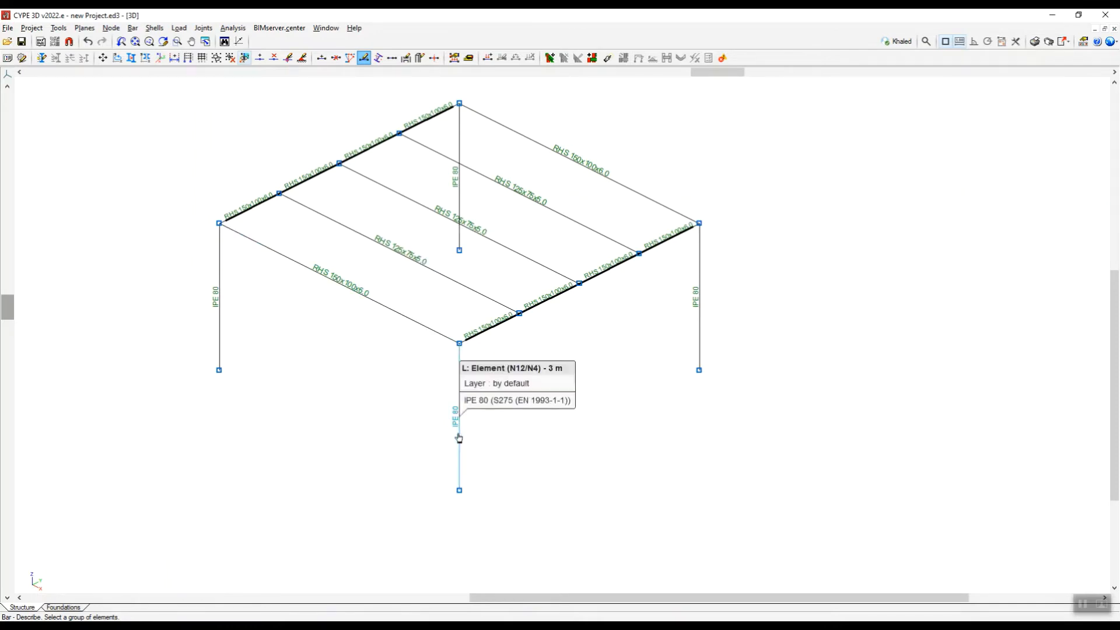
click(8, 76)
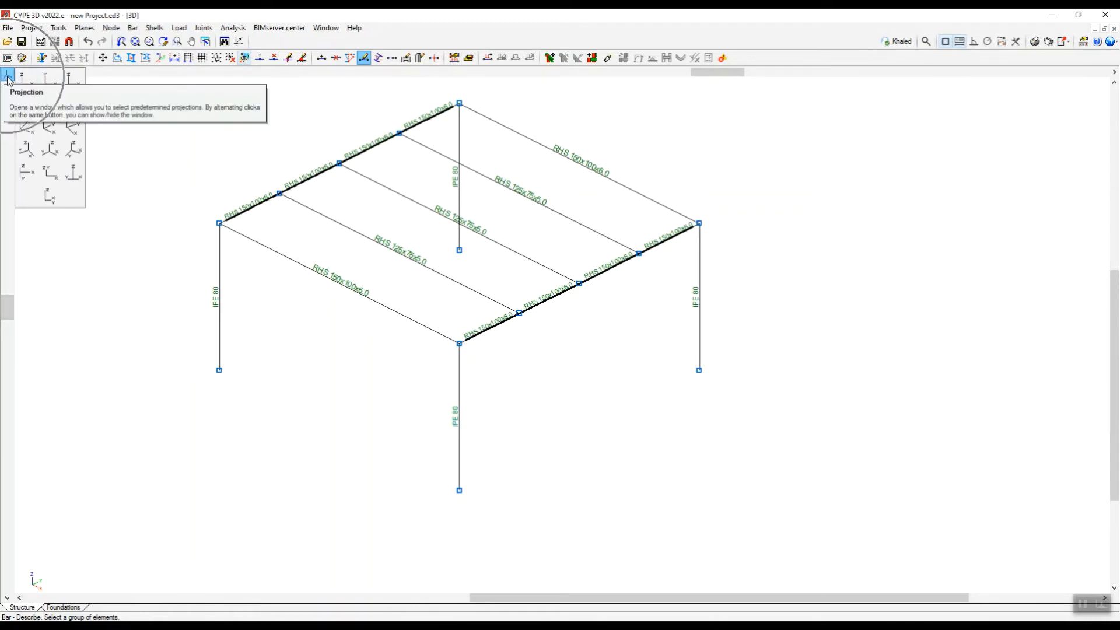
click(76, 95)
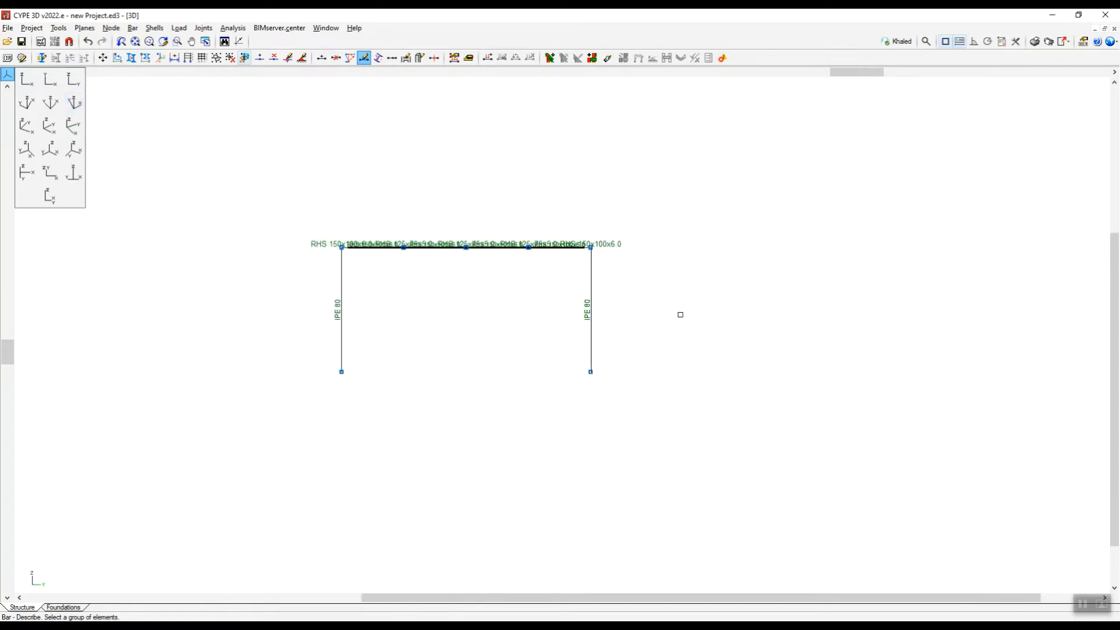
click(644, 292)
click(305, 317)
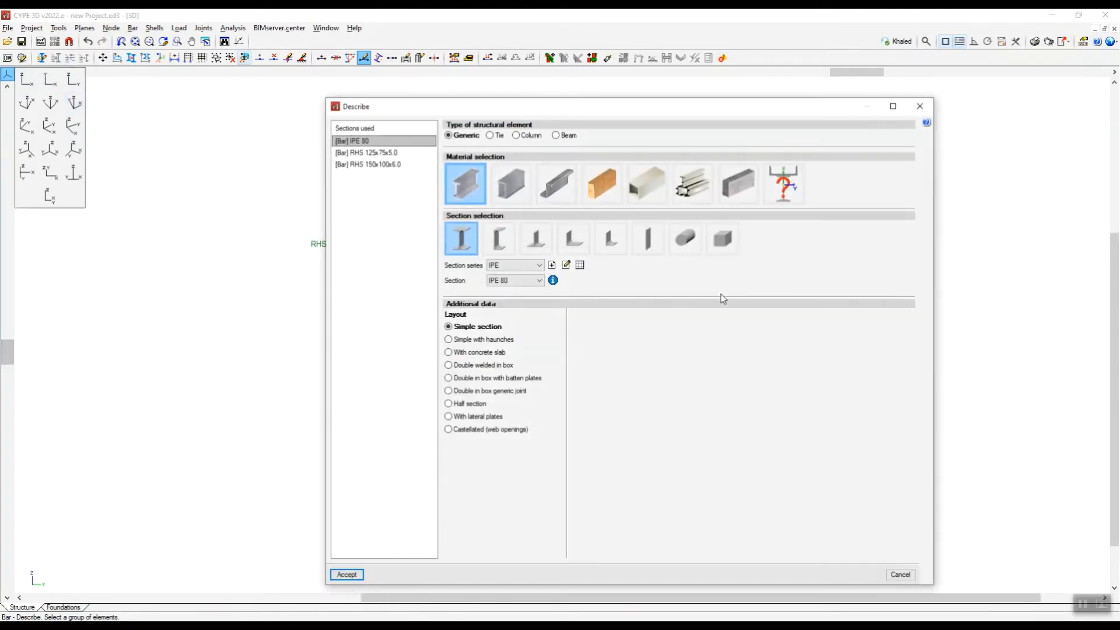
click(515, 194)
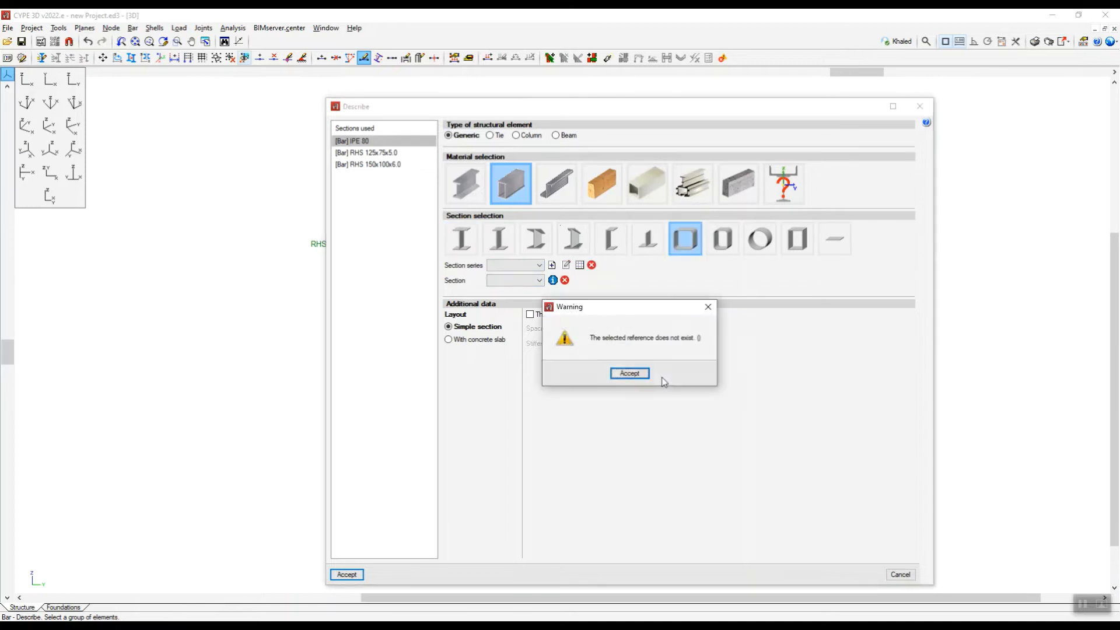
click(707, 305)
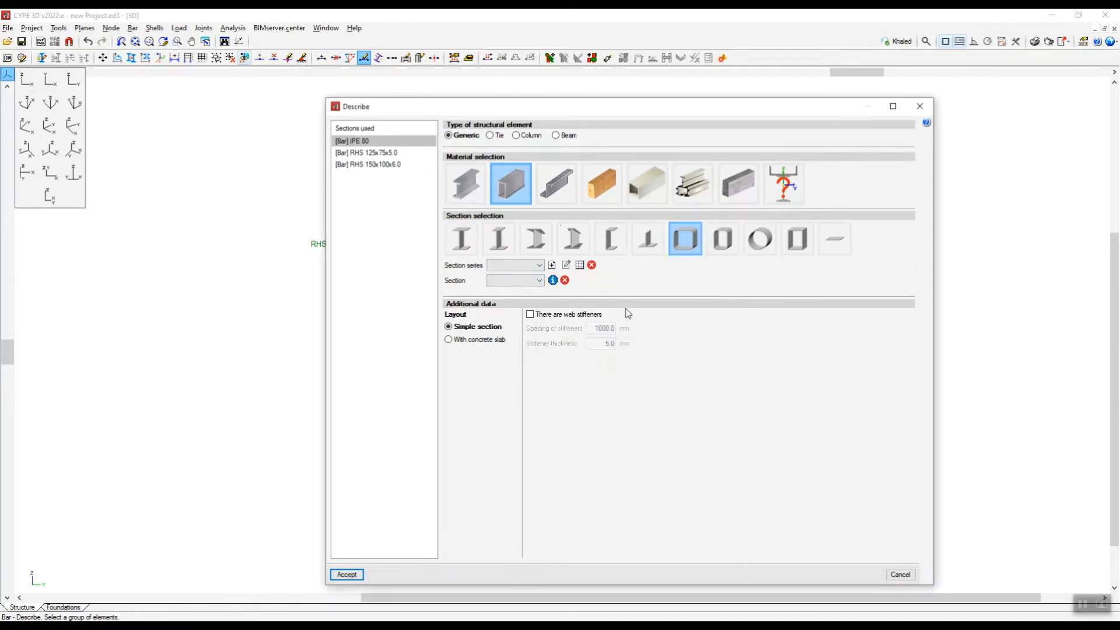
Import the predefined SAISC square hollow section series SHS into the section list and accept it.
click(580, 266)
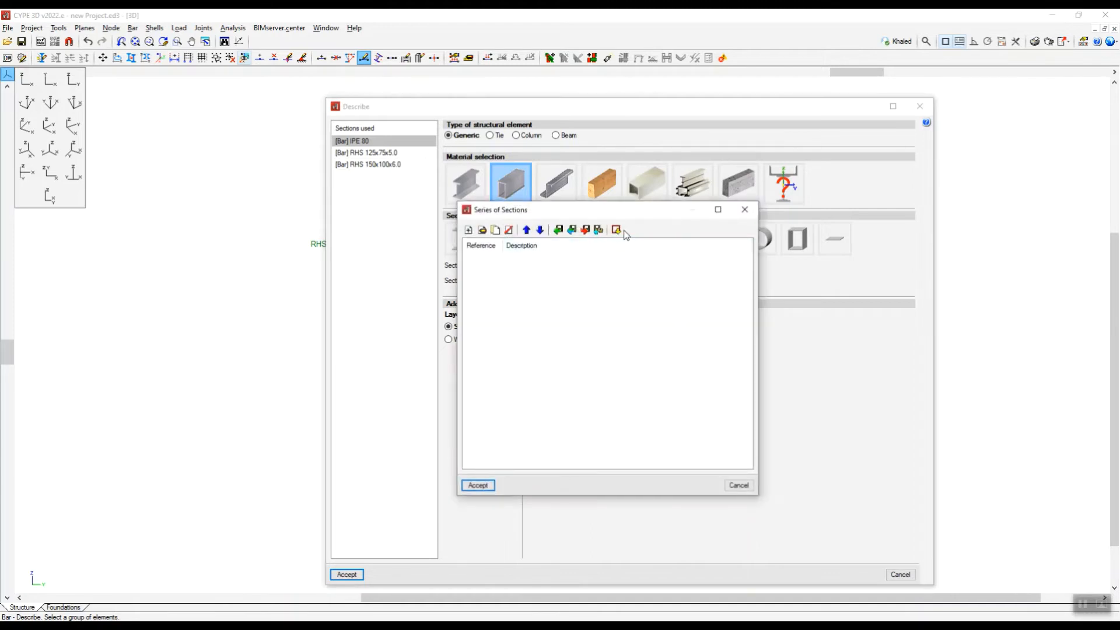
click(618, 230)
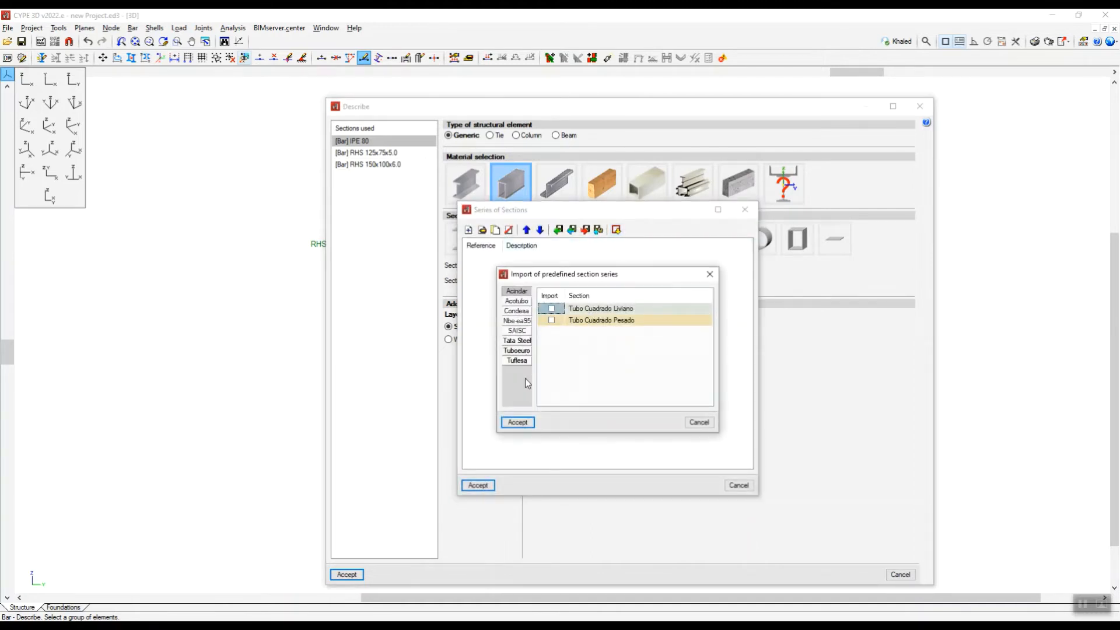
click(517, 331)
click(552, 309)
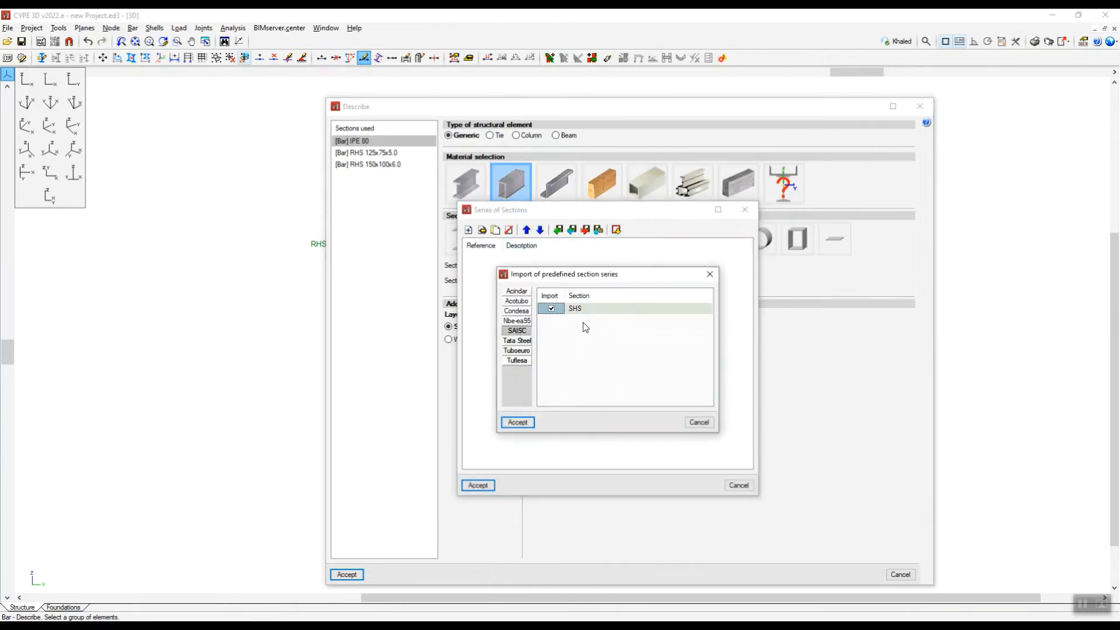
click(518, 422)
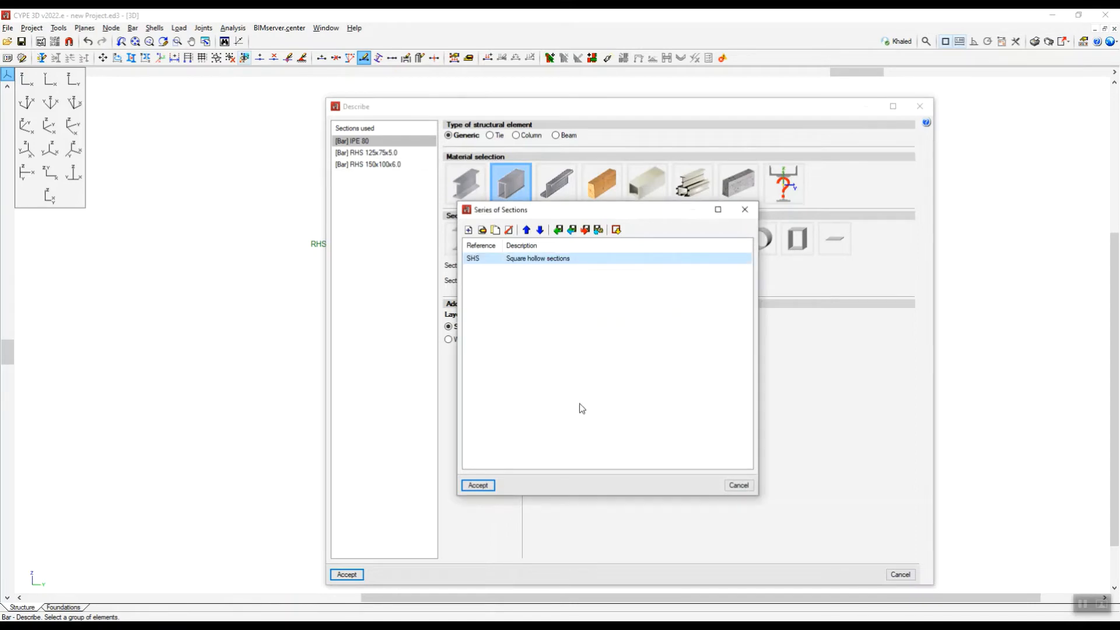
click(493, 485)
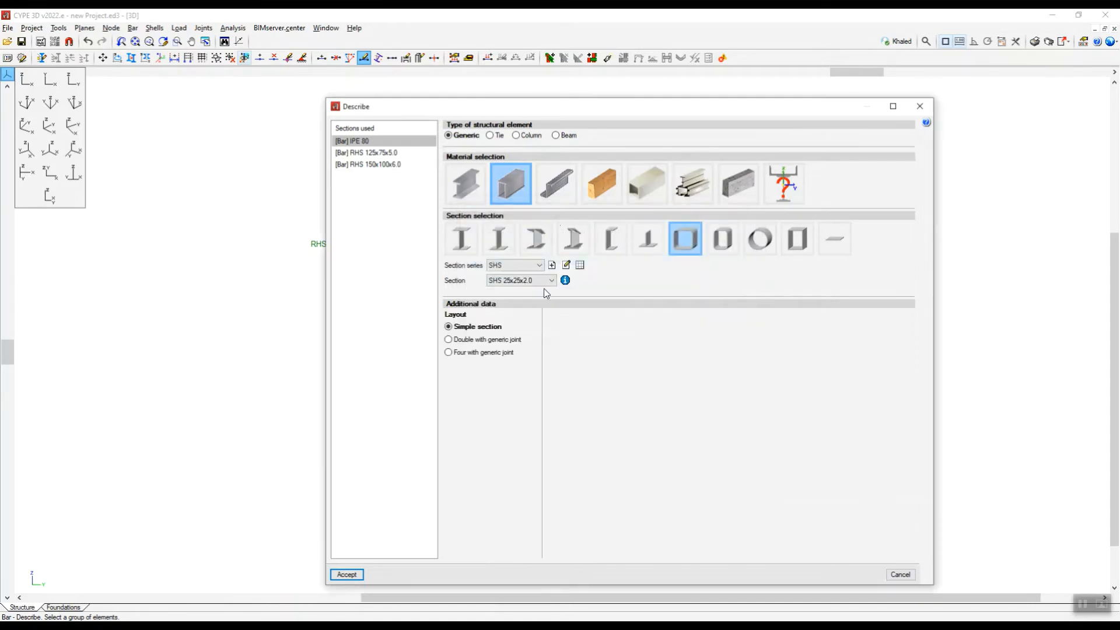
Assign the SHS 150x150x6.0 section to the selected columns and return to the isometric view.
click(547, 281)
drag(548, 346, 547, 436)
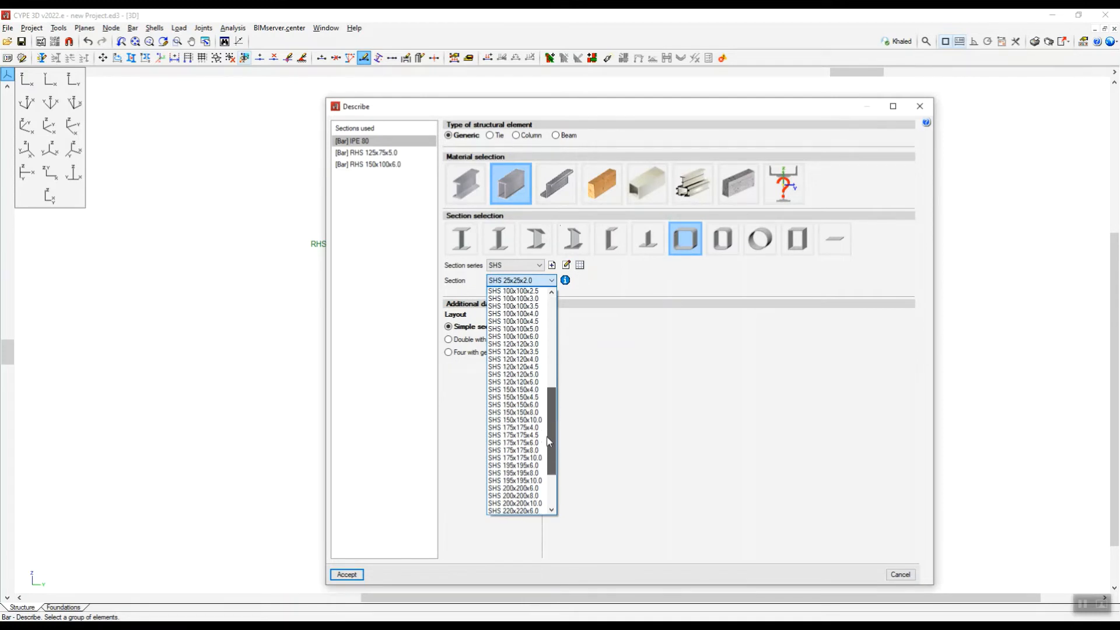
click(516, 405)
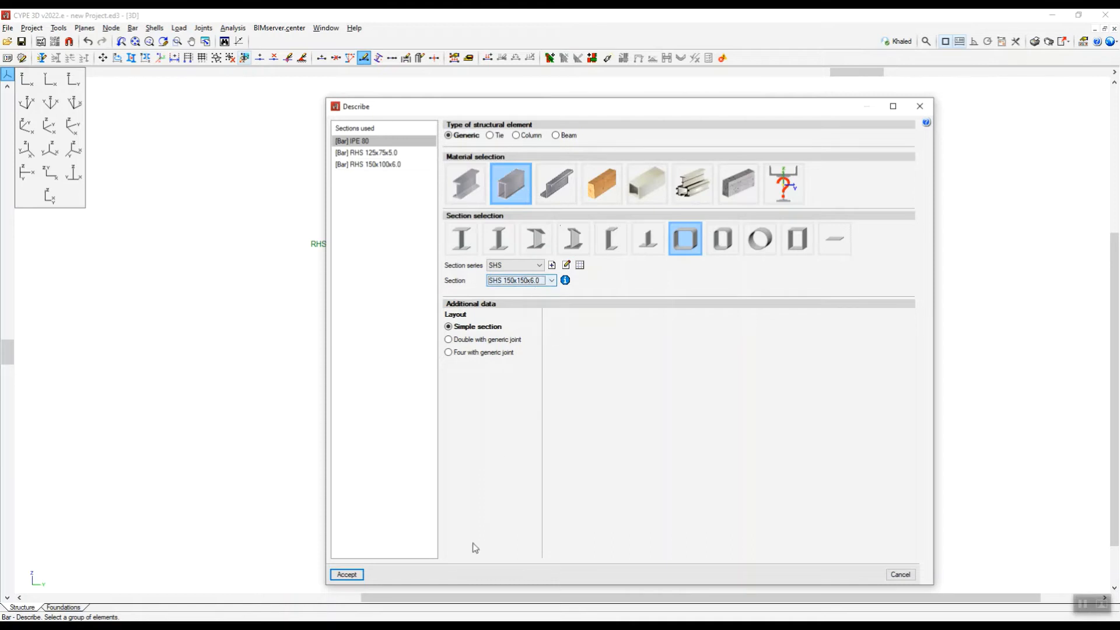
click(347, 575)
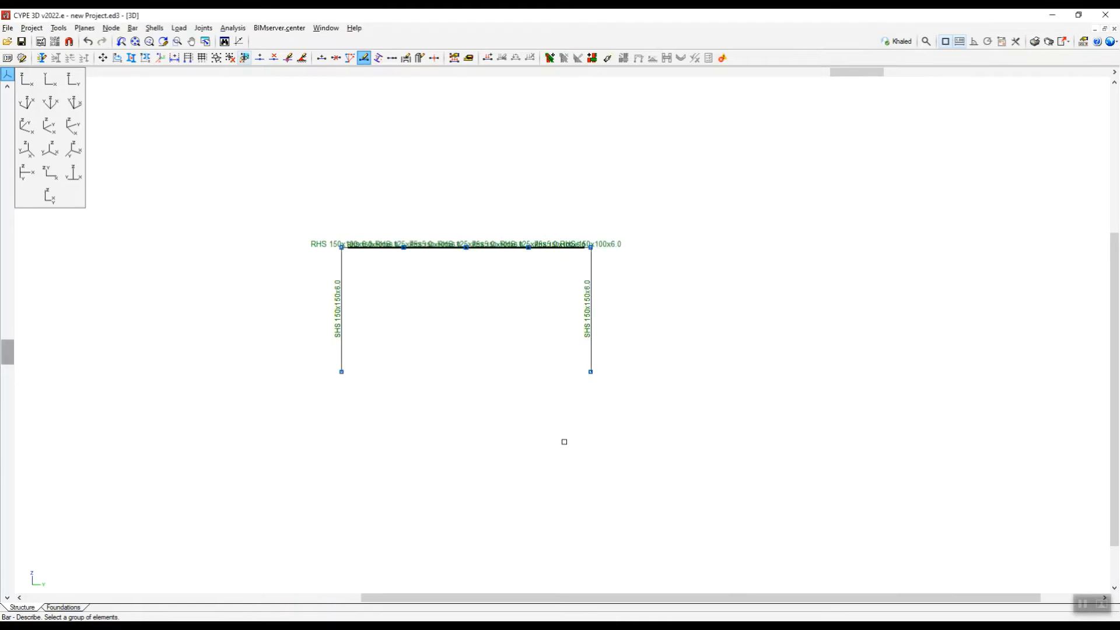
click(49, 126)
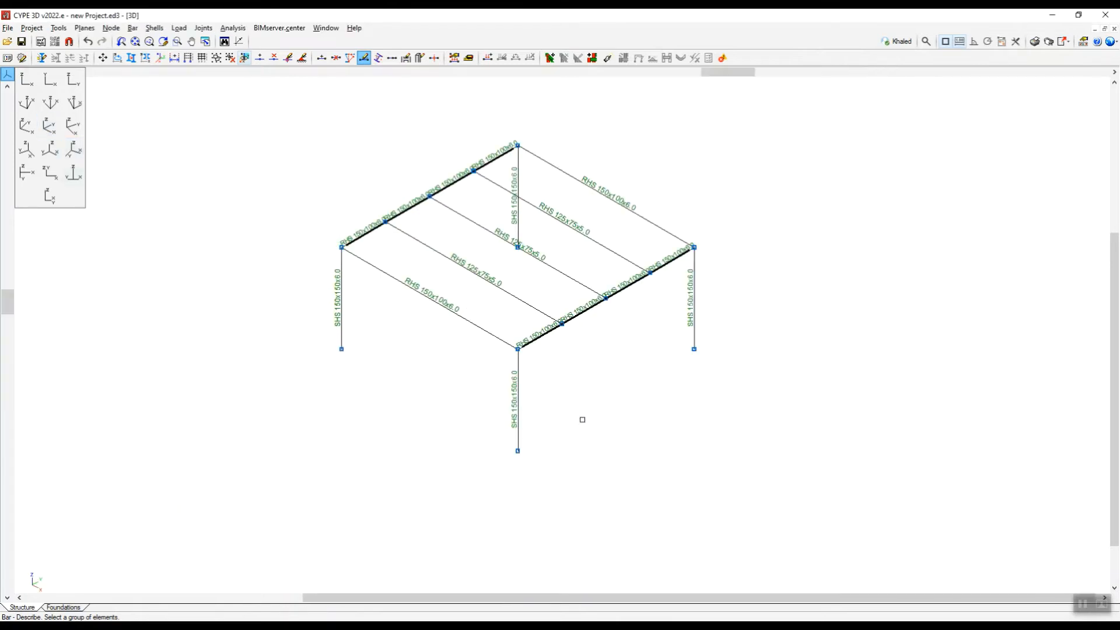
Examine the complete structure in the 3D view, looking closely at the corner joint between beams and column, and close the view.
scroll(581, 419, down, 1)
scroll(657, 200, up, 2)
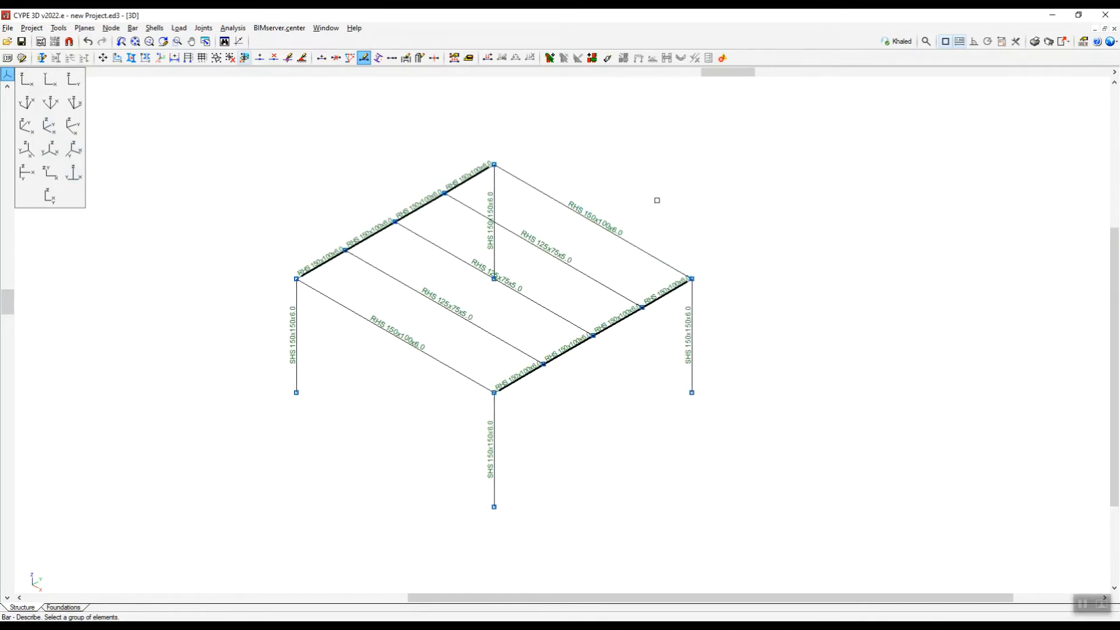
scroll(657, 200, down, 2)
scroll(647, 258, up, 2)
scroll(527, 456, up, 2)
scroll(527, 458, down, 2)
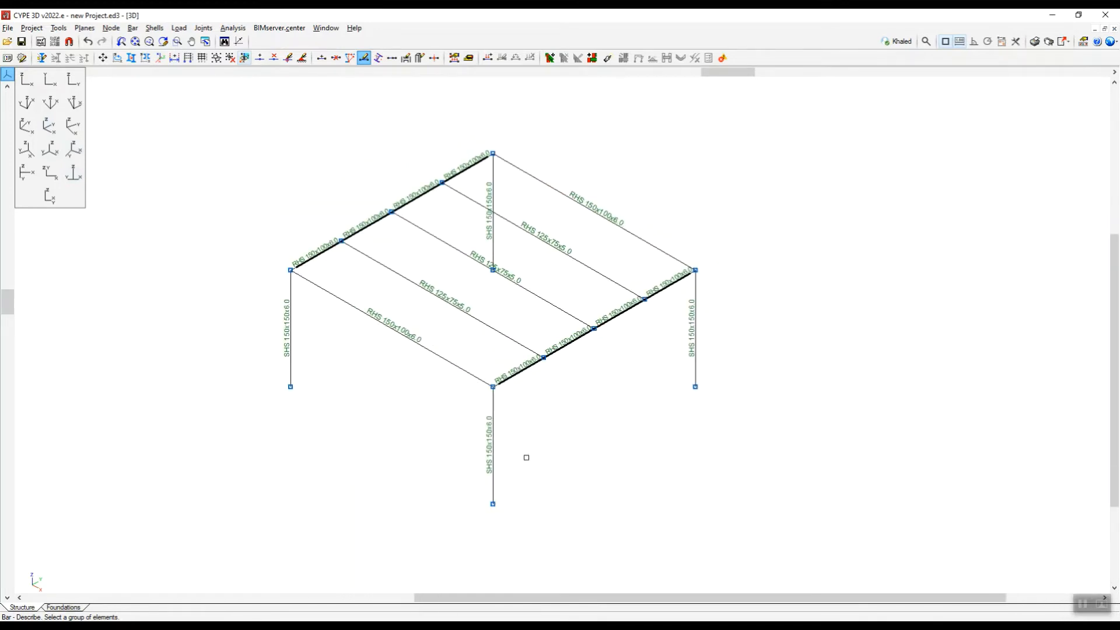
click(58, 28)
mouse_move(231, 295)
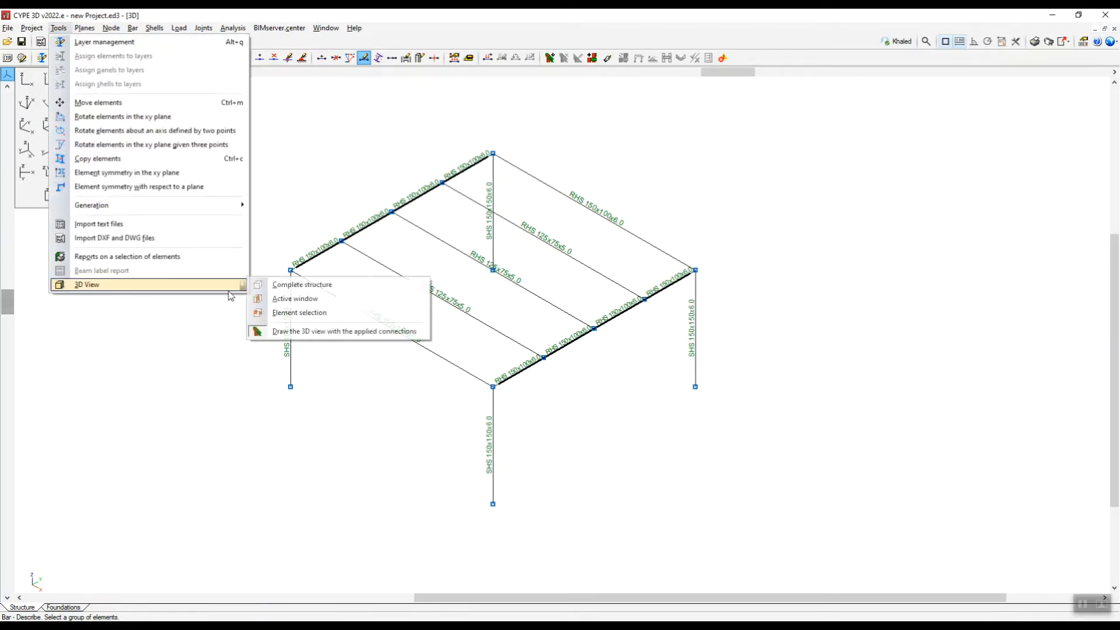
click(301, 284)
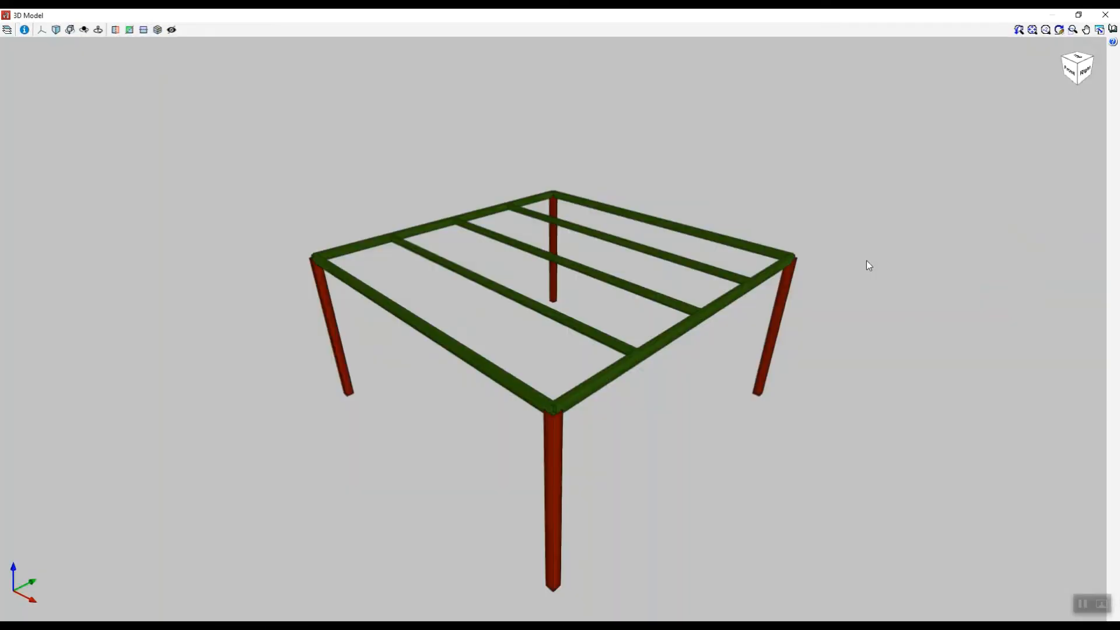
scroll(540, 403, up, 8)
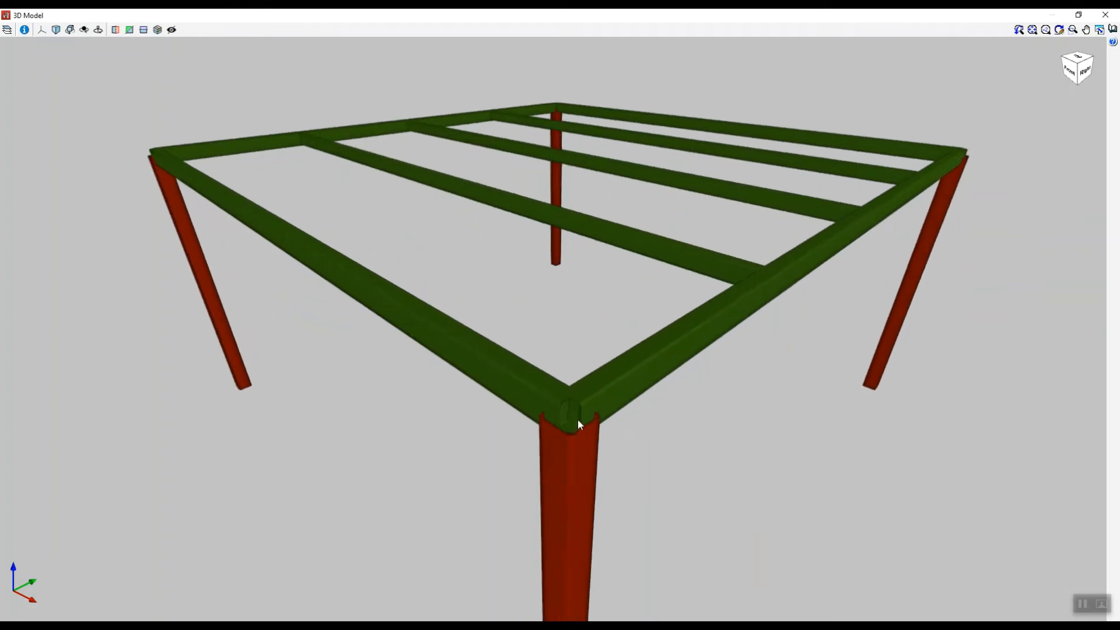
scroll(572, 412, up, 4)
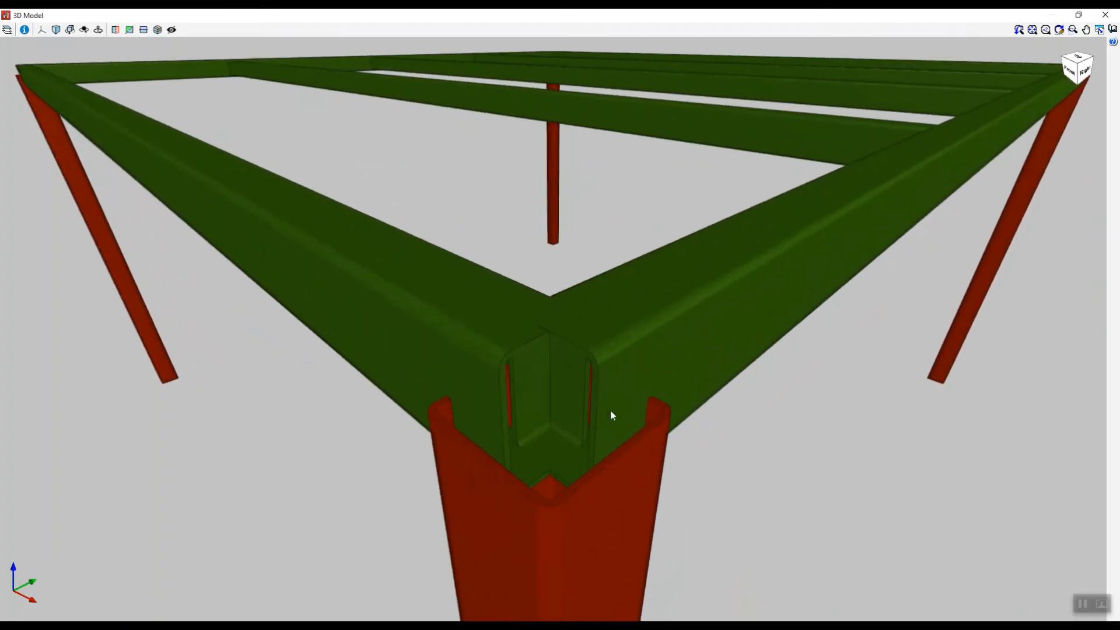
scroll(525, 408, down, 6)
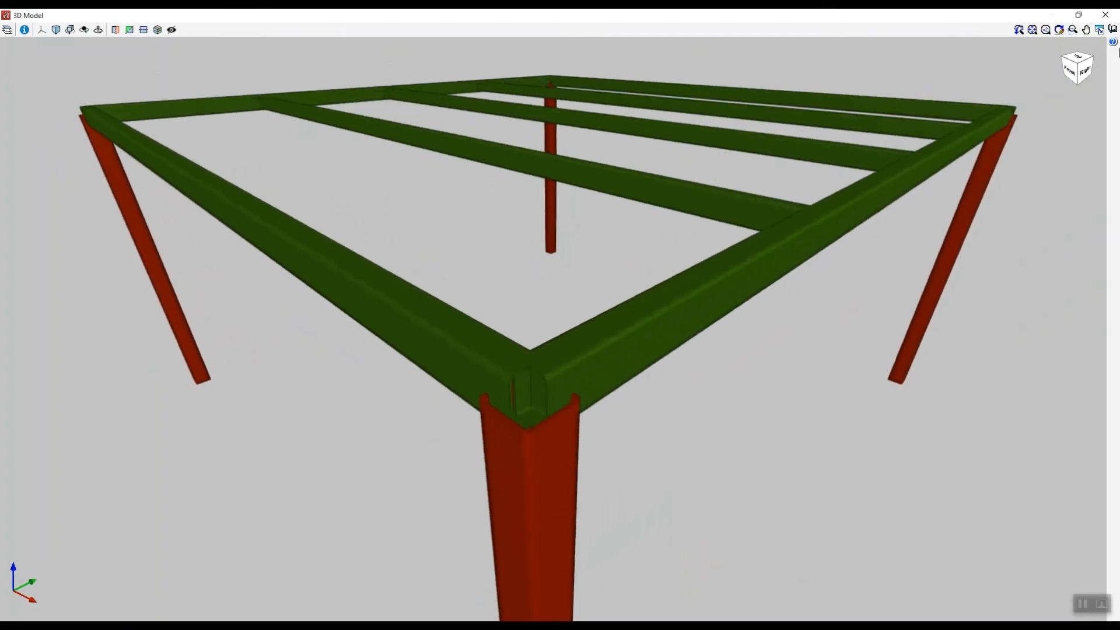
click(1104, 16)
scroll(525, 303, down, 3)
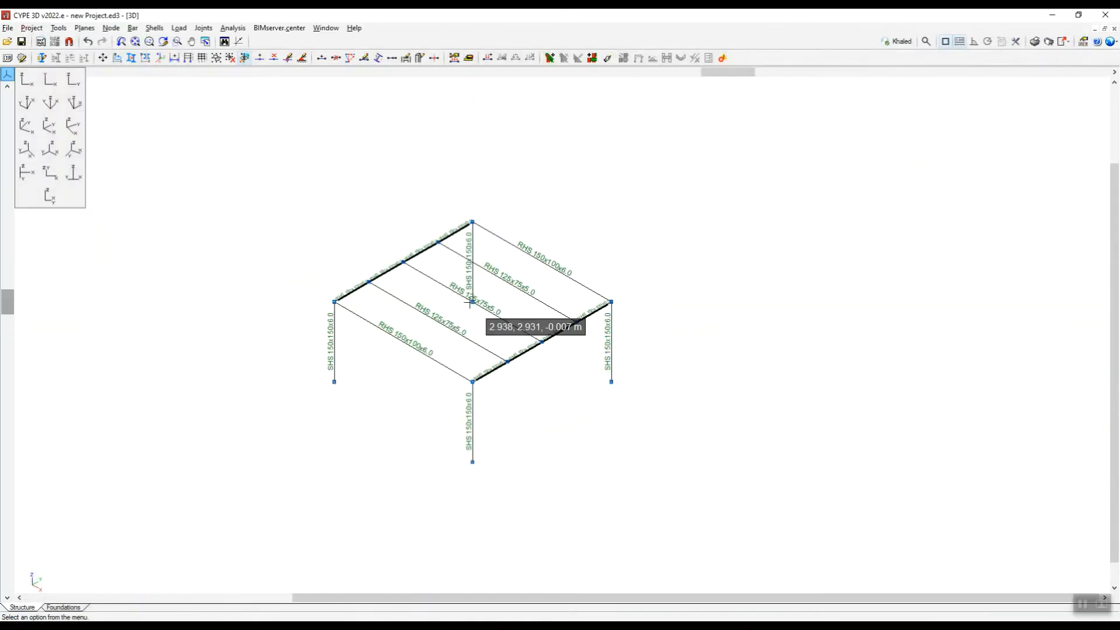
scroll(473, 301, up, 3)
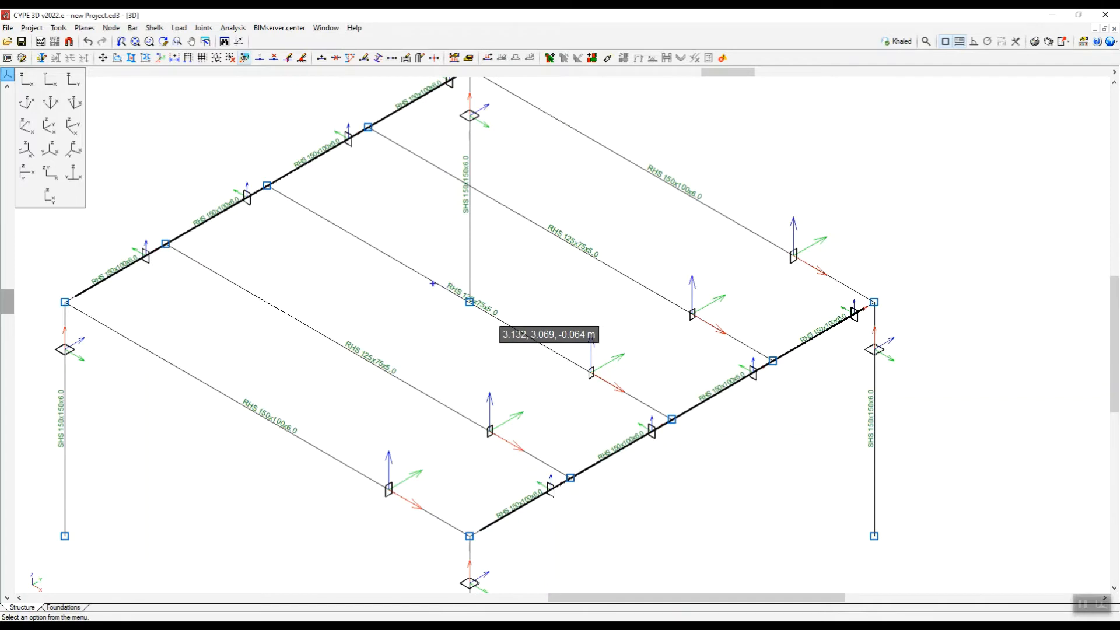
mouse_move(353, 291)
mouse_down()
mouse_move(464, 212)
mouse_move(525, 278)
mouse_move(553, 339)
mouse_move(470, 398)
mouse_move(359, 298)
mouse_up()
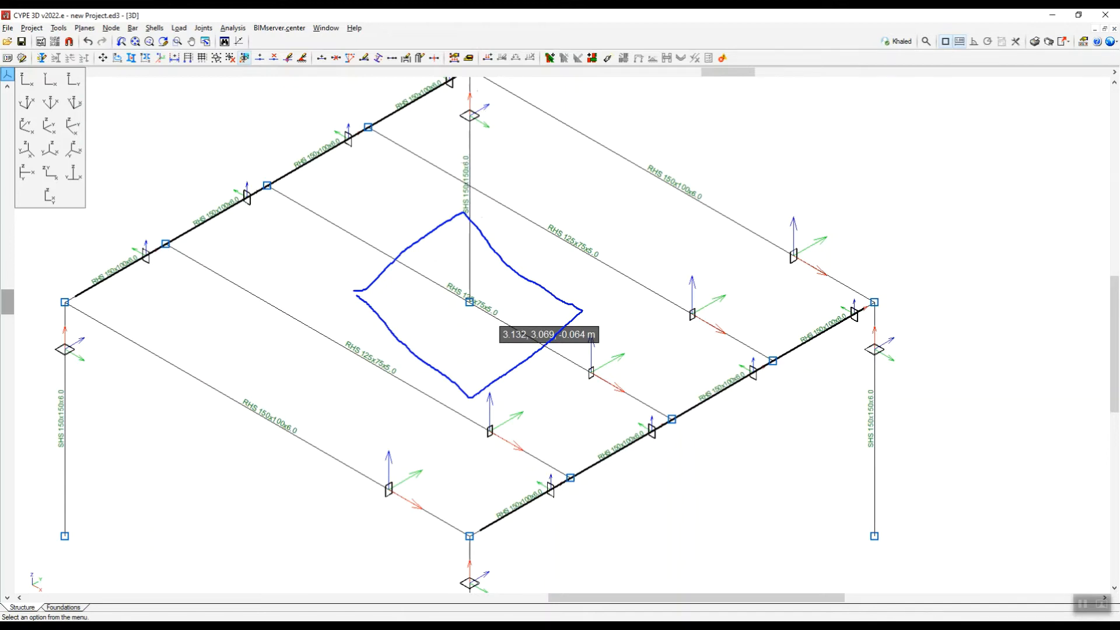
mouse_move(65, 302)
mouse_down()
mouse_move(464, 534)
mouse_move(870, 304)
mouse_move(458, 73)
mouse_move(79, 300)
mouse_up()
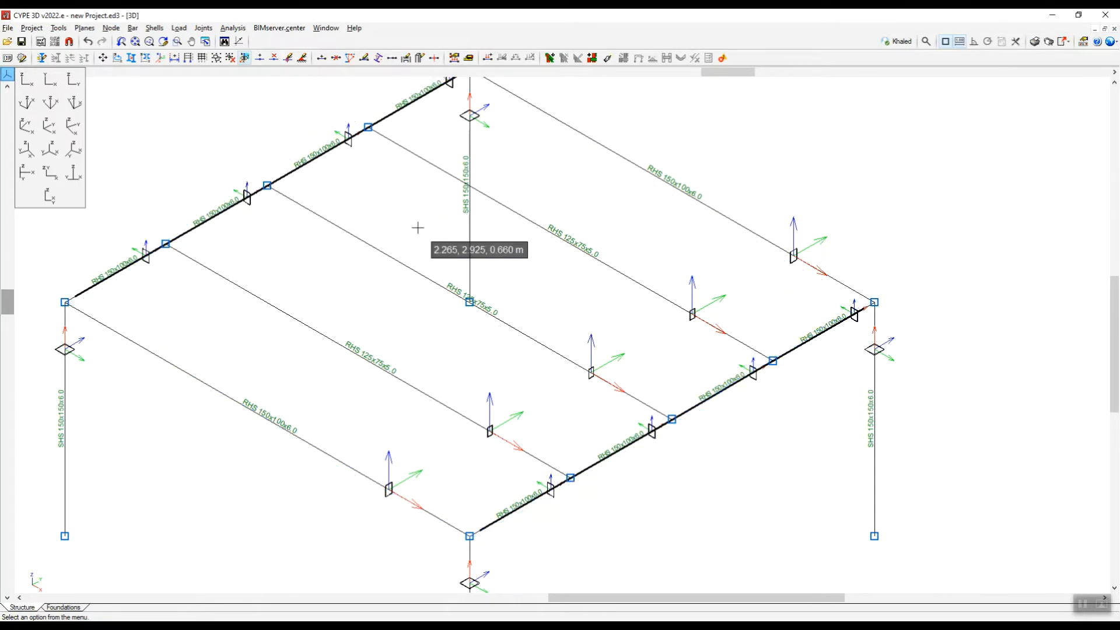
scroll(500, 338, down, 6)
scroll(560, 335, up, 1)
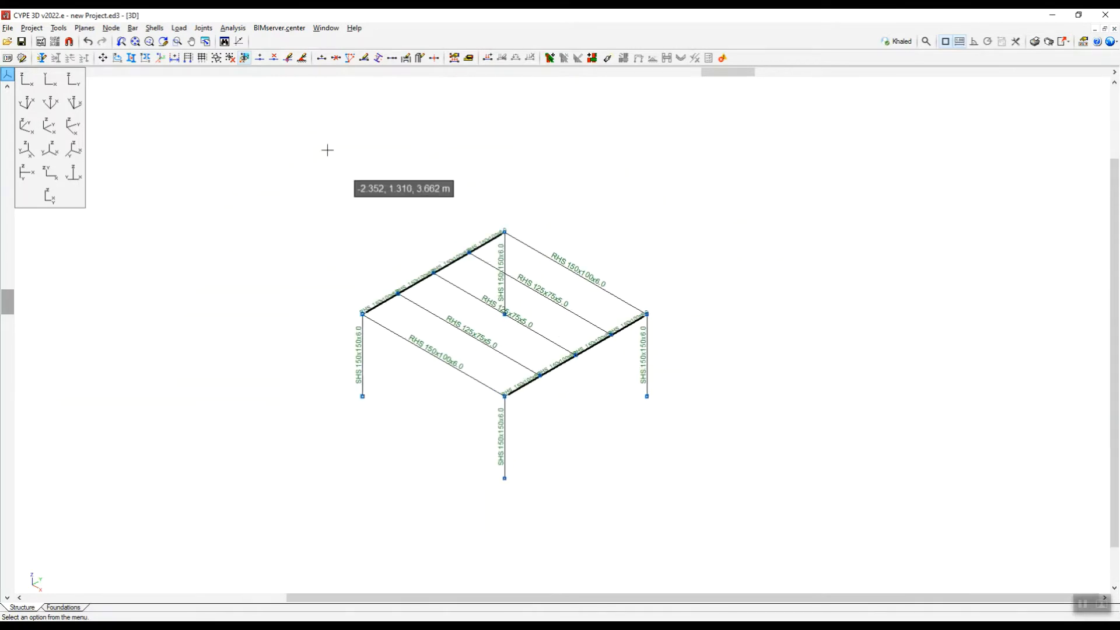
Start a new shell with a thickness of 6 mm in rolled steel, using material S275 (EN 1993-1-1).
click(154, 28)
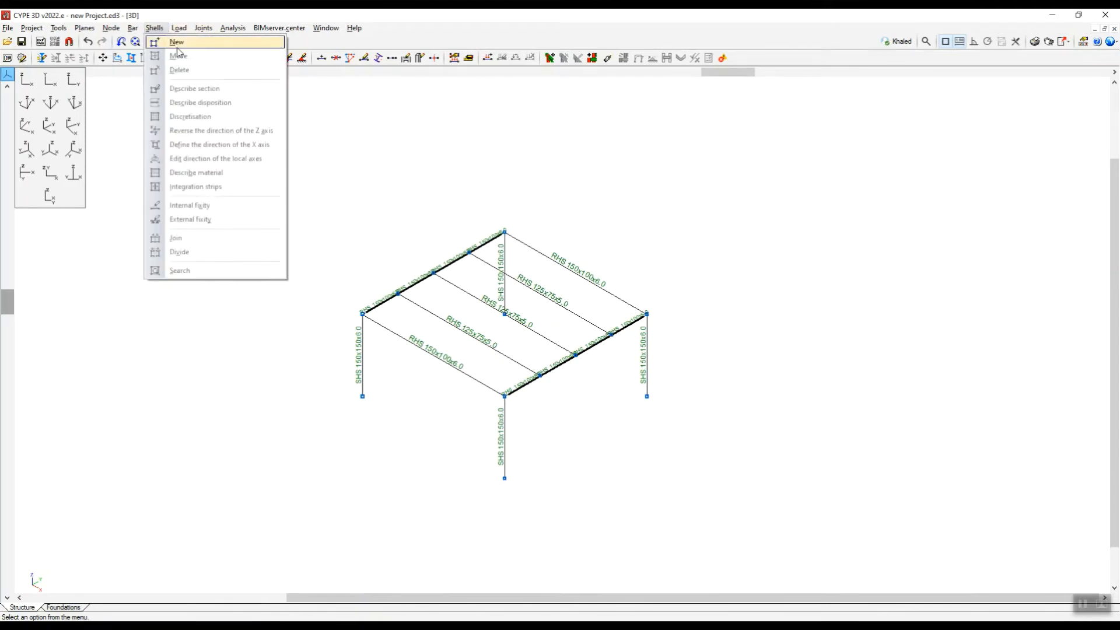
click(175, 43)
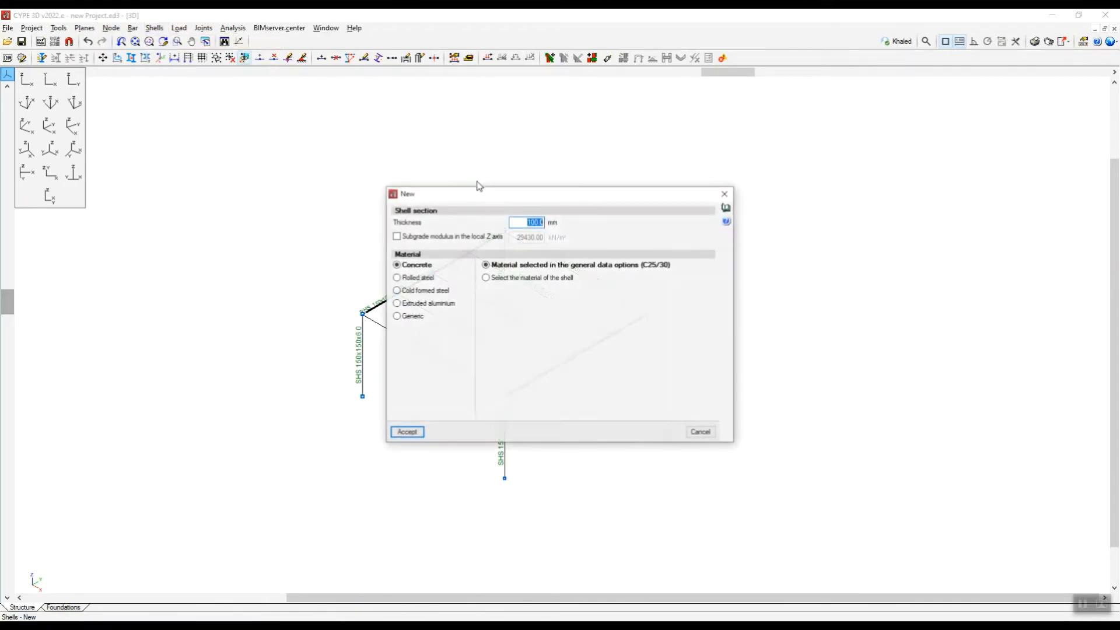
drag(507, 195, 548, 177)
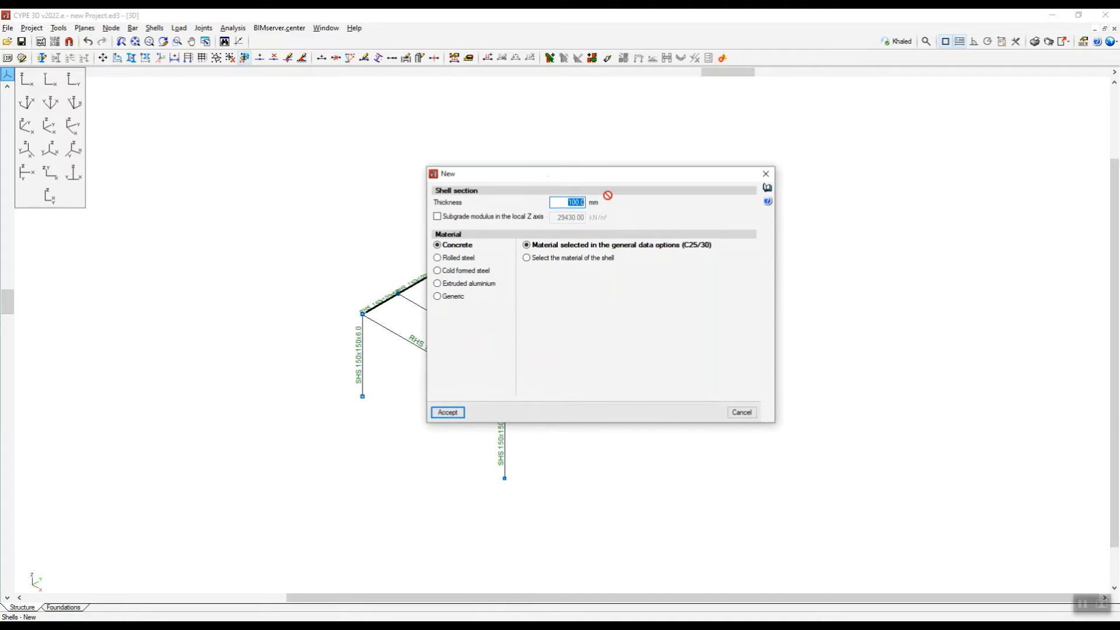
key(BackSpace)
text(6)
drag(596, 177, 516, 173)
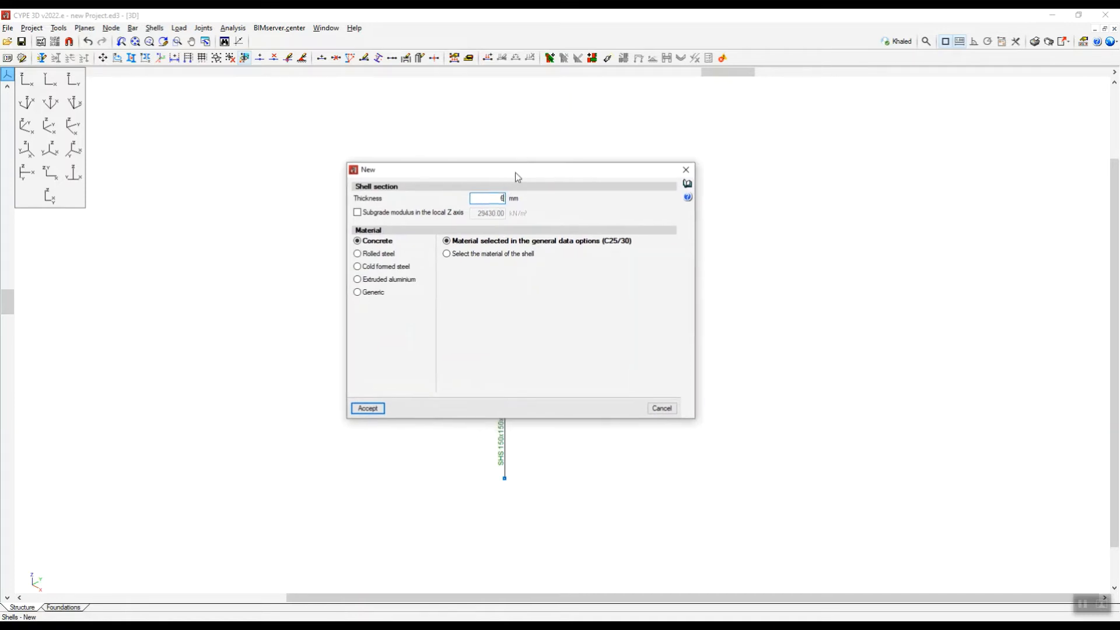
click(365, 254)
click(485, 269)
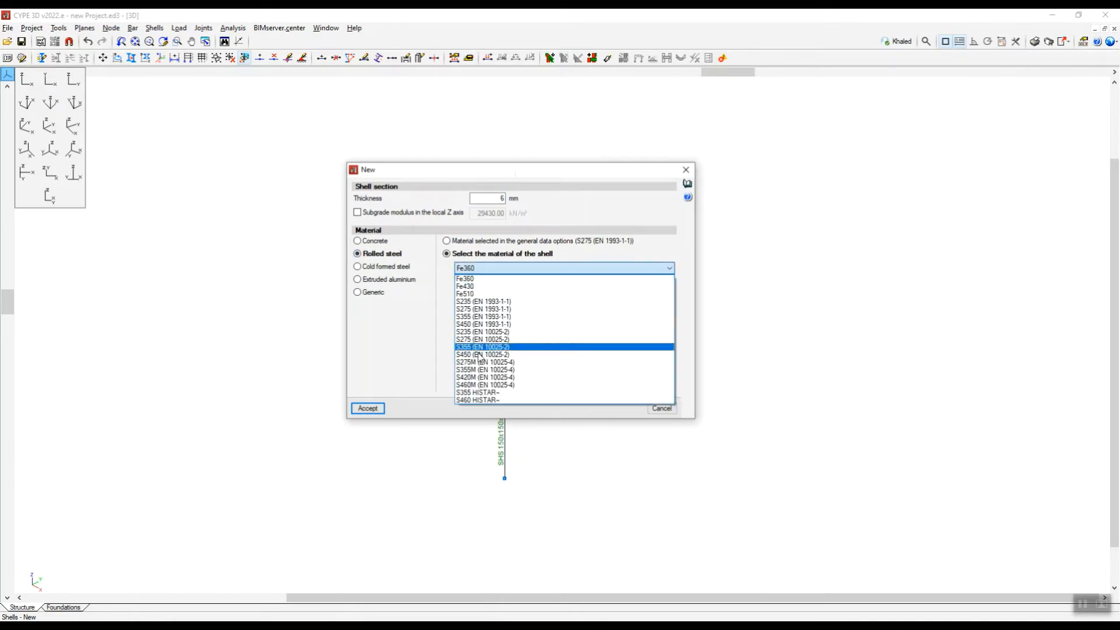
click(466, 309)
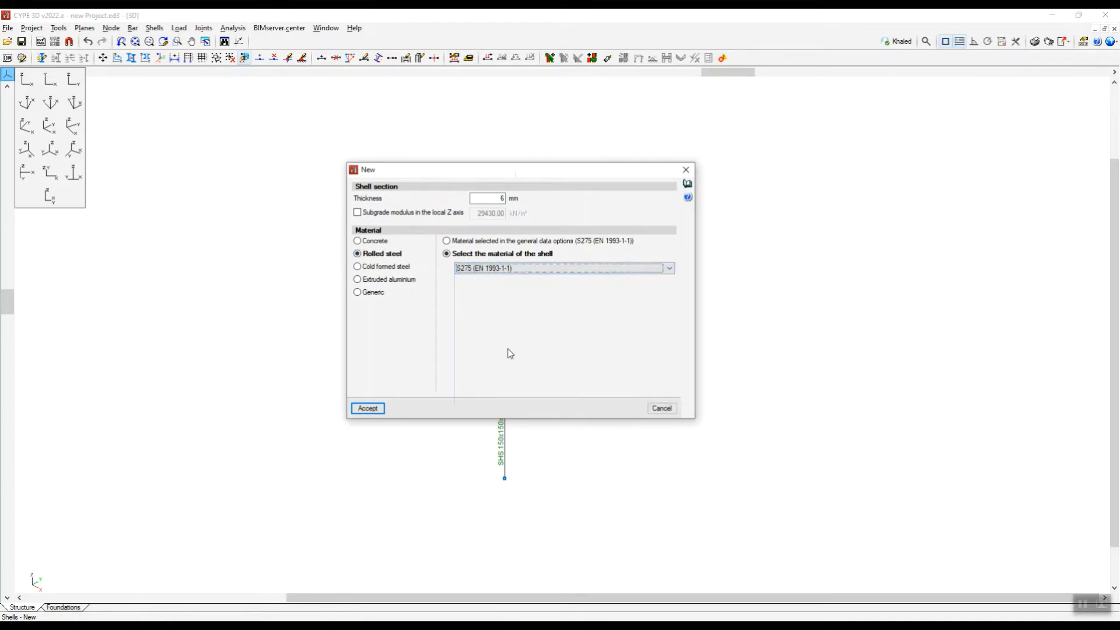
click(382, 409)
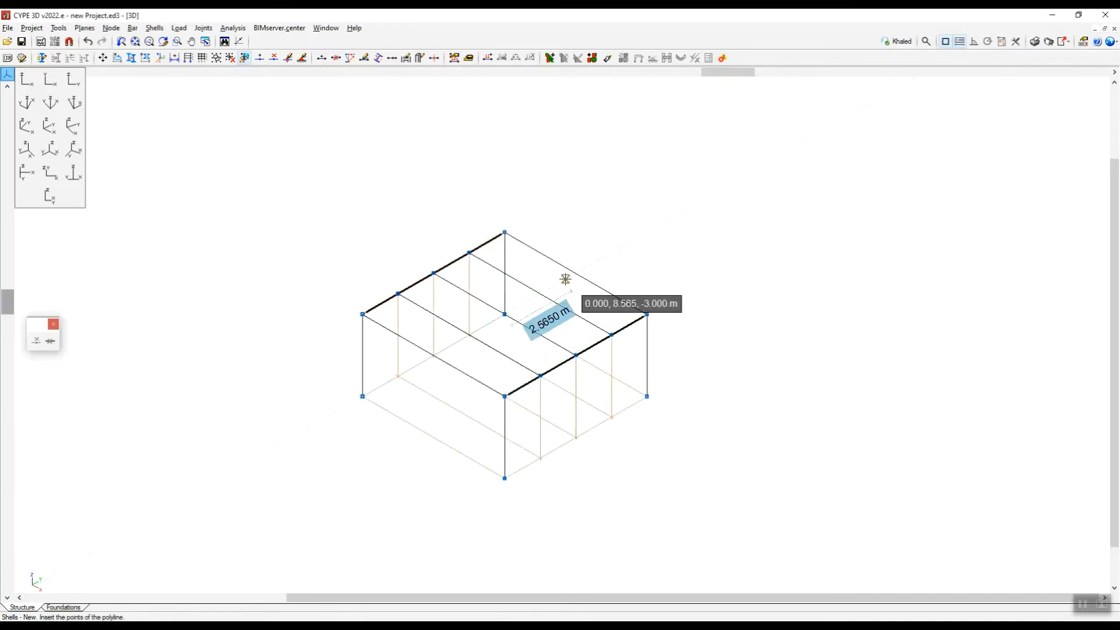
Outline the shell through the four top corners of the 6 m x 6 m frame and finish the polyline.
scroll(565, 280, up, 2)
click(441, 265)
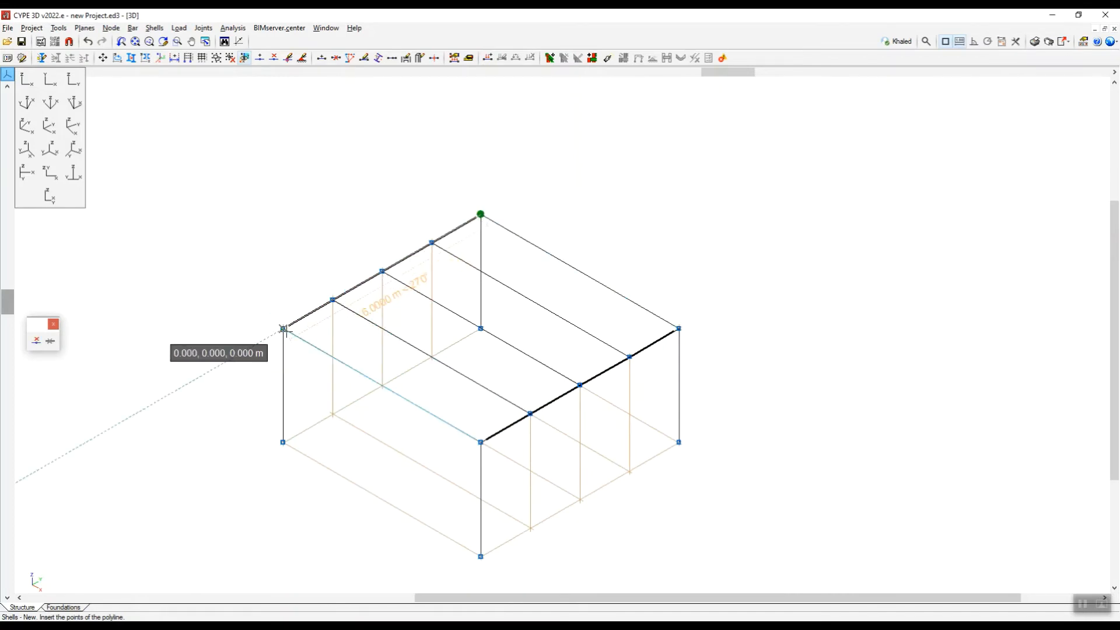
click(283, 329)
click(482, 442)
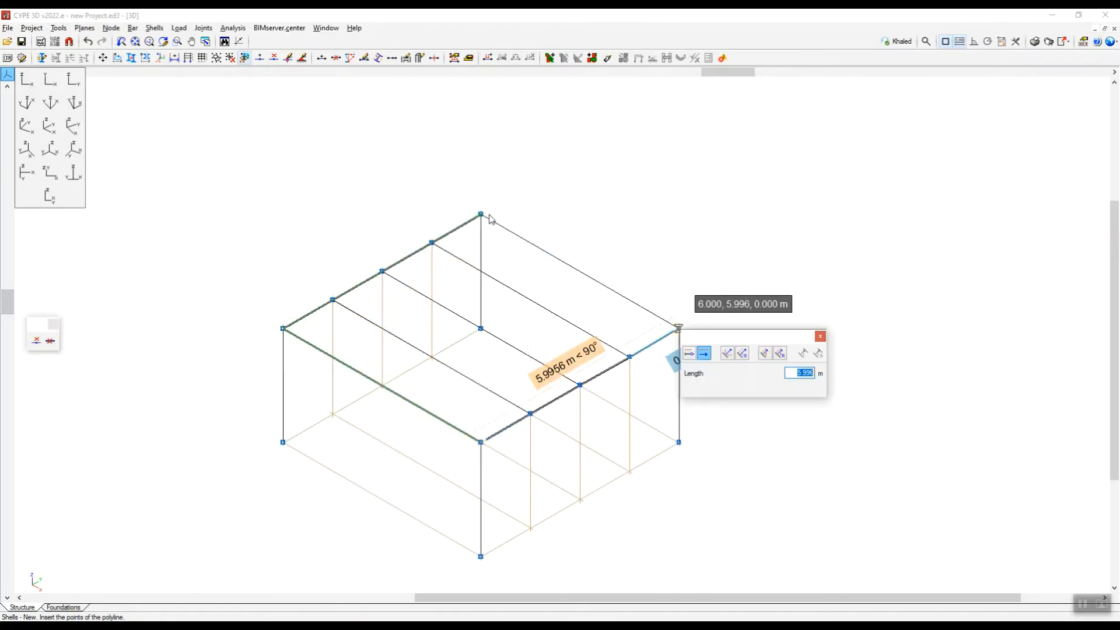
click(821, 337)
click(681, 330)
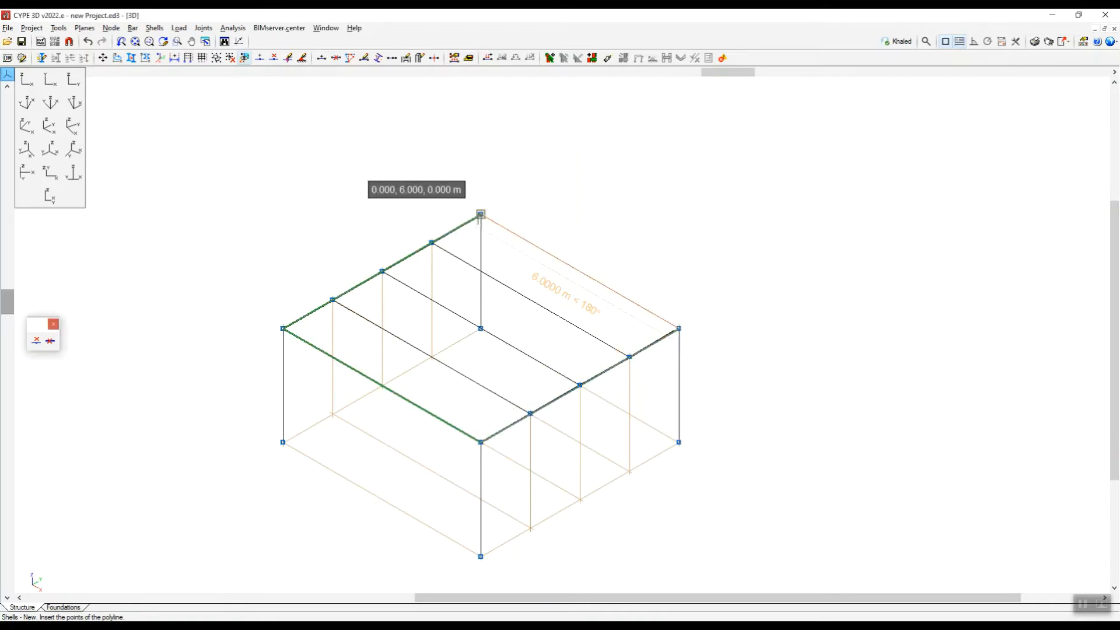
right_click(601, 178)
scroll(757, 210, down, 7)
scroll(666, 241, up, 12)
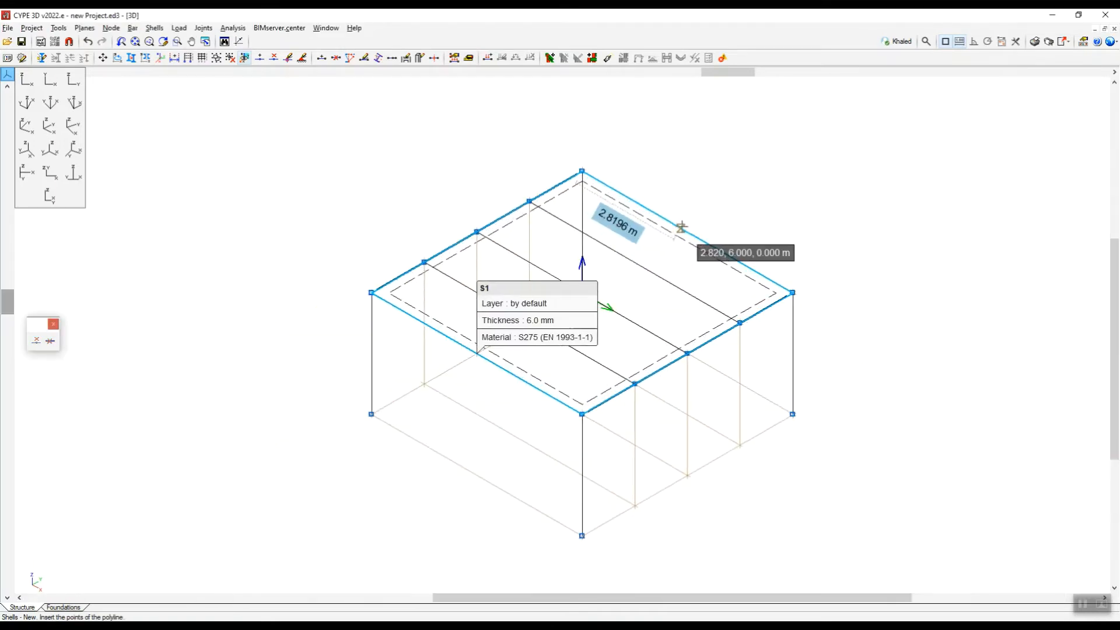
scroll(702, 318, down, 6)
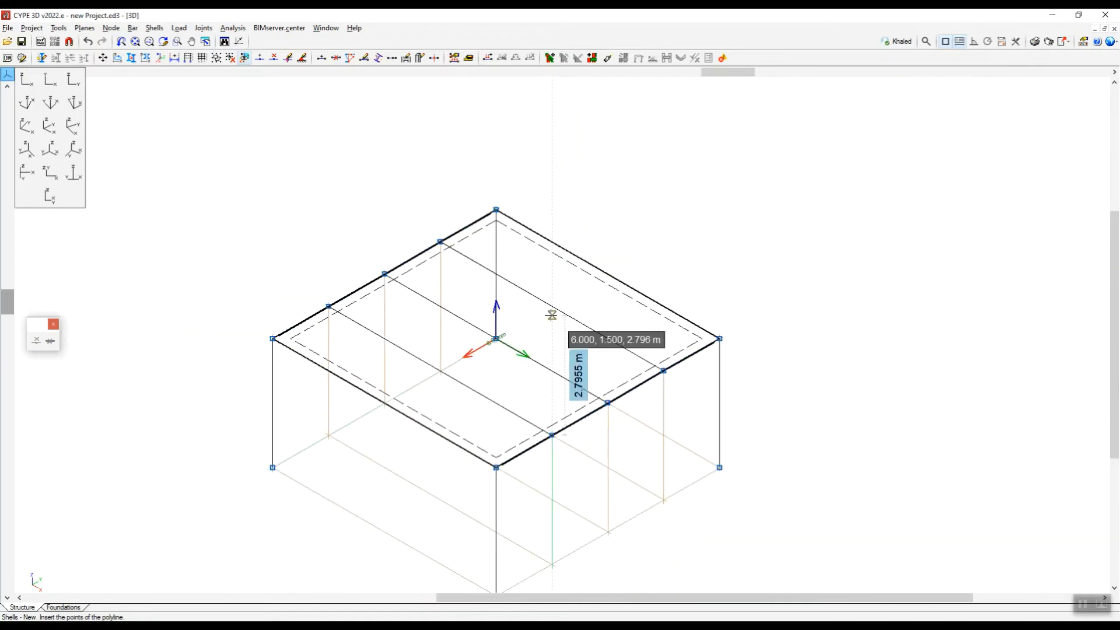
scroll(496, 353, up, 3)
scroll(496, 353, up, 3)
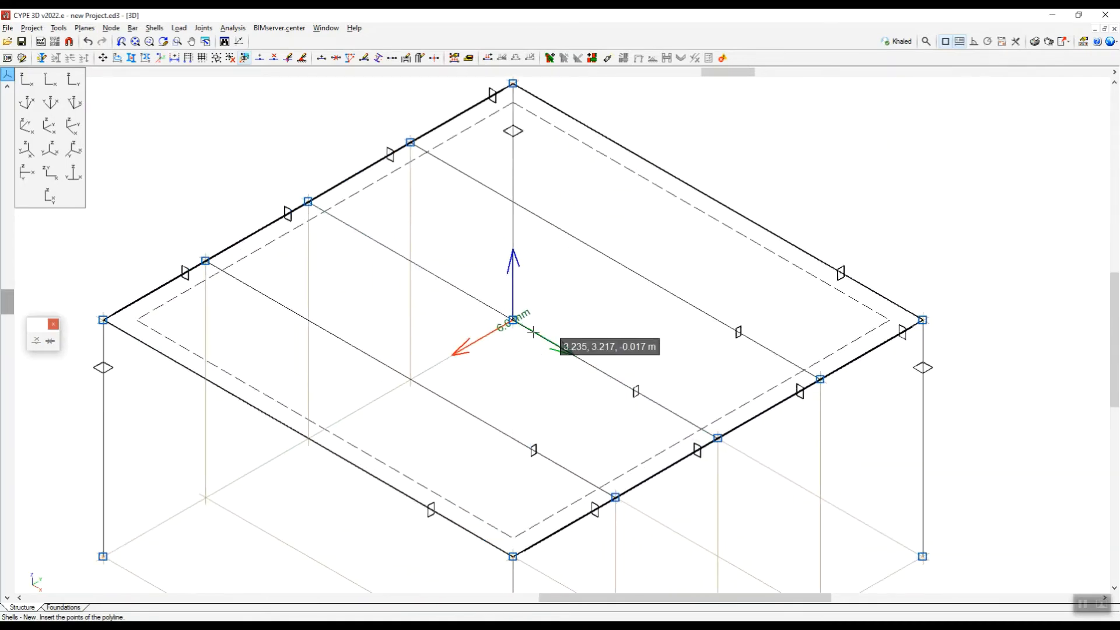
scroll(513, 319, up, 5)
scroll(610, 317, down, 3)
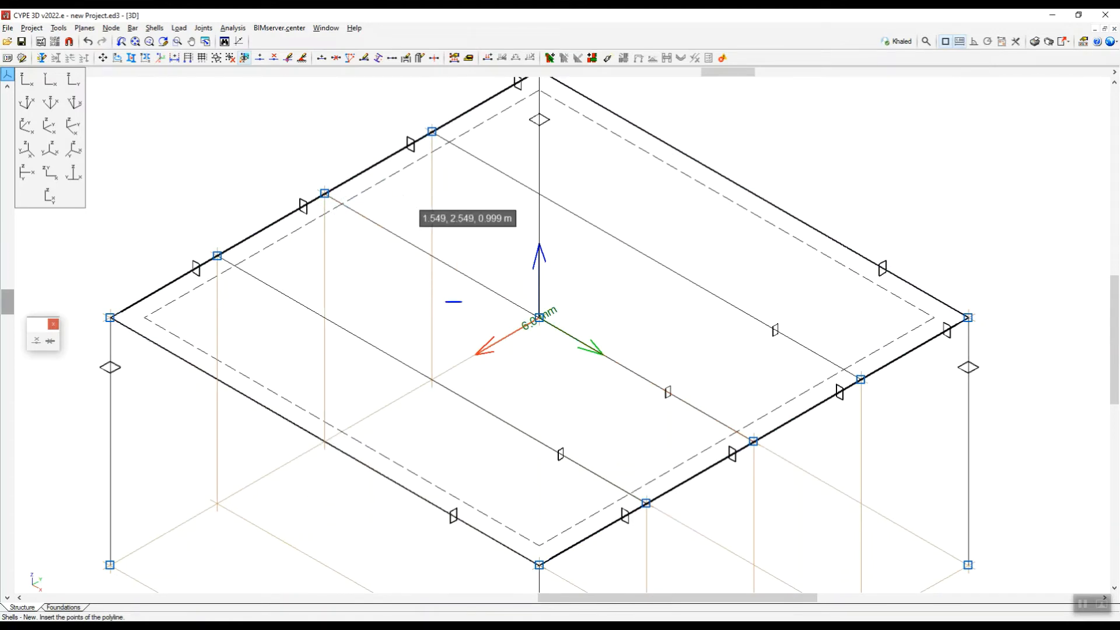
mouse_move(463, 301)
mouse_down()
mouse_move(532, 239)
mouse_move(629, 320)
mouse_move(535, 410)
mouse_move(450, 311)
mouse_move(470, 302)
mouse_up()
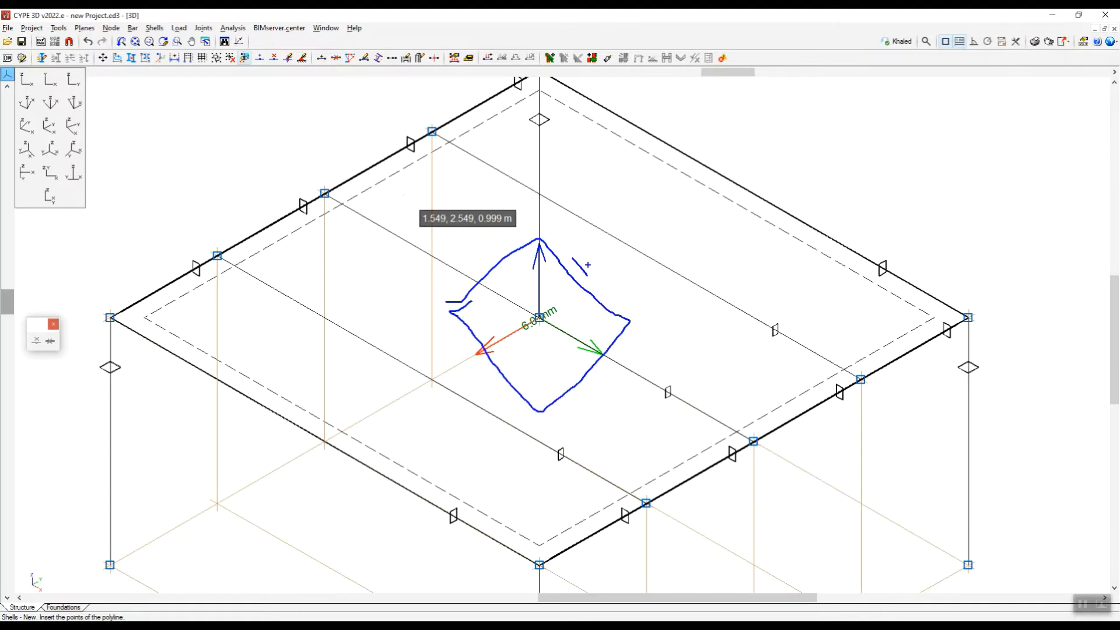
drag(588, 265, 610, 238)
mouse_move(585, 396)
mouse_down()
mouse_move(601, 415)
mouse_move(627, 388)
mouse_move(664, 376)
mouse_up()
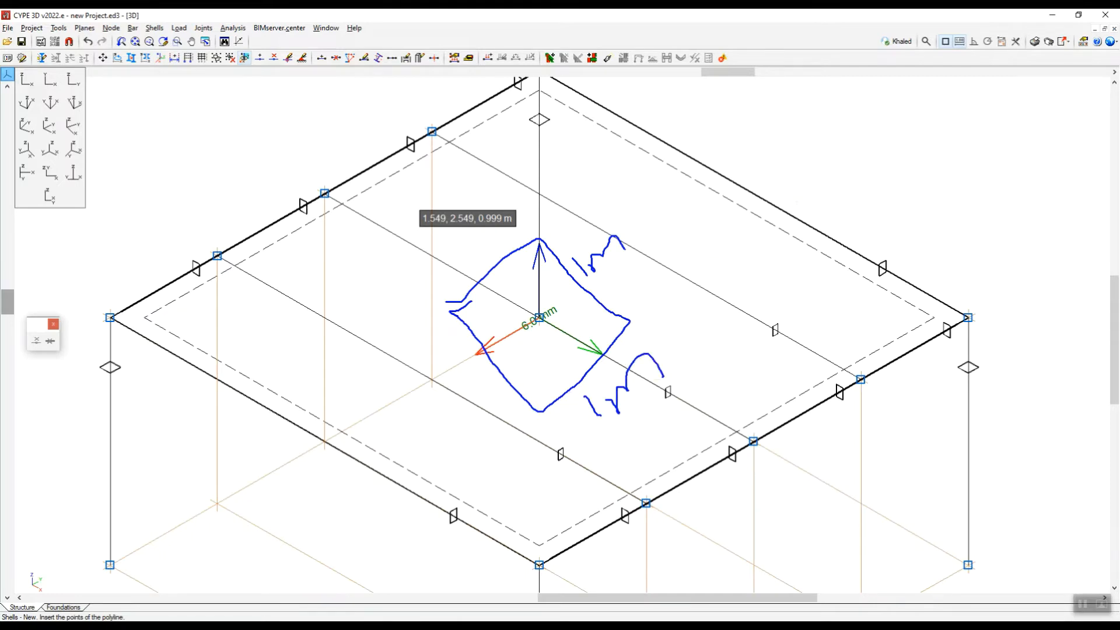
drag(847, 150, 847, 181)
mouse_move(877, 144)
mouse_down()
mouse_move(869, 173)
mouse_move(891, 188)
mouse_move(905, 161)
mouse_up()
mouse_move(877, 173)
mouse_down()
mouse_move(906, 164)
mouse_move(916, 184)
mouse_move(944, 183)
mouse_up()
mouse_move(966, 152)
mouse_down()
mouse_move(957, 160)
mouse_move(979, 203)
mouse_up()
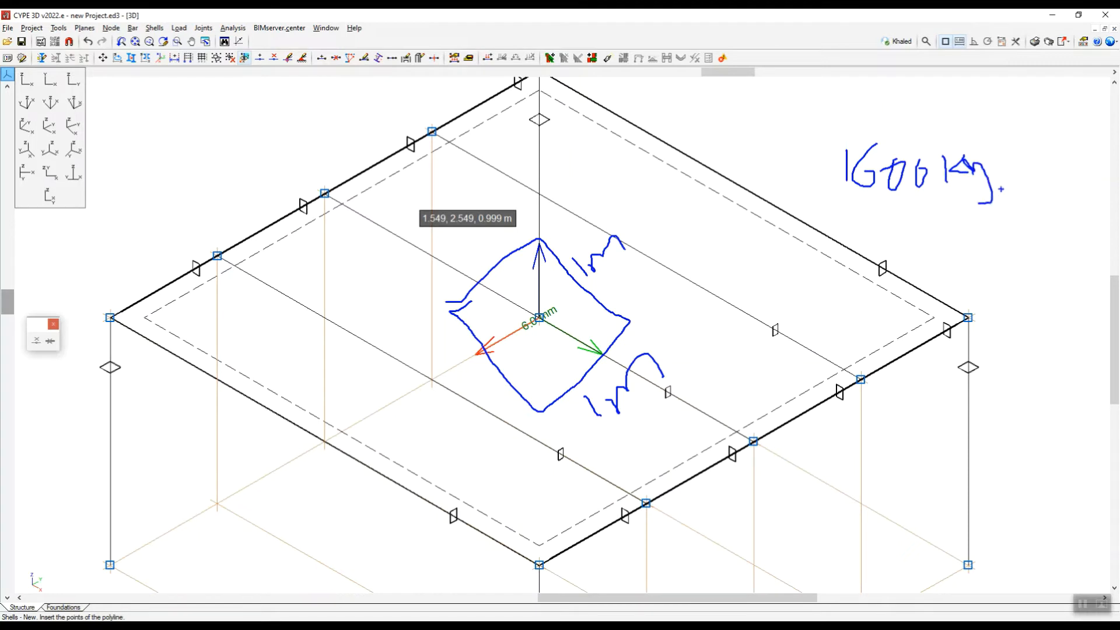
mouse_move(1019, 146)
mouse_down()
mouse_move(1011, 186)
mouse_move(1067, 182)
mouse_up()
drag(1075, 135, 1083, 157)
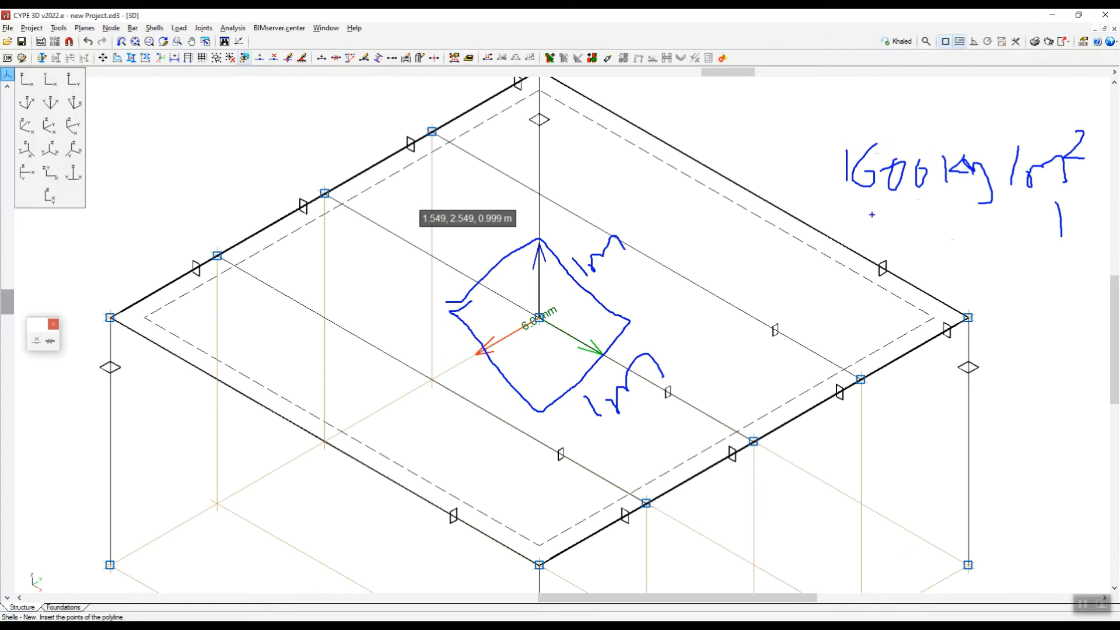
drag(873, 215, 873, 246)
mouse_move(904, 205)
mouse_down()
mouse_move(891, 247)
mouse_move(892, 238)
mouse_move(951, 252)
mouse_move(990, 220)
mouse_up()
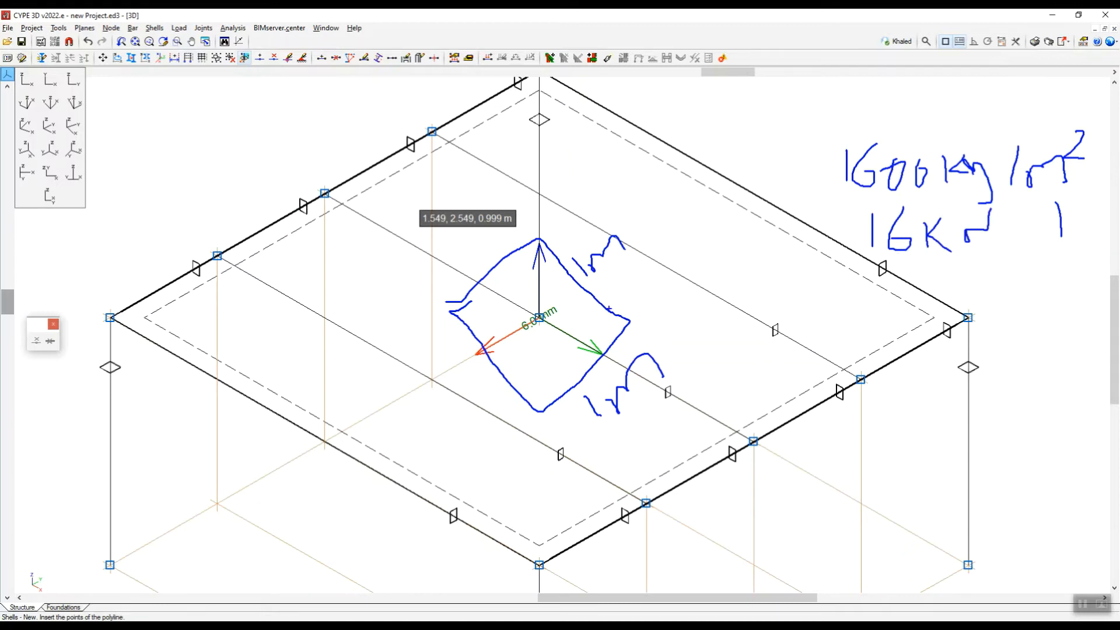
drag(606, 307, 601, 341)
drag(590, 309, 585, 350)
drag(566, 294, 562, 332)
mouse_move(554, 298)
mouse_down()
mouse_move(549, 363)
mouse_move(532, 357)
mouse_up()
mouse_move(519, 293)
mouse_down()
mouse_move(504, 345)
mouse_move(497, 330)
mouse_up()
mouse_move(92, 338)
mouse_down()
mouse_move(462, 607)
mouse_move(478, 591)
mouse_up()
drag(217, 497, 234, 545)
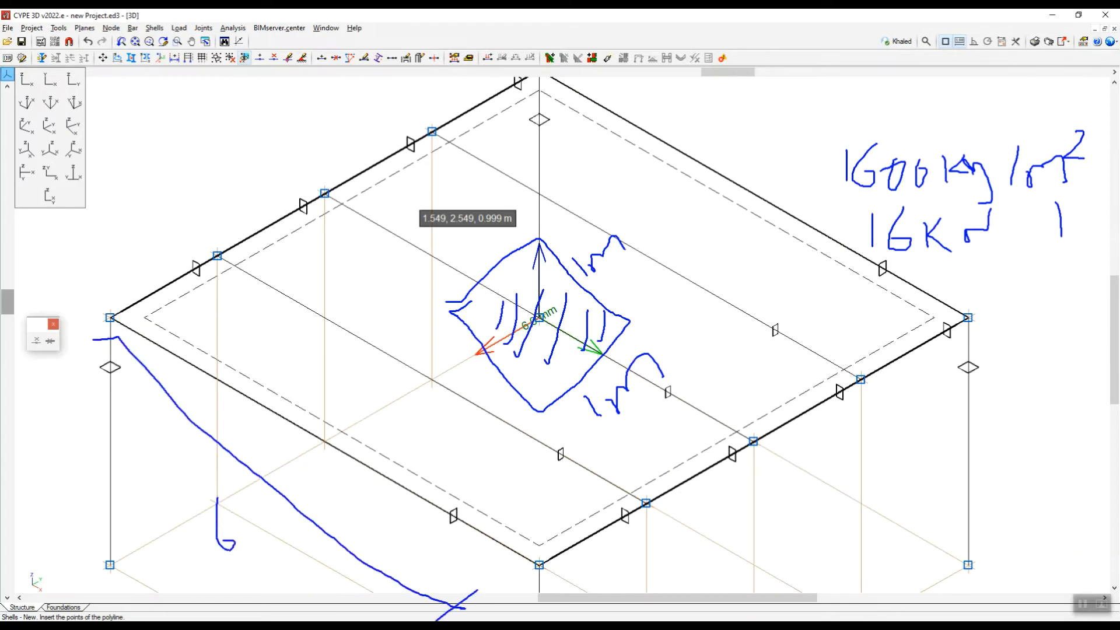
mouse_move(426, 336)
mouse_down()
mouse_move(443, 330)
mouse_move(516, 422)
mouse_move(501, 443)
mouse_up()
drag(437, 392, 451, 407)
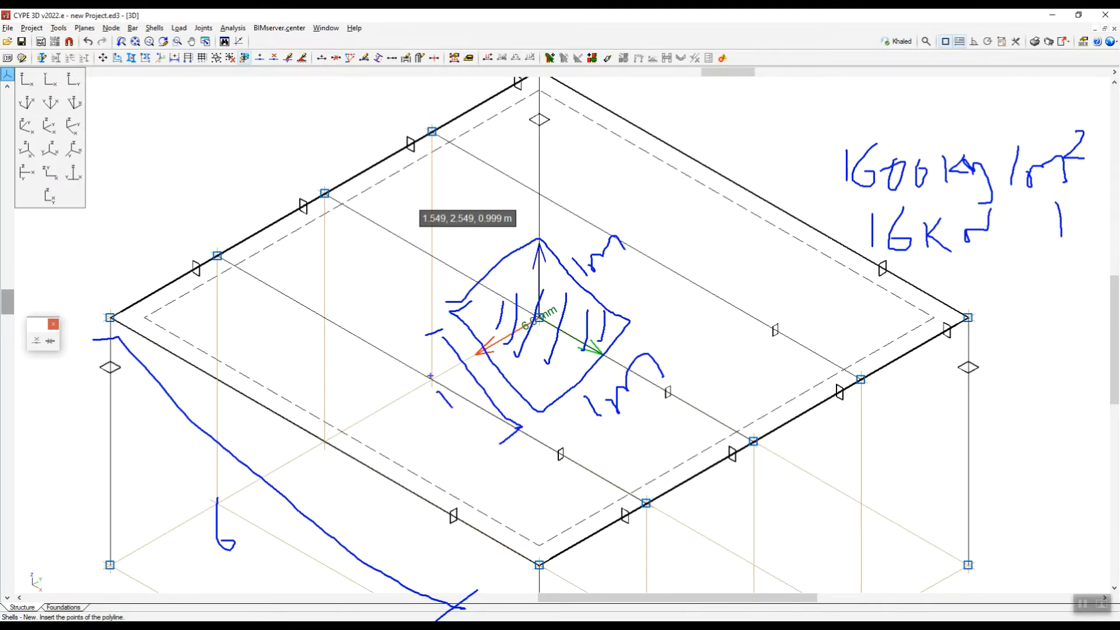
drag(346, 179, 483, 274)
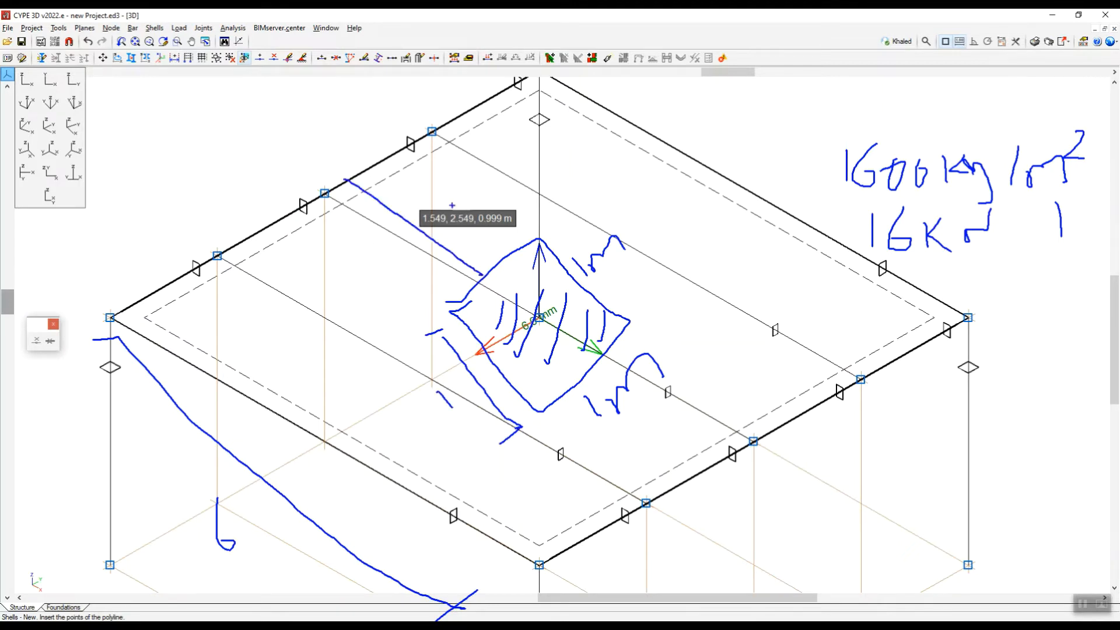
mouse_move(457, 214)
mouse_down()
mouse_move(518, 226)
mouse_move(508, 233)
mouse_up()
drag(487, 190, 501, 188)
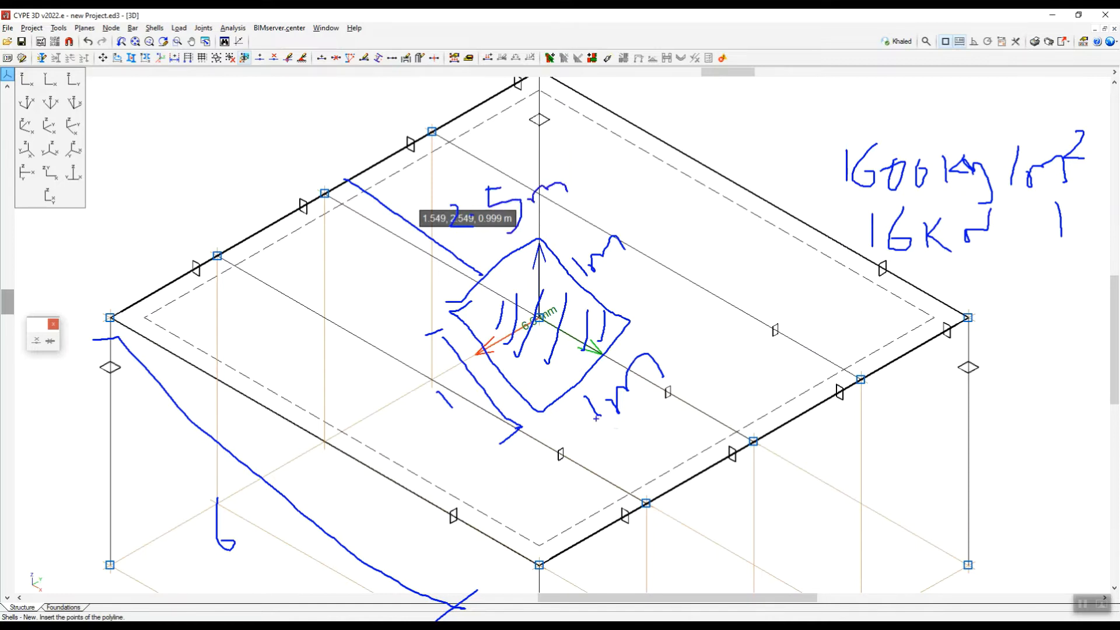
drag(560, 405, 663, 498)
drag(645, 439, 654, 461)
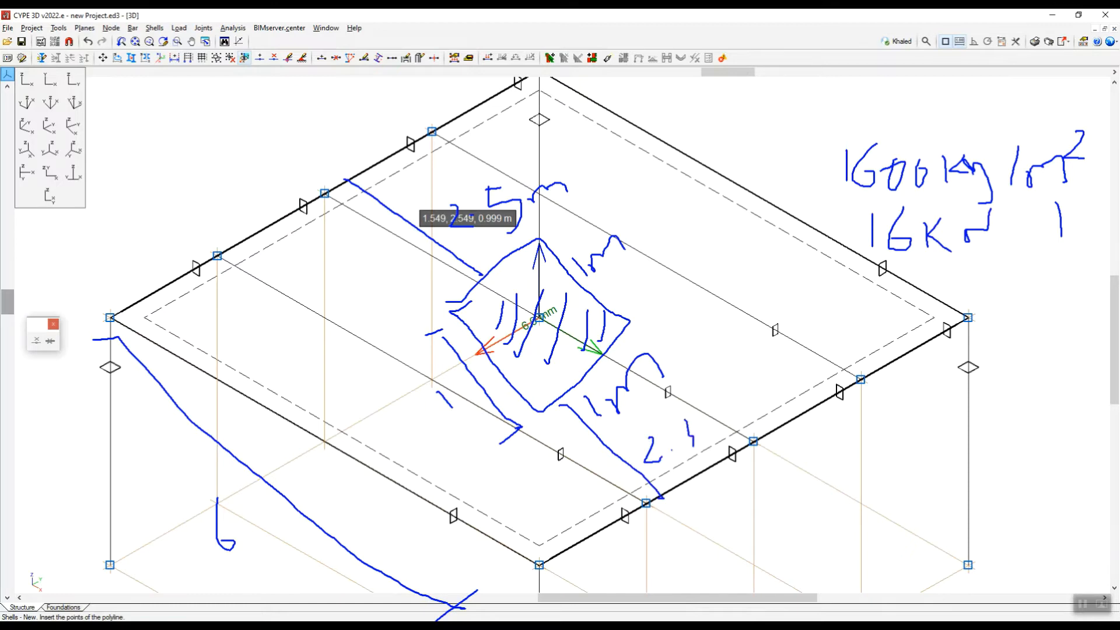
drag(711, 411, 741, 390)
key(Escape)
scroll(674, 347, down, 5)
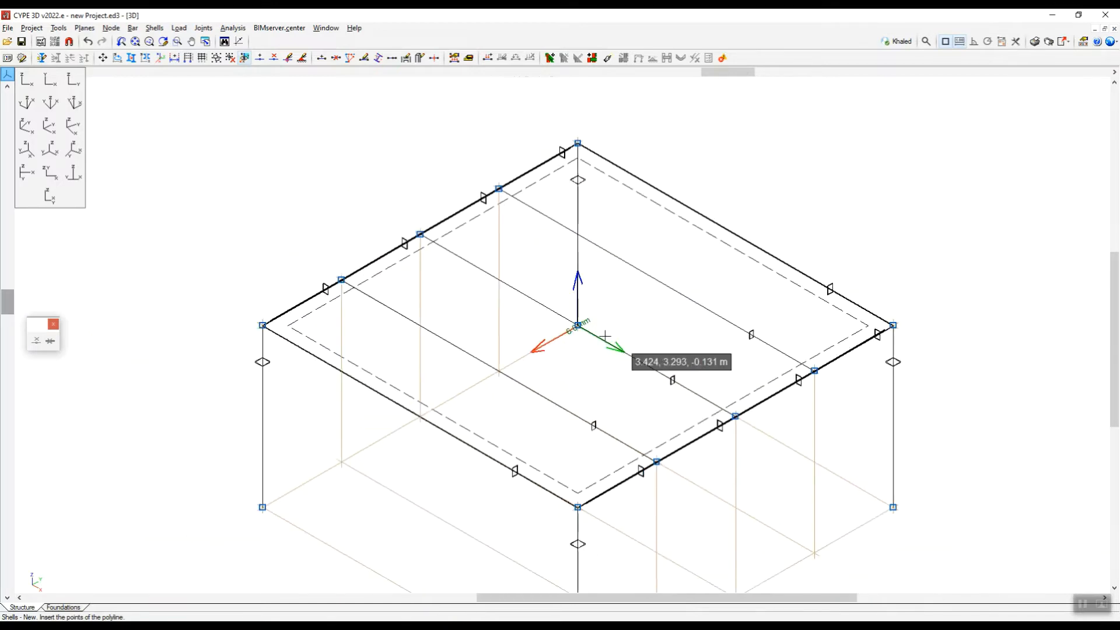
scroll(672, 333, up, 2)
scroll(580, 327, up, 3)
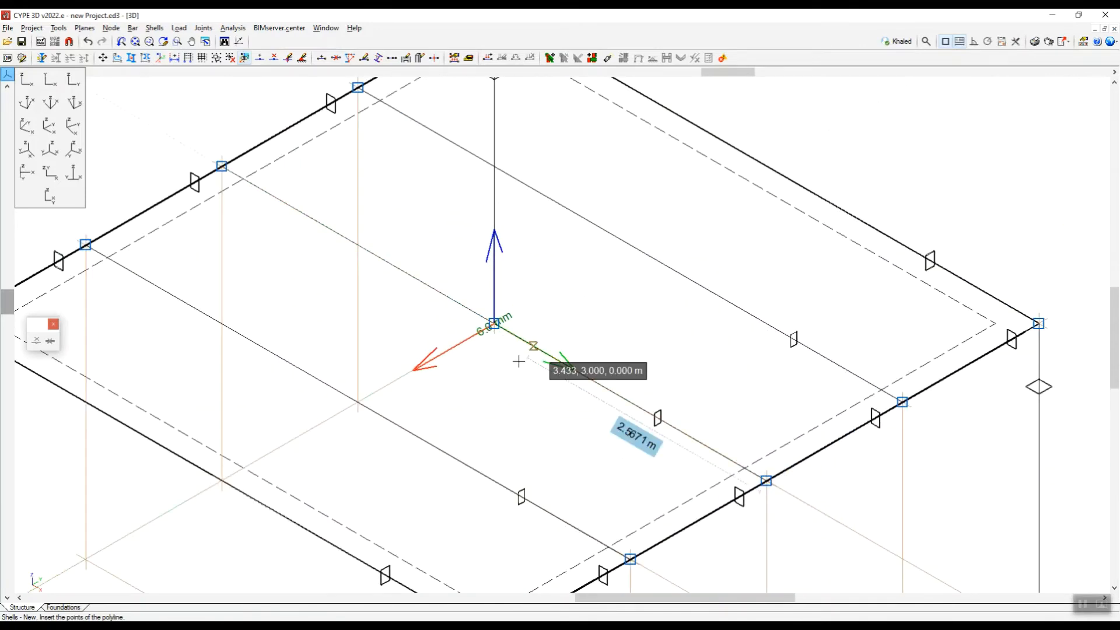
scroll(590, 353, down, 4)
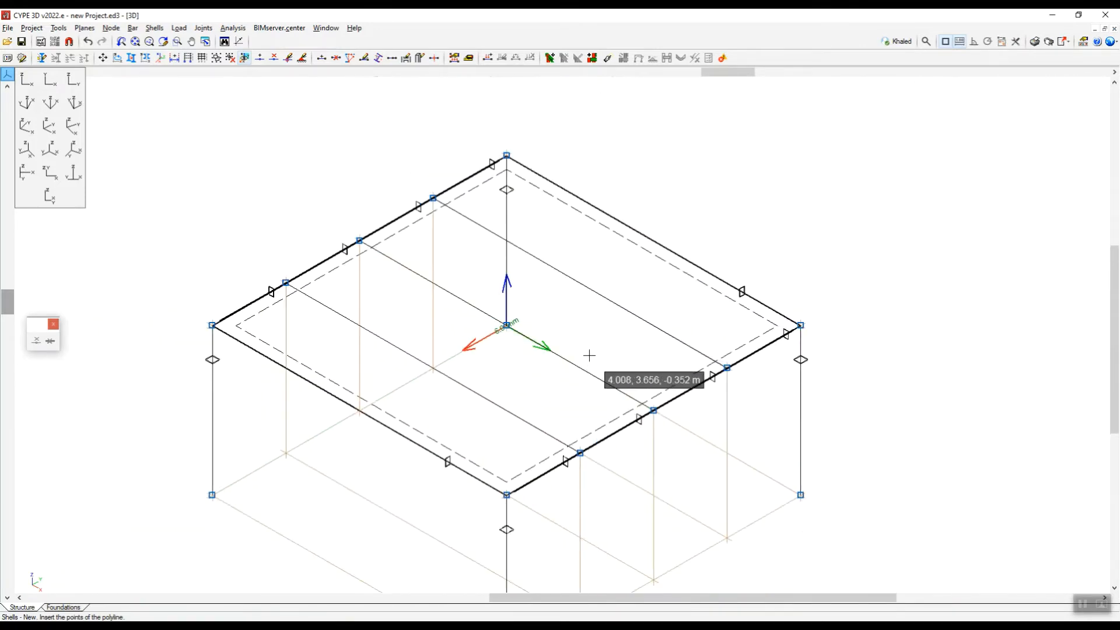
scroll(526, 350, up, 4)
scroll(417, 249, up, 2)
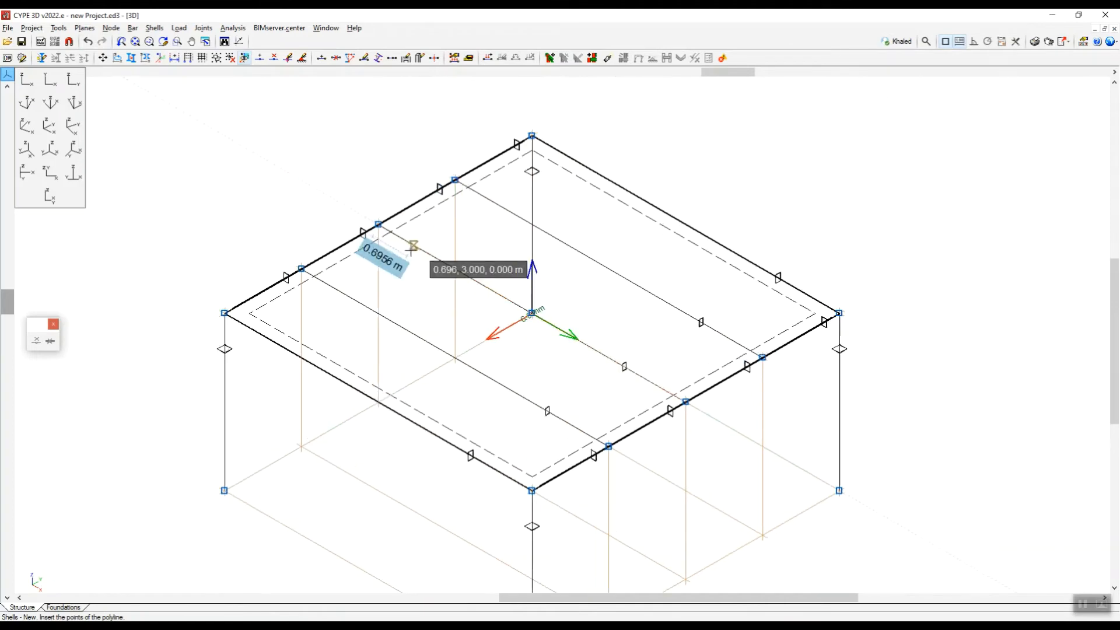
scroll(362, 239, down, 3)
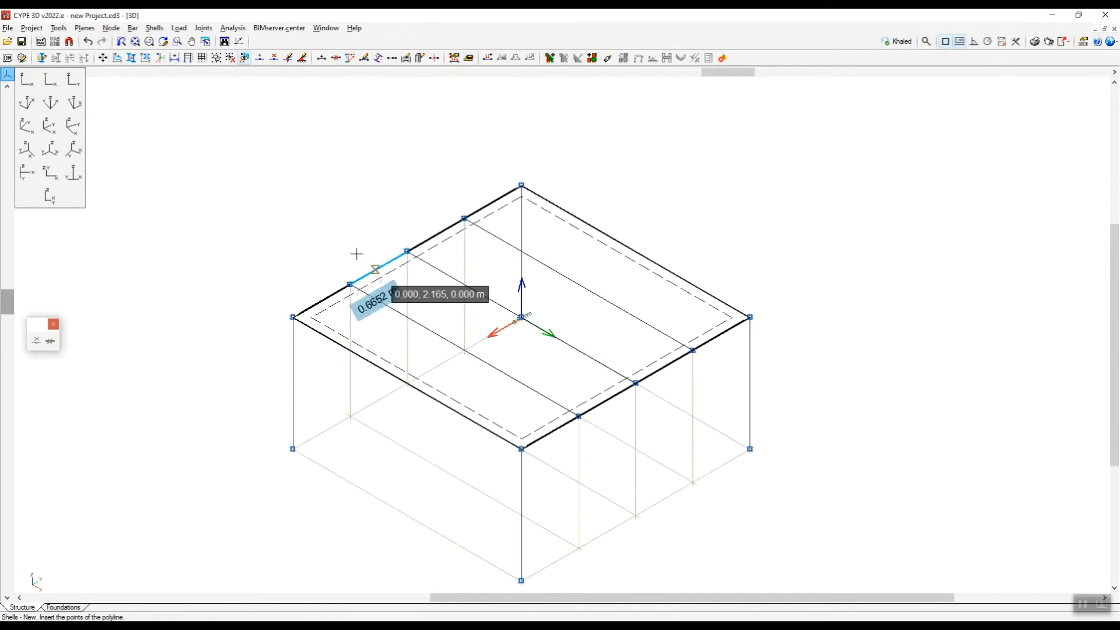
click(112, 29)
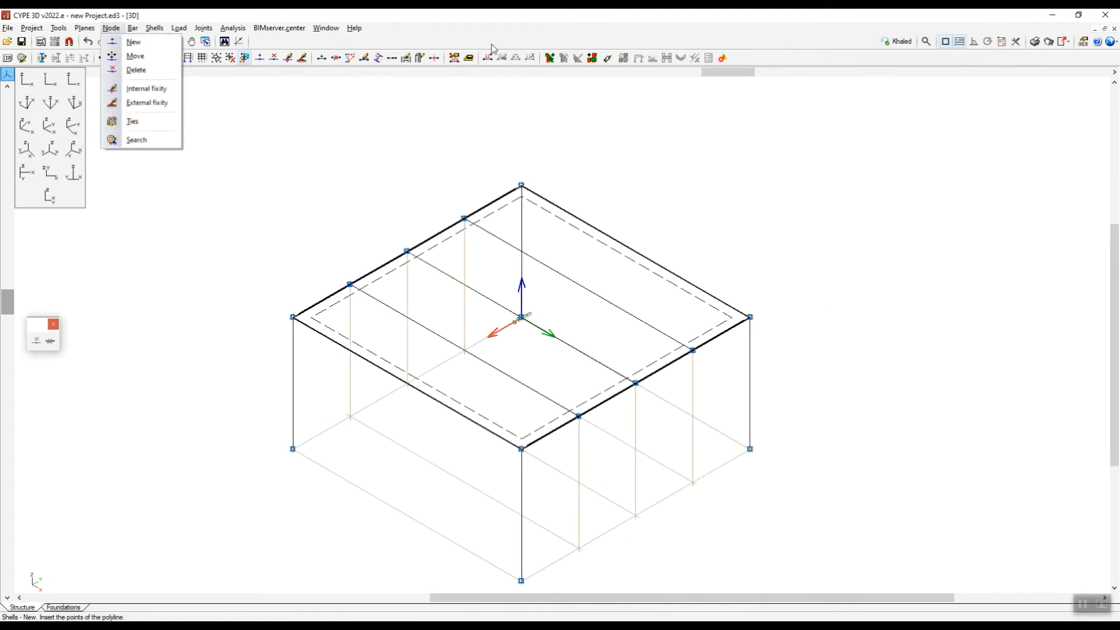
click(516, 71)
scroll(533, 310, up, 3)
scroll(603, 317, down, 3)
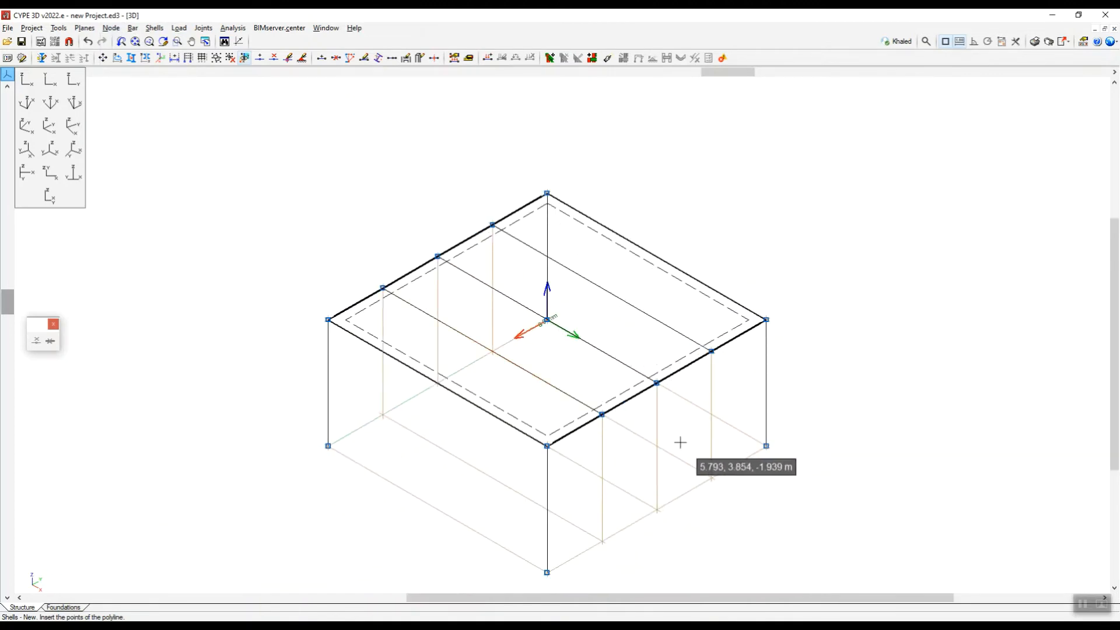
scroll(680, 442, up, 2)
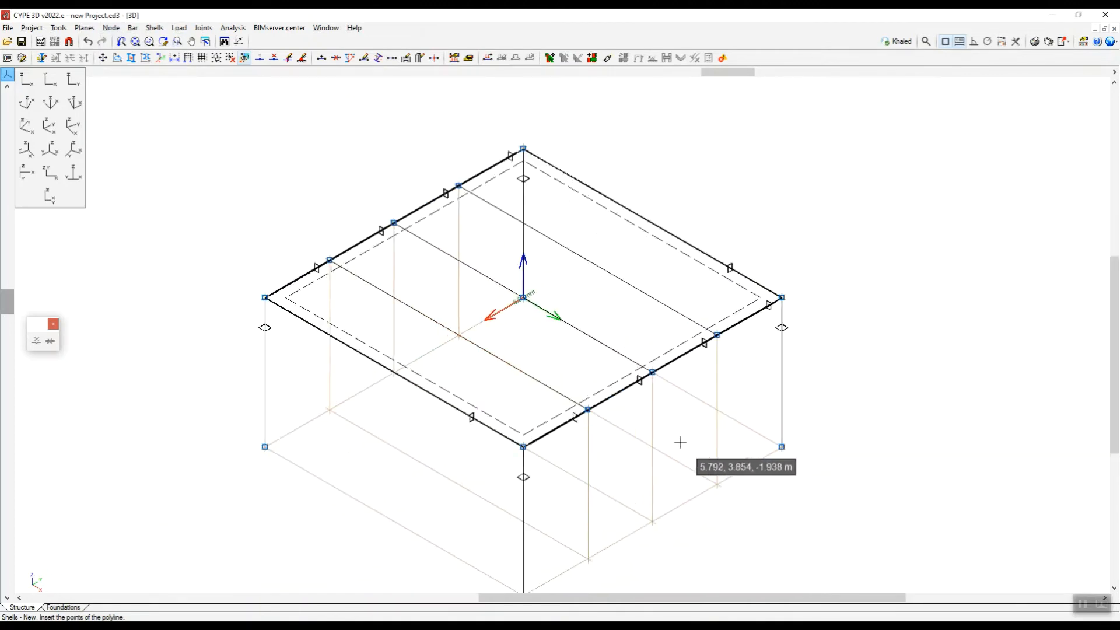
Turn off the reference lines in the References settings so they are hidden from the structure view.
click(88, 28)
click(115, 42)
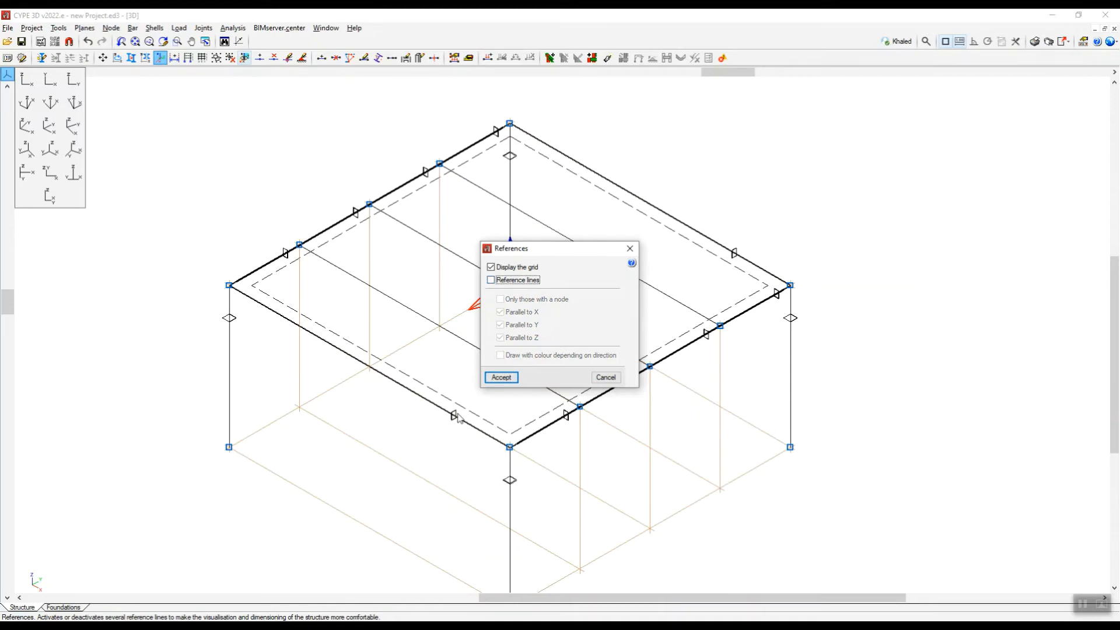
click(501, 378)
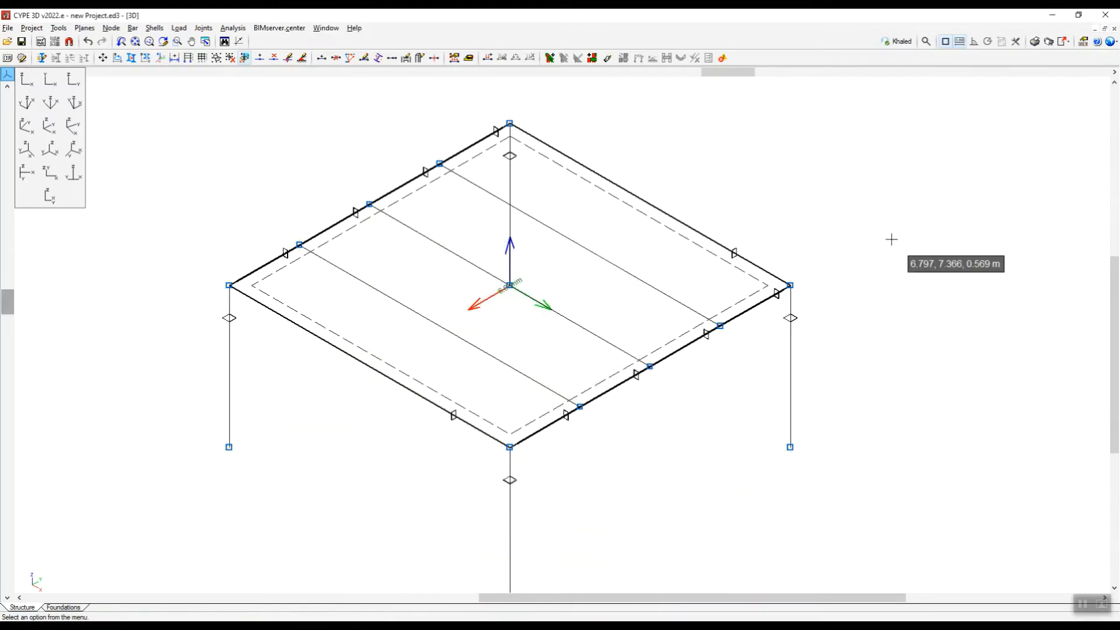
scroll(525, 269, up, 4)
scroll(626, 259, down, 1)
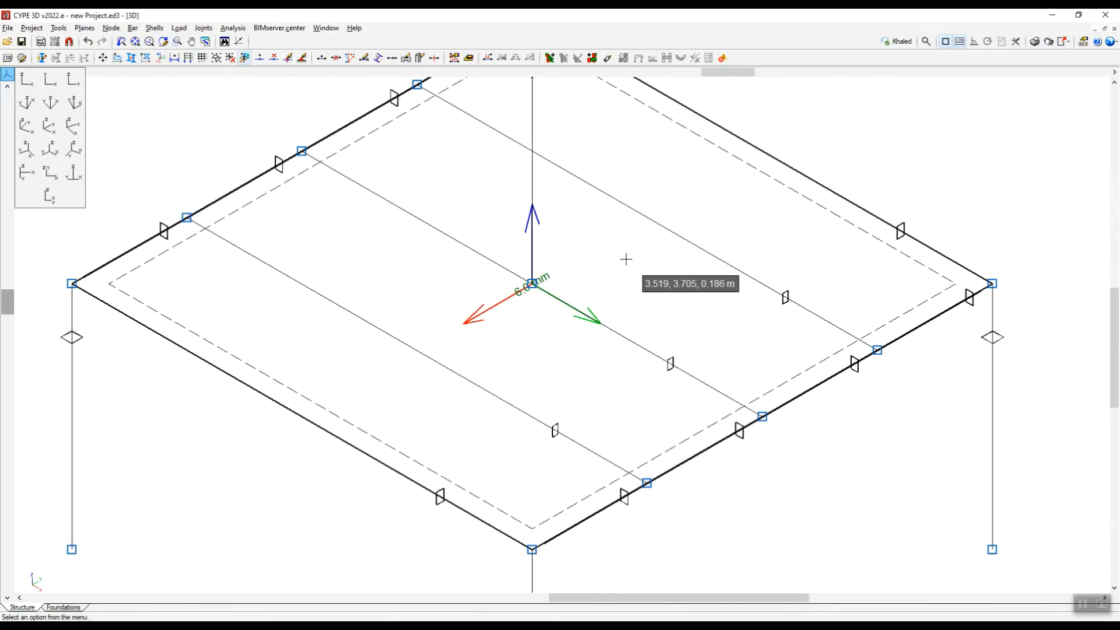
scroll(629, 258, down, 2)
scroll(577, 280, up, 4)
scroll(592, 273, down, 3)
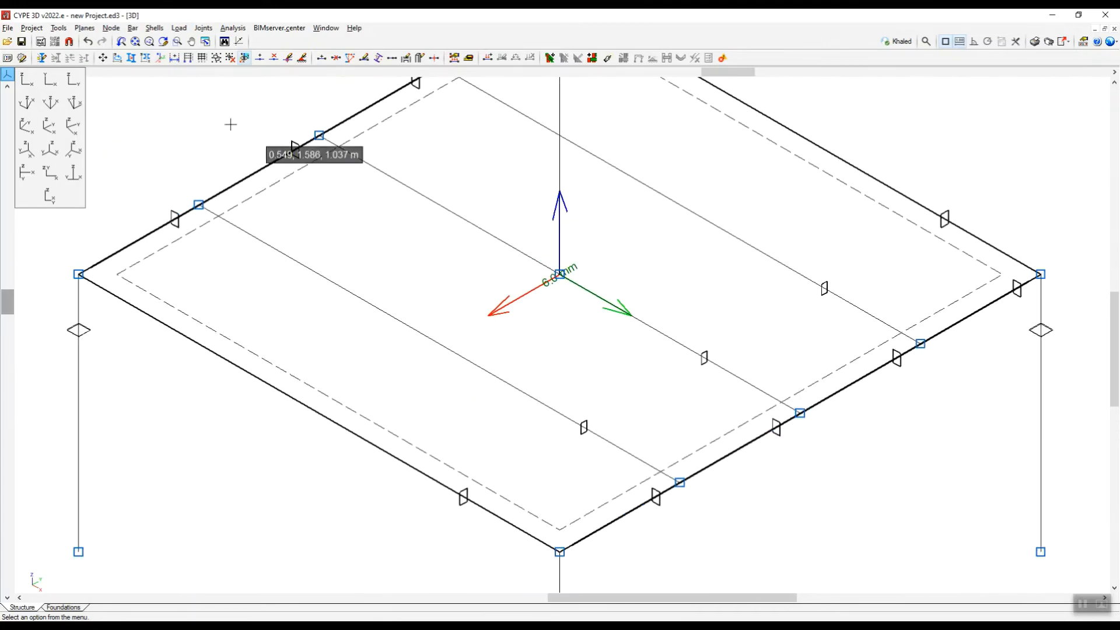
scroll(495, 348, down, 2)
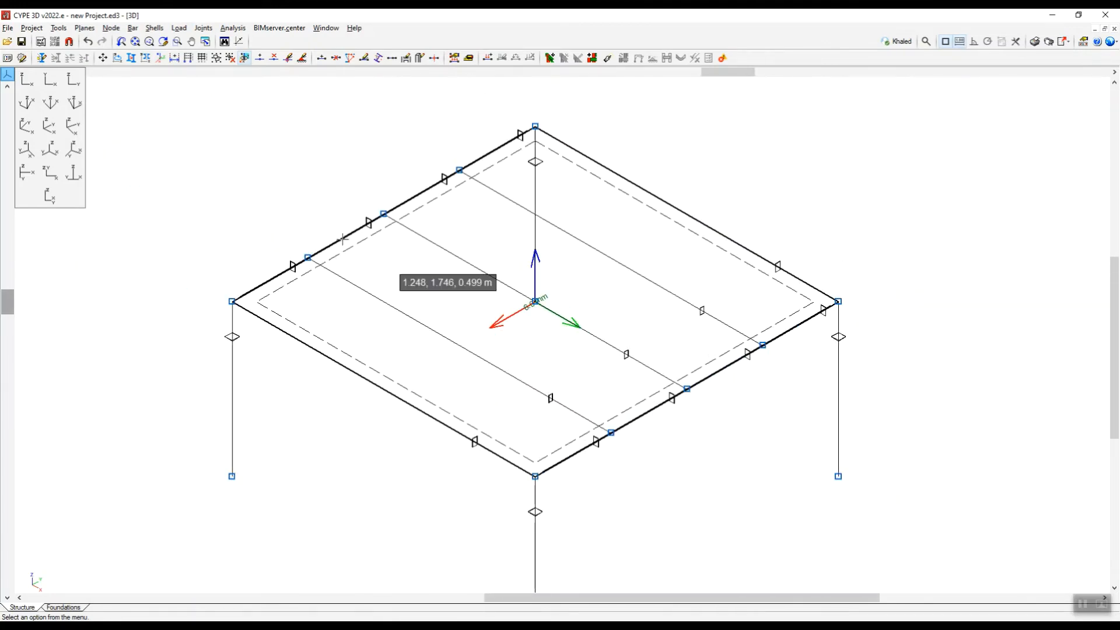
Try a new node on the middle beam between N7 and N8, undo it, and insert the node 2.5 m from N7.
click(115, 30)
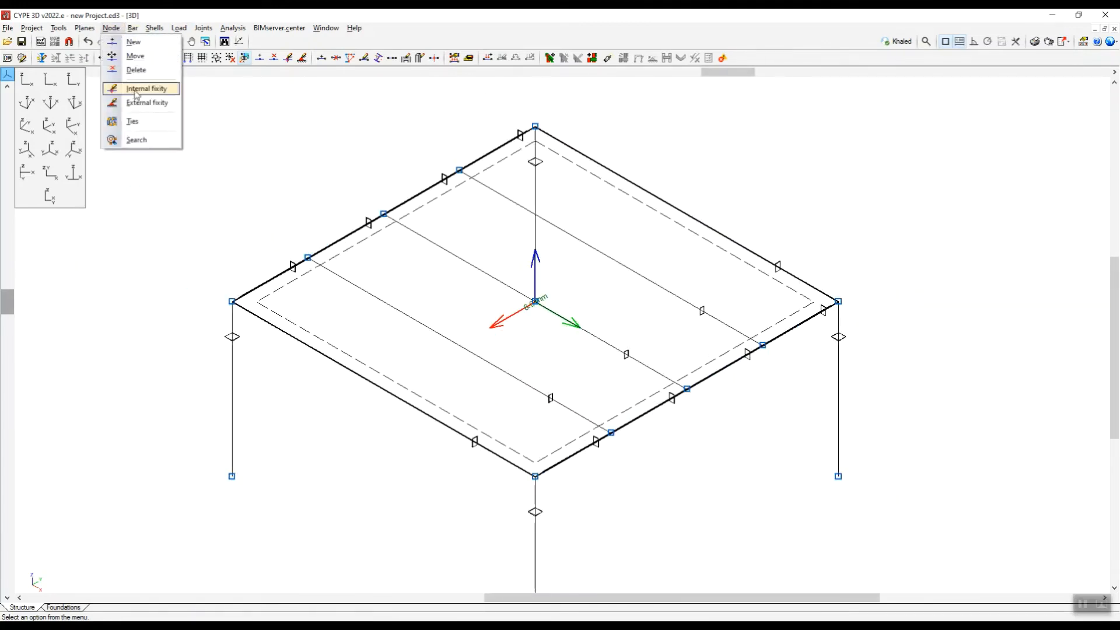
click(137, 44)
scroll(533, 300, up, 2)
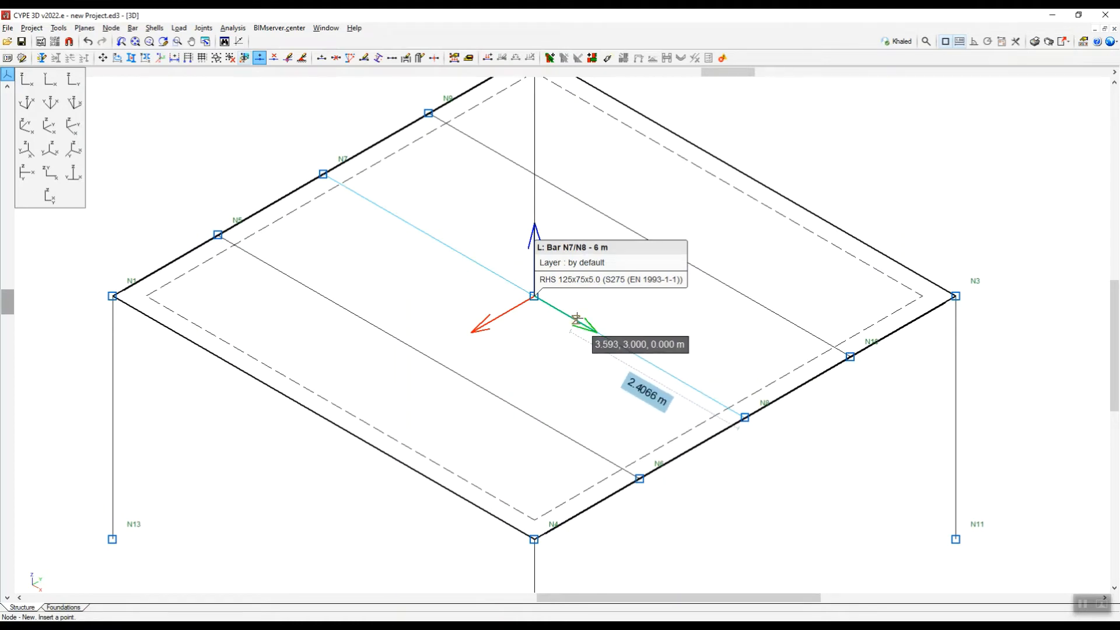
click(576, 321)
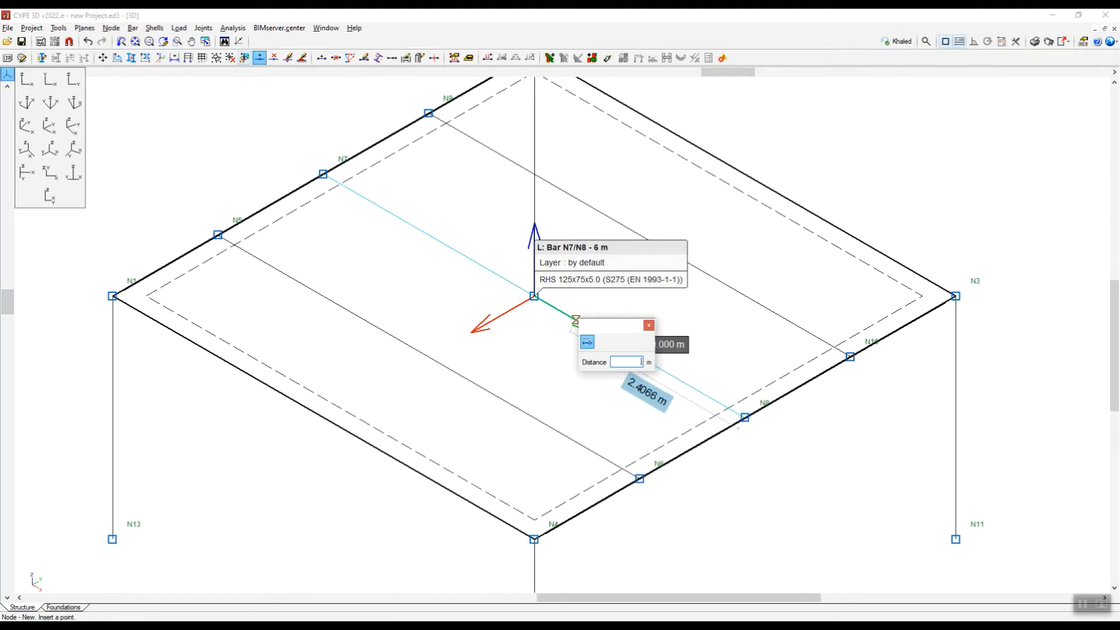
key(Return)
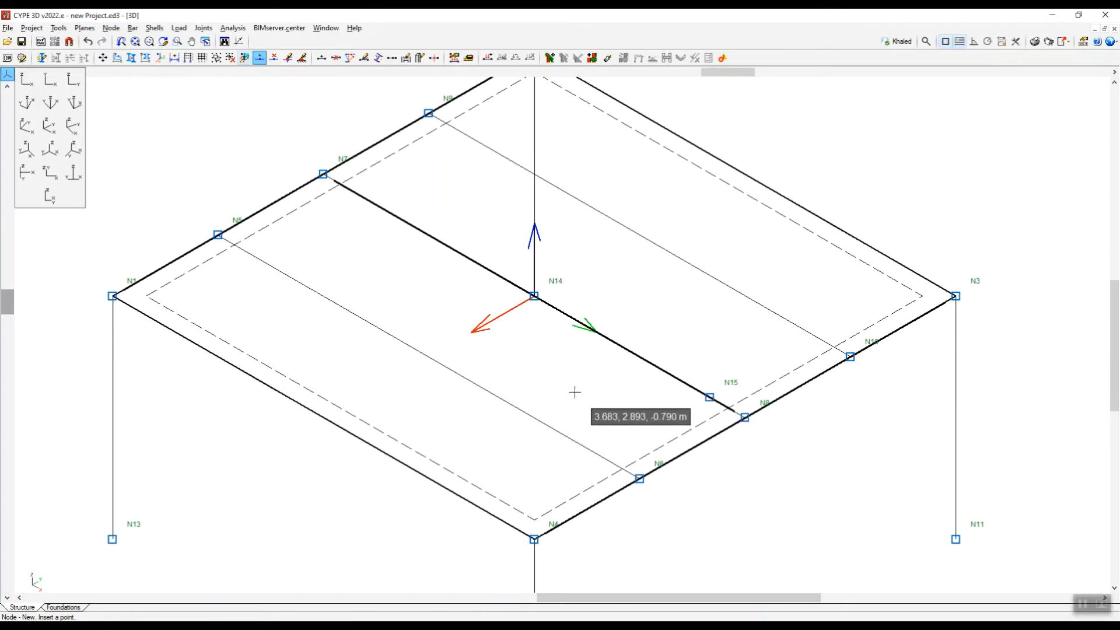
key(ctrl+z)
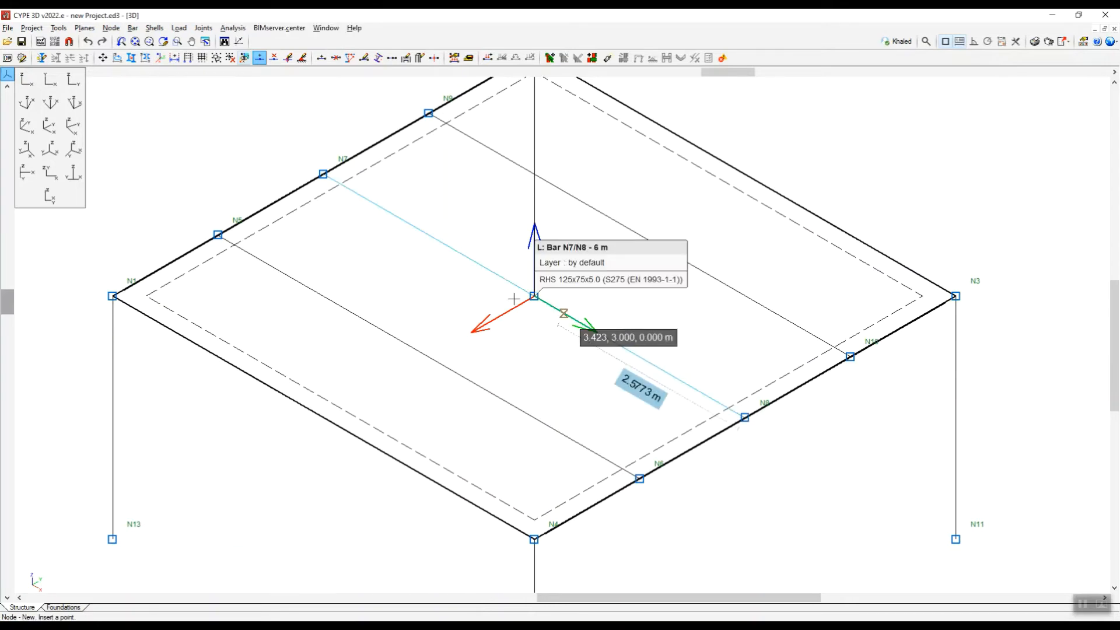
scroll(461, 318, down, 2)
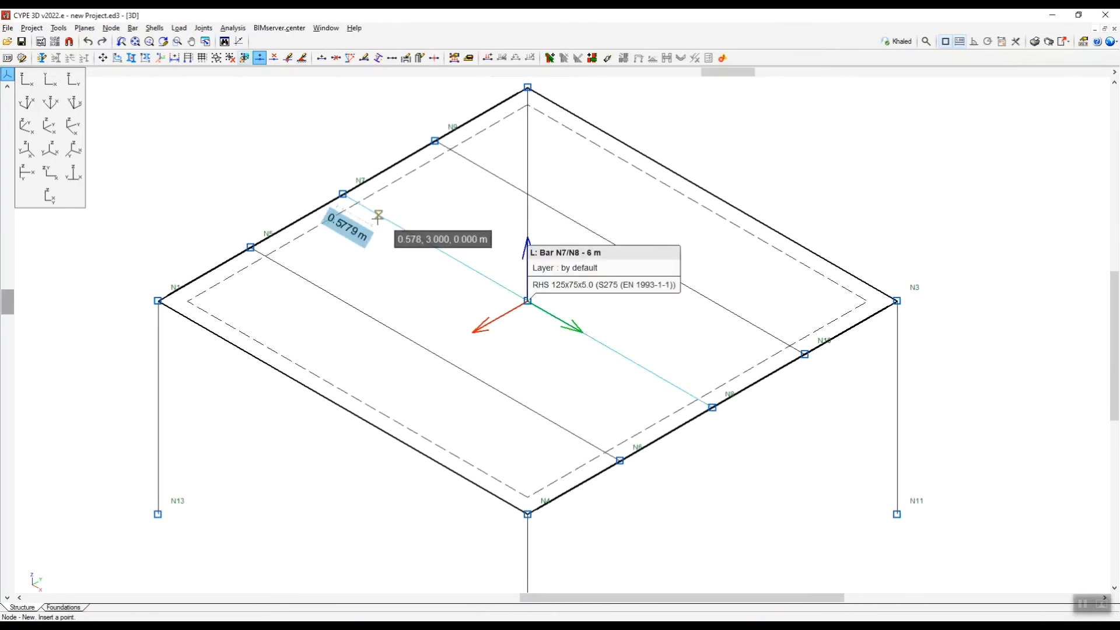
click(388, 221)
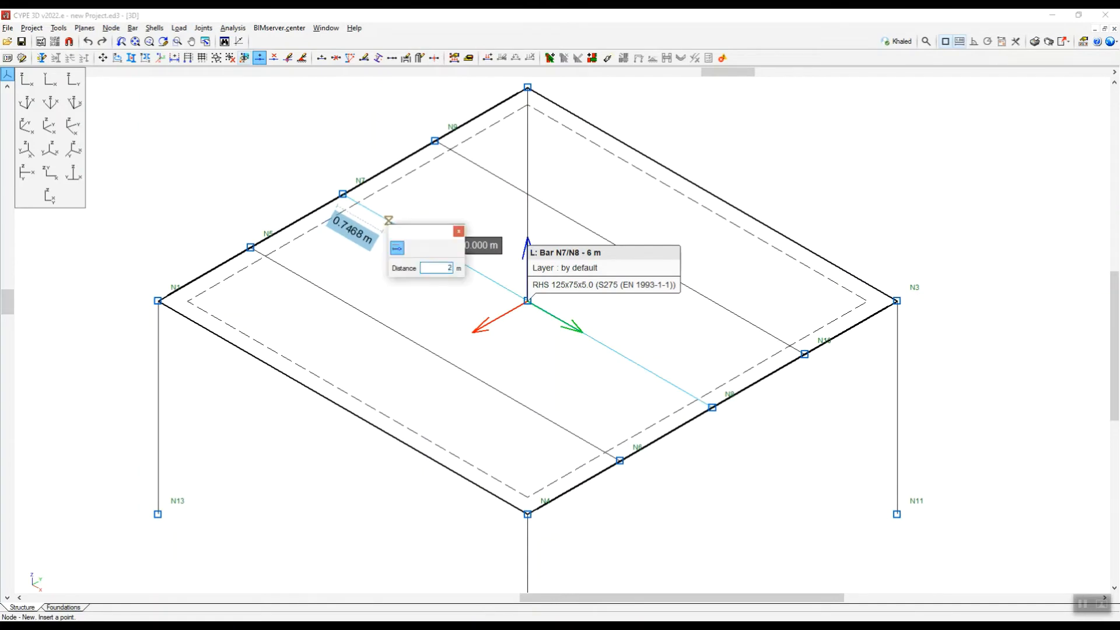
key(Return)
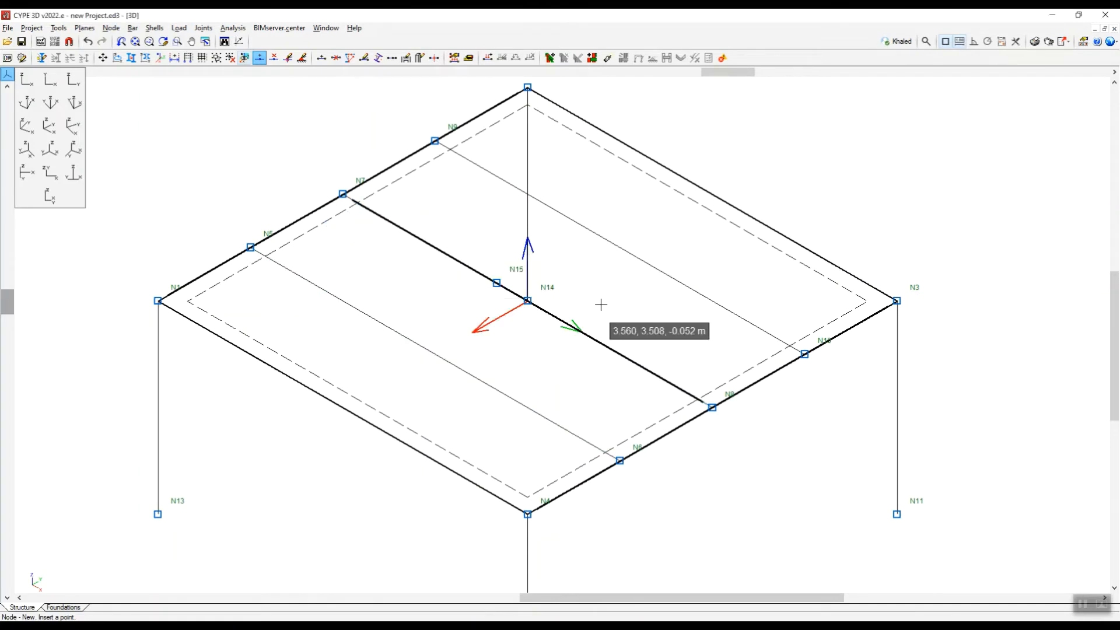
Insert another node on the middle beam, 1 m from node N15 towards N8.
scroll(600, 305, up, 2)
scroll(446, 284, down, 2)
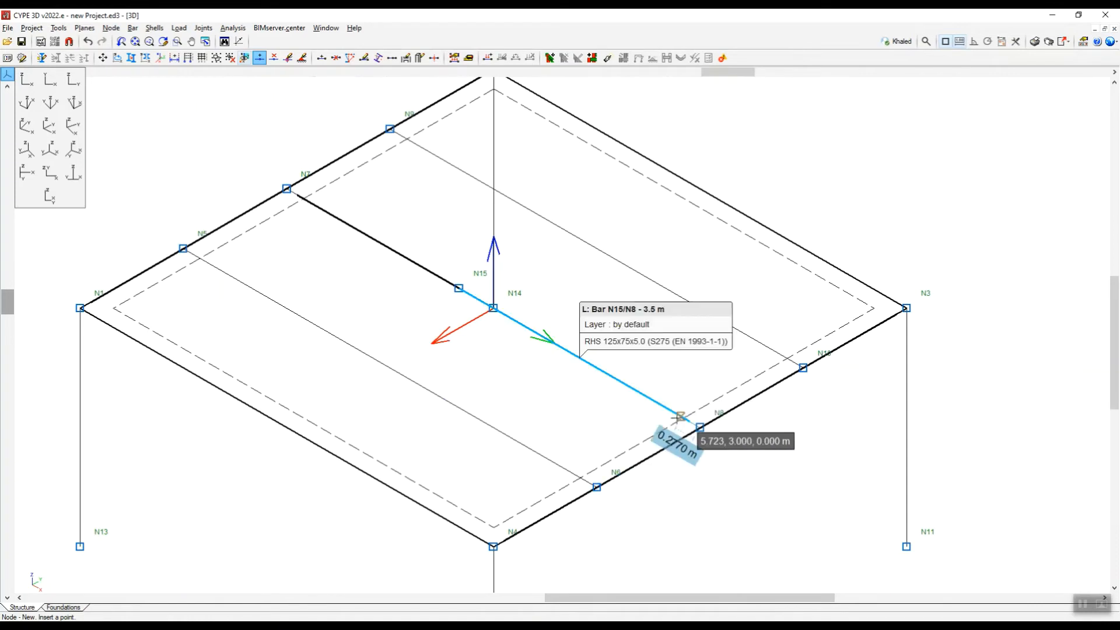
click(508, 323)
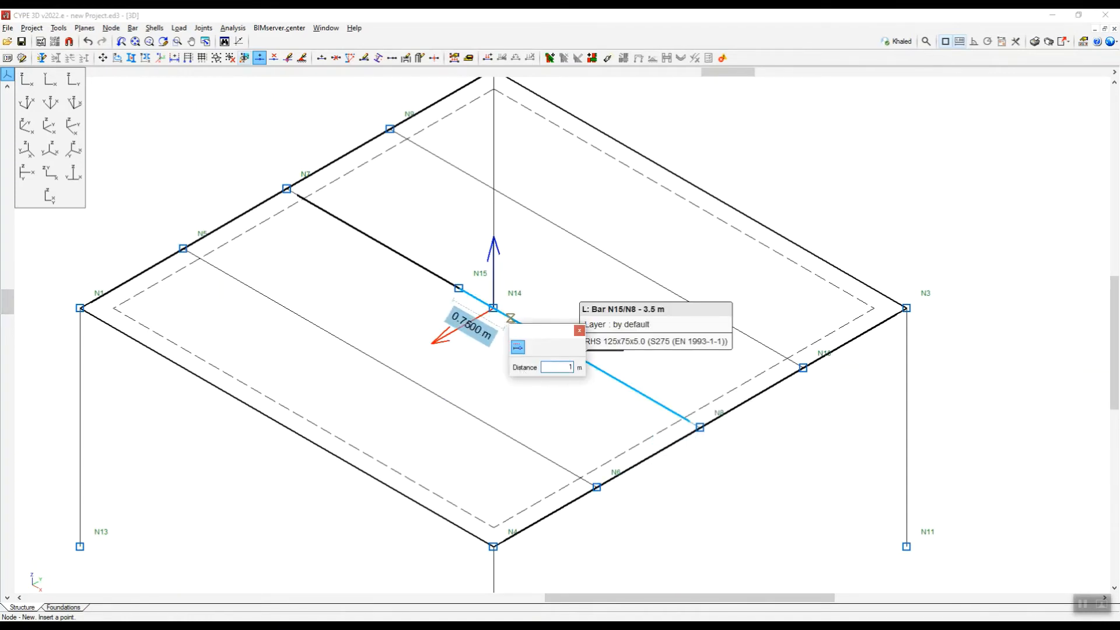
key(Return)
scroll(507, 352, up, 2)
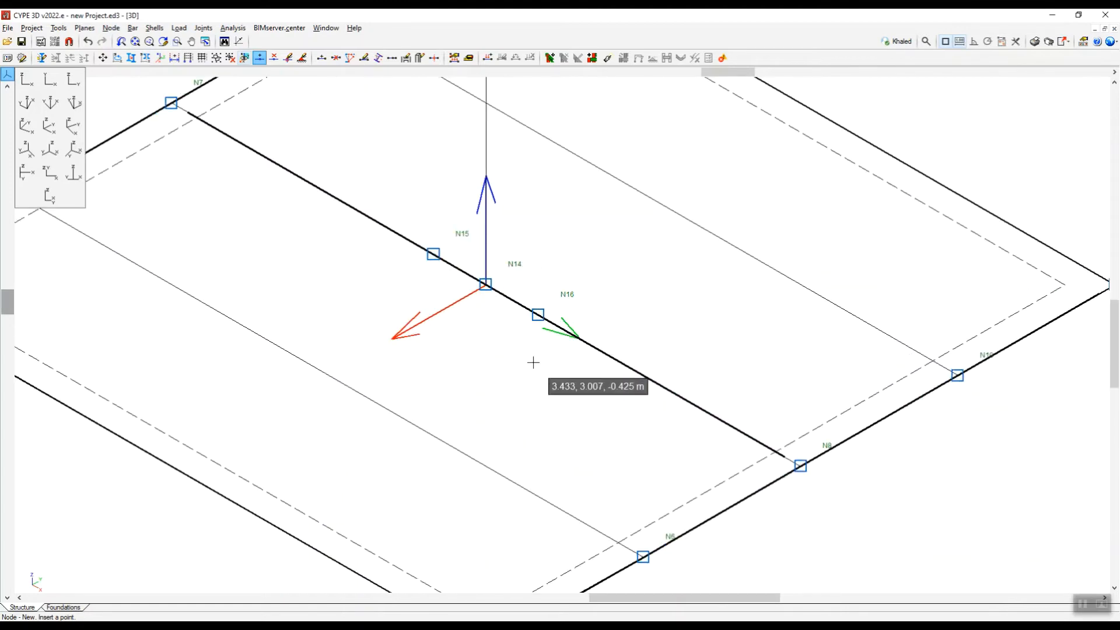
scroll(533, 362, down, 3)
scroll(555, 341, up, 3)
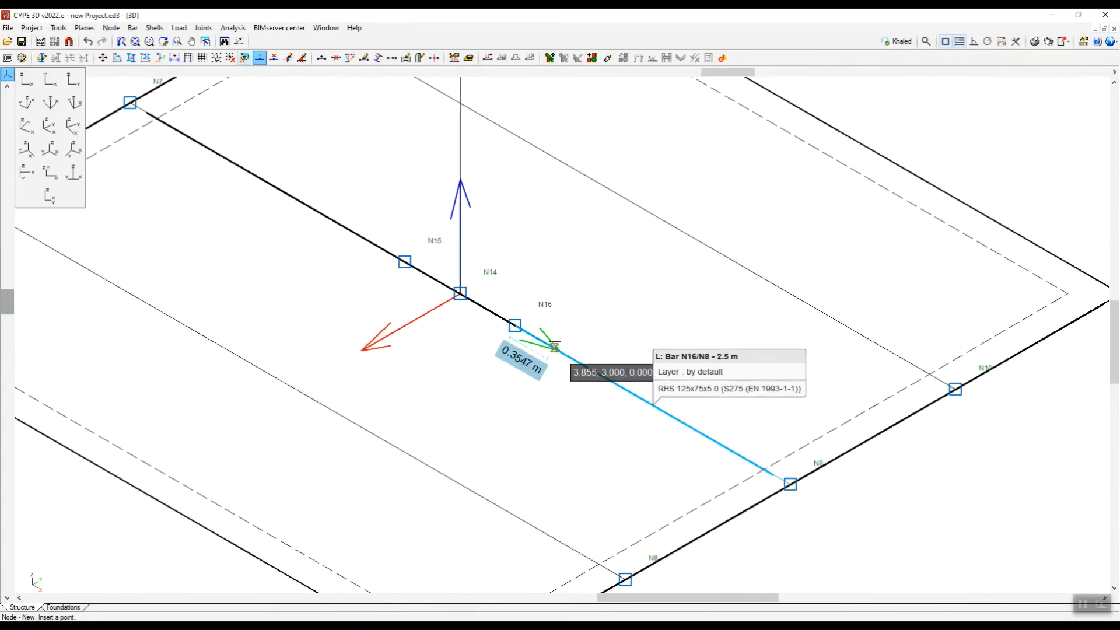
scroll(482, 353, up, 2)
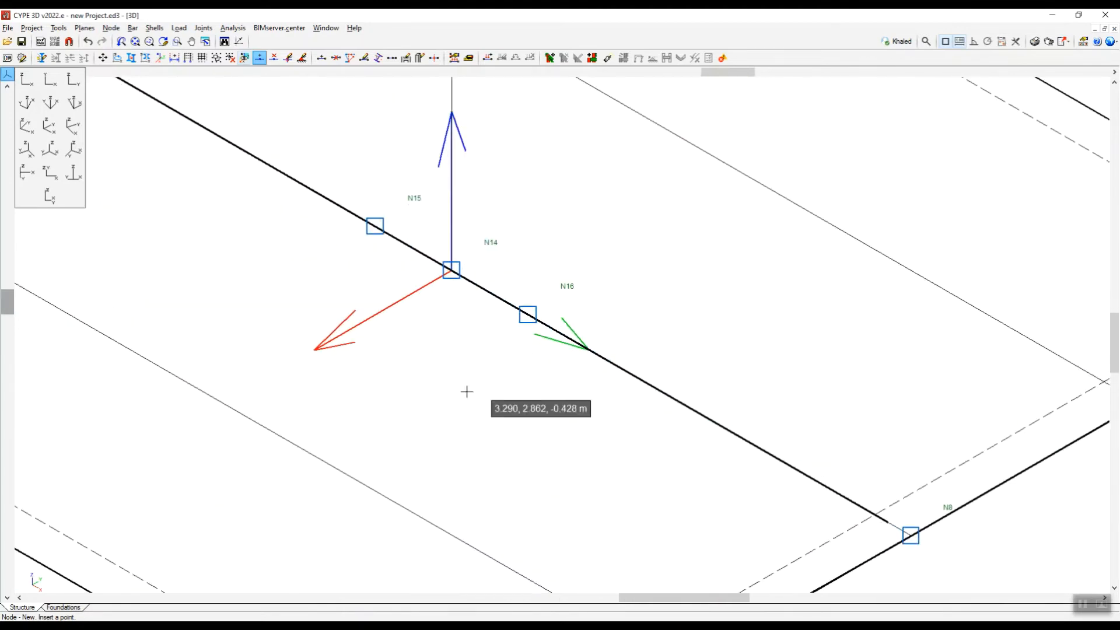
scroll(522, 356, down, 1)
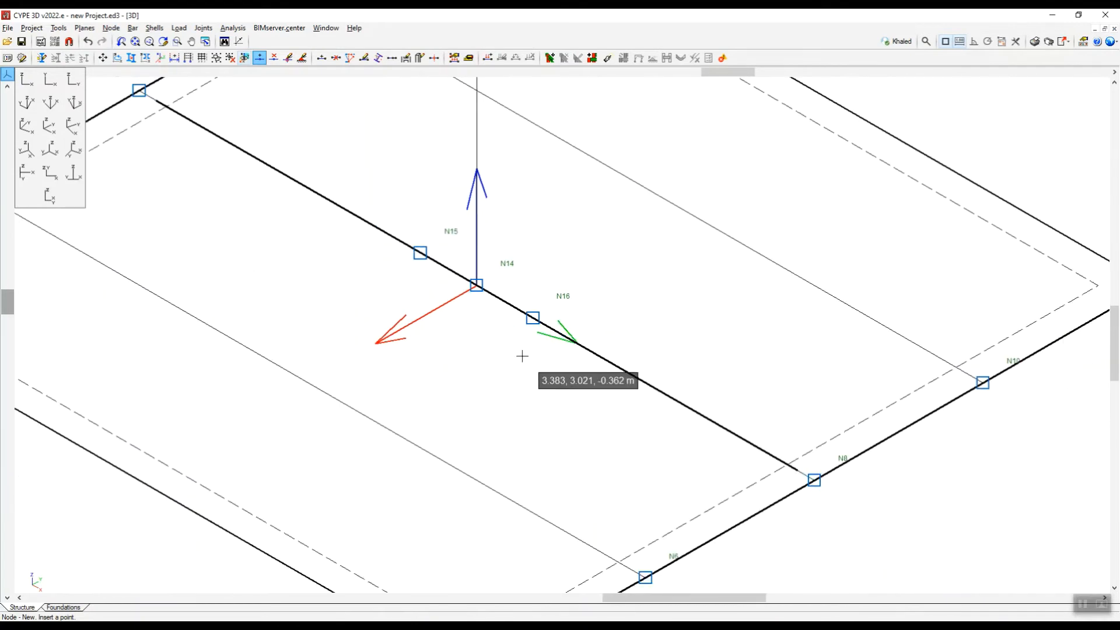
scroll(522, 356, up, 1)
scroll(574, 321, down, 2)
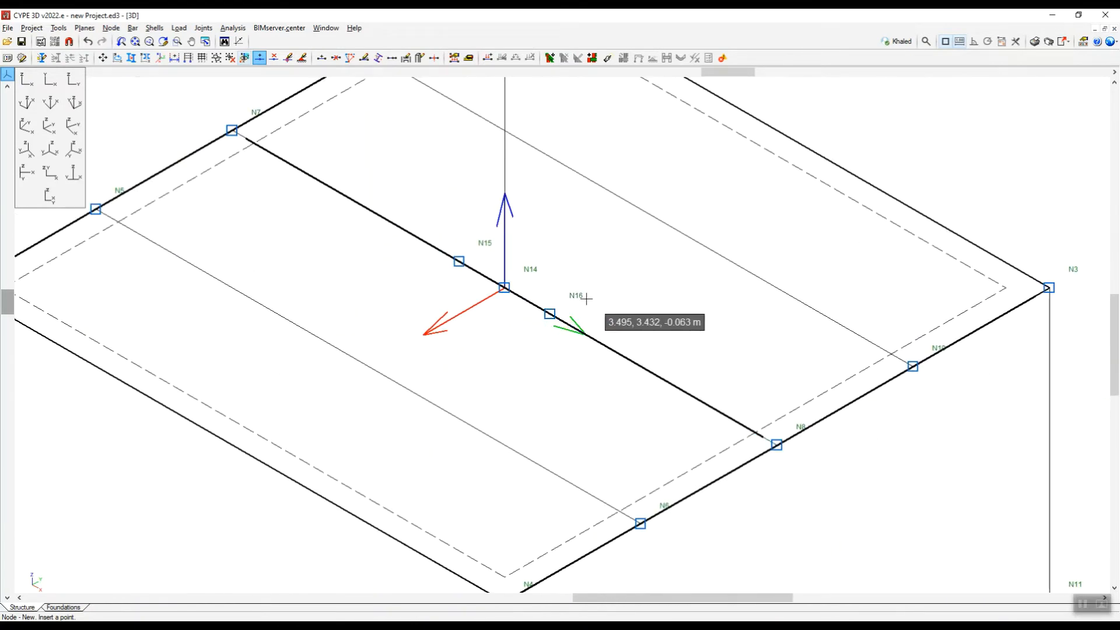
scroll(558, 311, down, 1)
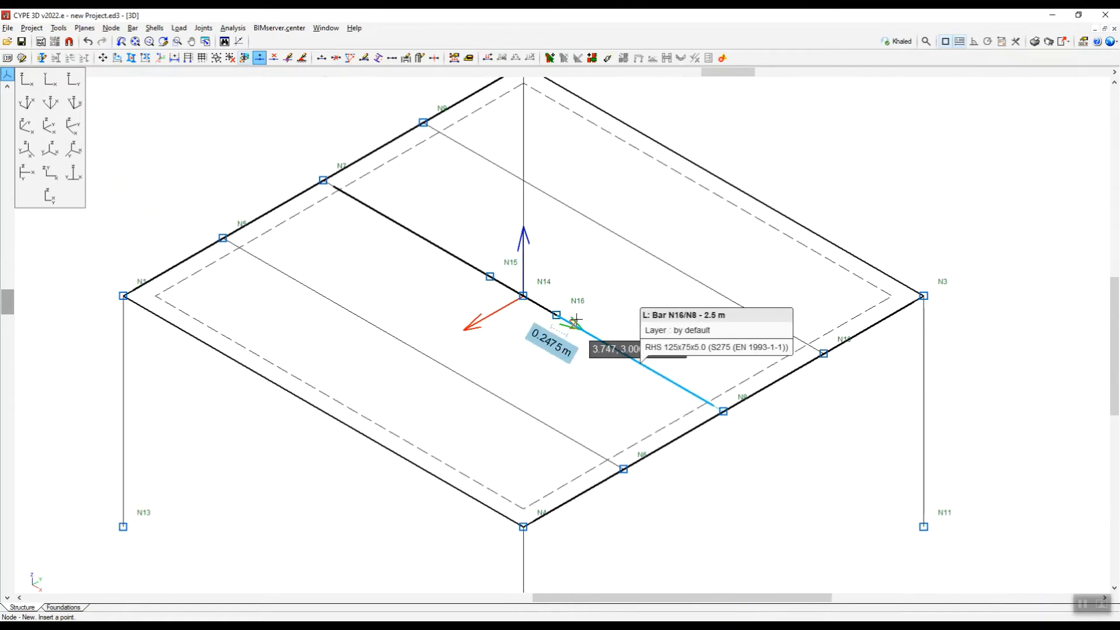
scroll(559, 313, up, 1)
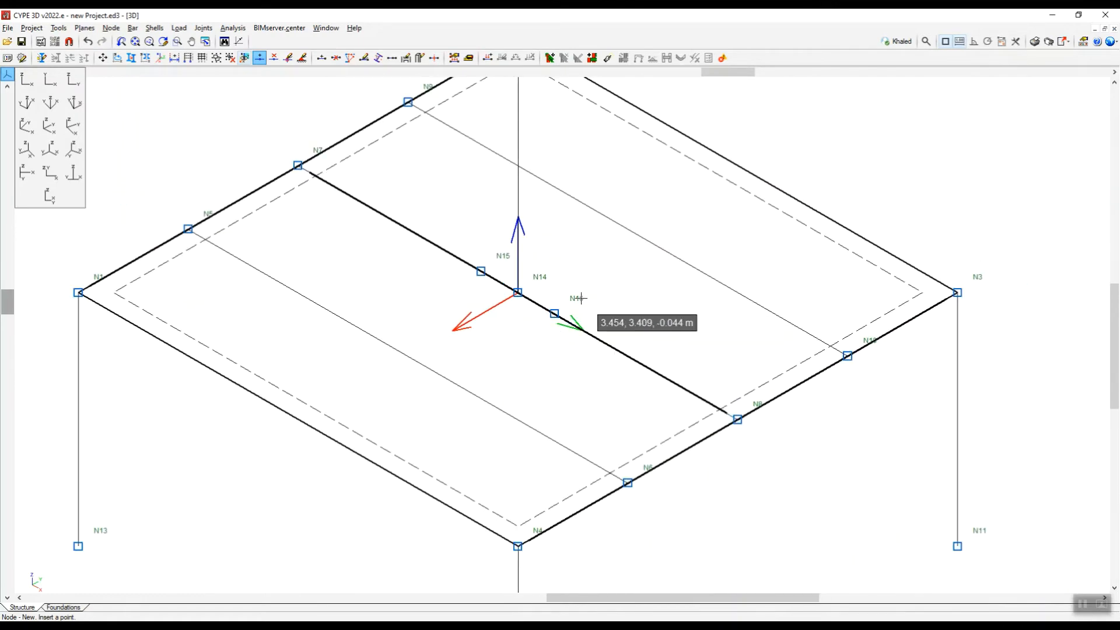
scroll(579, 301, down, 1)
scroll(569, 304, up, 3)
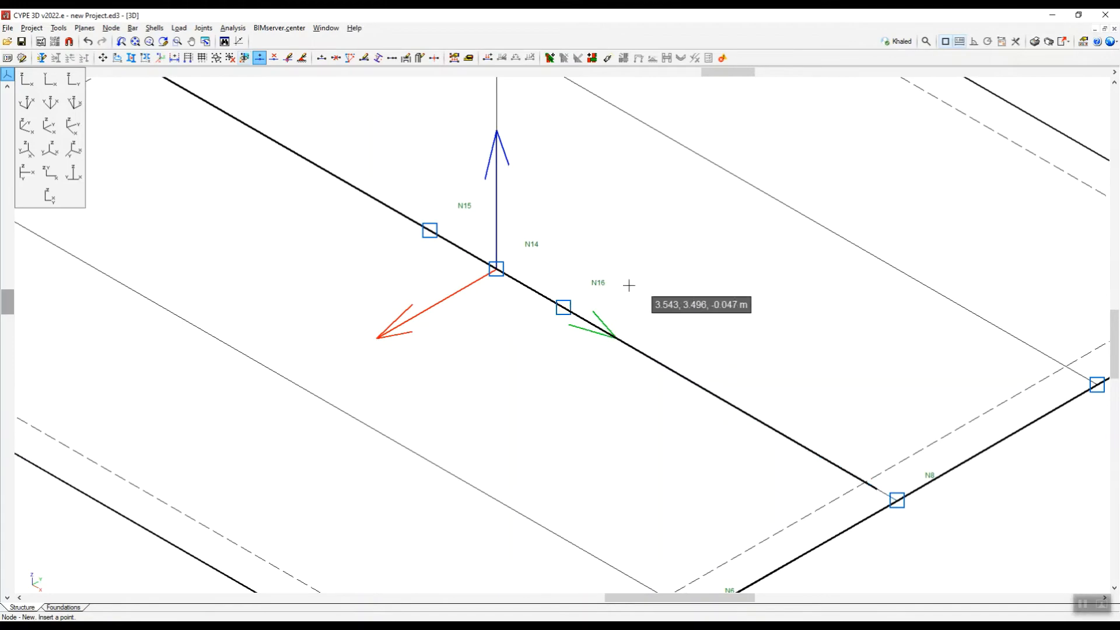
scroll(627, 289, down, 2)
scroll(555, 315, down, 1)
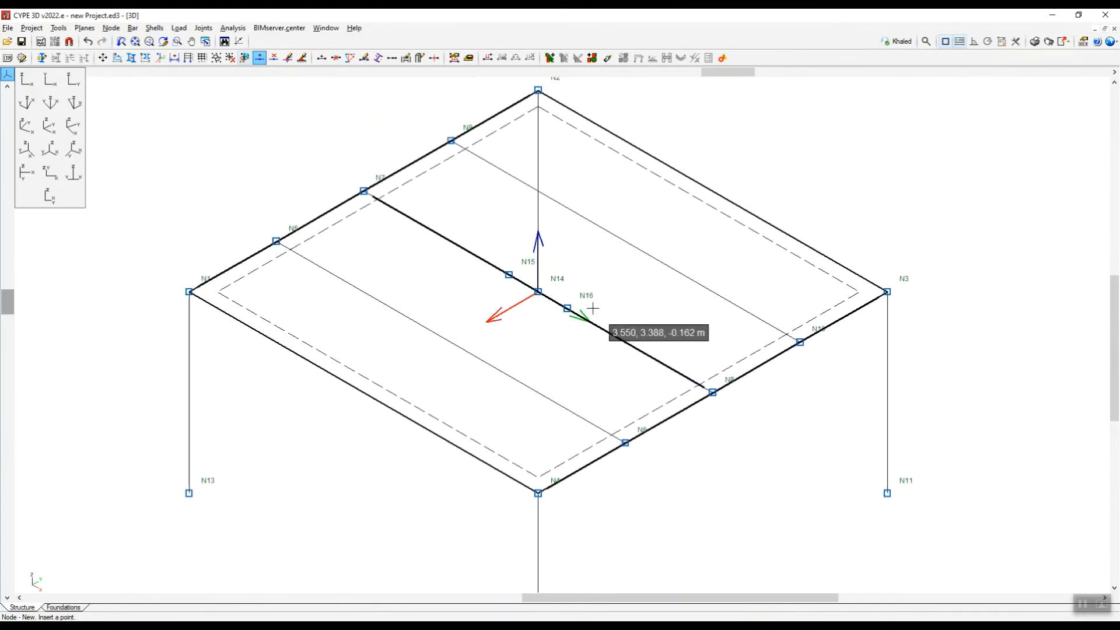
scroll(554, 298, up, 2)
click(61, 28)
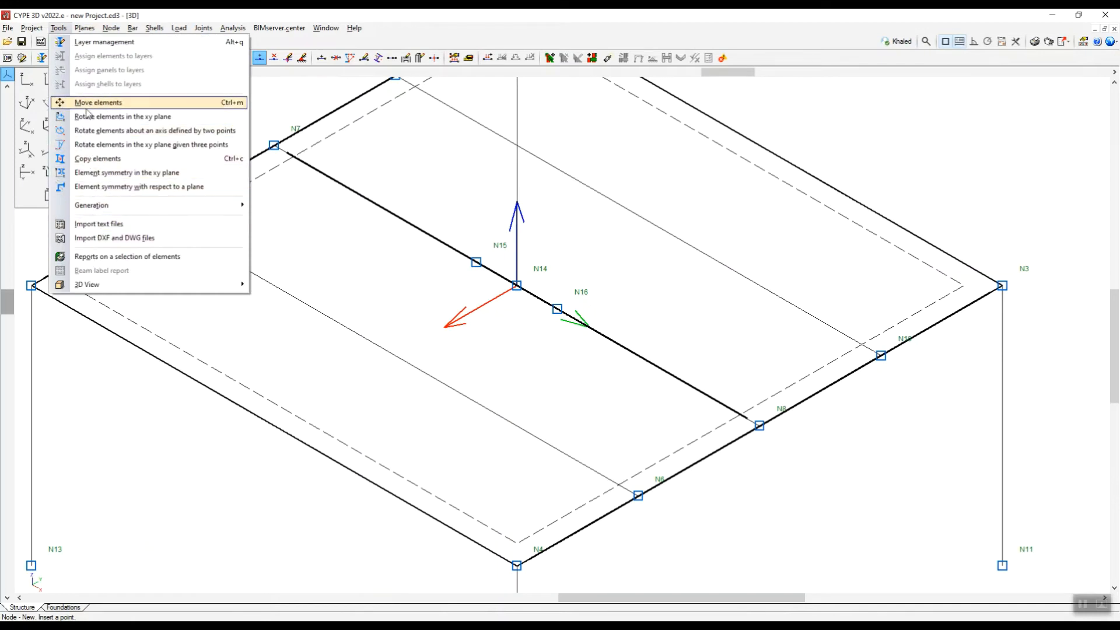
click(97, 158)
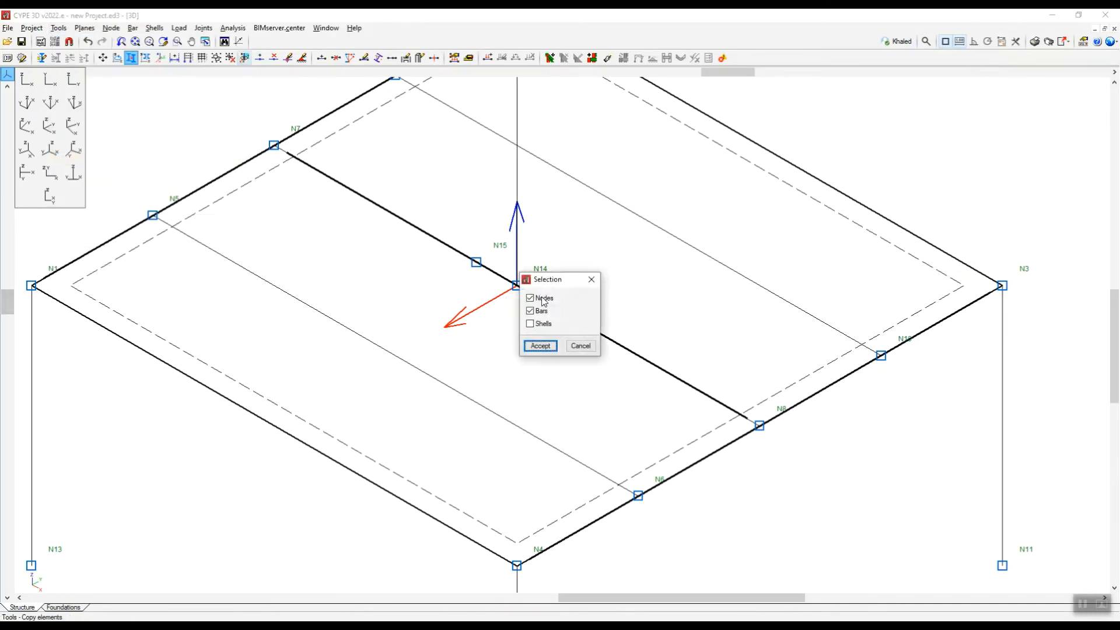
click(540, 346)
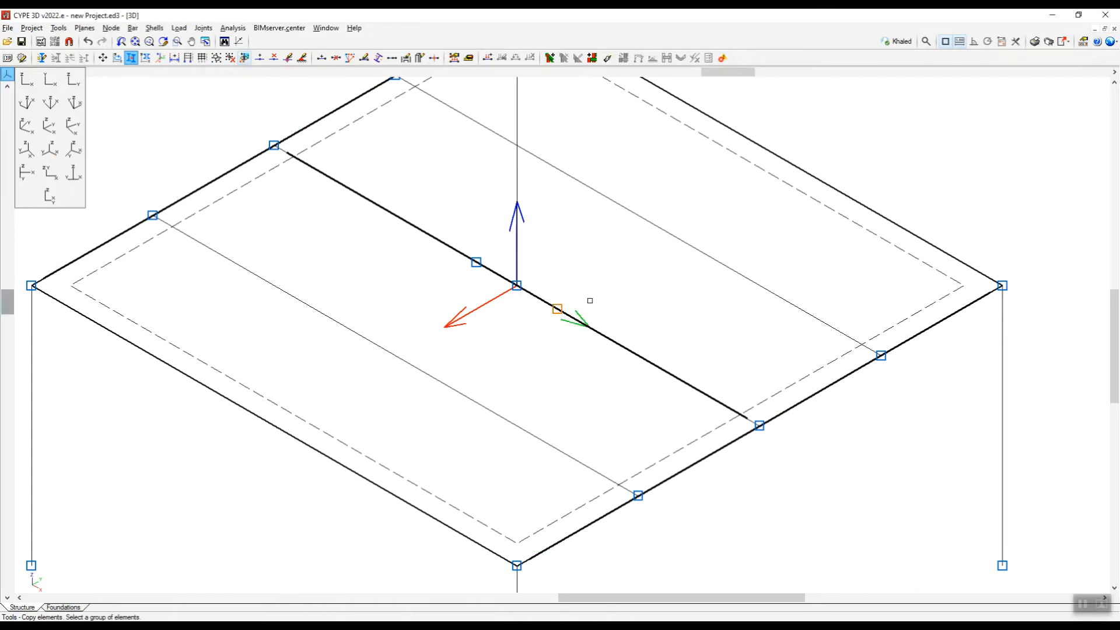
scroll(588, 302, up, 3)
right_click(604, 293)
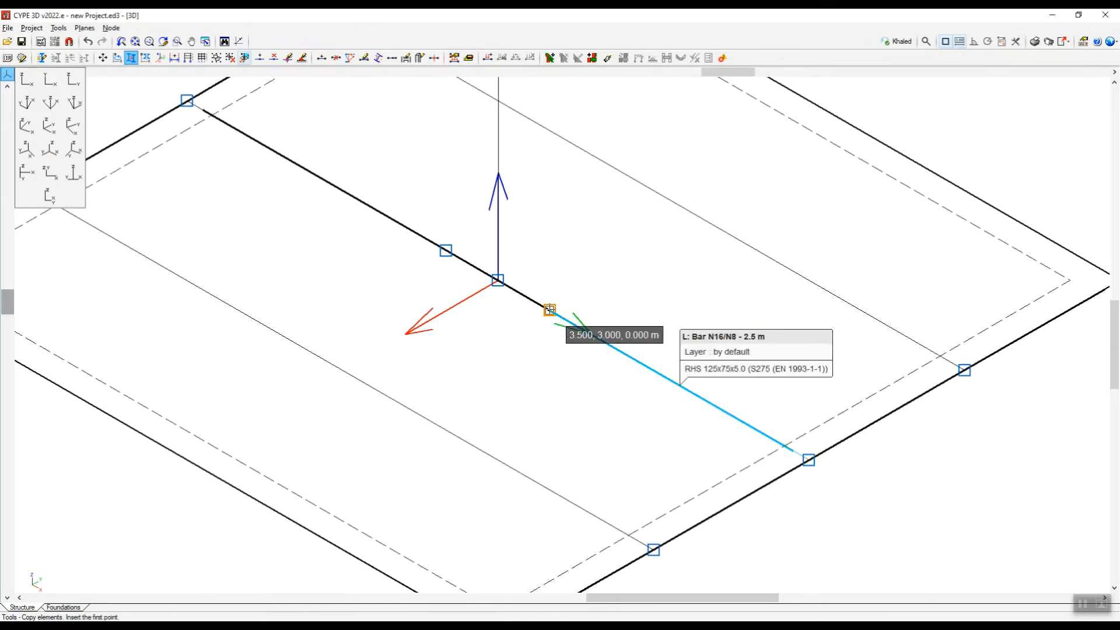
click(549, 310)
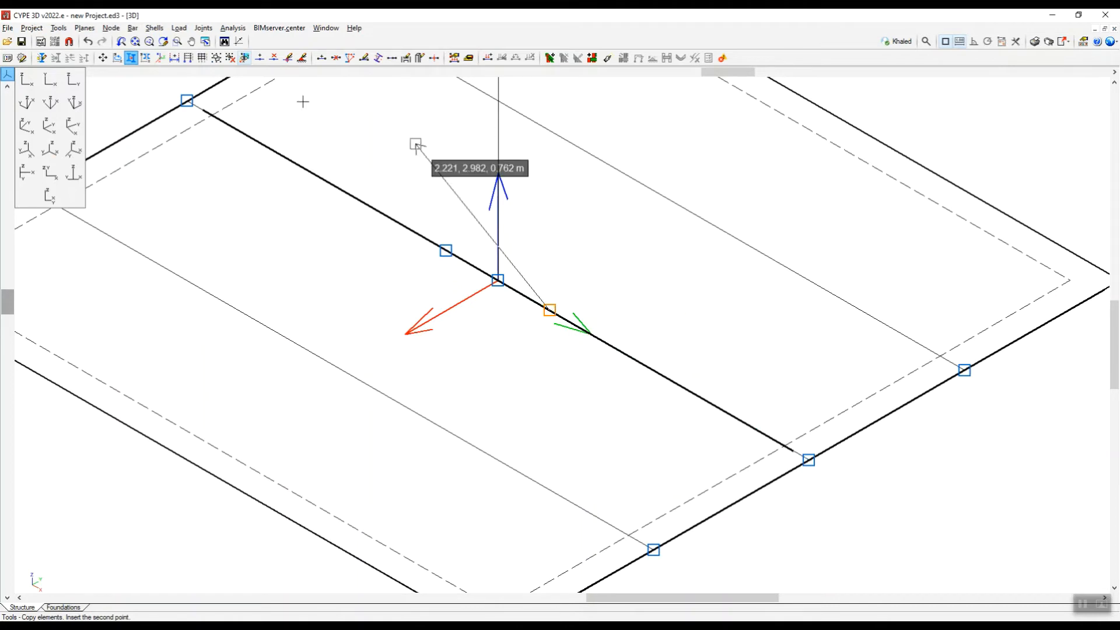
Turn on the reference lines in the References settings so they appear in the structure view.
click(85, 29)
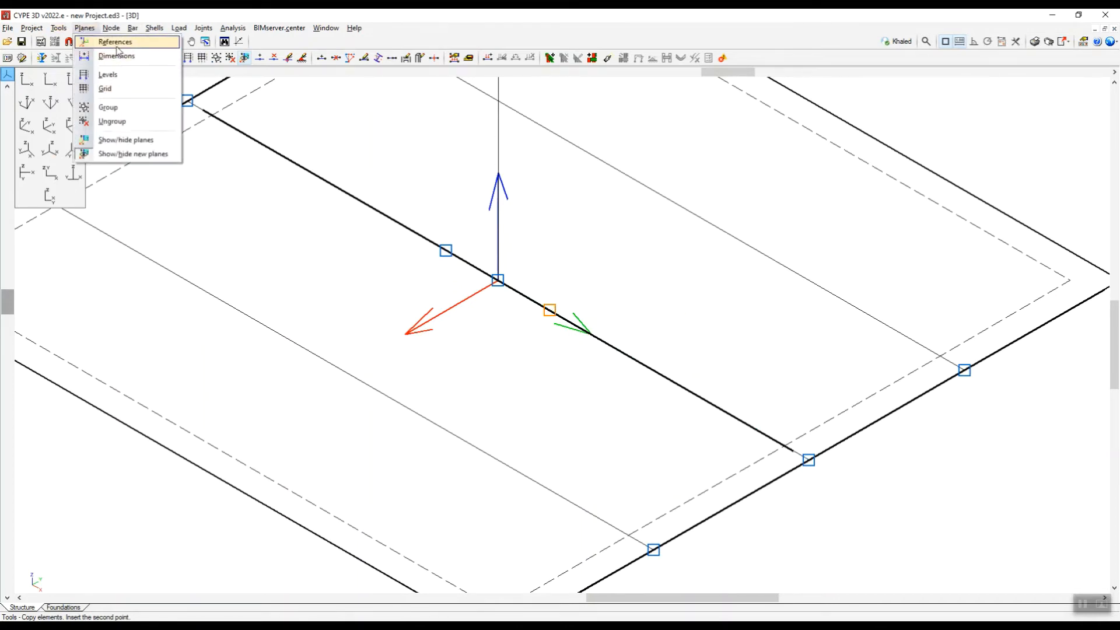
click(104, 38)
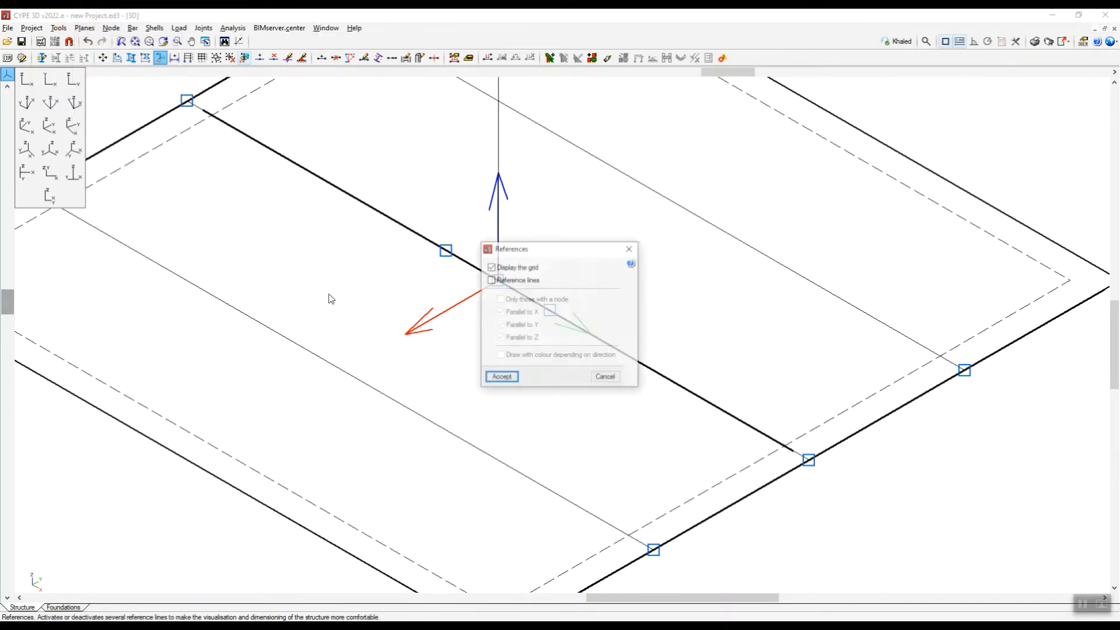
click(505, 377)
scroll(571, 284, up, 2)
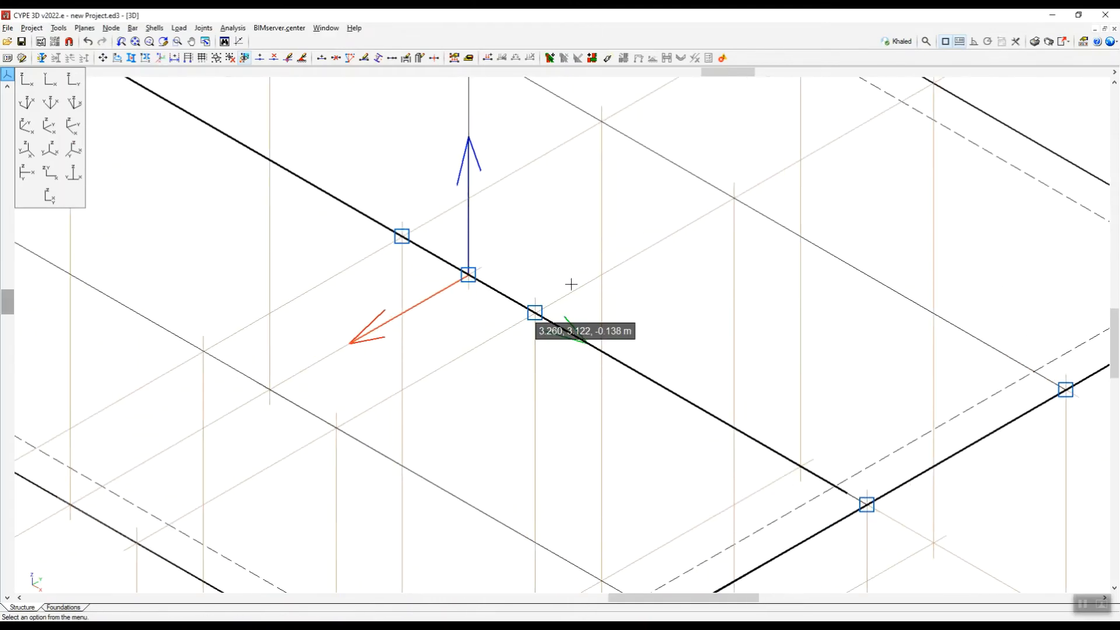
scroll(645, 258, down, 1)
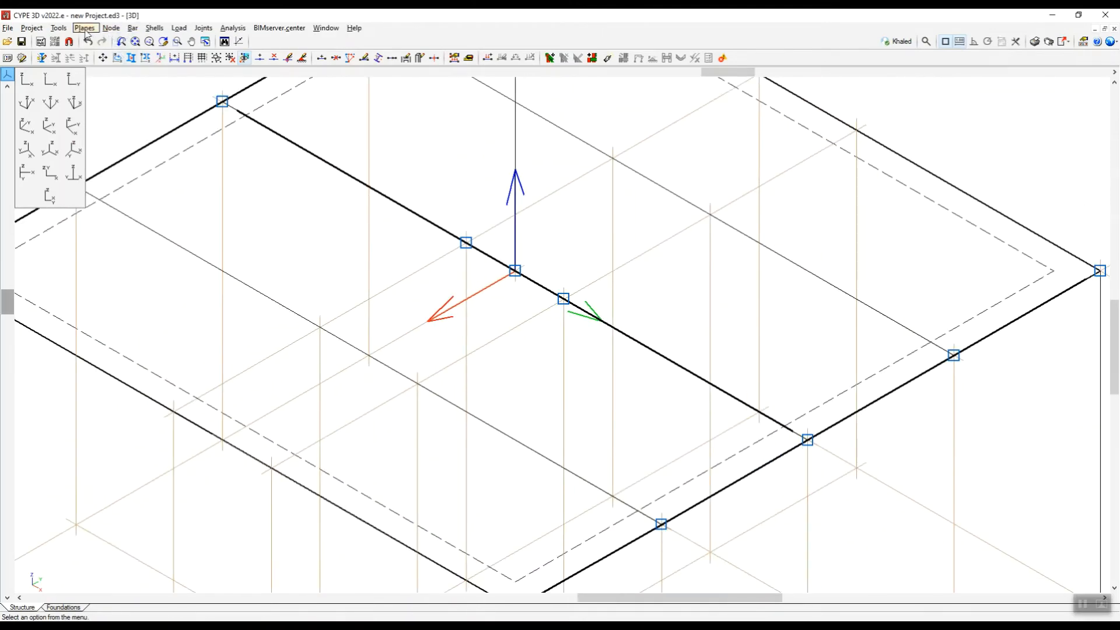
Copy the two middle-beam nodes N15 and N16 by 0.5 m perpendicular to the beam in the positive Y direction.
click(58, 28)
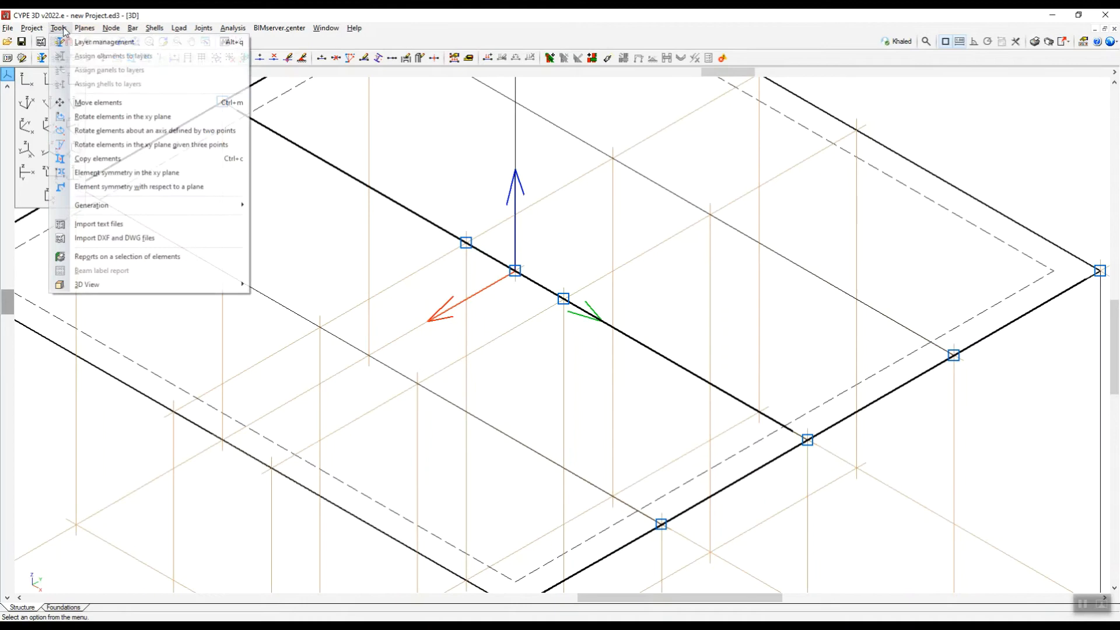
click(85, 158)
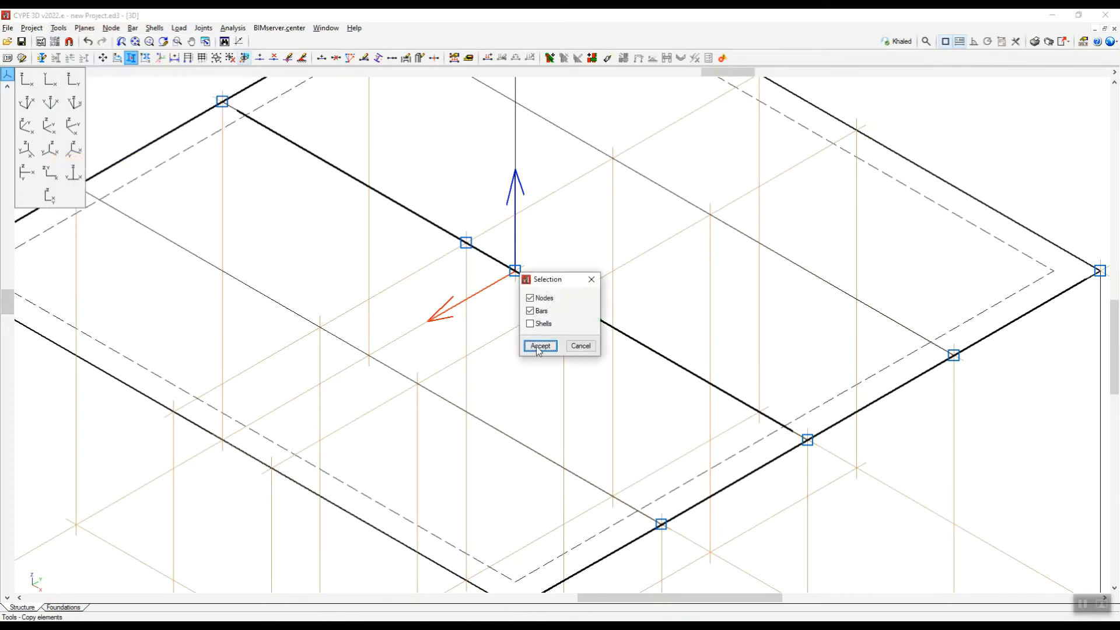
click(539, 346)
click(563, 303)
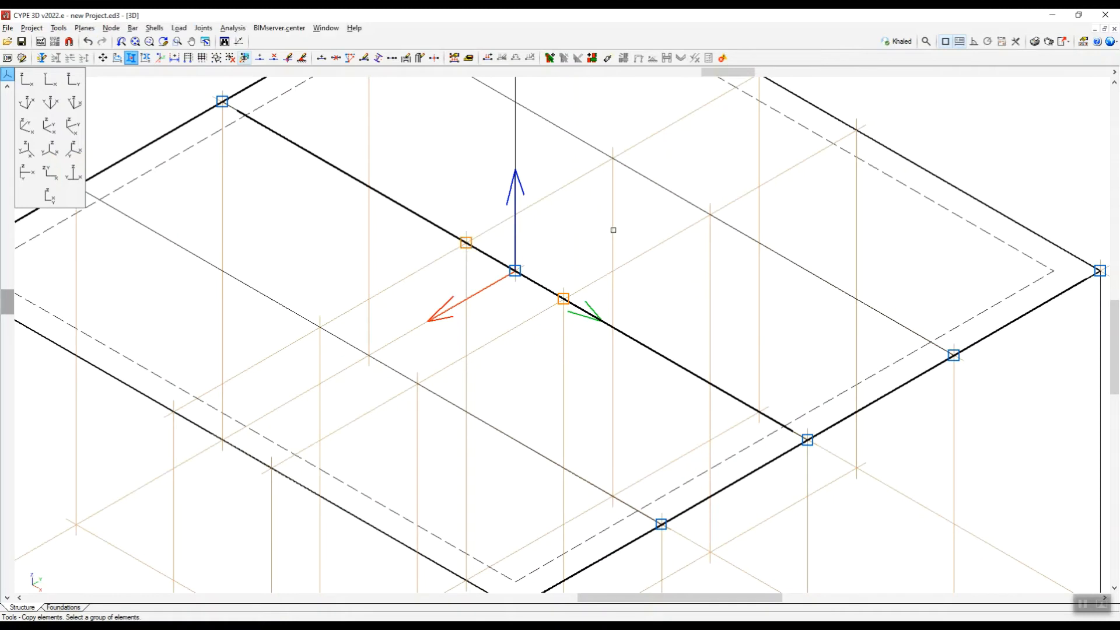
right_click(562, 241)
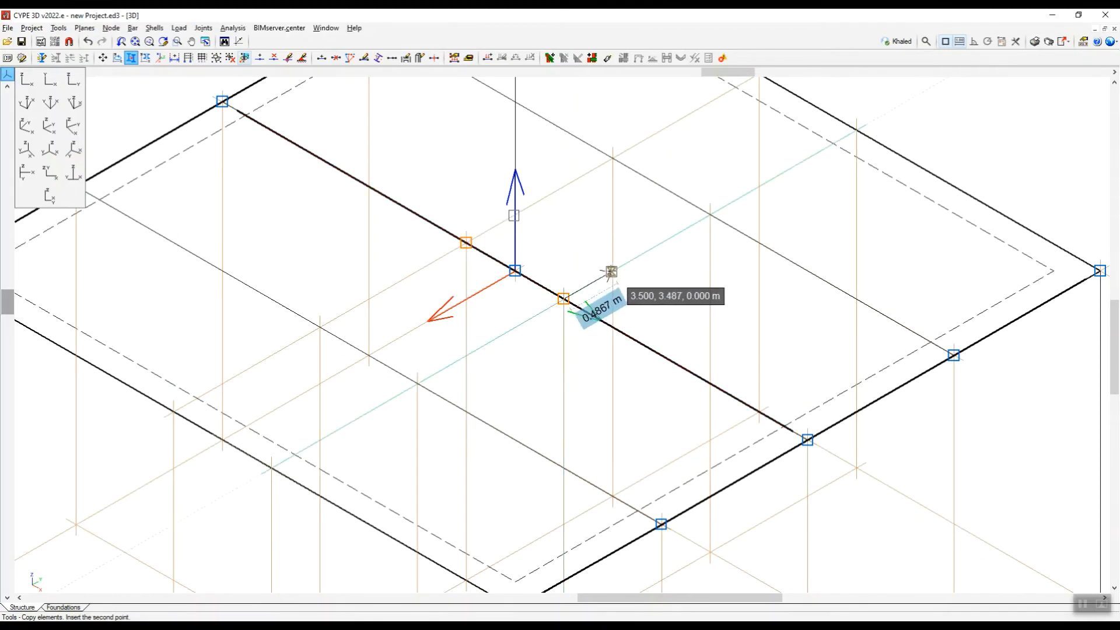
text(0.5)
key(Return)
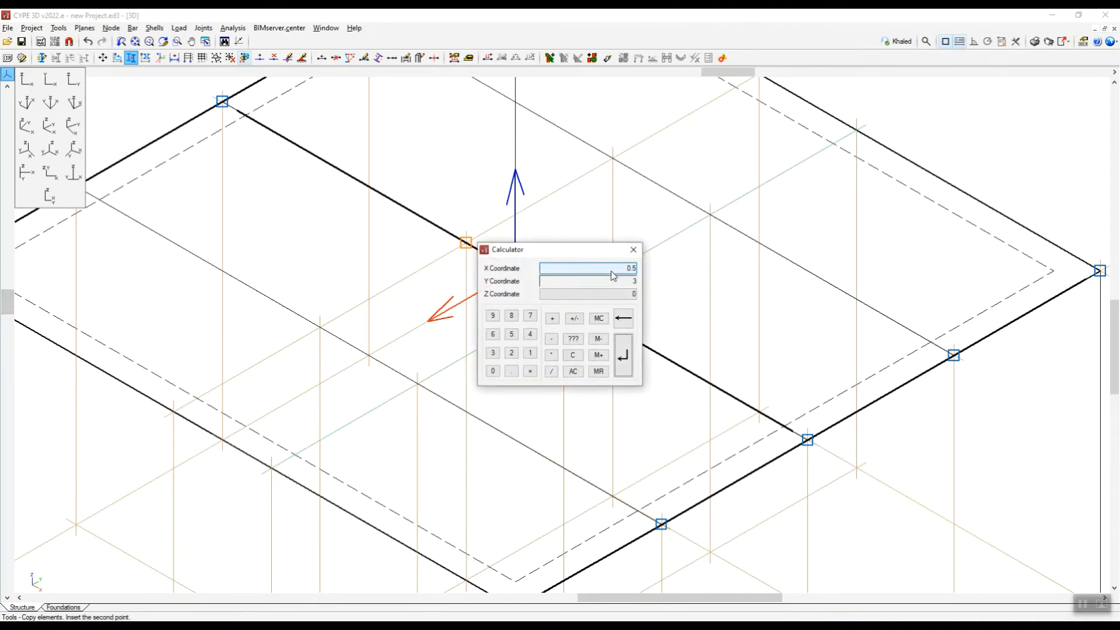
click(634, 251)
mouse_move(627, 265)
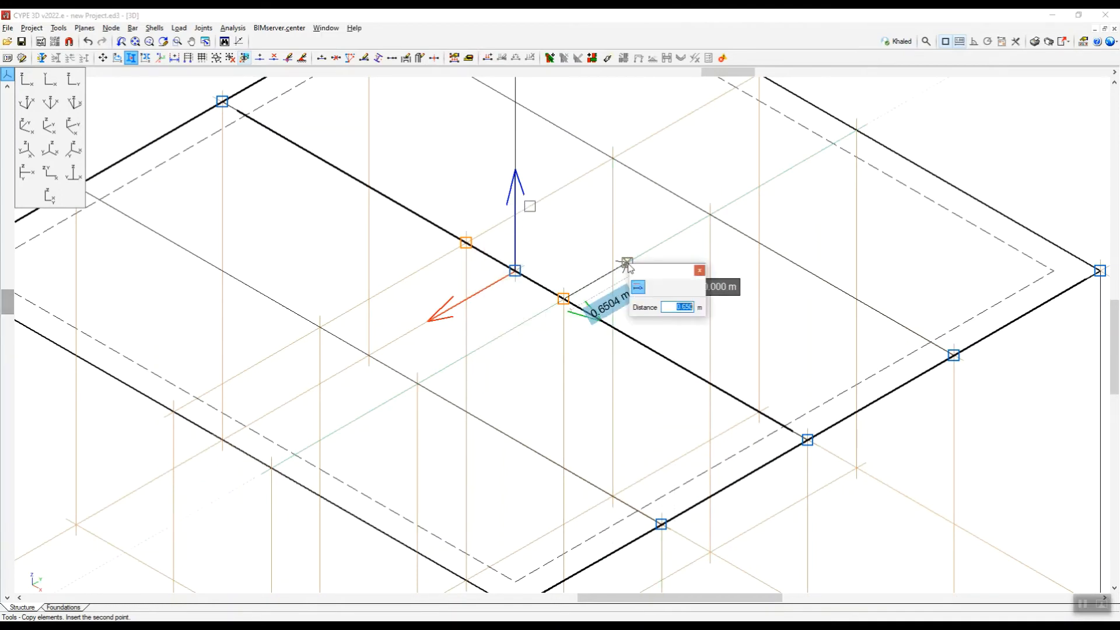
text(.5)
key(Return)
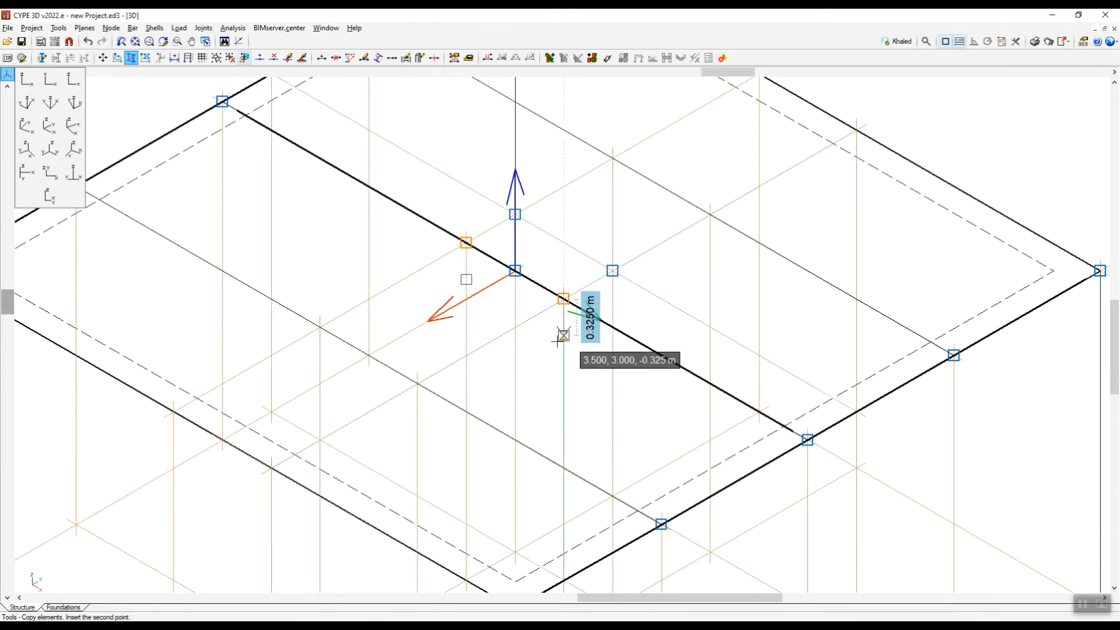
Place a second copy of nodes N15 and N16 at 0.5 m in the negative Y direction and finish copying.
mouse_move(506, 335)
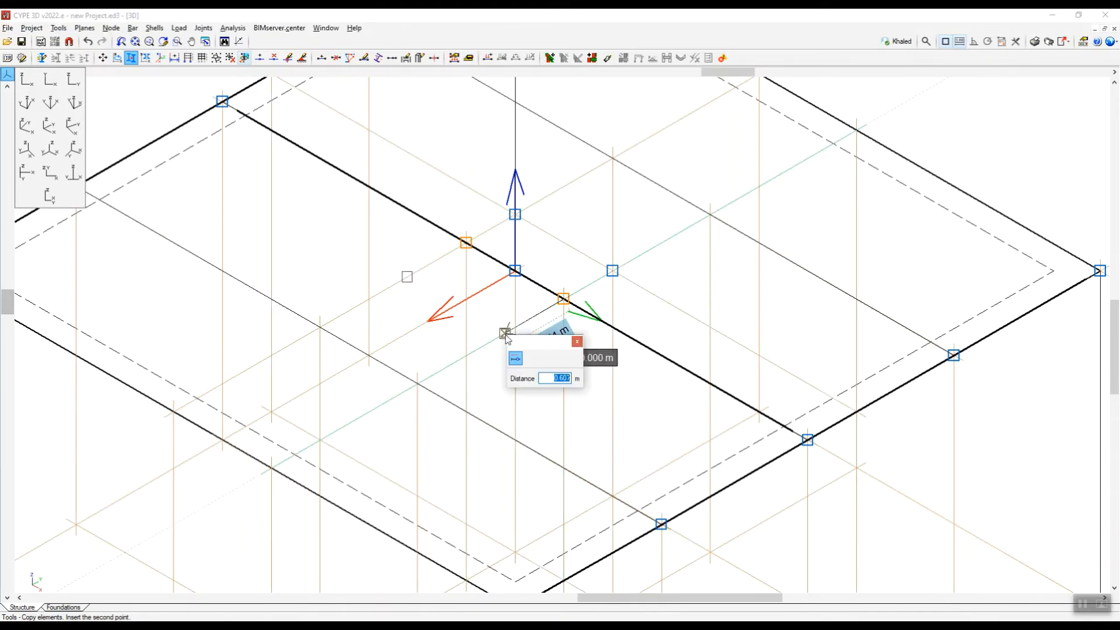
key(Return)
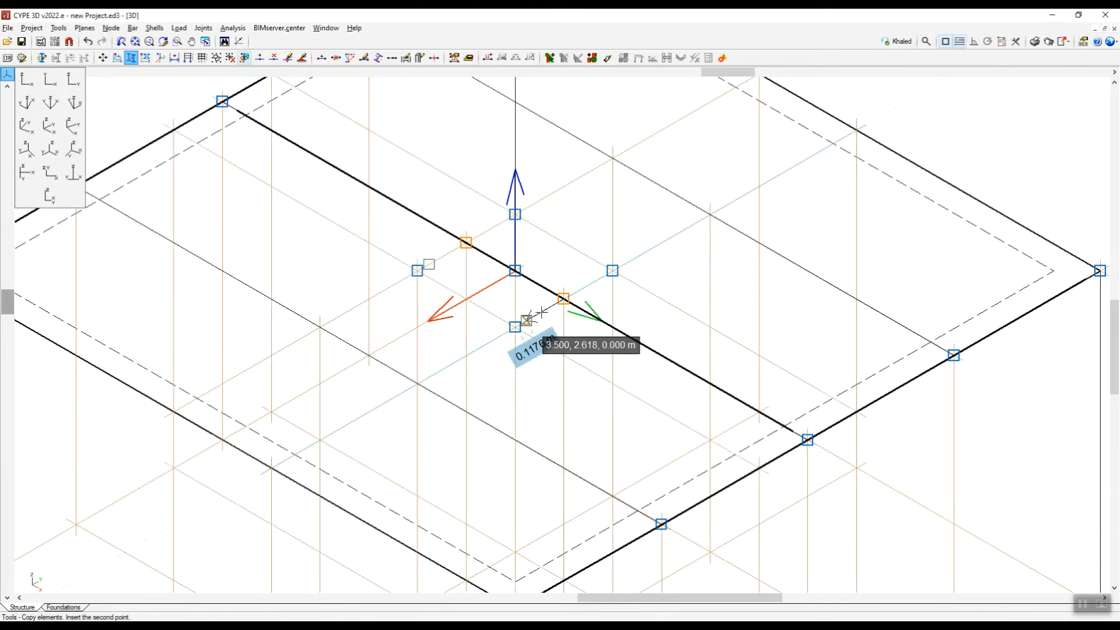
scroll(543, 312, up, 3)
scroll(566, 333, down, 2)
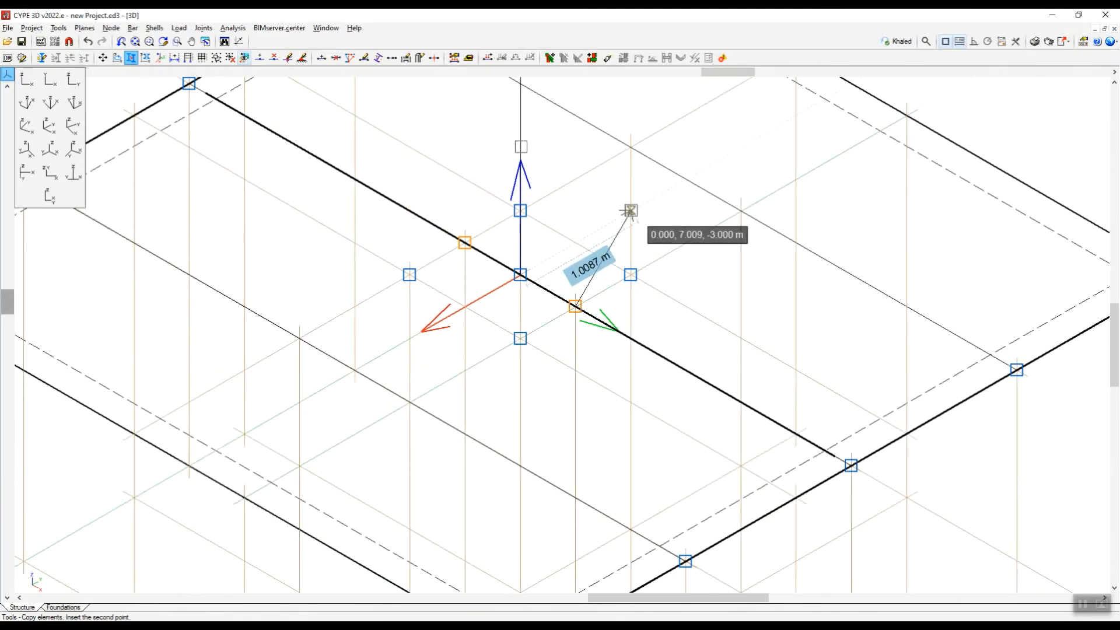
right_click(590, 220)
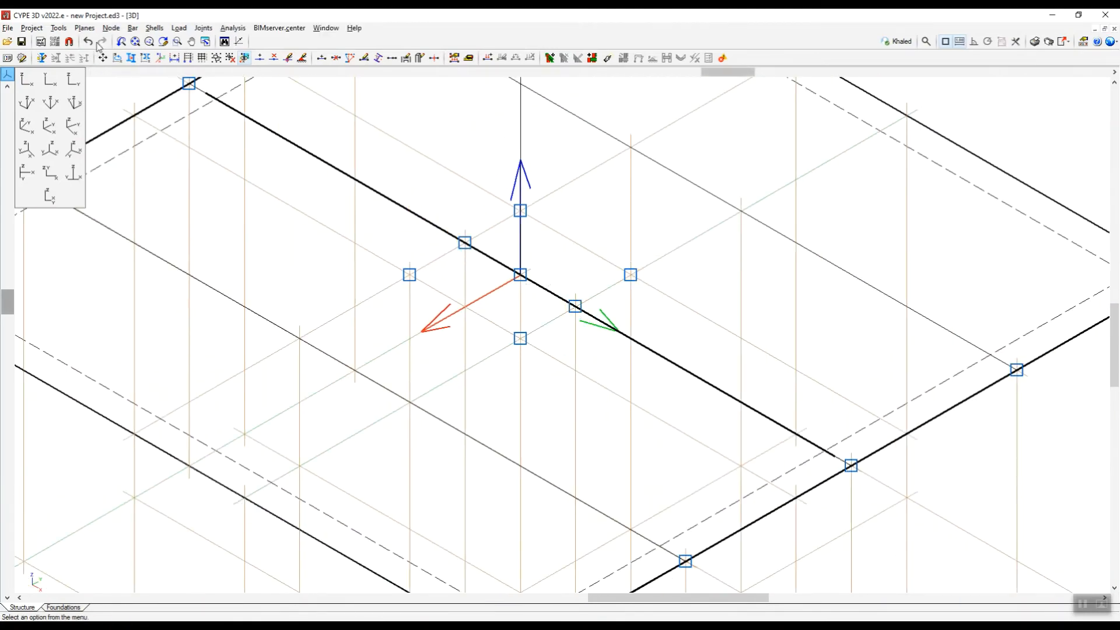
Turn off the reference lines in the References settings.
click(85, 28)
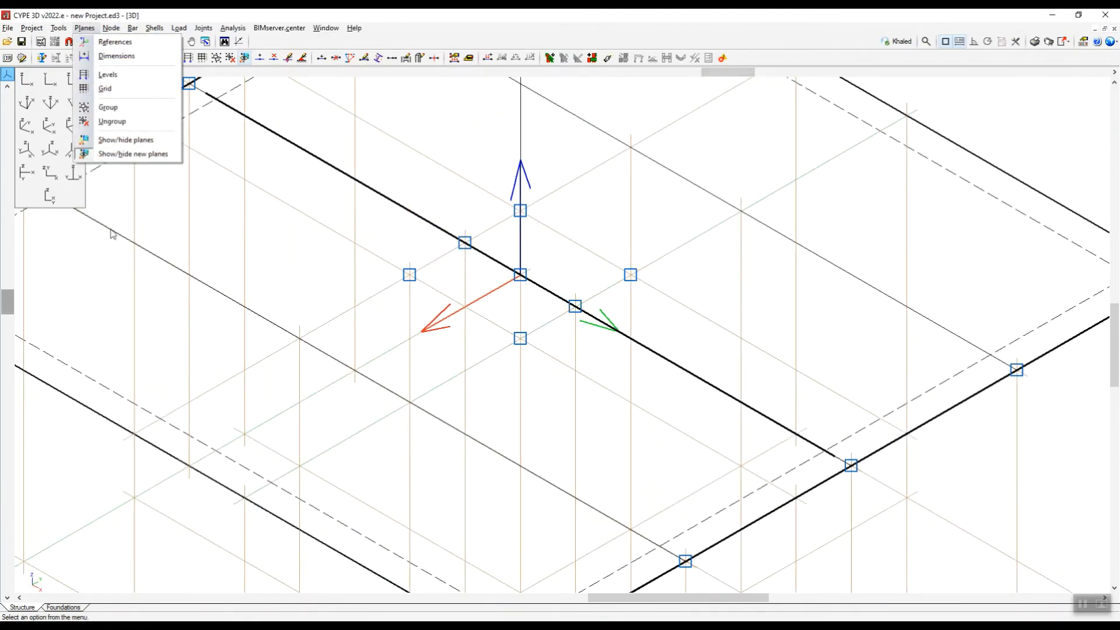
click(114, 42)
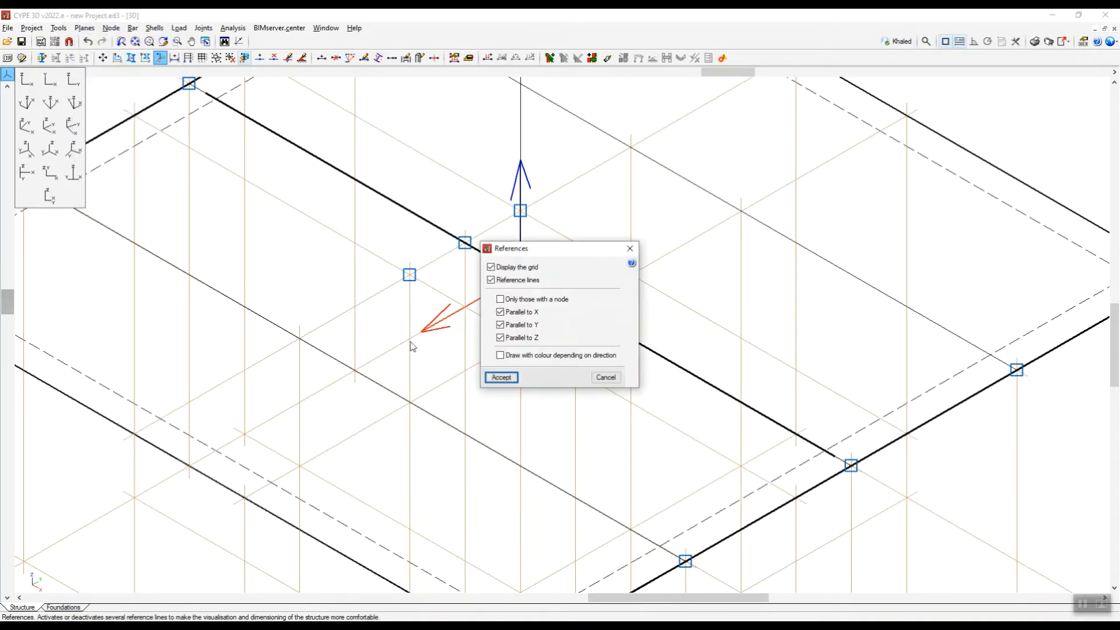
click(501, 378)
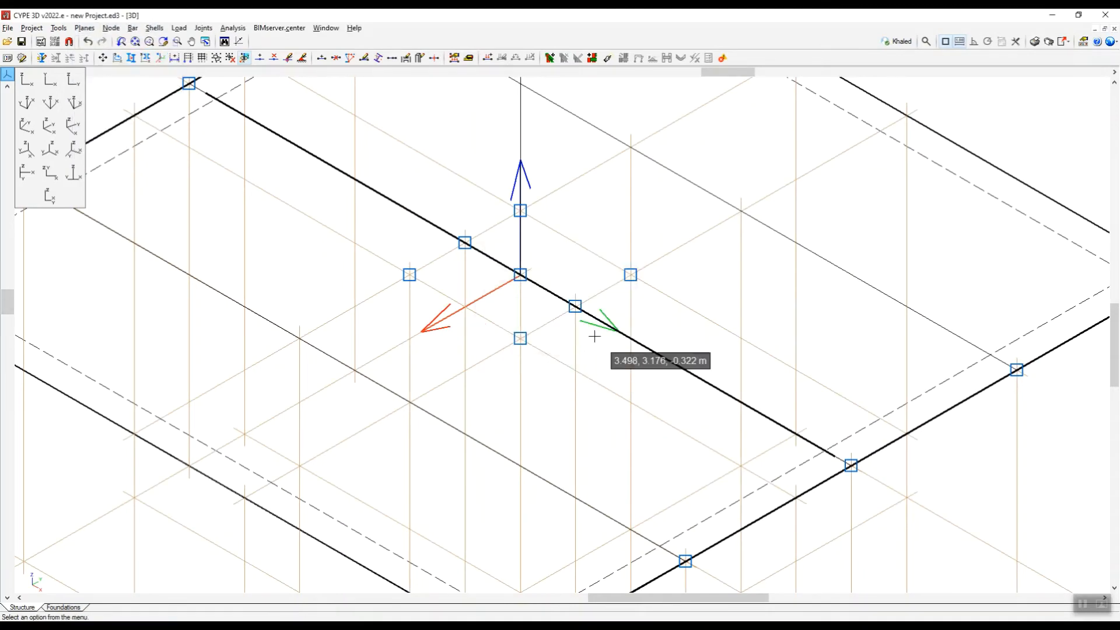
scroll(596, 333, down, 3)
scroll(597, 334, up, 5)
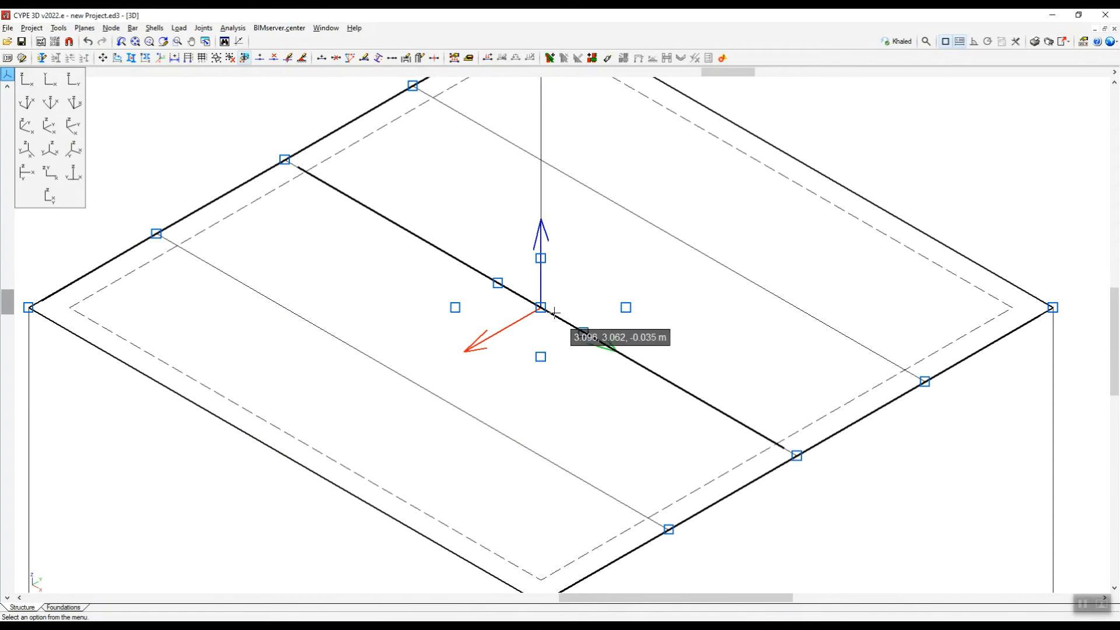
Delete the two original nodes N15 and N16 on the middle beam, keeping the central node N14.
scroll(596, 336, up, 2)
scroll(585, 338, up, 1)
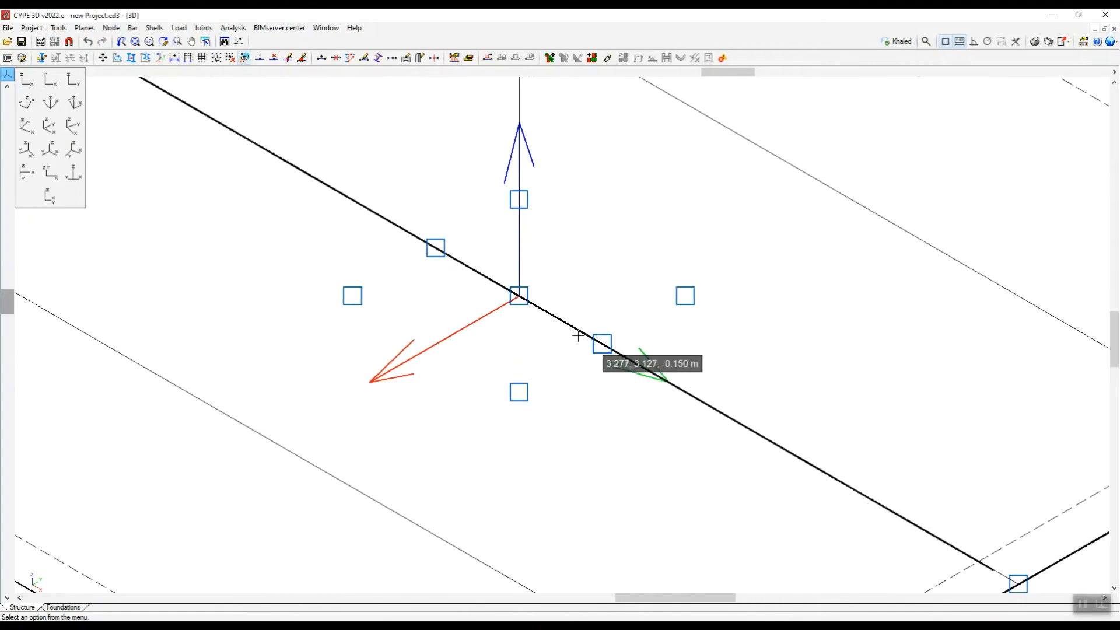
click(115, 30)
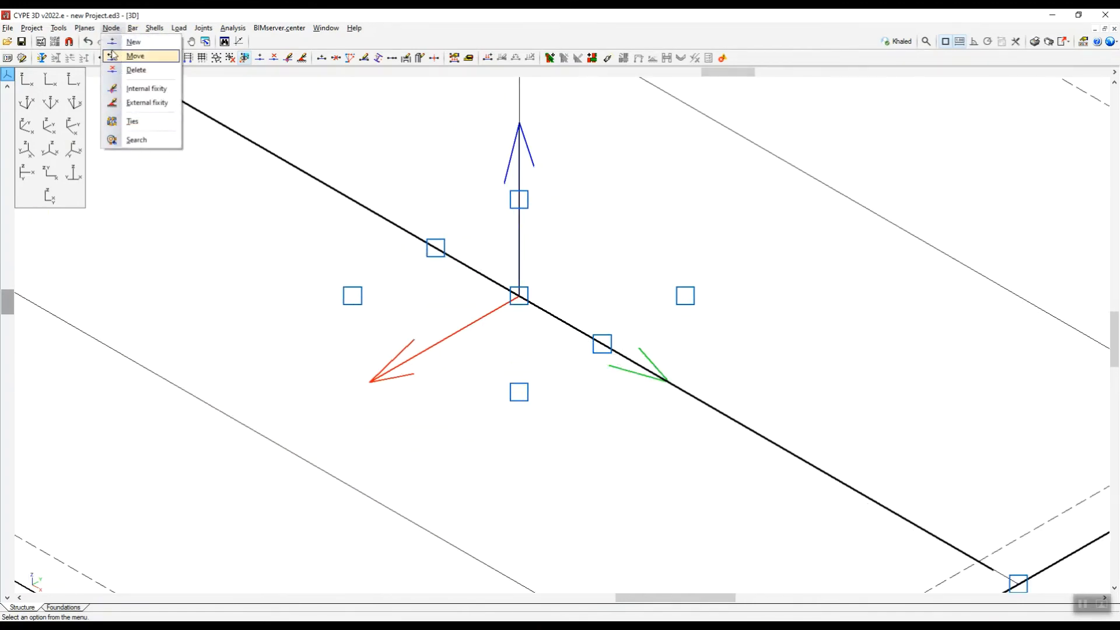
click(136, 73)
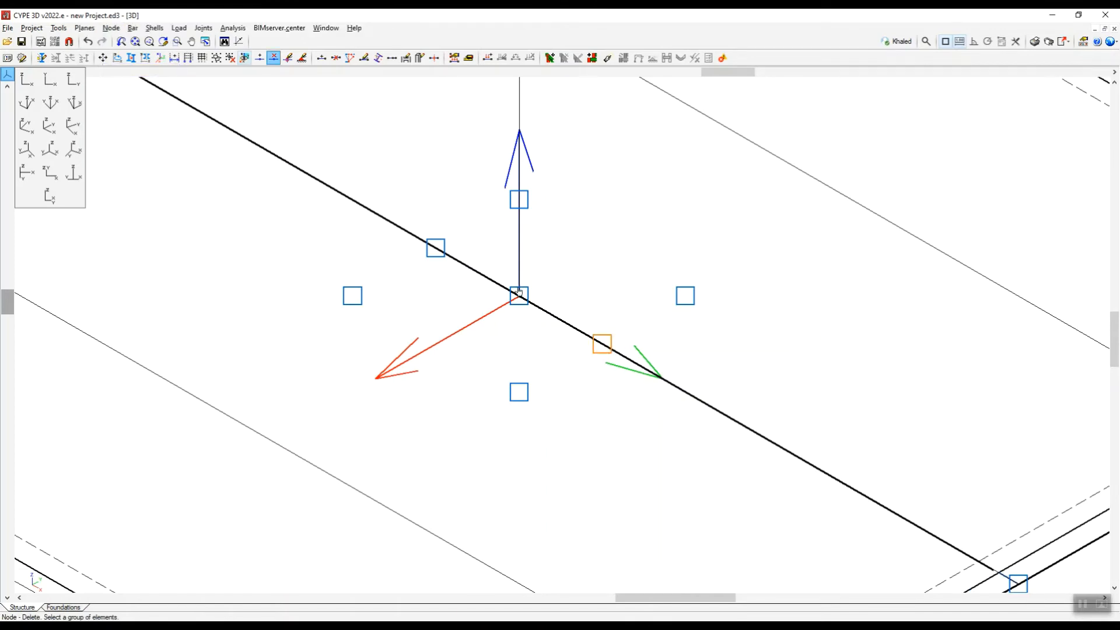
click(441, 247)
right_click(689, 246)
scroll(560, 323, down, 7)
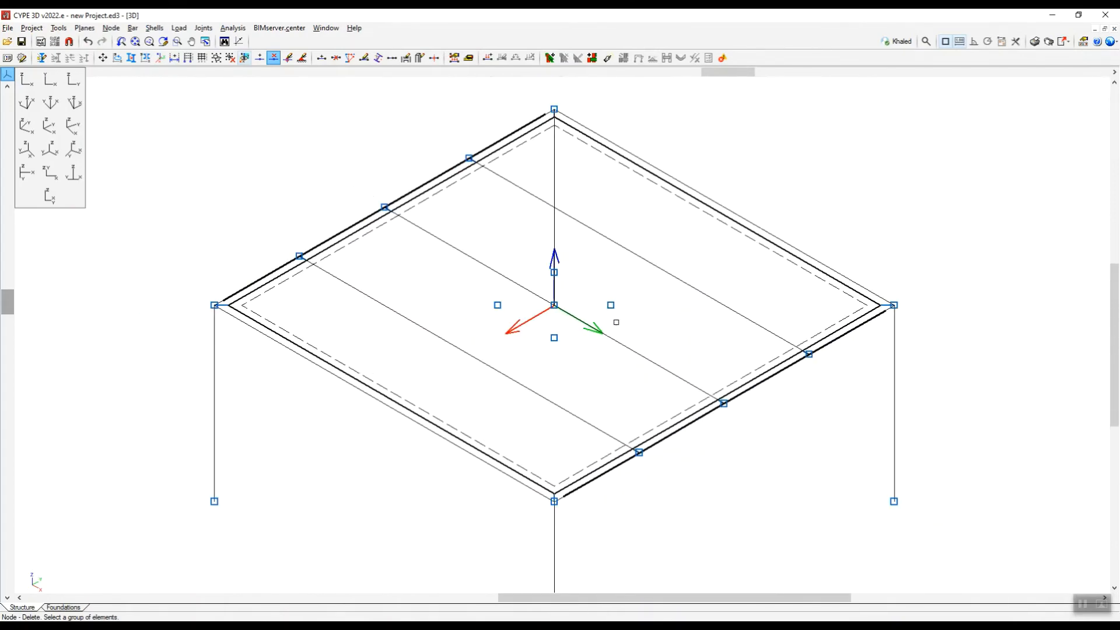
Introduce a 1 m x 1 m load panel whose corners are the four nodes around the plate's central node.
scroll(616, 322, up, 3)
scroll(513, 313, up, 2)
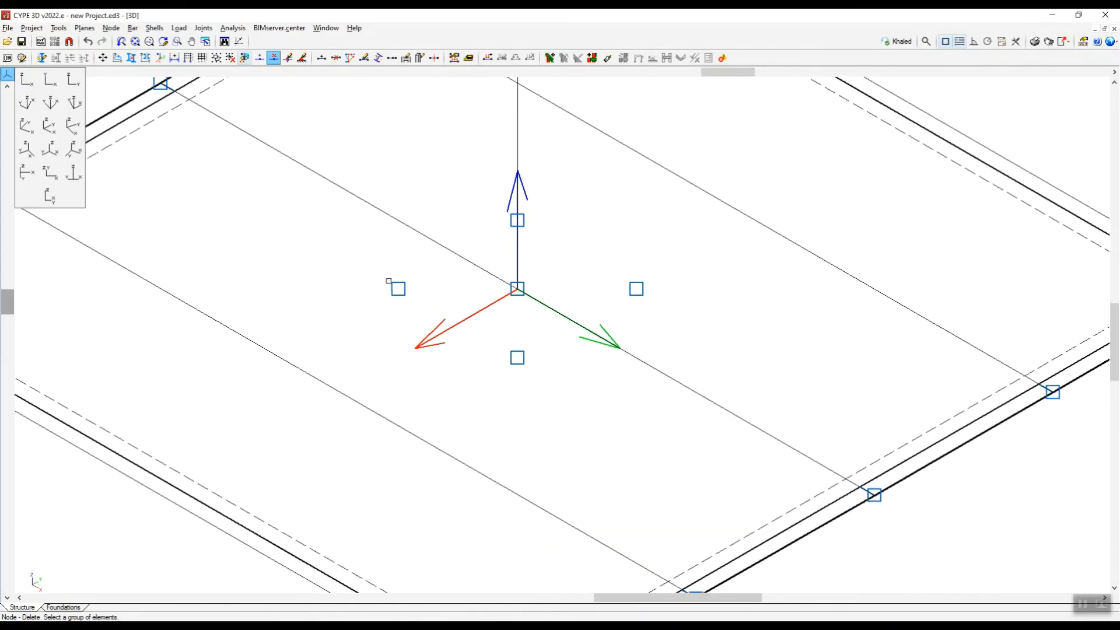
click(179, 28)
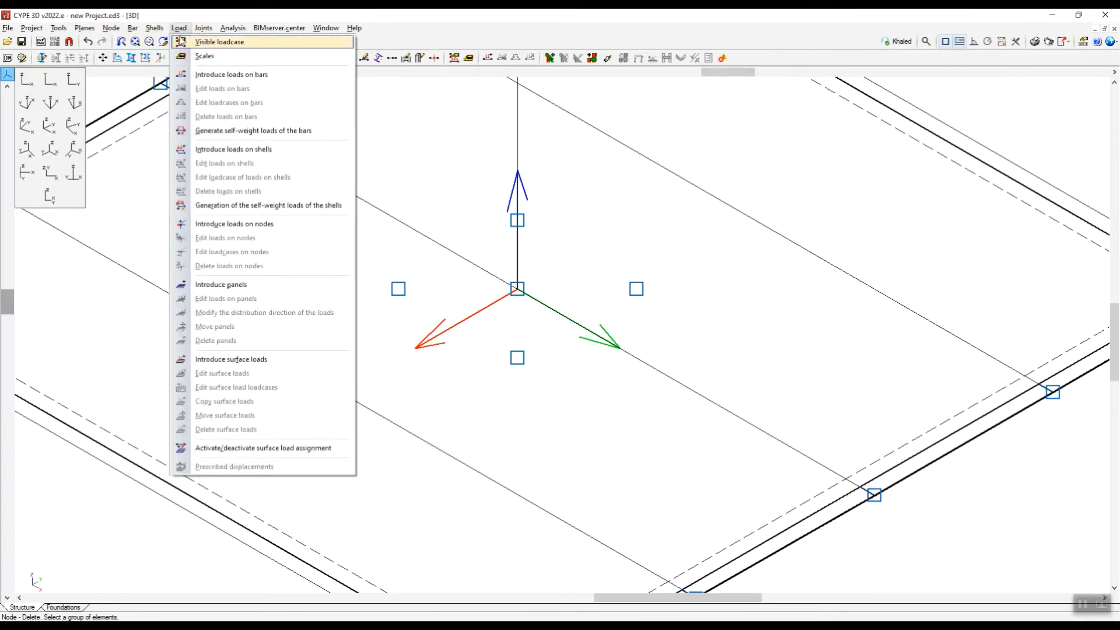
click(225, 286)
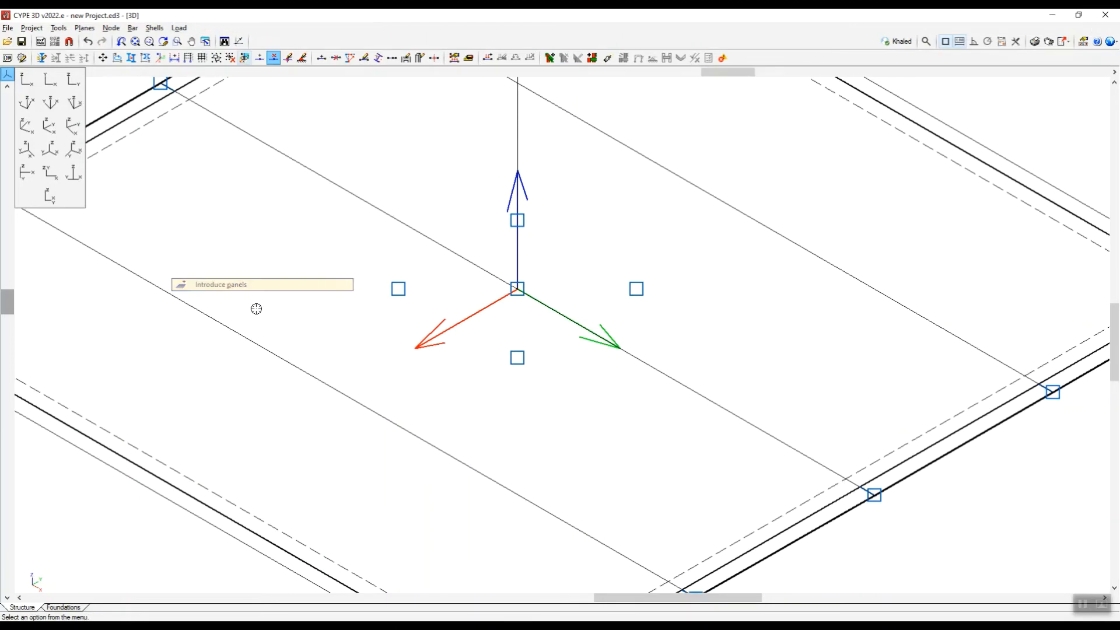
click(636, 289)
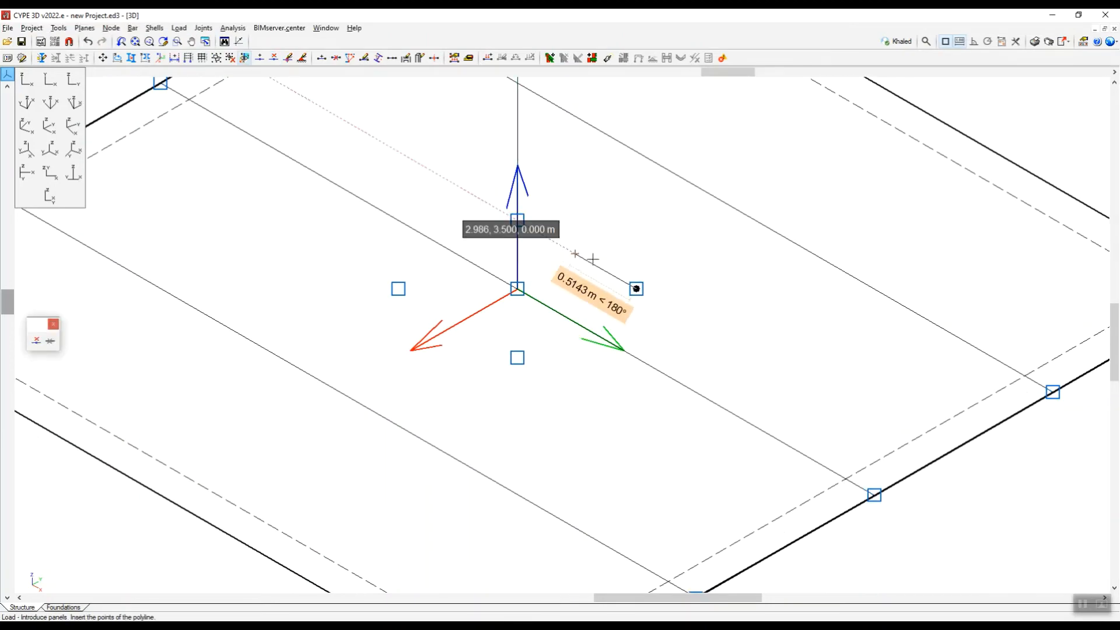
scroll(607, 256, down, 2)
click(546, 231)
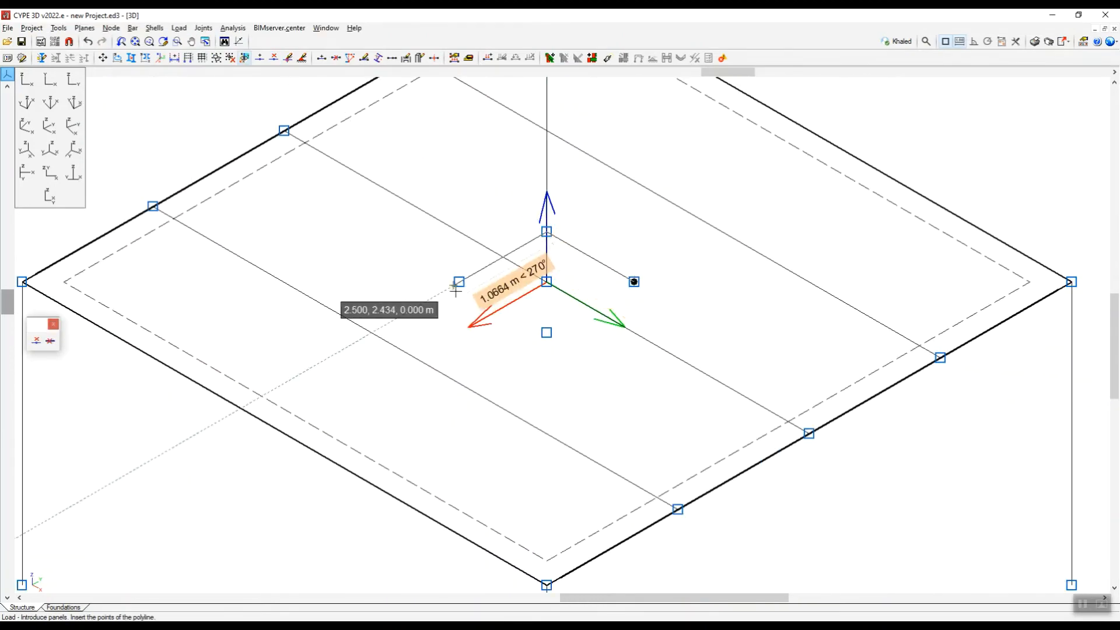
click(459, 282)
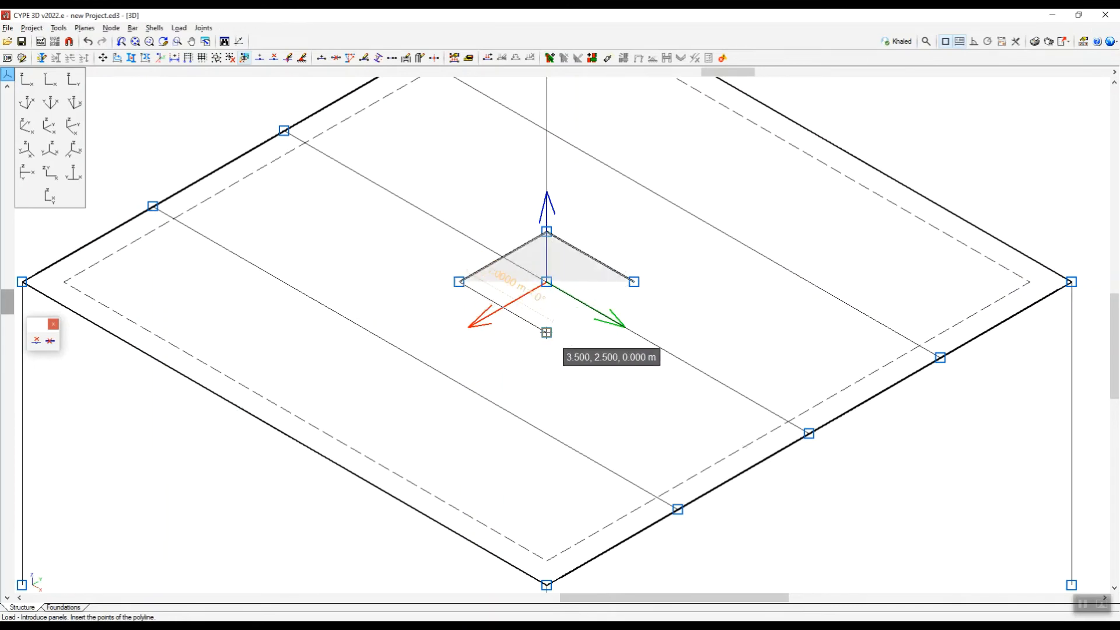
click(547, 332)
right_click(719, 313)
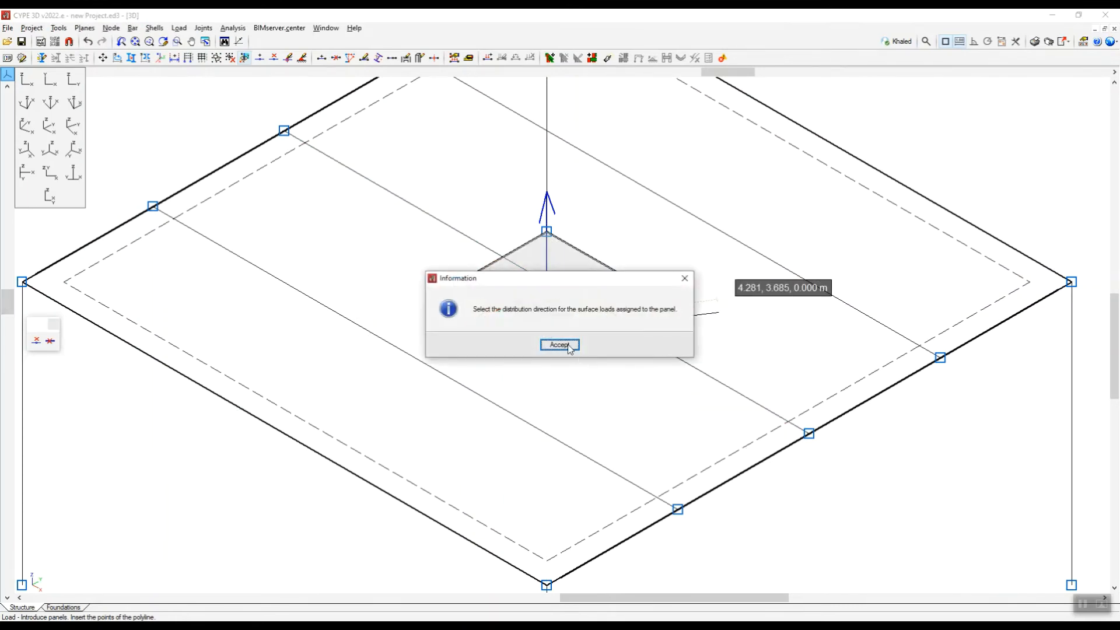
Set the panel's surface load distribution direction parallel to the middle beam.
click(559, 345)
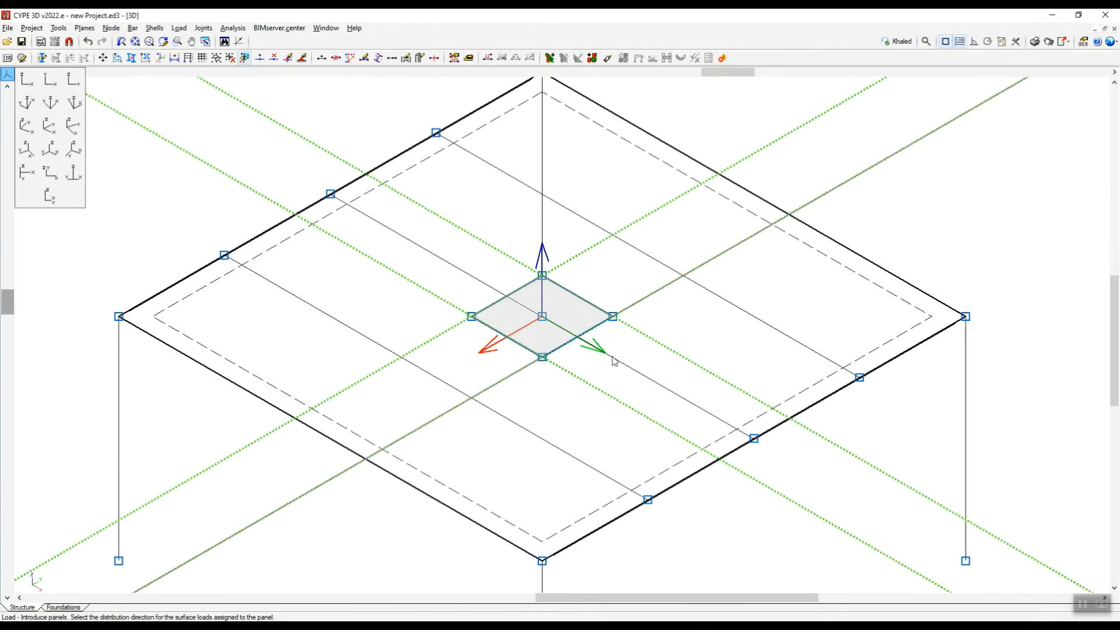
scroll(596, 271, up, 1)
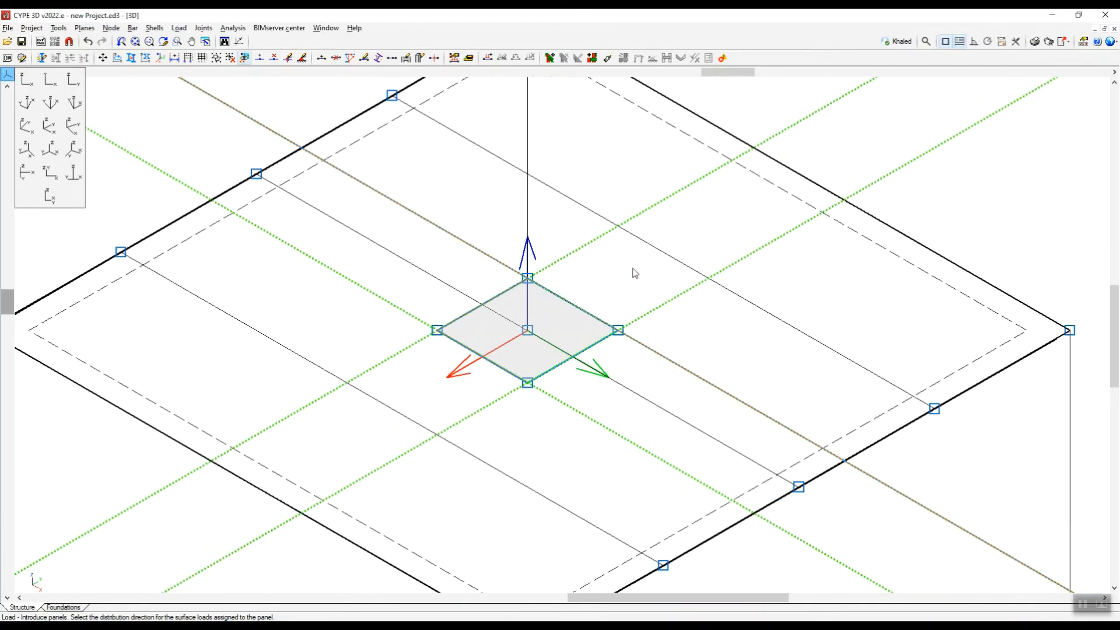
click(630, 260)
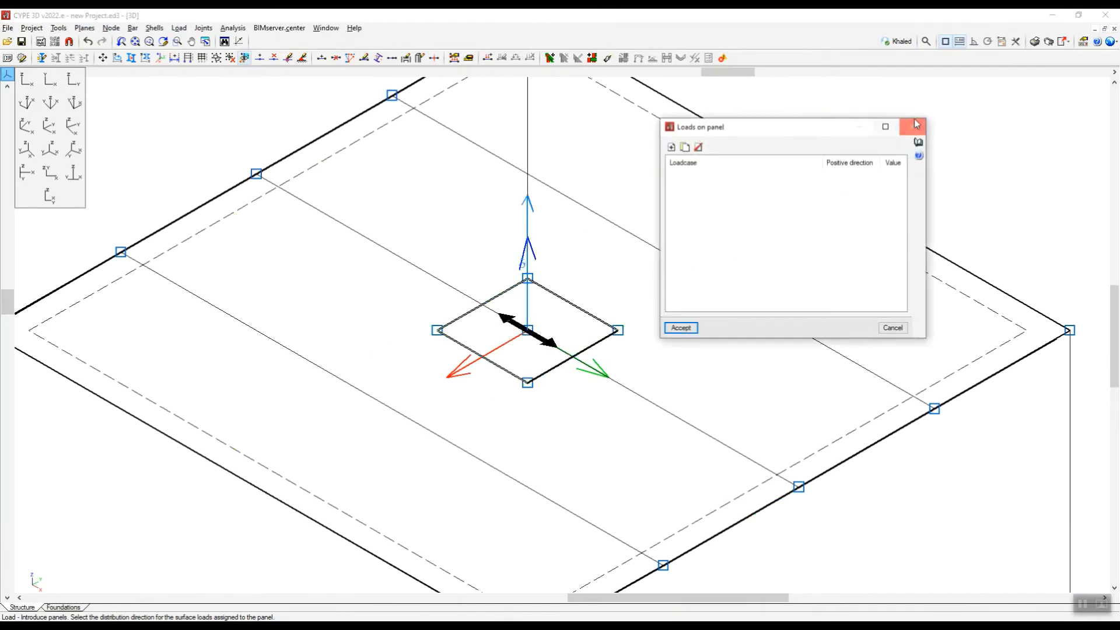
Add a downward vertical load of 16 kN/m² in the LL loadcase to the panel.
click(672, 147)
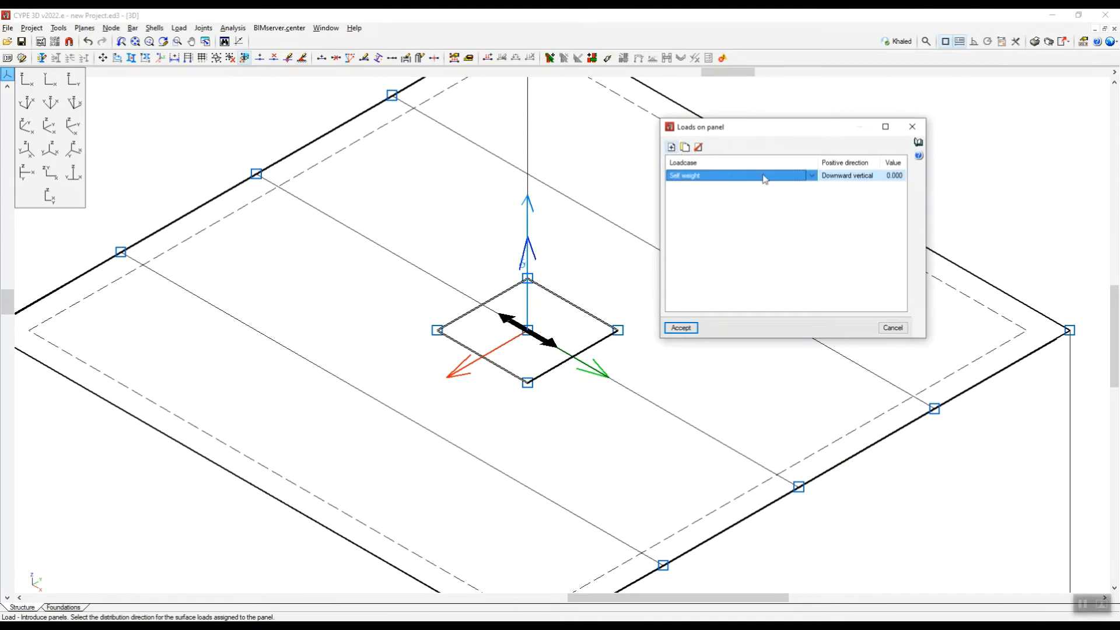
click(812, 176)
click(700, 195)
click(888, 176)
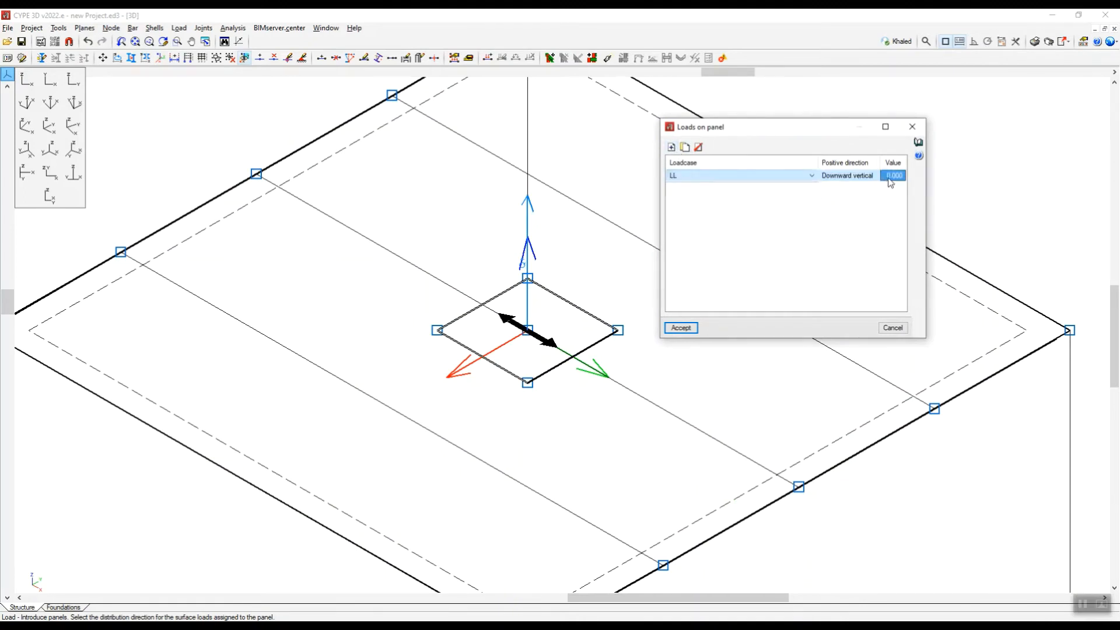
text(16)
key(Return)
click(681, 328)
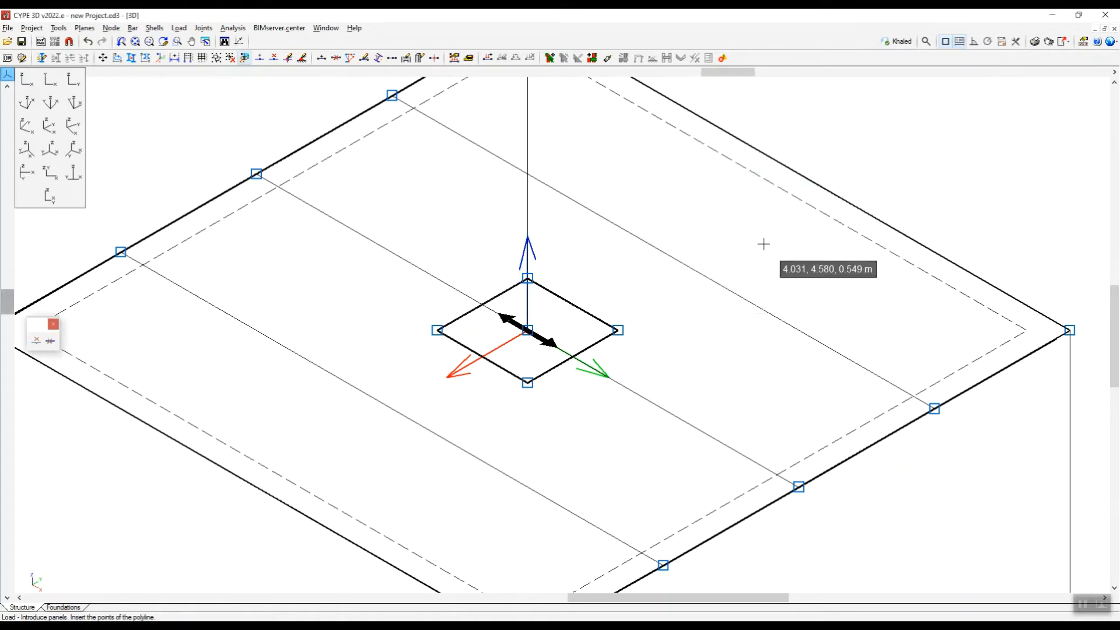
Set the drawing scale of the LL loadcase to 7.
scroll(569, 330, up, 3)
scroll(569, 330, down, 2)
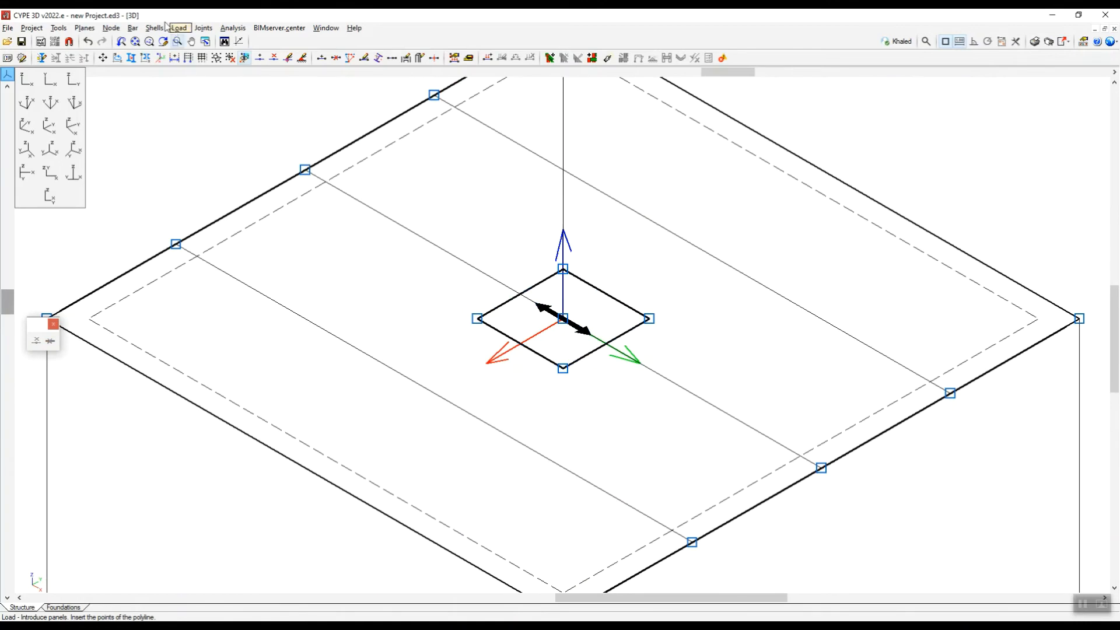
click(178, 28)
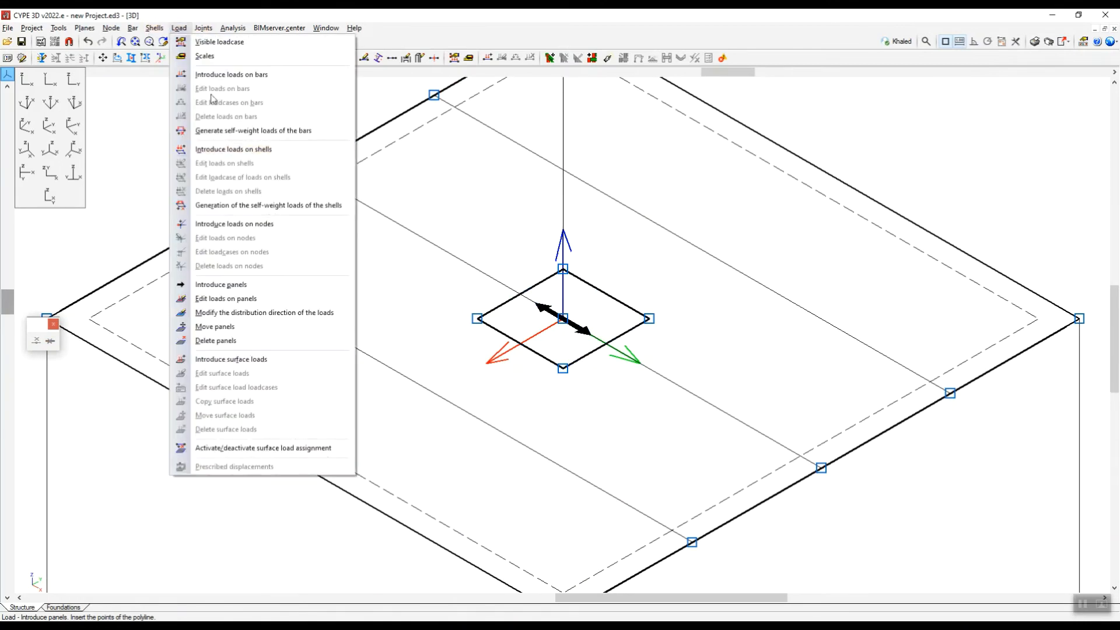
click(211, 55)
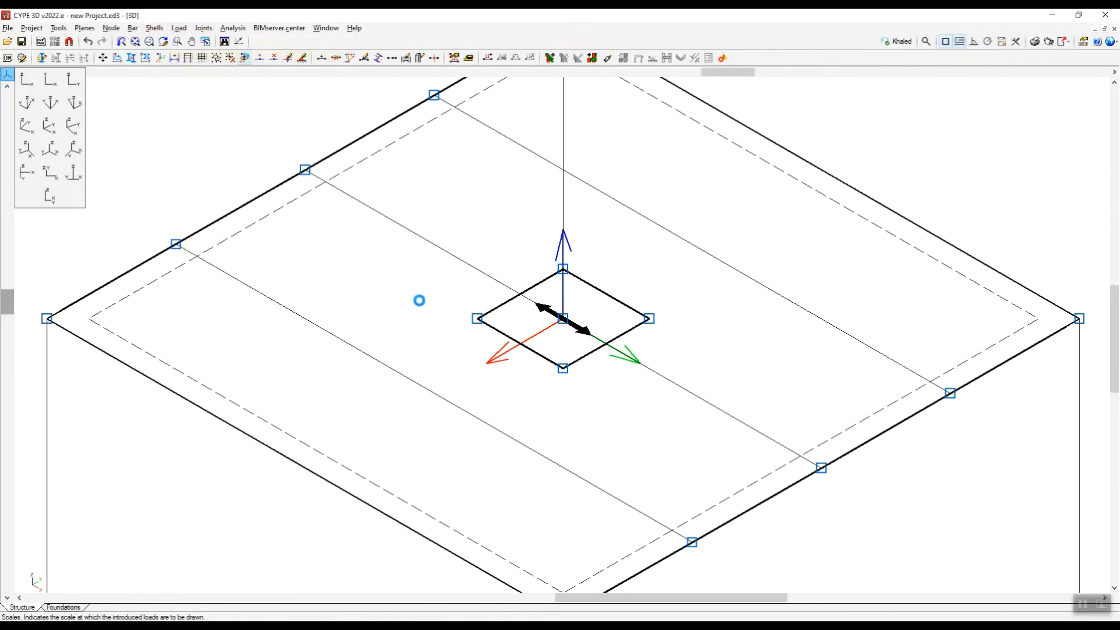
click(508, 231)
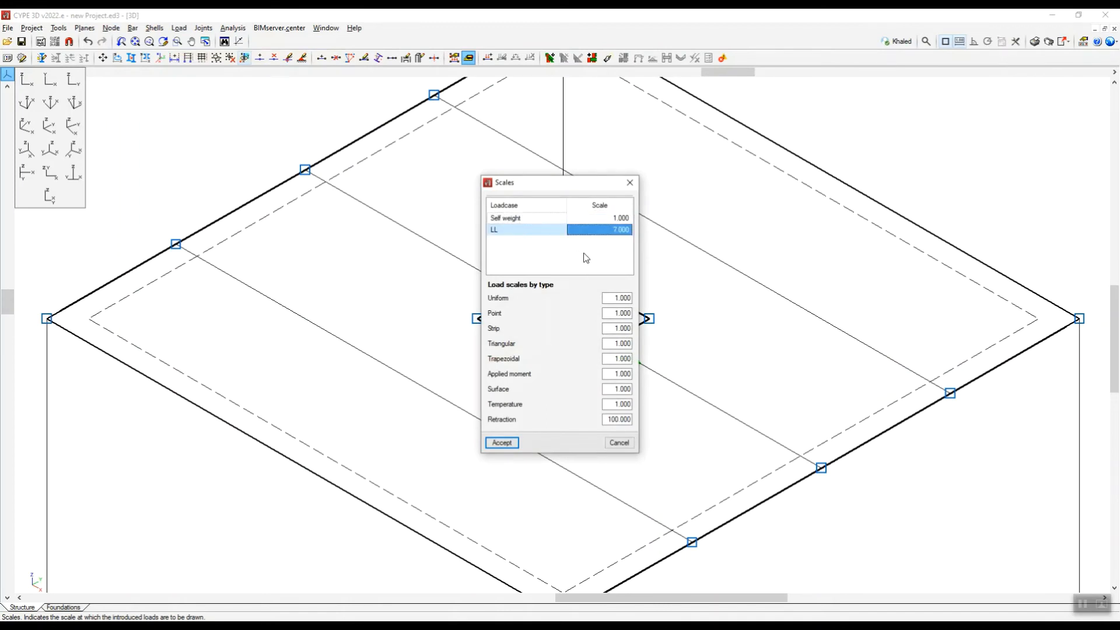
click(501, 443)
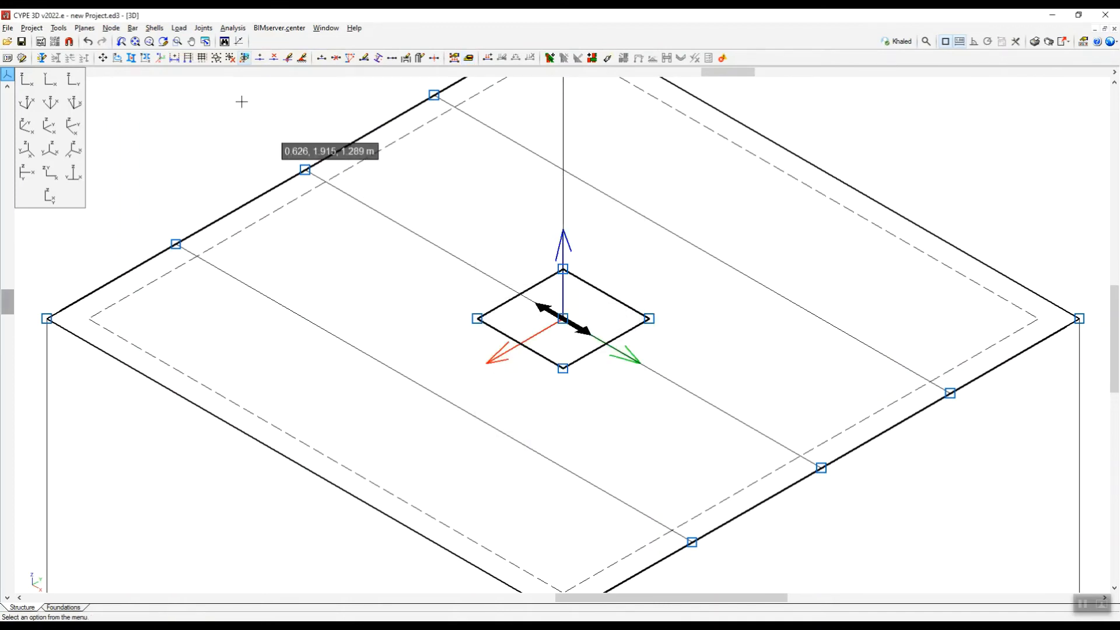
Make LL the visible loadcase so that the panel load is drawn on the model.
click(175, 32)
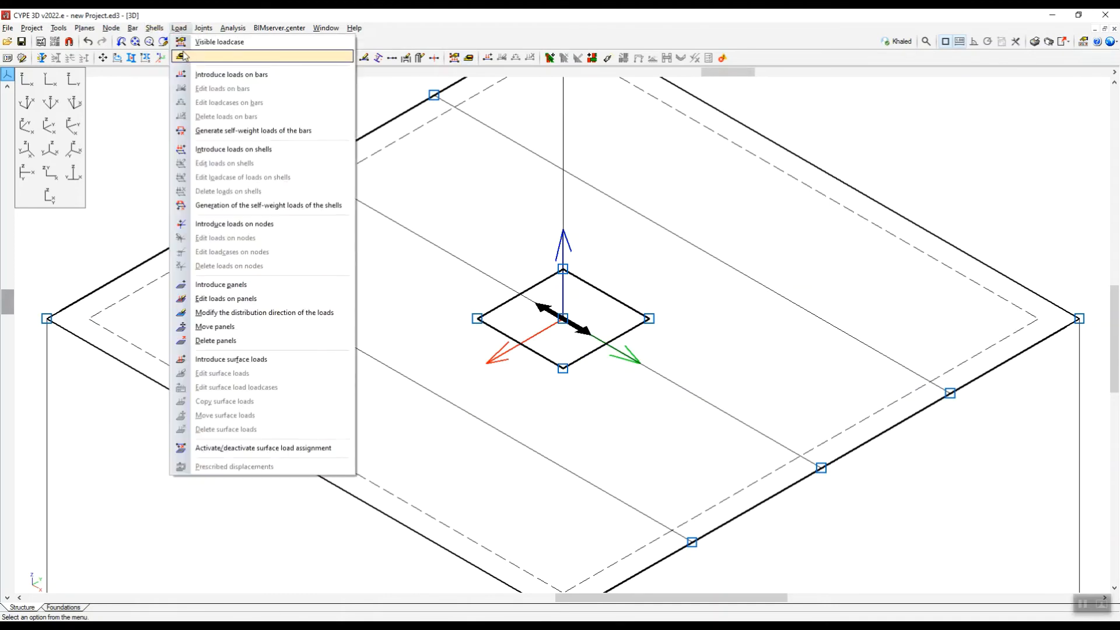
click(211, 39)
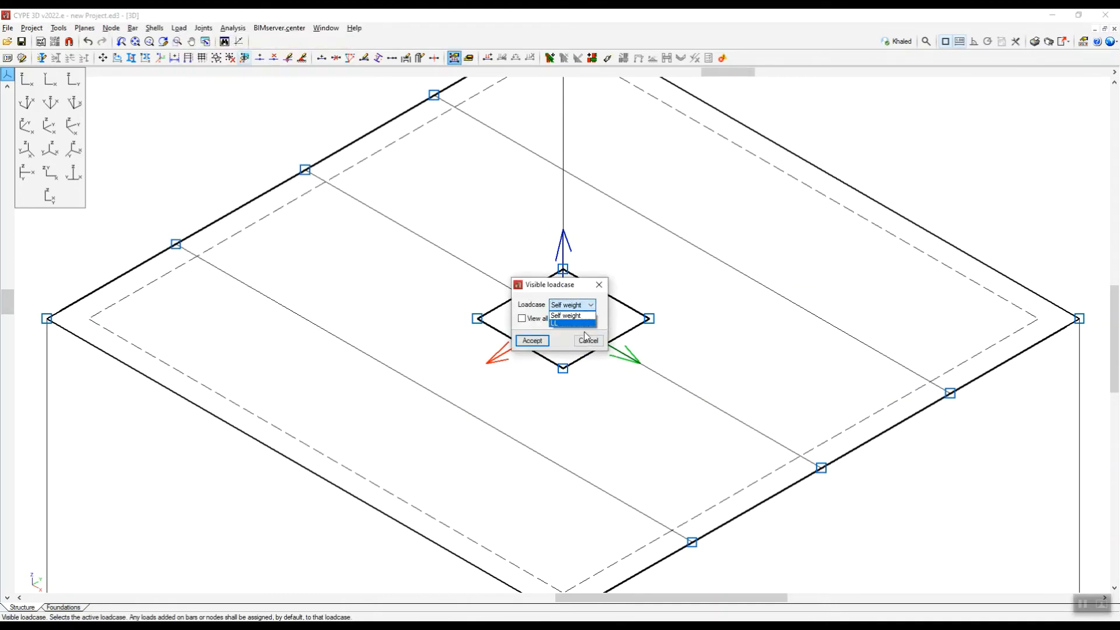
key(Return)
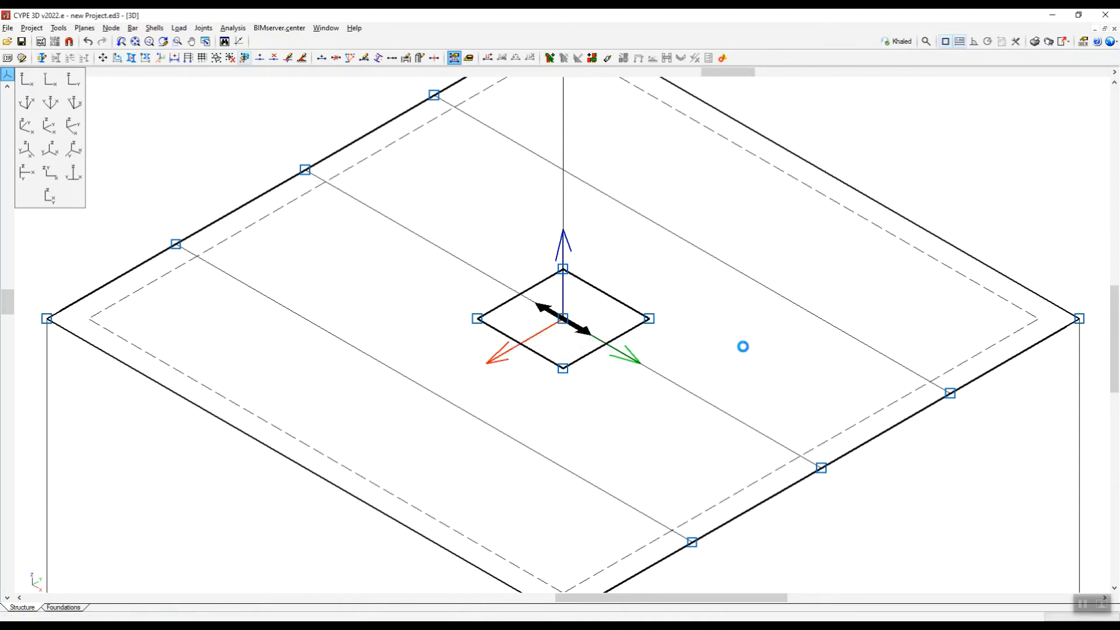
scroll(559, 410, down, 3)
scroll(559, 410, down, 4)
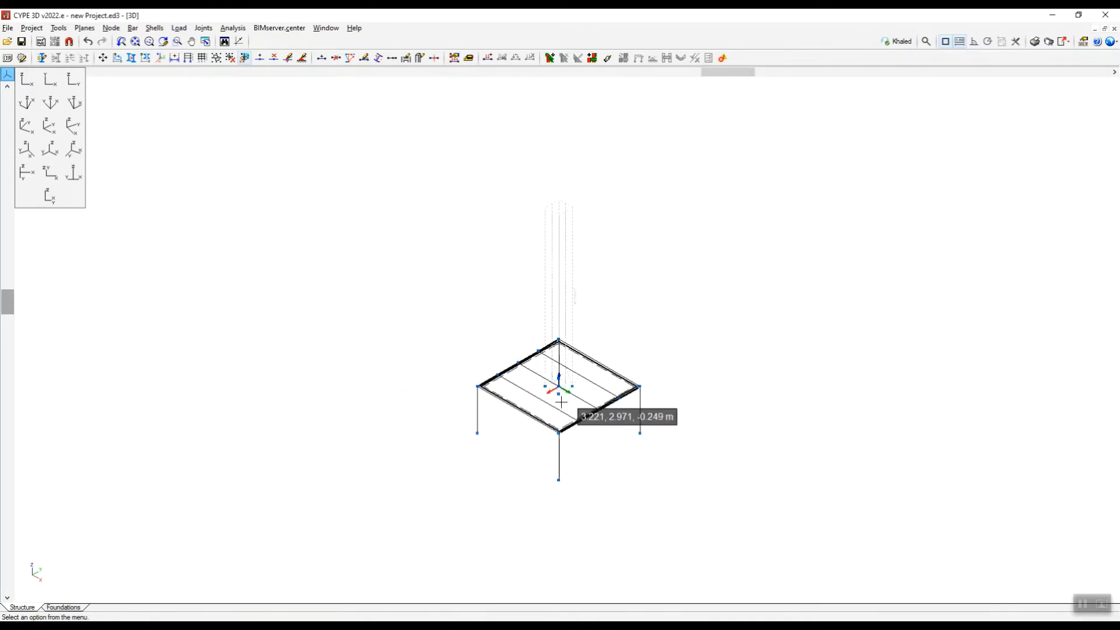
scroll(561, 305, up, 1)
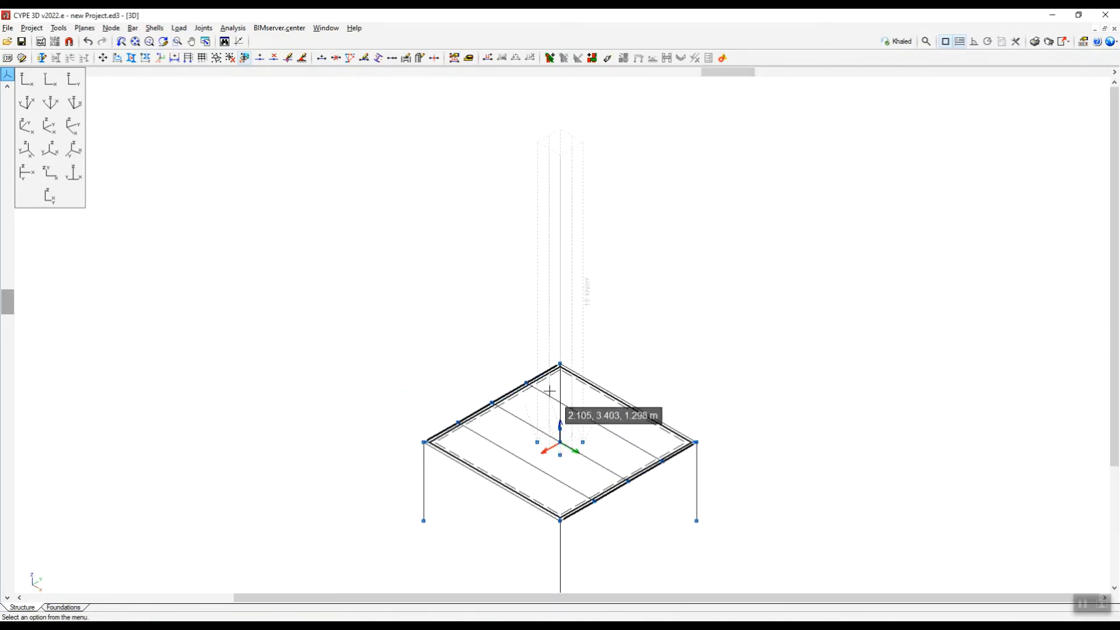
scroll(584, 333, up, 2)
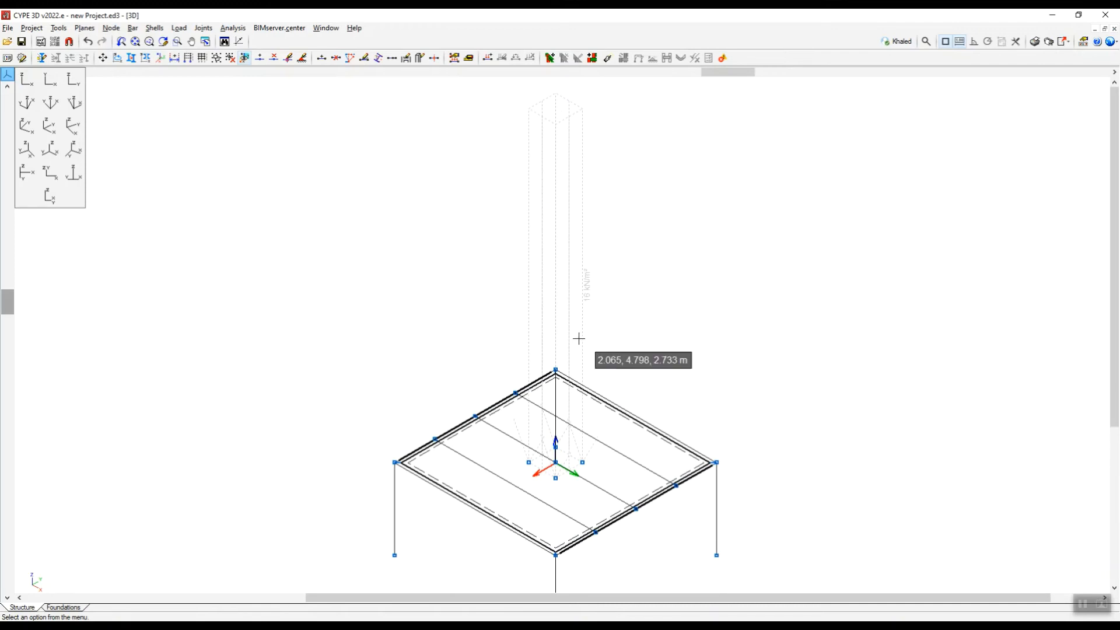
Reduce the drawing scale of the LL loadcase to 3.
click(178, 28)
click(212, 39)
click(617, 231)
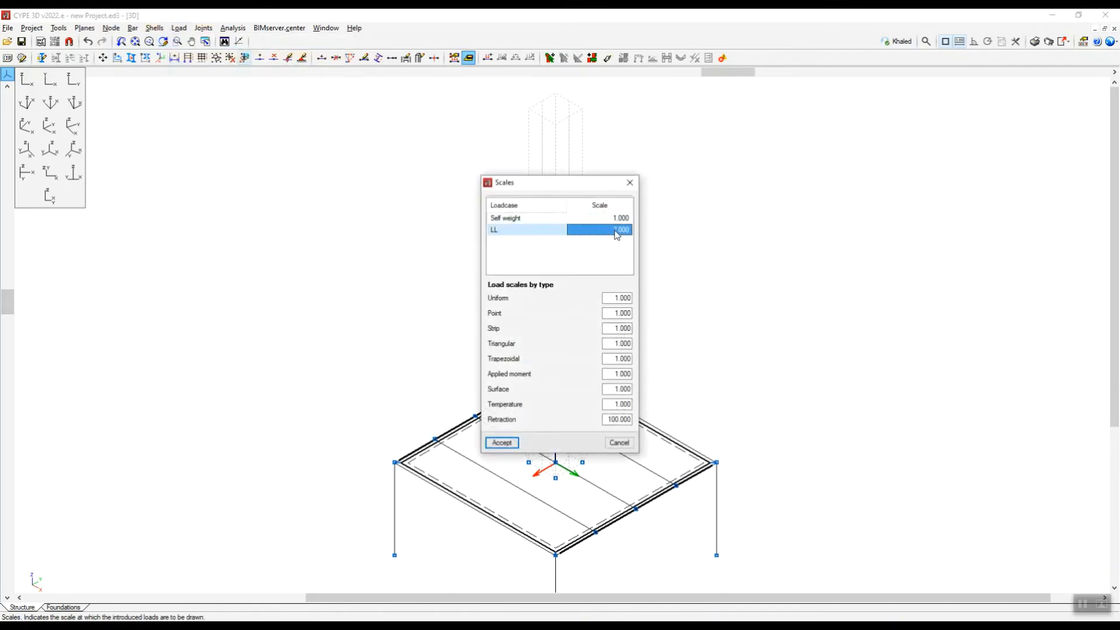
text(3)
key(Return)
click(509, 442)
scroll(555, 484, up, 3)
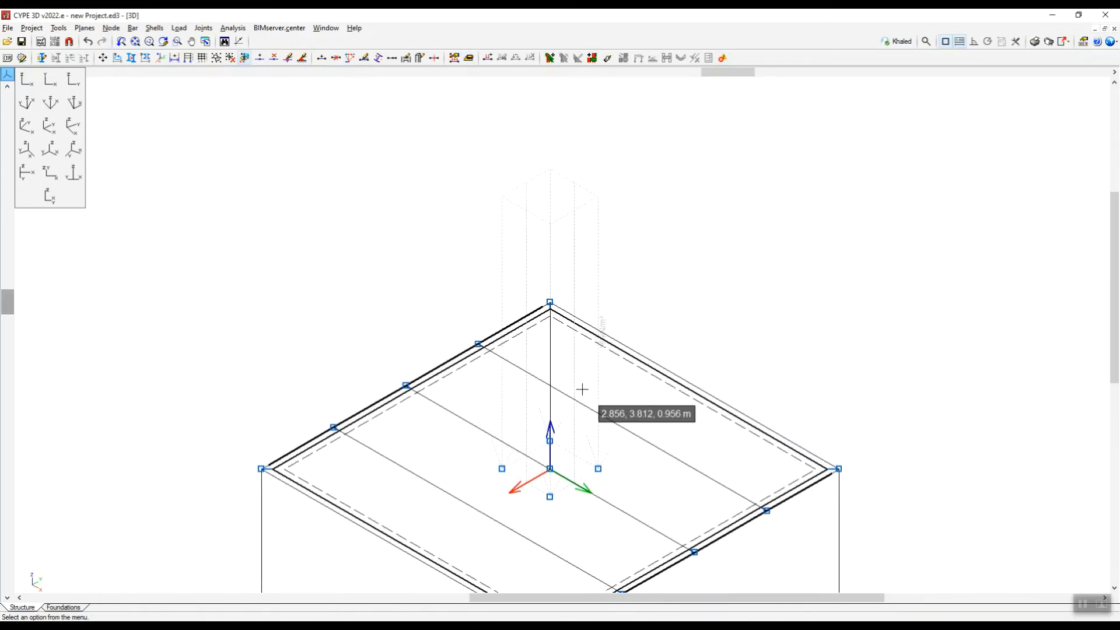
scroll(577, 350, up, 2)
scroll(576, 444, up, 1)
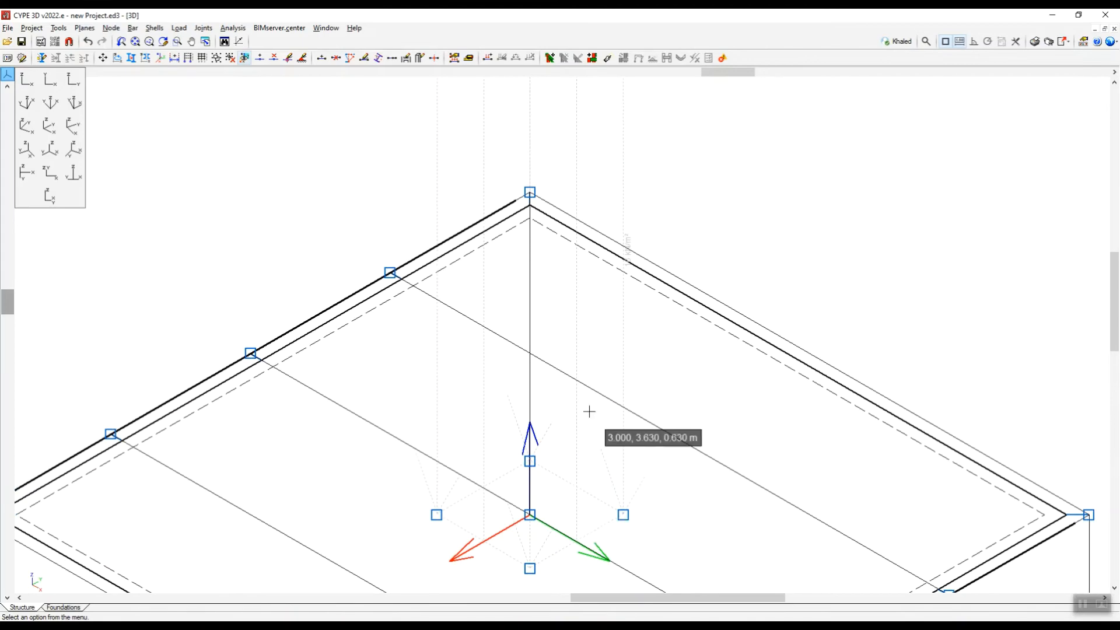
scroll(589, 411, down, 5)
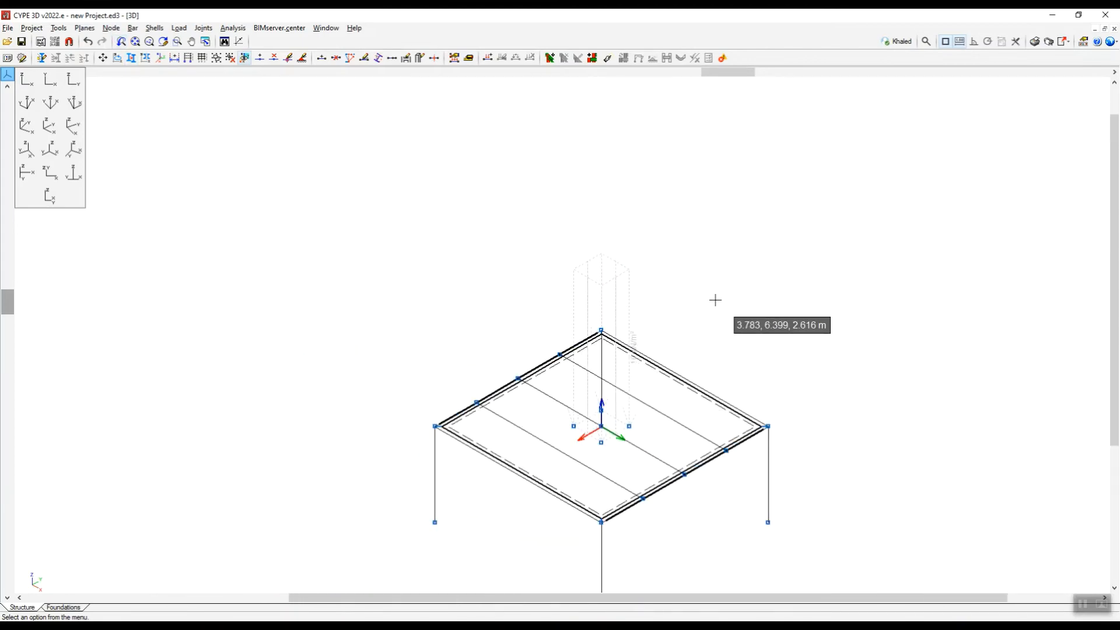
scroll(733, 330, down, 2)
scroll(756, 358, up, 1)
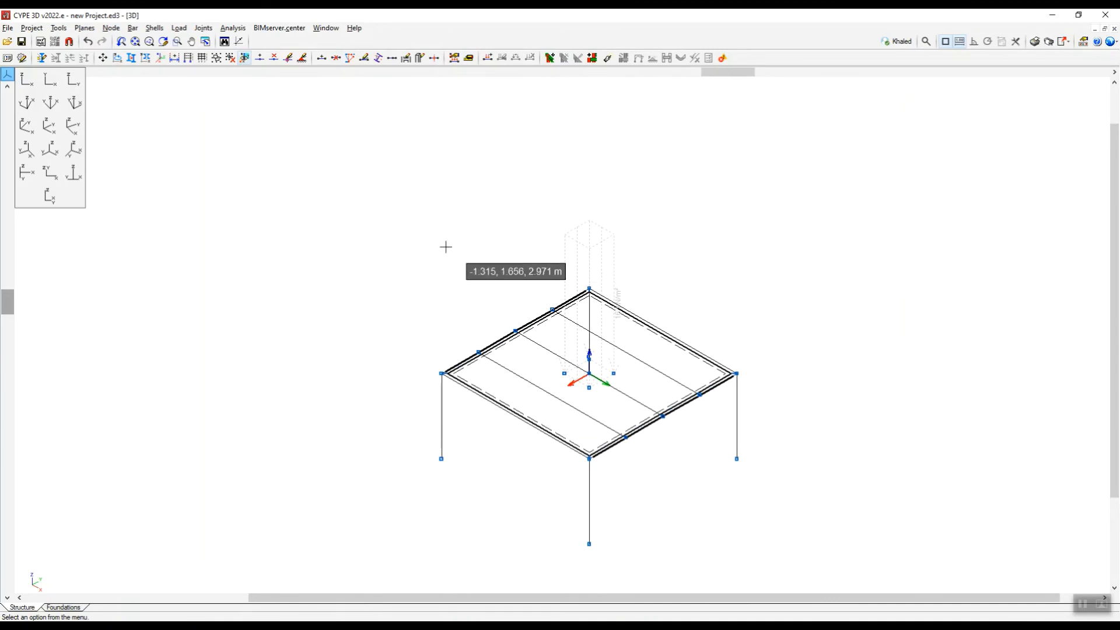
In the YZ view, assign a fully fixed external fixity to all the column base nodes.
click(73, 79)
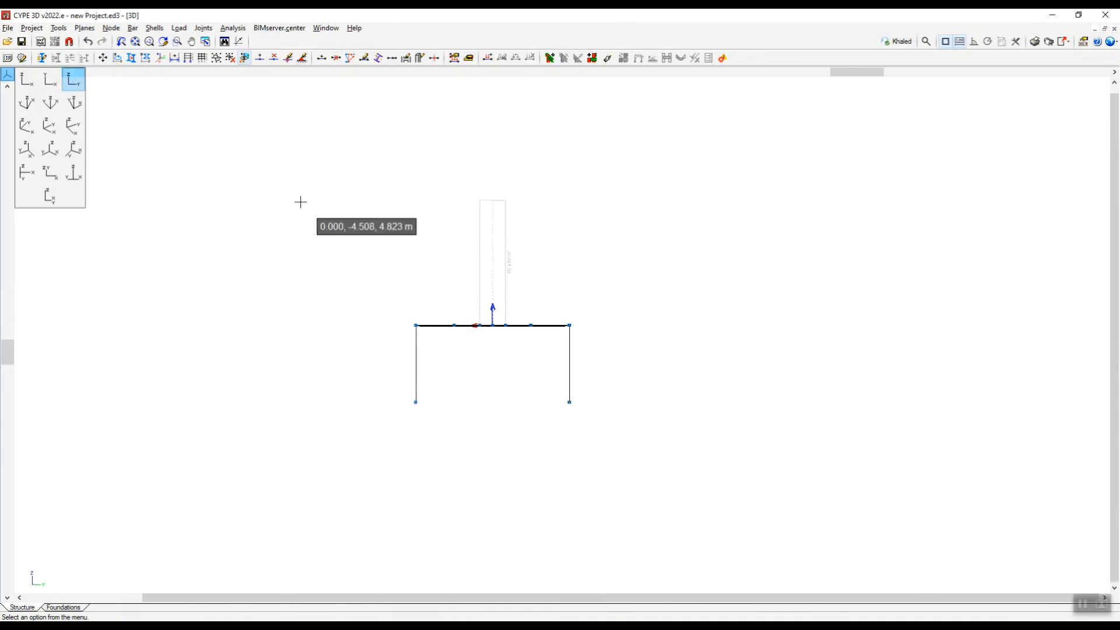
click(111, 28)
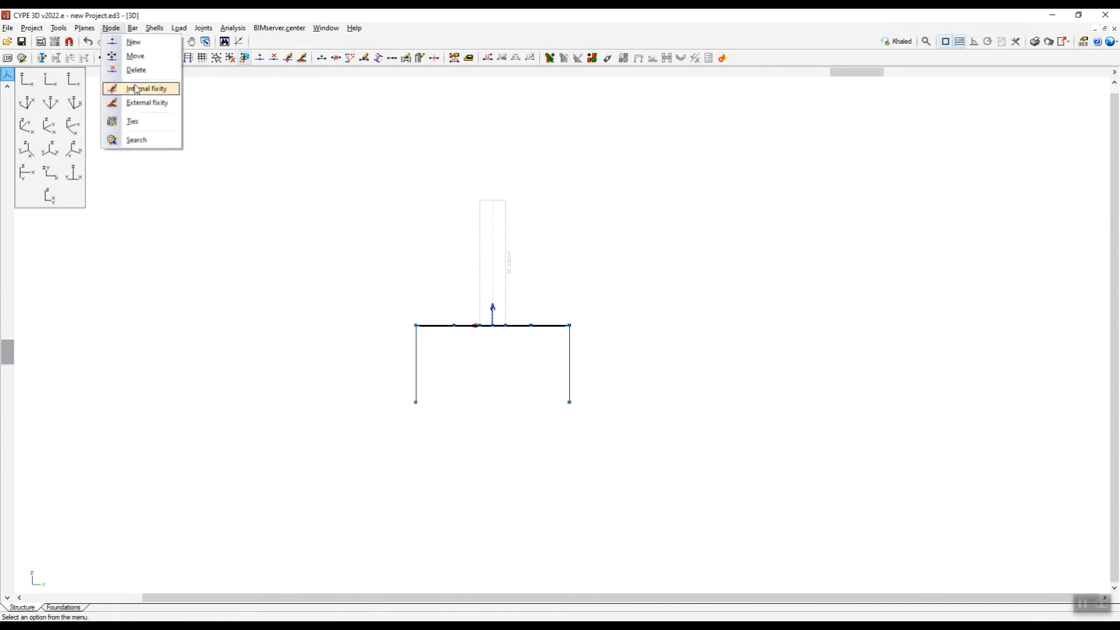
click(143, 102)
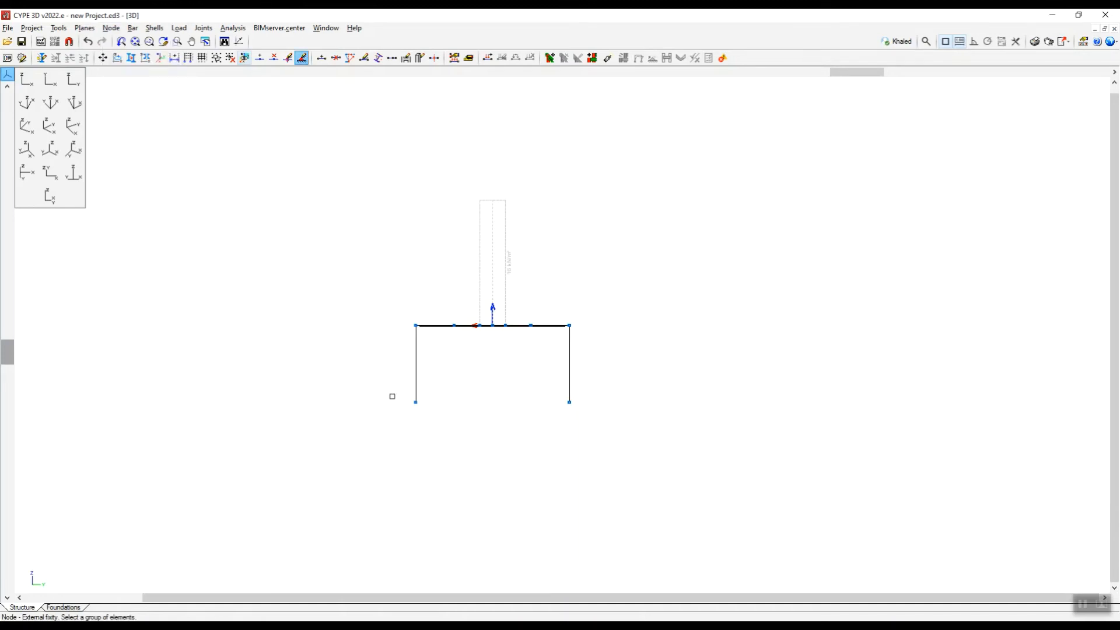
drag(383, 378, 671, 431)
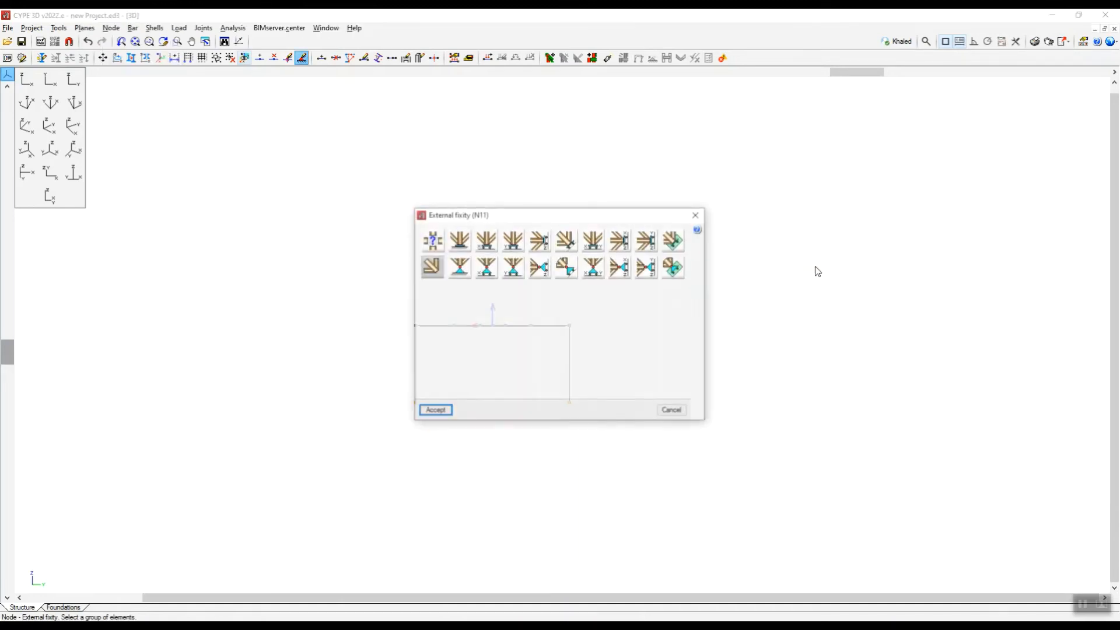
click(464, 243)
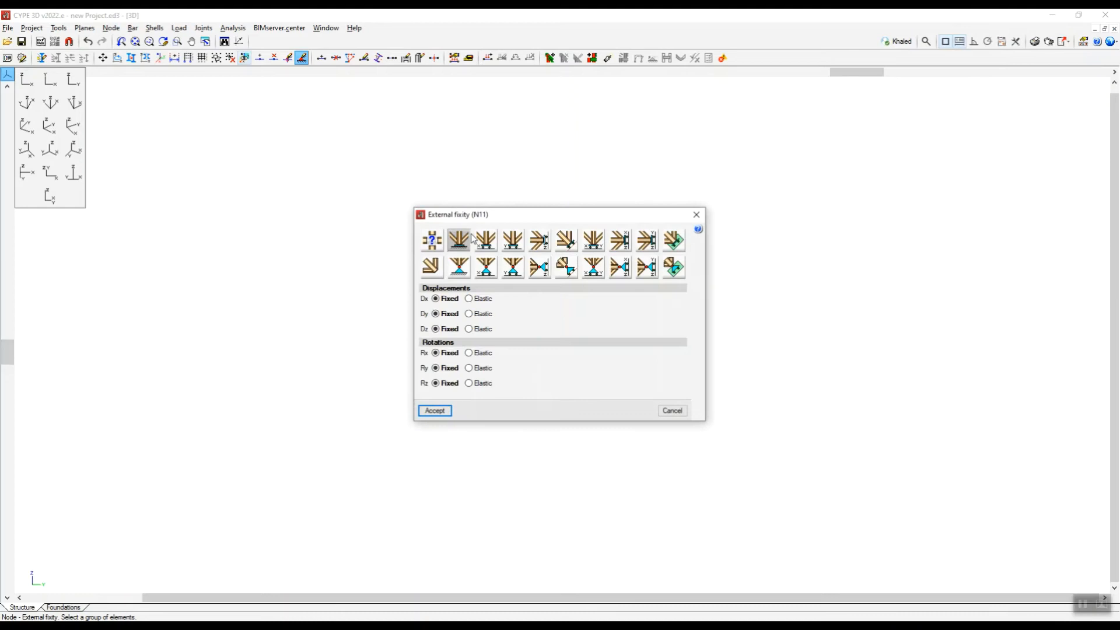
click(436, 410)
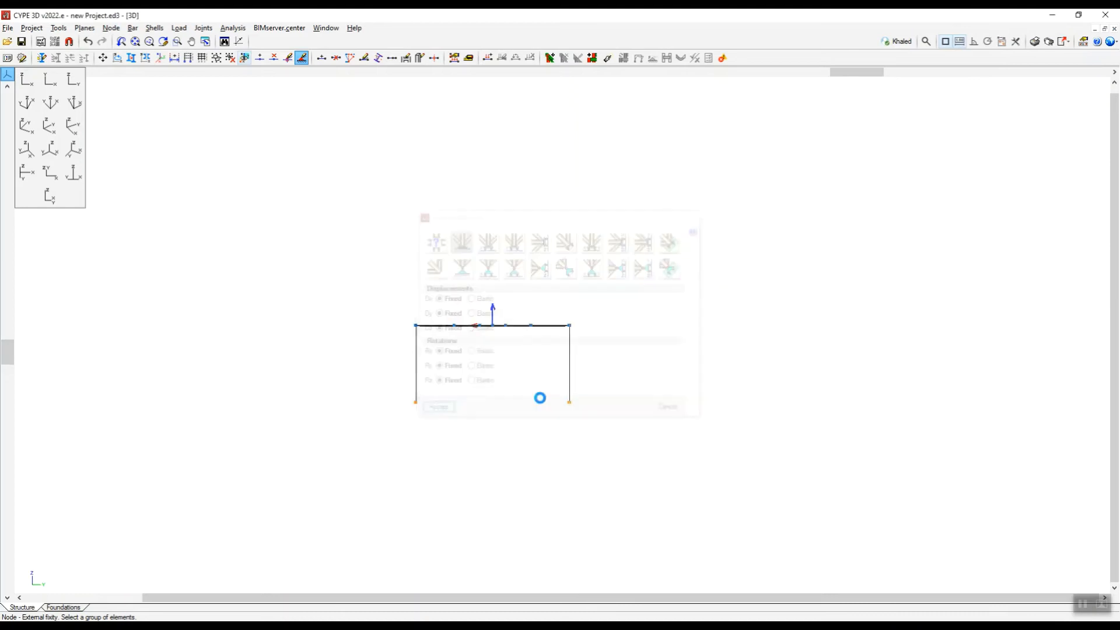
In an isometric view, analyse the structure without dimensioning sections, with bar checks on and default buckling parameters accepted, and dismiss the final design report.
click(51, 151)
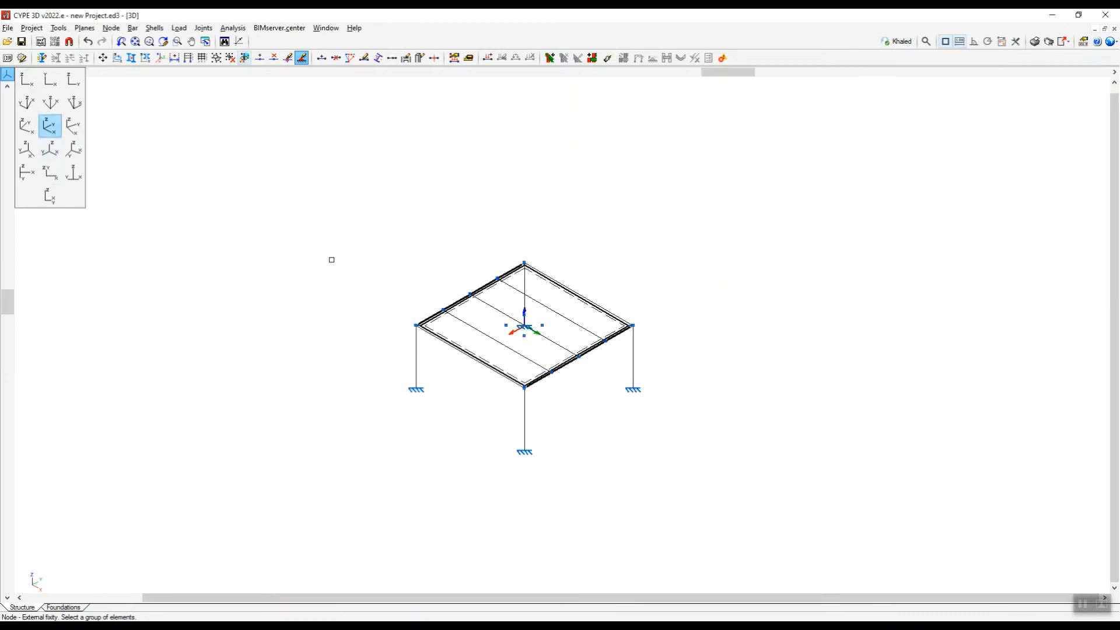
click(231, 28)
click(245, 41)
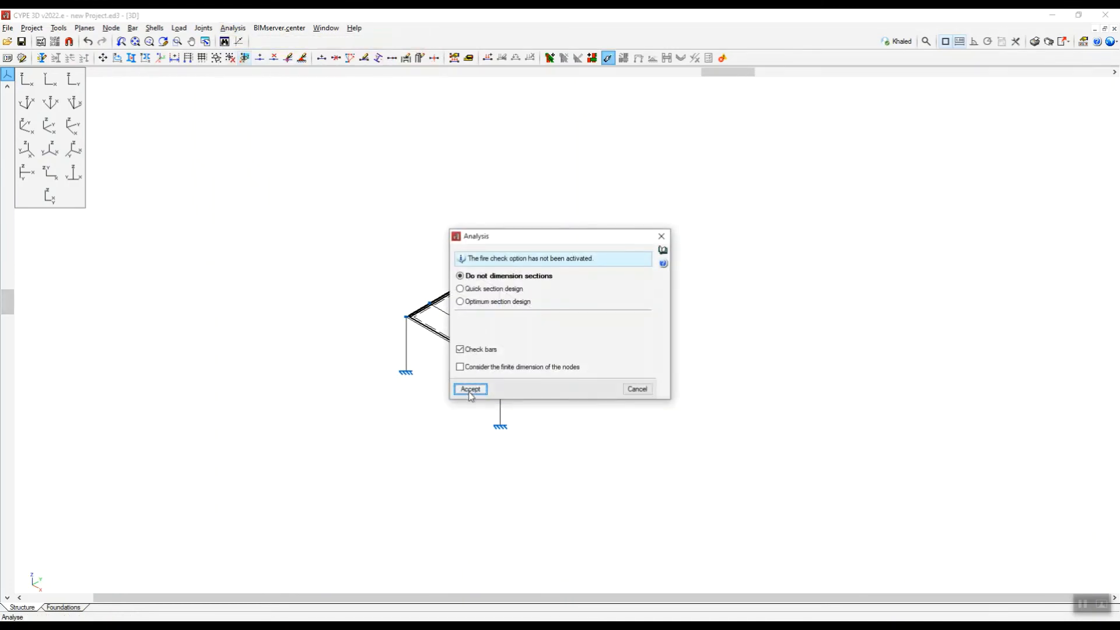
click(470, 389)
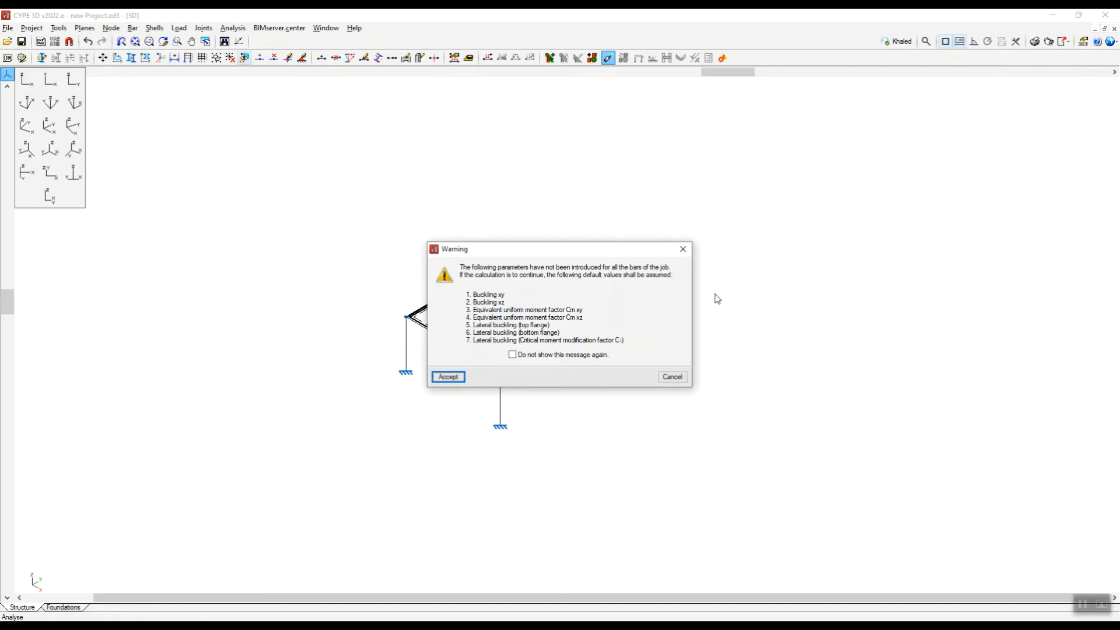
click(447, 377)
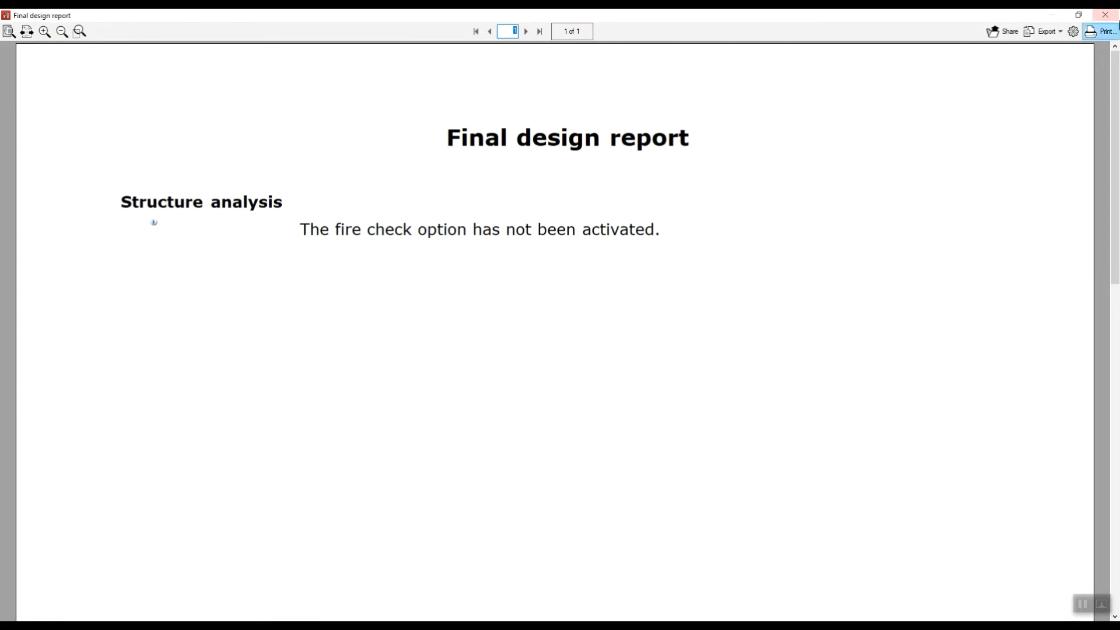
click(1106, 15)
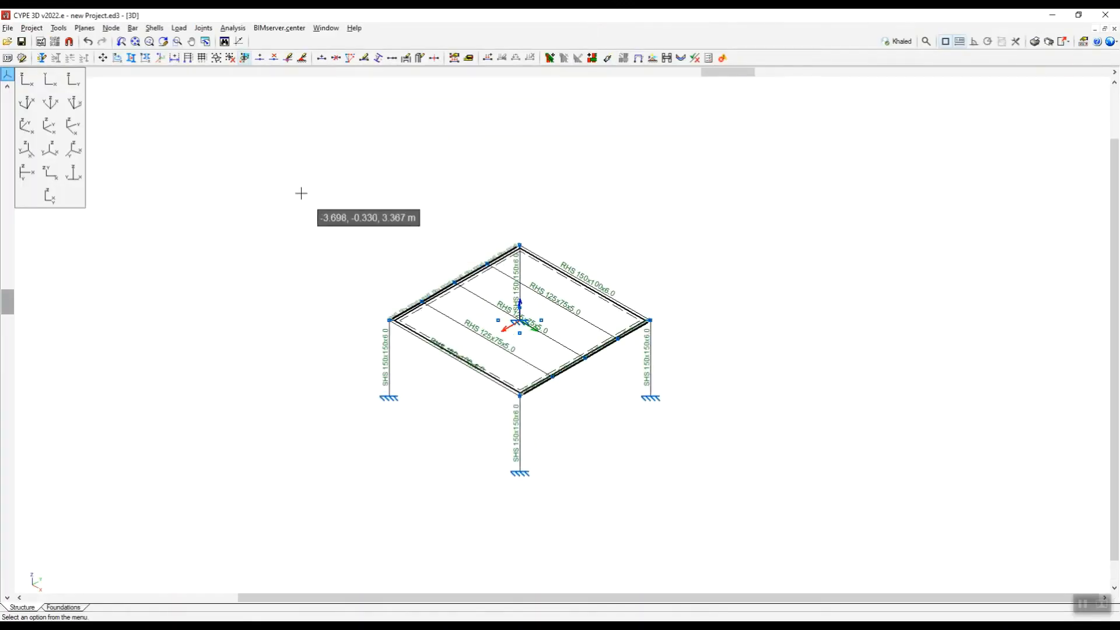
Display the deformed shape for the Self weight loadcase with a displacement scale factor of 70, without the maximum value shown.
click(233, 28)
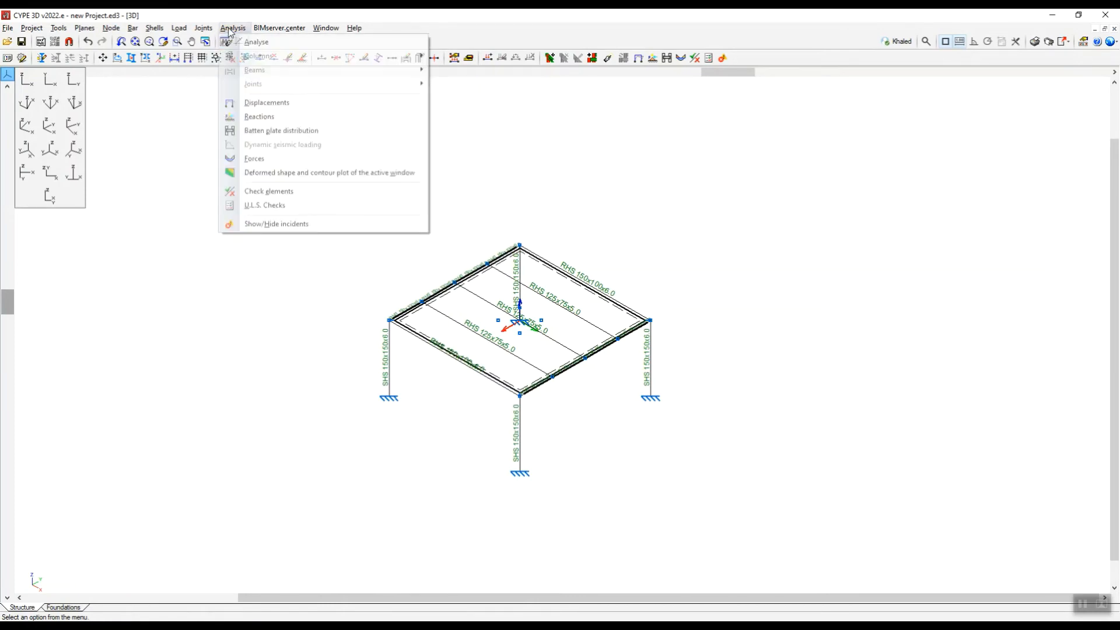
click(277, 177)
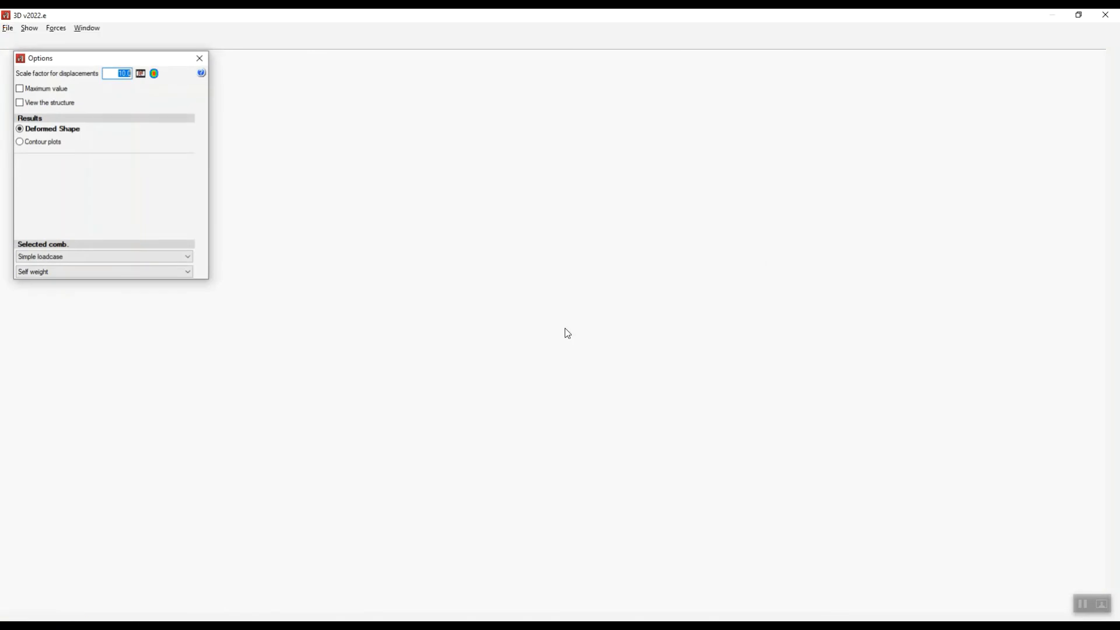
scroll(583, 286, down, 3)
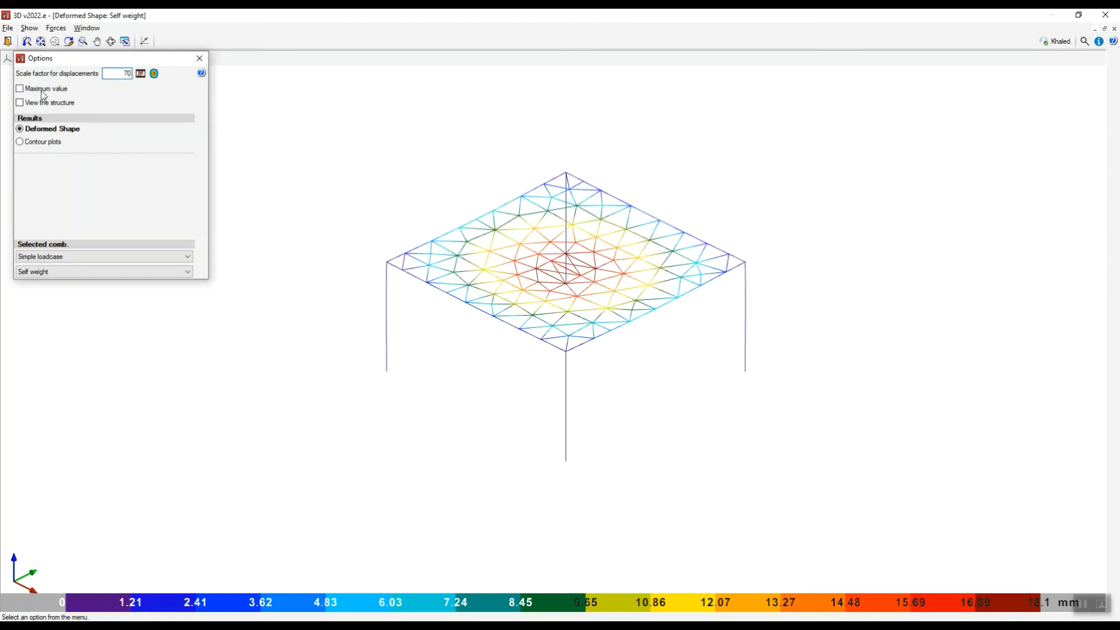
click(21, 89)
click(21, 89)
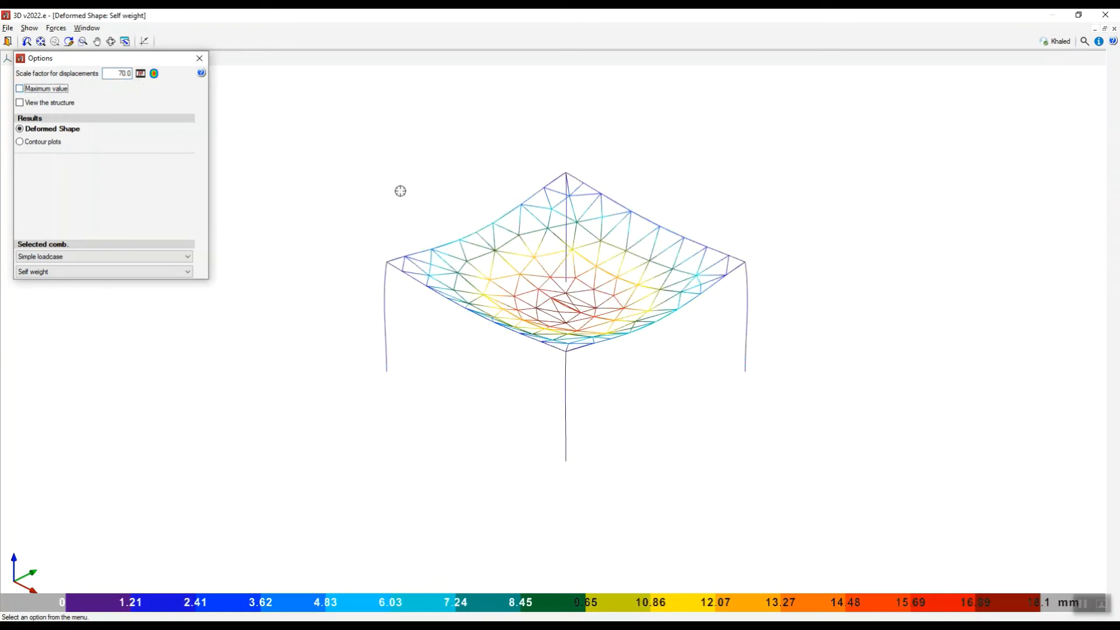
scroll(569, 299, up, 6)
scroll(570, 298, down, 5)
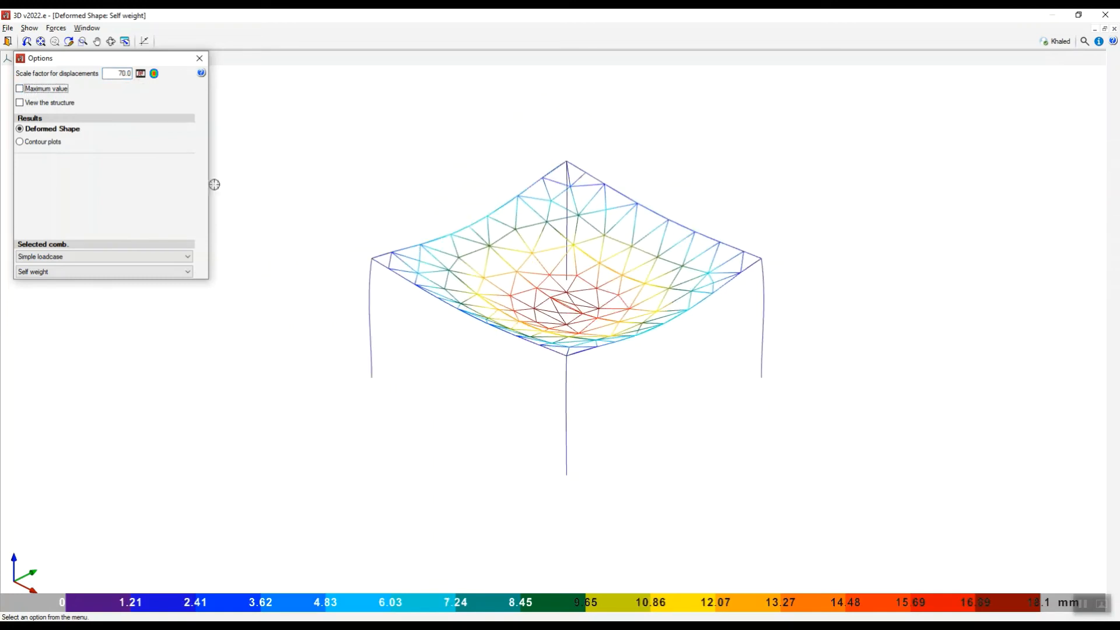
Overlay the structure on the deformed shape, inspect the plate's deflection and triangle mesh, and close the results.
click(20, 102)
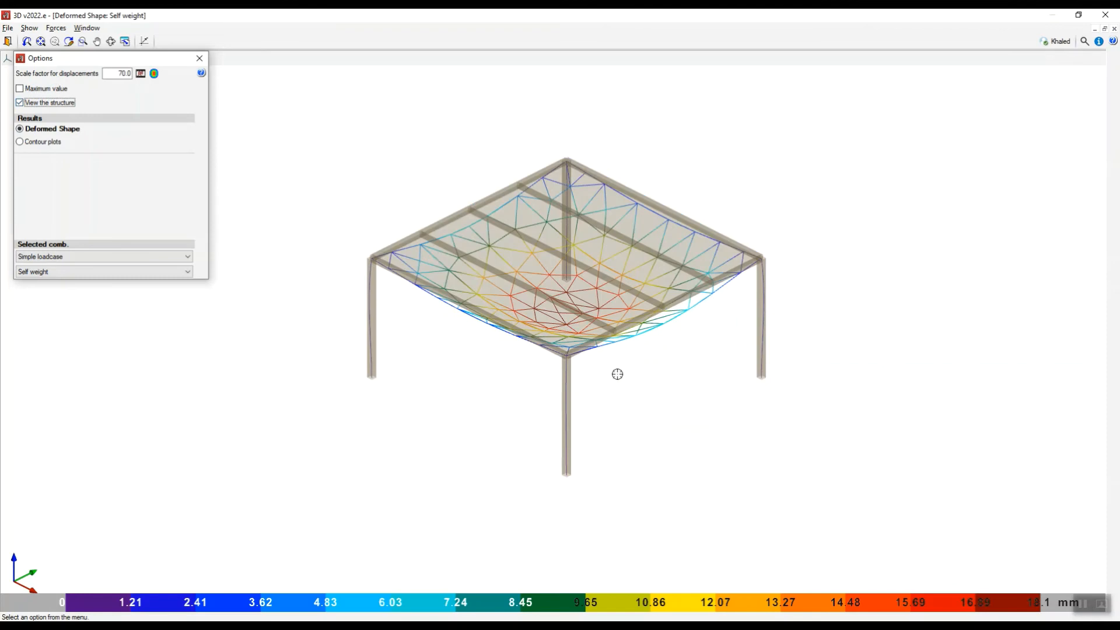
mouse_move(615, 385)
mouse_down()
mouse_move(569, 379)
mouse_move(675, 417)
mouse_move(613, 363)
mouse_up()
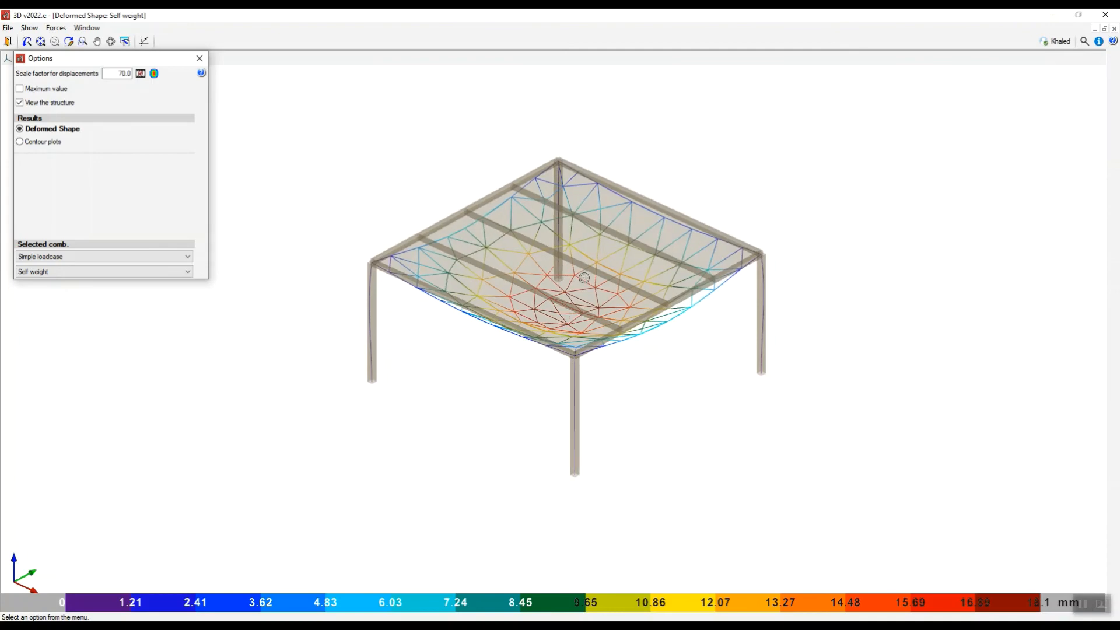
scroll(584, 278, up, 8)
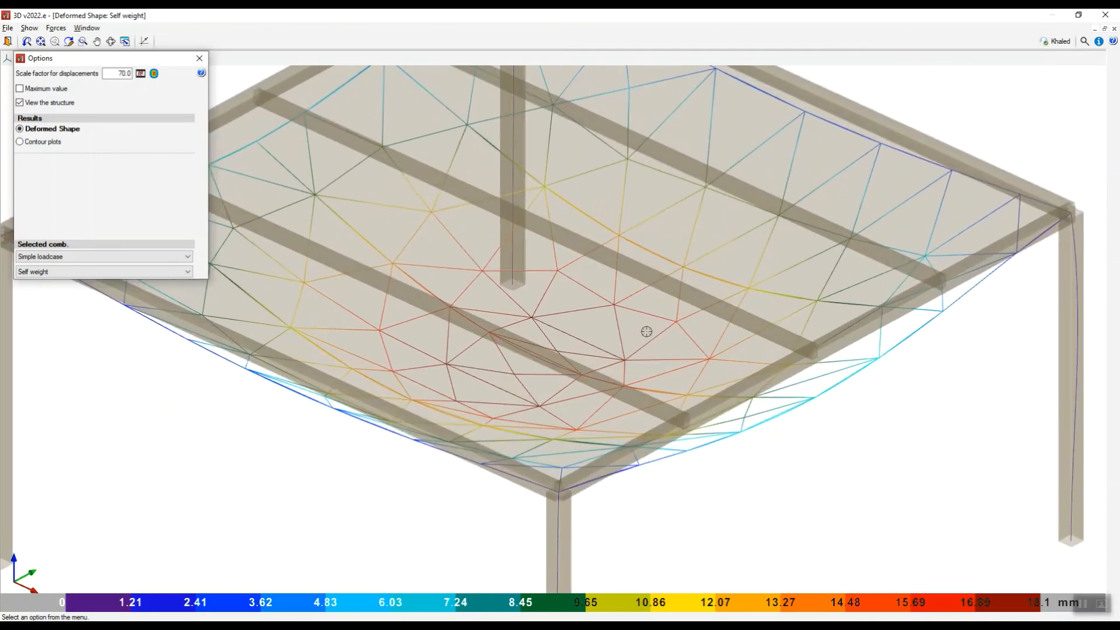
scroll(647, 331, down, 4)
scroll(623, 325, up, 2)
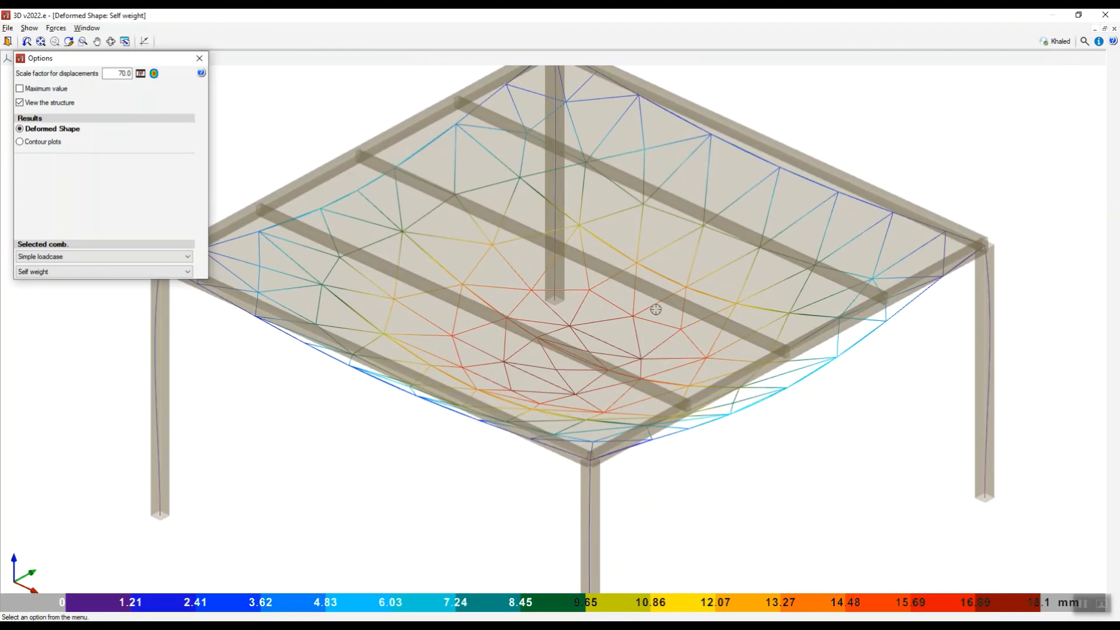
click(199, 58)
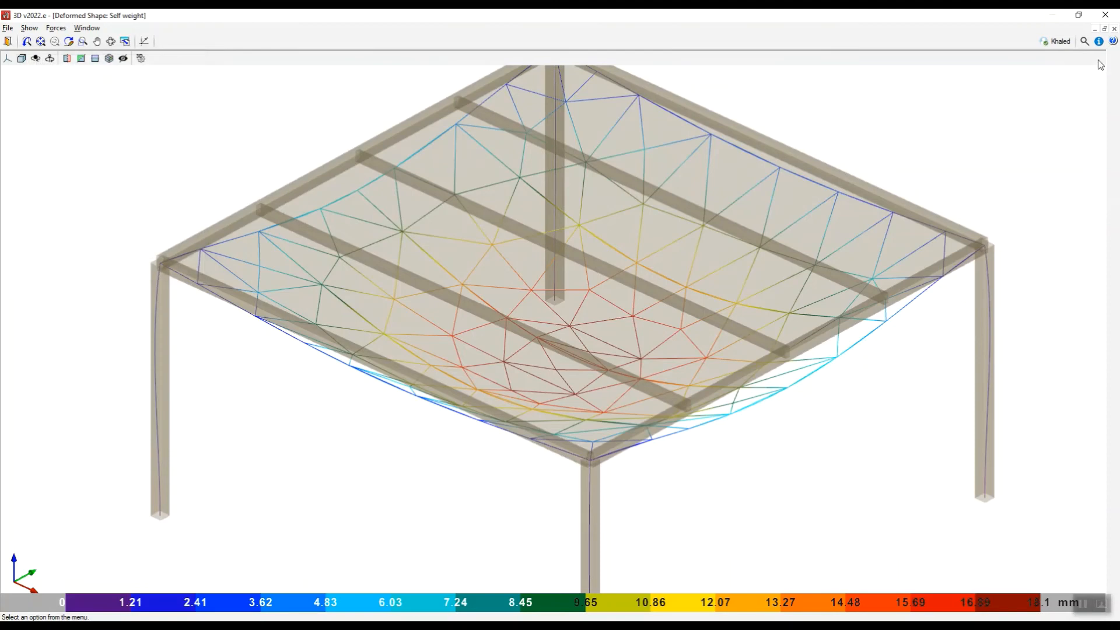
click(1105, 15)
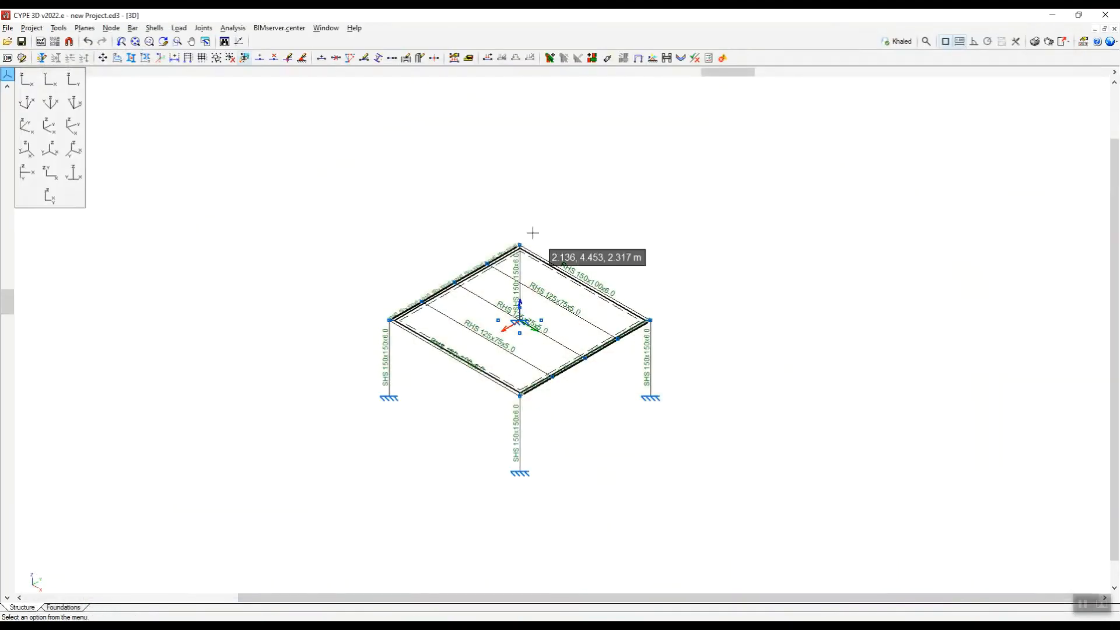
Set the plate shell's discretisation to a maximum triangle side of 0.4 m.
click(154, 27)
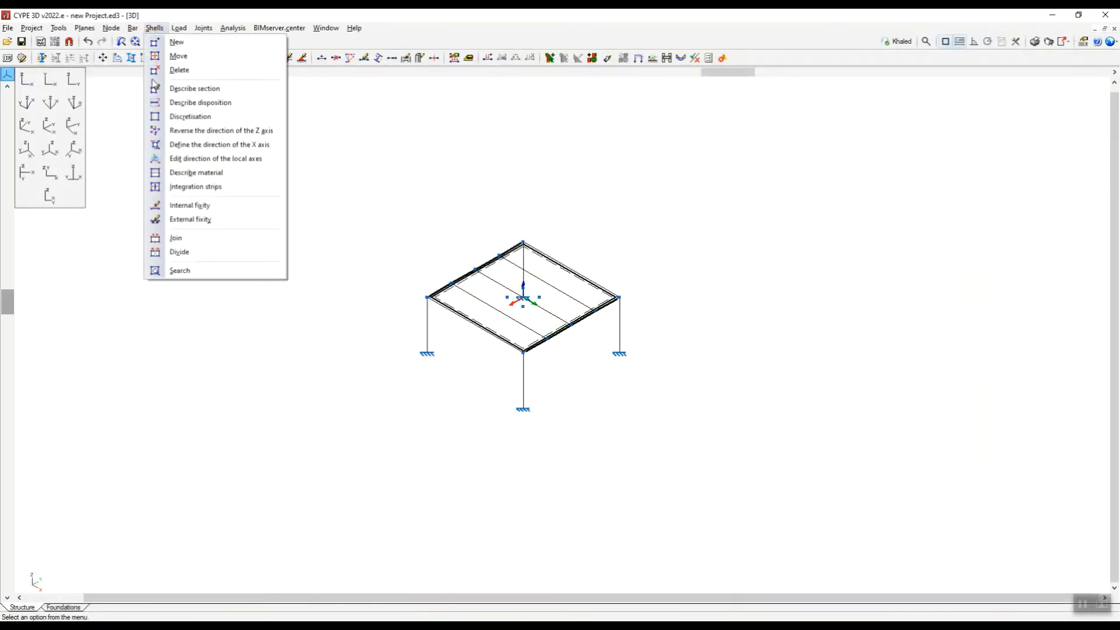
click(198, 117)
scroll(590, 290, up, 1)
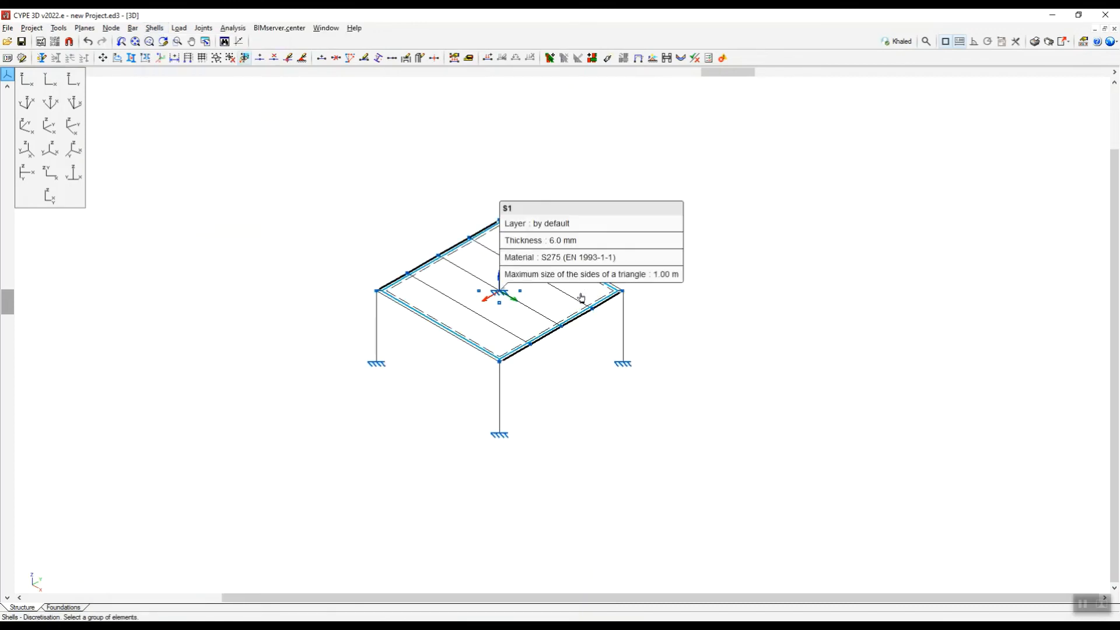
click(581, 298)
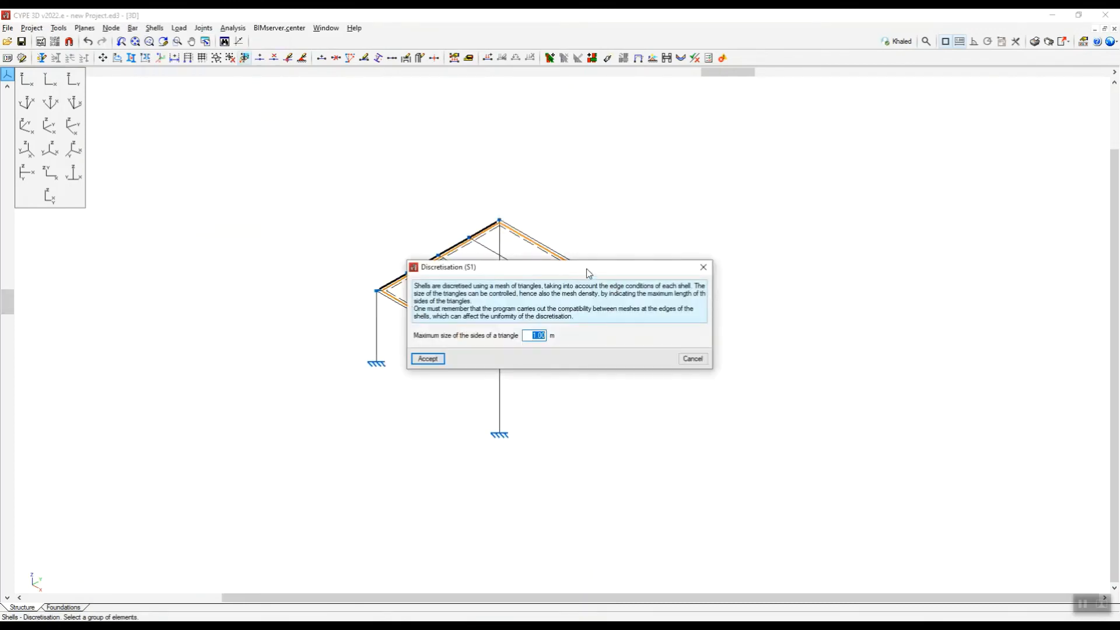
drag(587, 269, 714, 188)
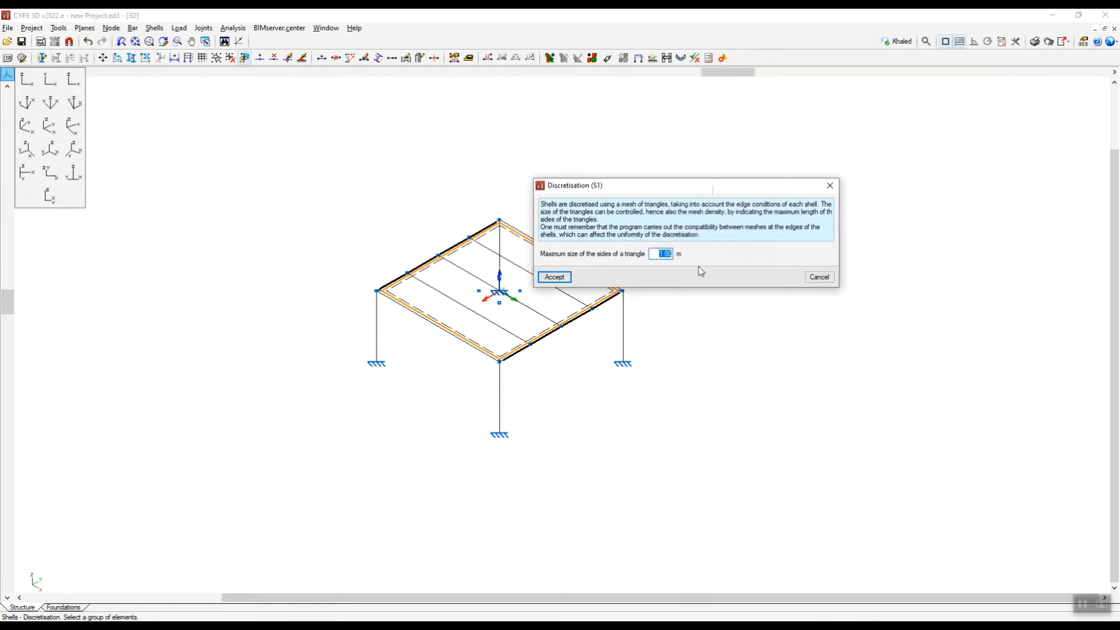
click(554, 277)
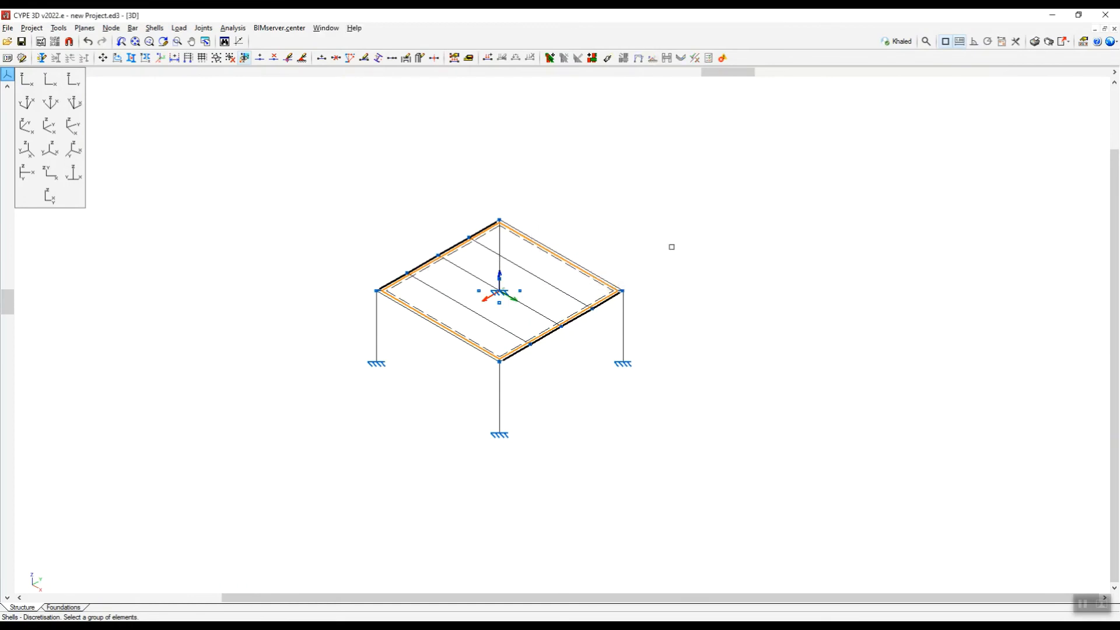
Reanalyse the structure with the refined shell mesh, keeping sections undimensioned and default buckling parameters, and close the design report.
click(245, 29)
click(255, 43)
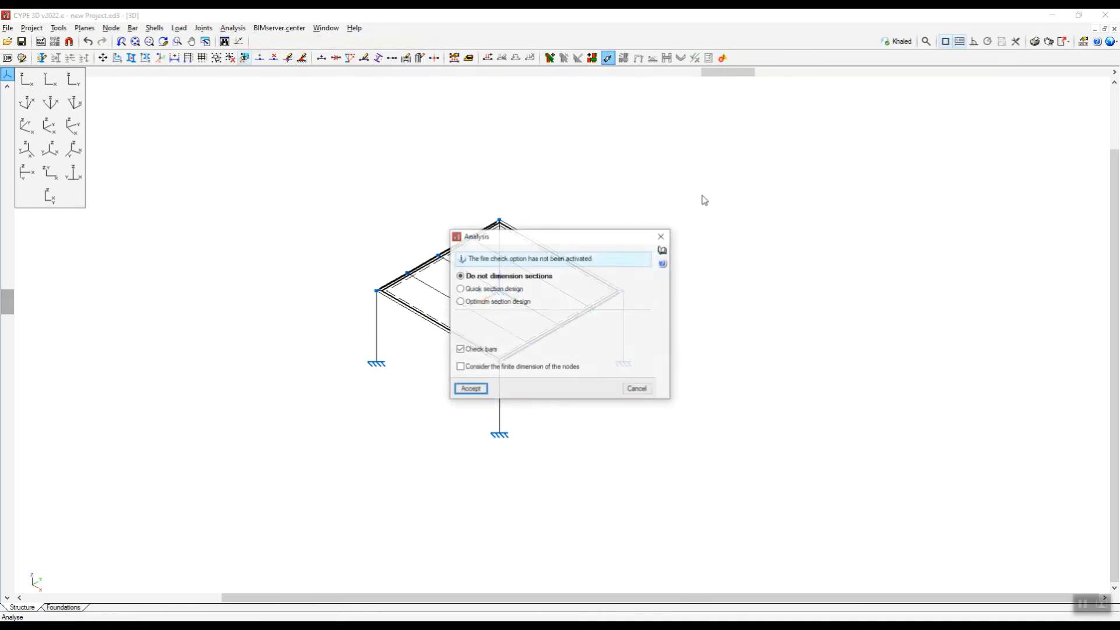
click(482, 390)
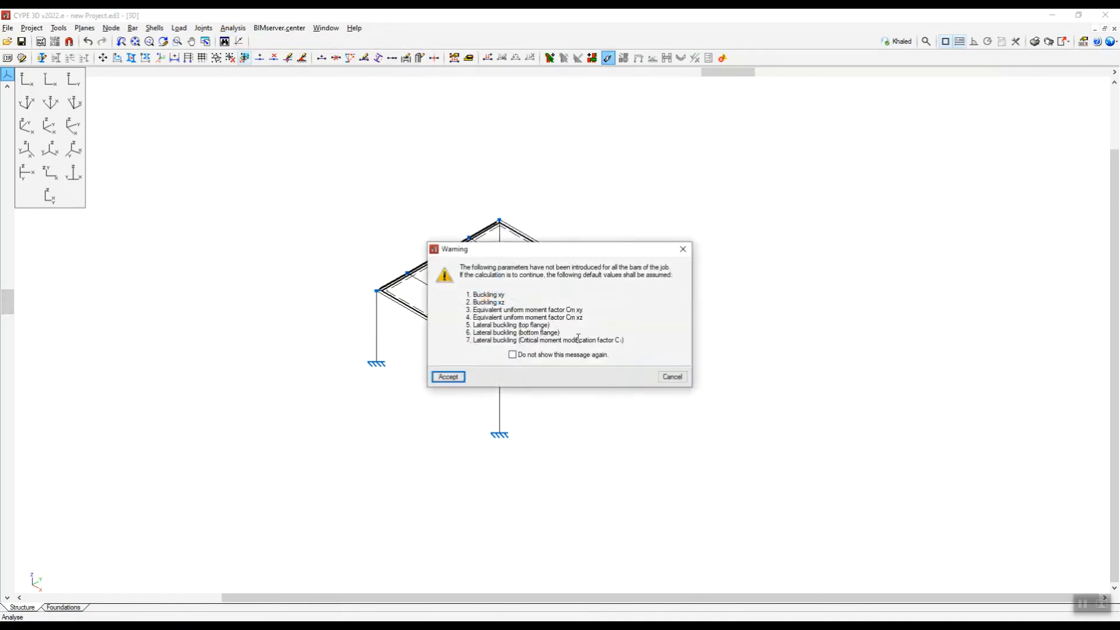
click(448, 376)
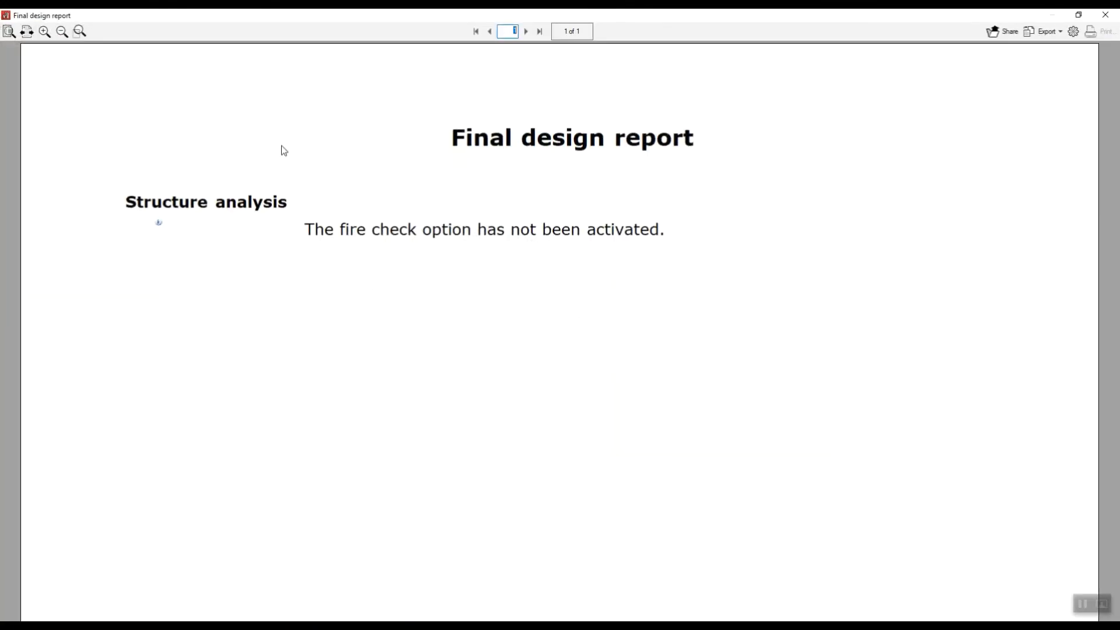
click(1106, 15)
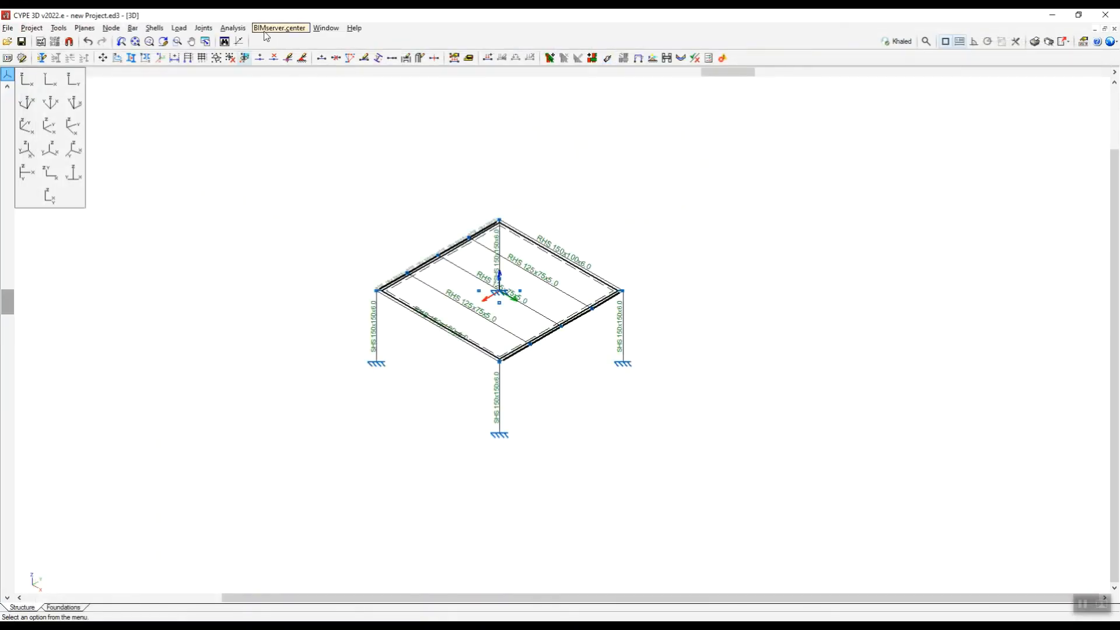
Display the Self weight deformed shape of the remeshed structure and inspect the plate's finer mesh.
click(233, 28)
click(280, 173)
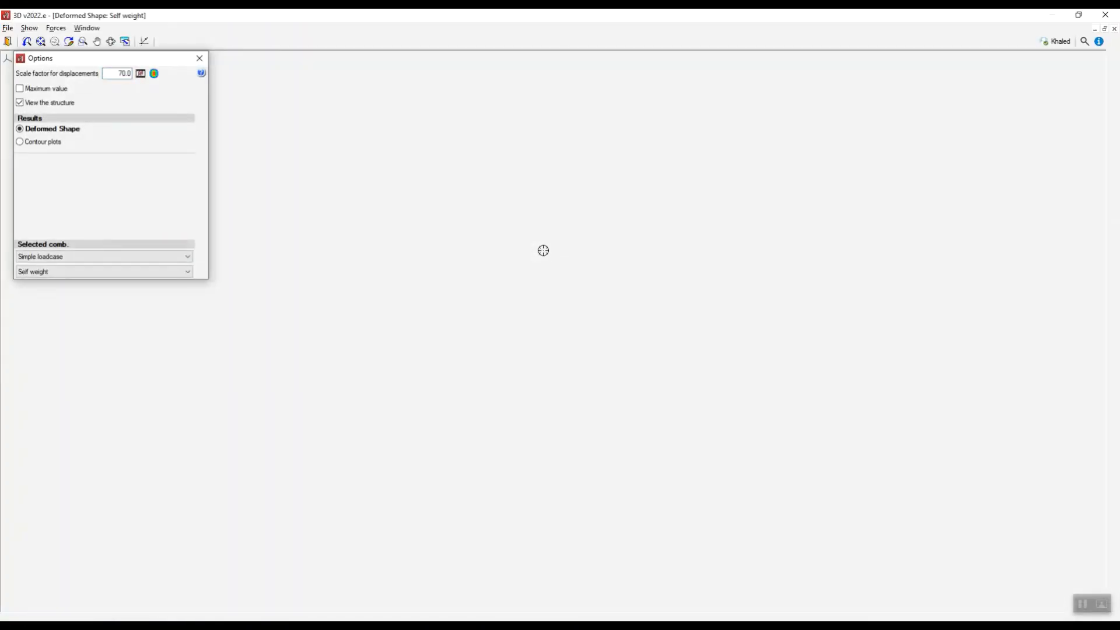
scroll(562, 370, up, 3)
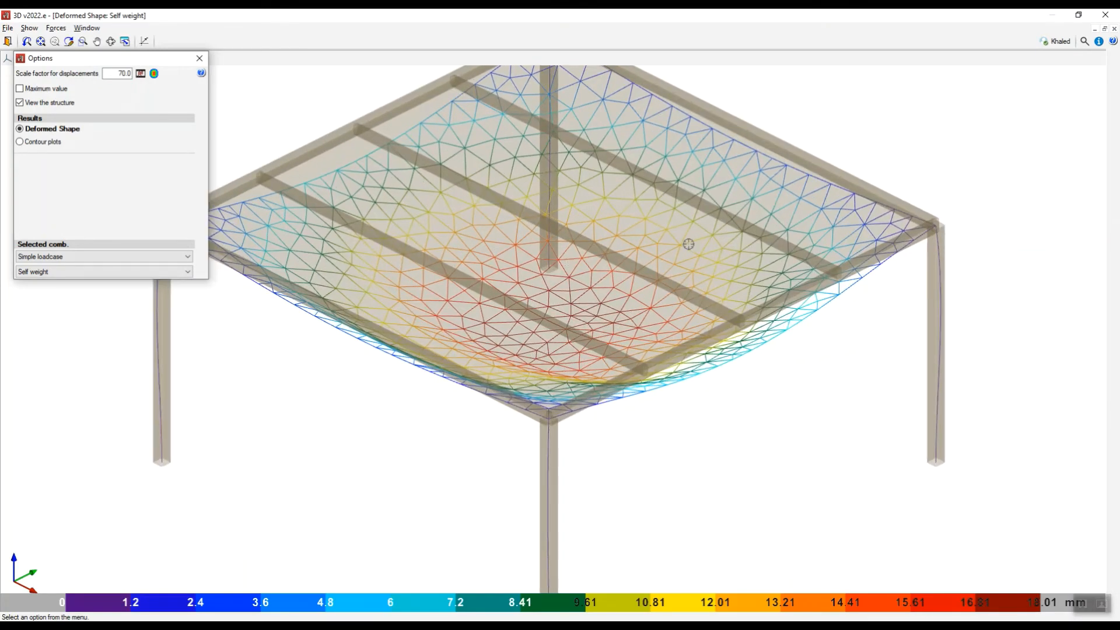
scroll(648, 299, down, 4)
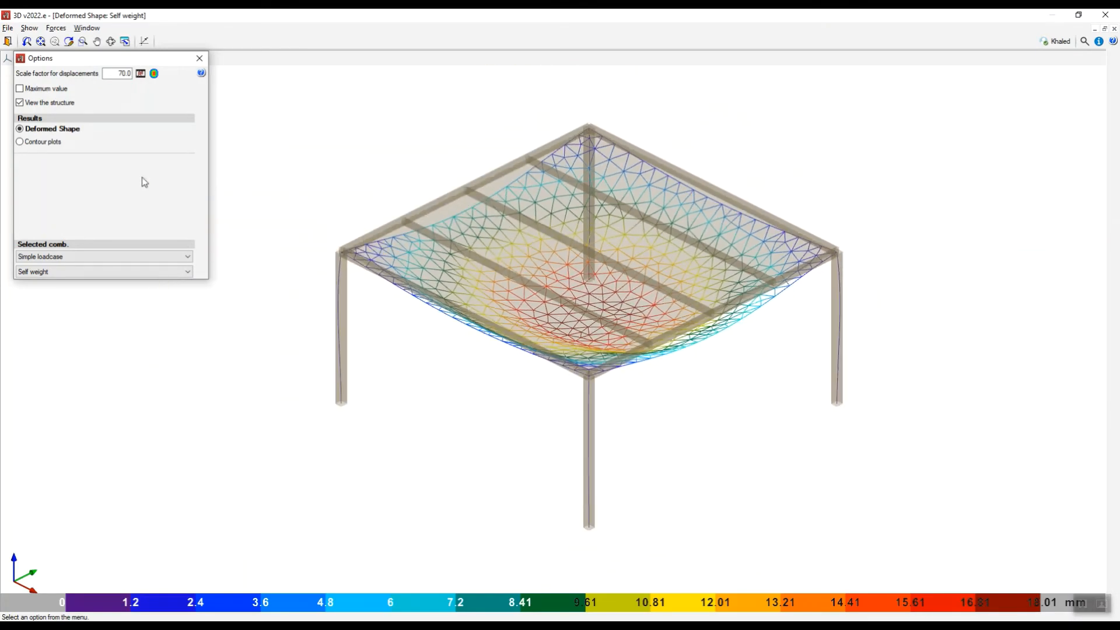
Show the total displacement contour plot for the Self weight loadcase and examine the plate's deflection from several angles.
click(23, 143)
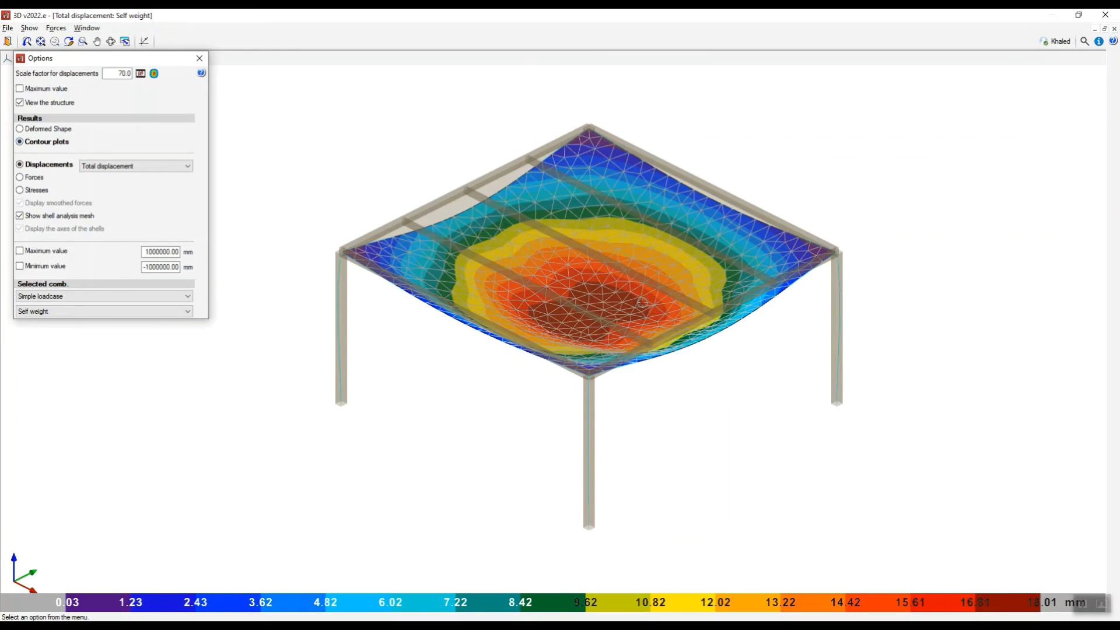
scroll(643, 303, down, 4)
scroll(617, 306, up, 3)
scroll(621, 305, down, 4)
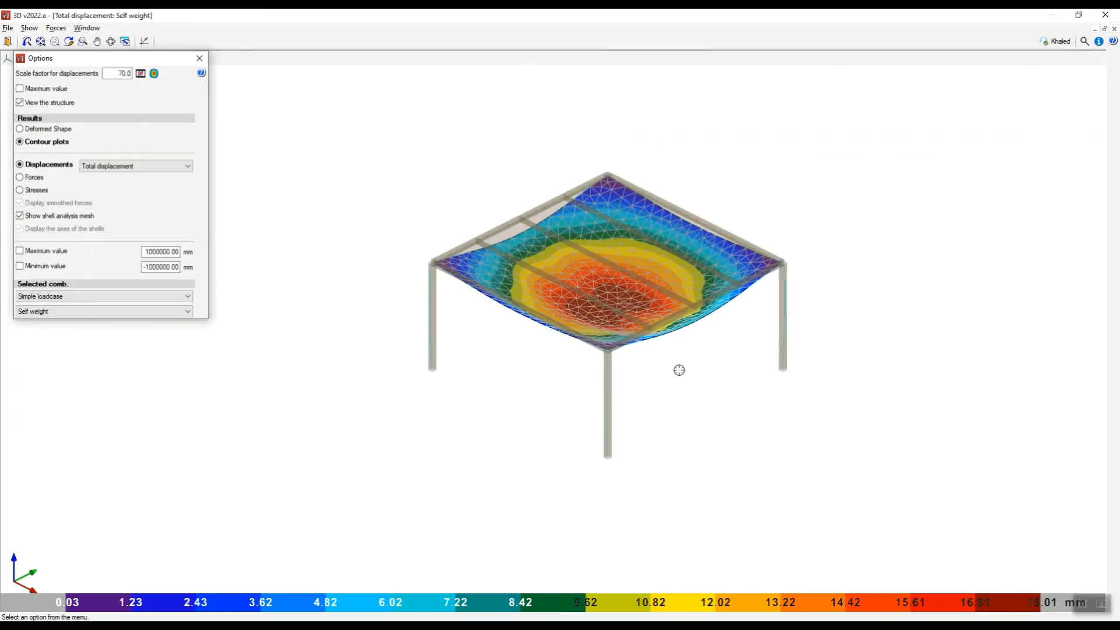
shift+middle_drag(655, 373, 492, 329)
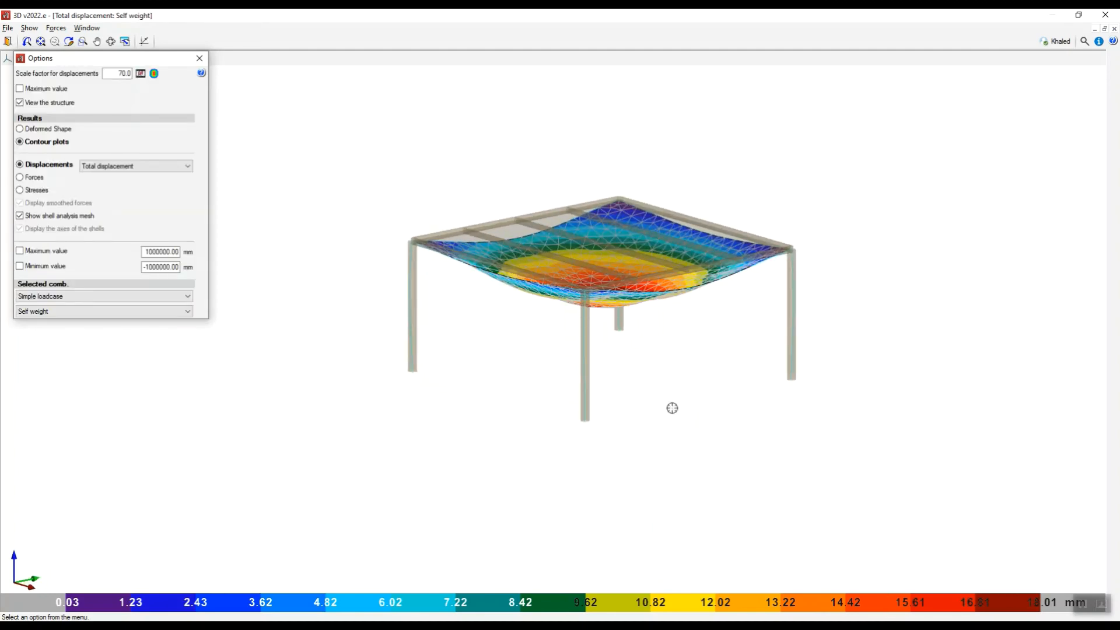
scroll(581, 306, up, 5)
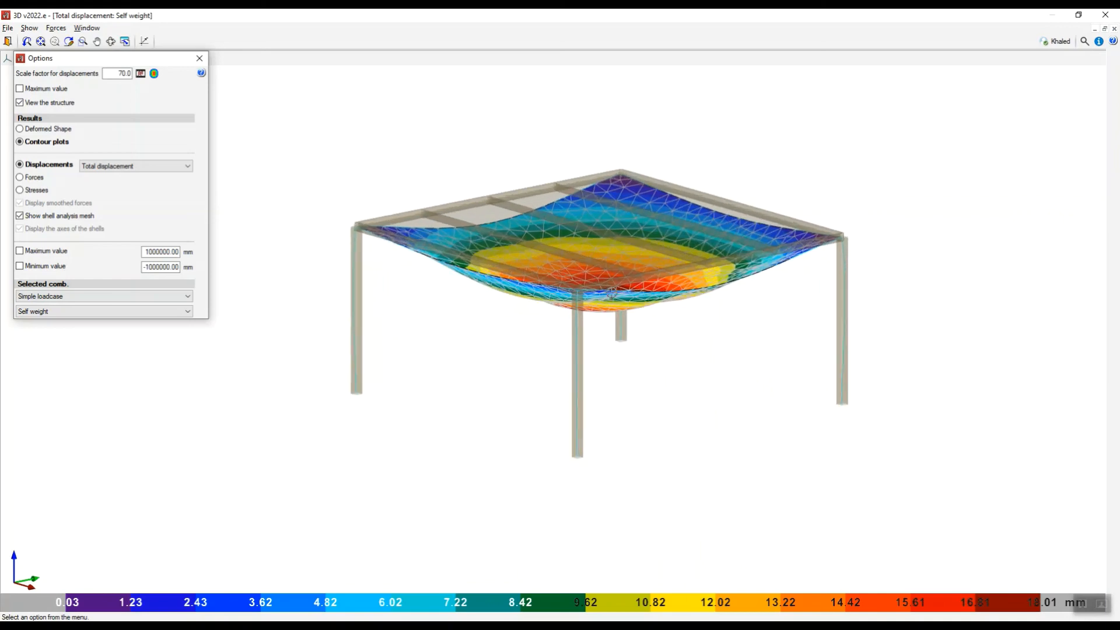
shift+middle_drag(581, 307, 592, 314)
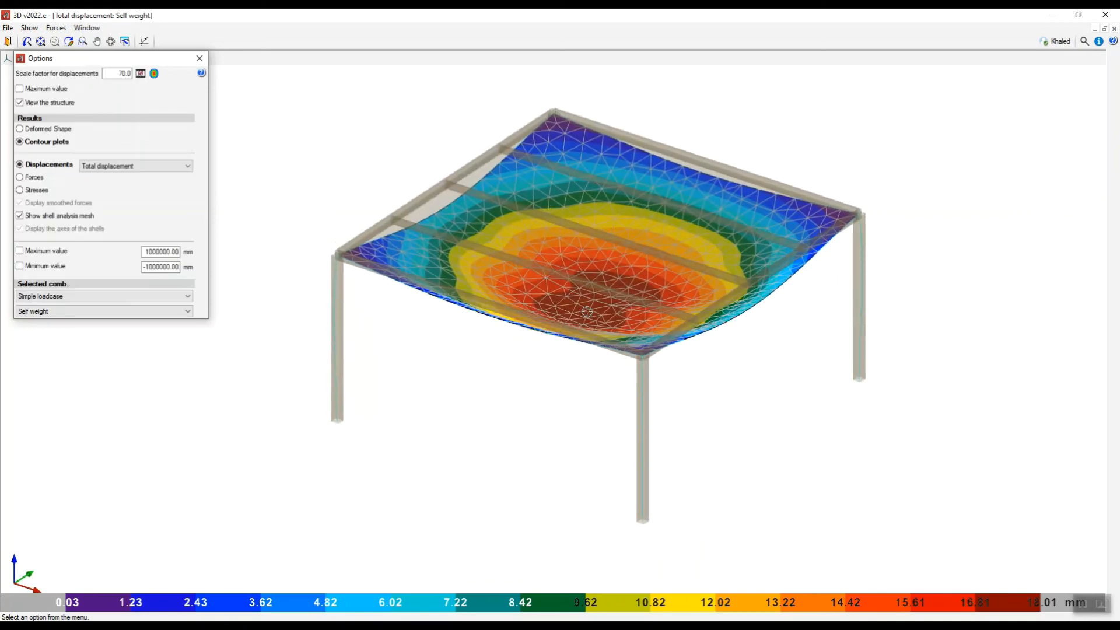
scroll(593, 307, up, 1)
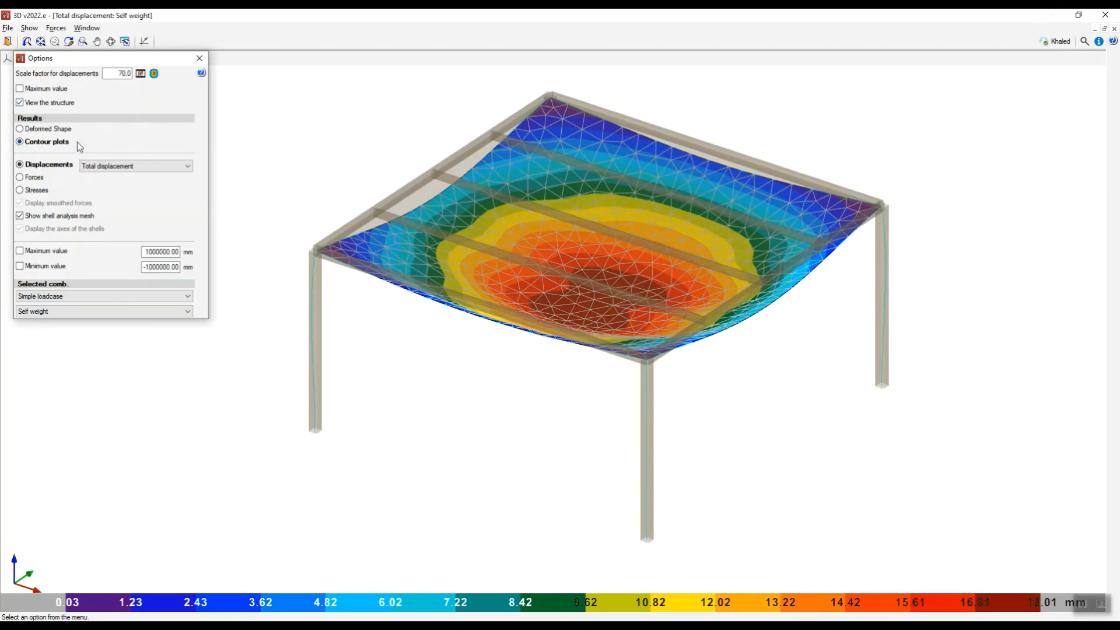
drag(150, 63, 171, 97)
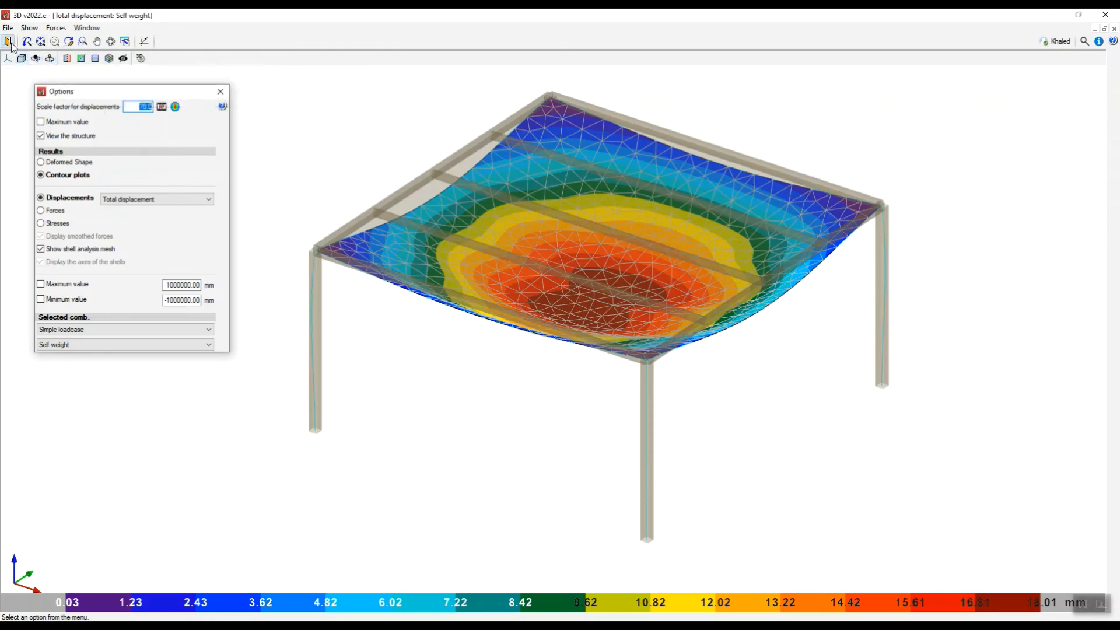
Consult the total displacement values at several points around the plate's most deflected central area.
click(29, 28)
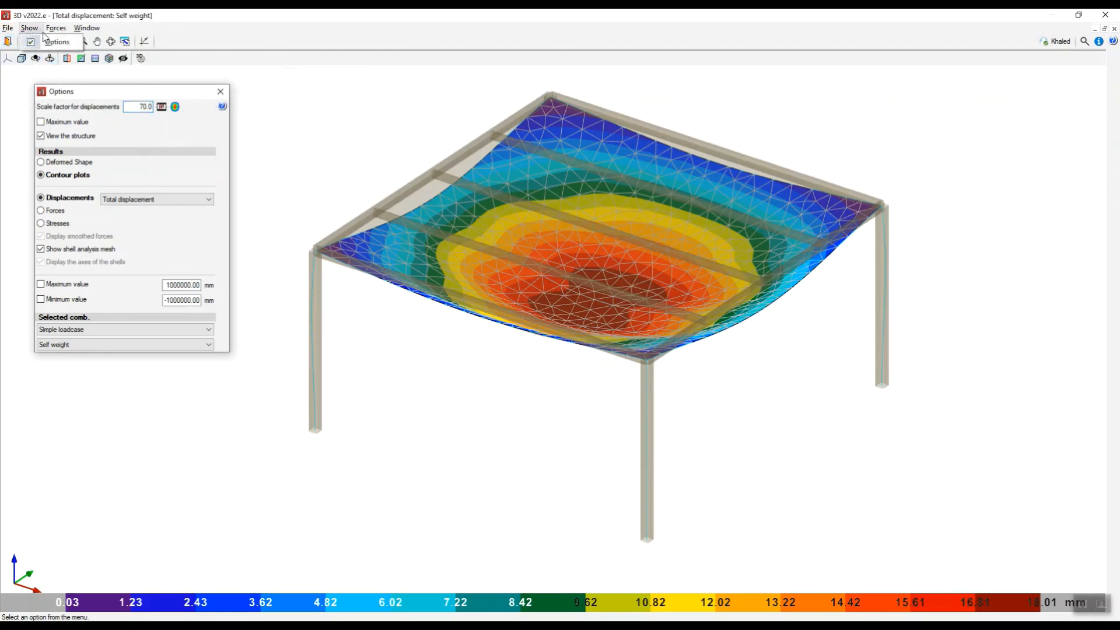
mouse_move(47, 30)
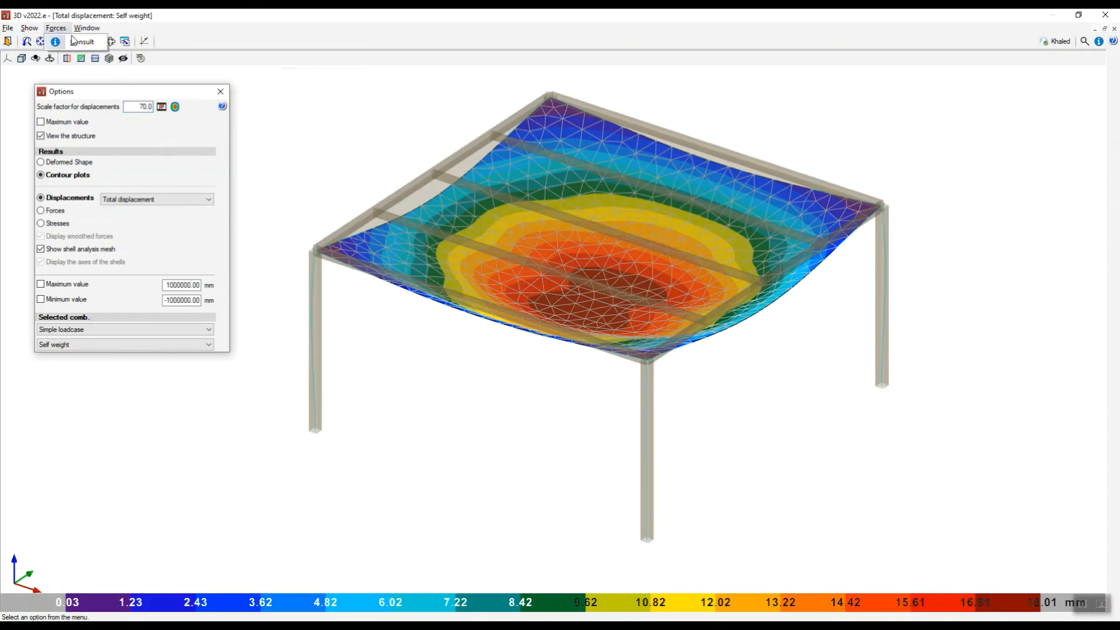
click(89, 44)
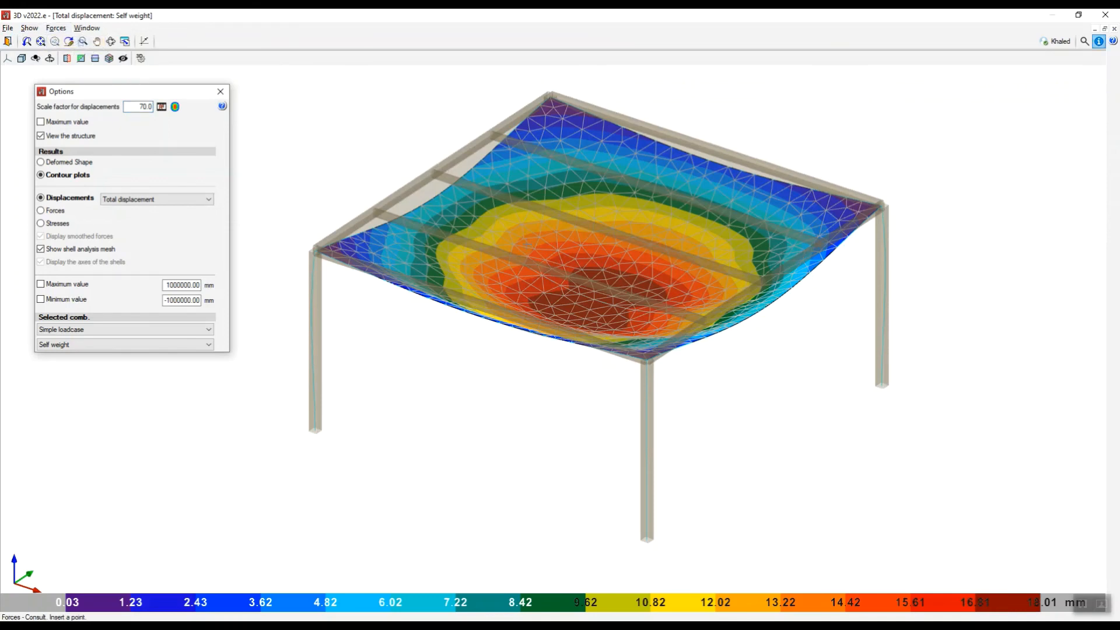
click(590, 304)
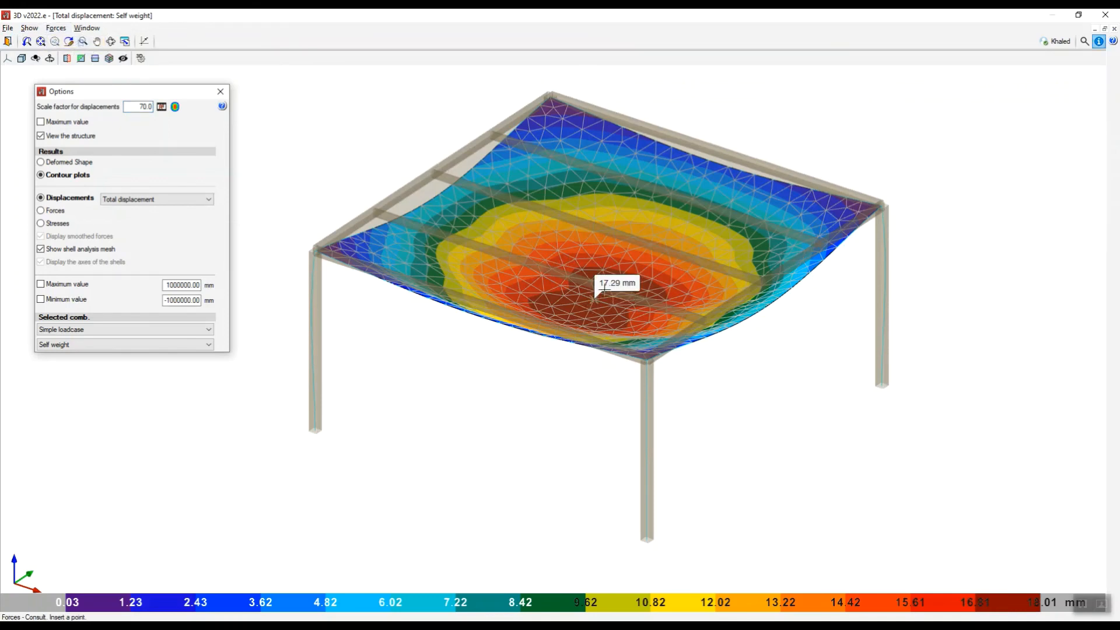
click(610, 284)
scroll(608, 287, up, 3)
scroll(607, 287, up, 3)
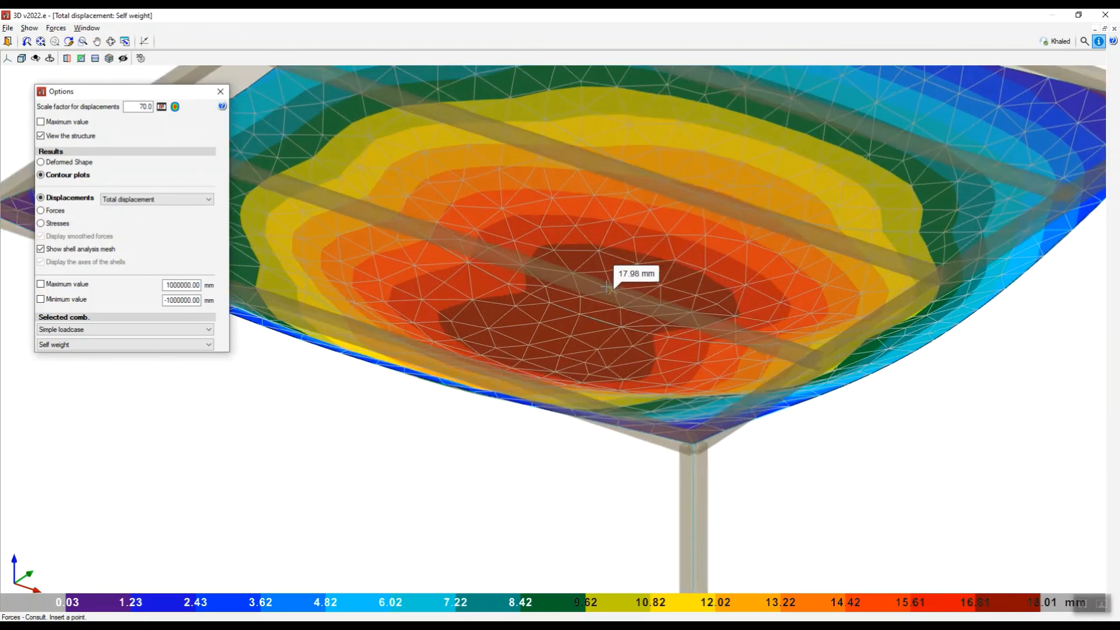
click(626, 273)
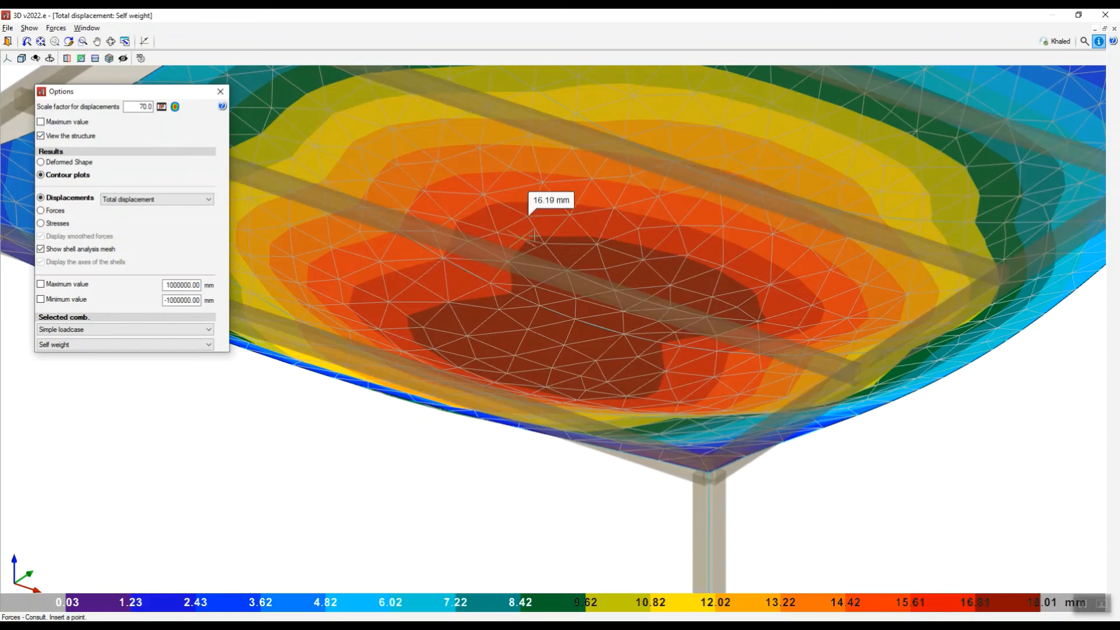
Show the Moment X force contour plot for the Self weight loadcase, examine the whole plate, and close the results view.
click(51, 212)
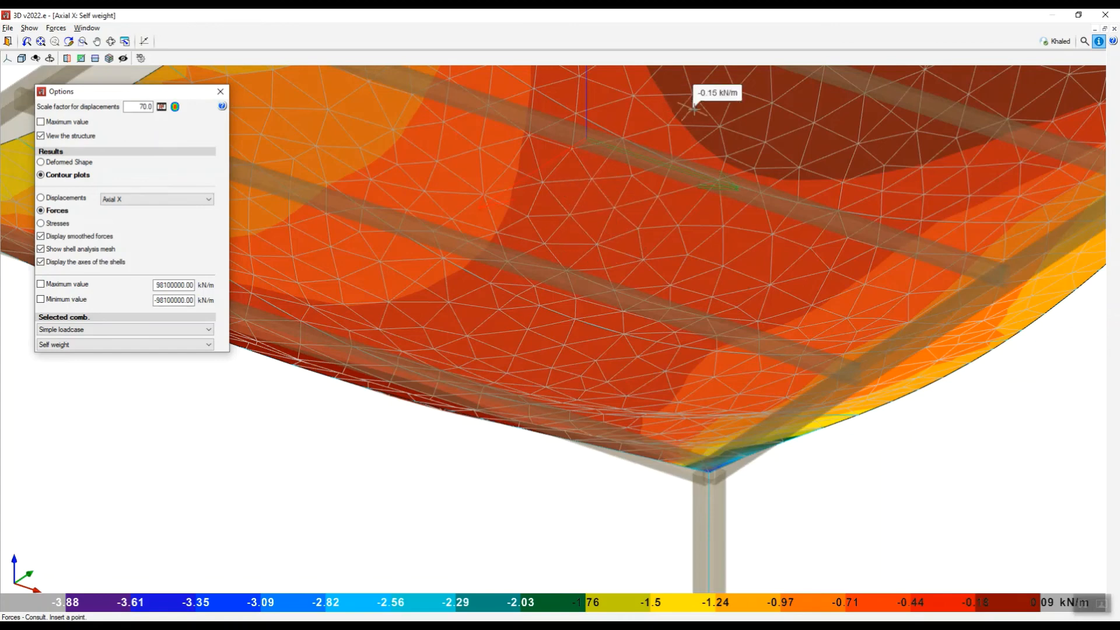
click(208, 199)
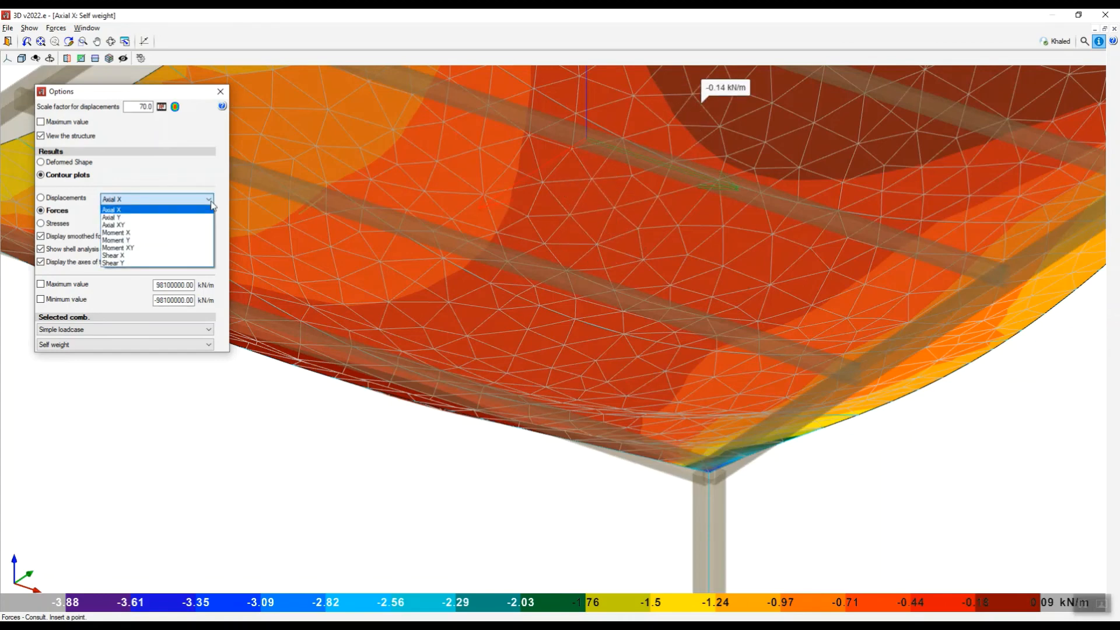
click(124, 233)
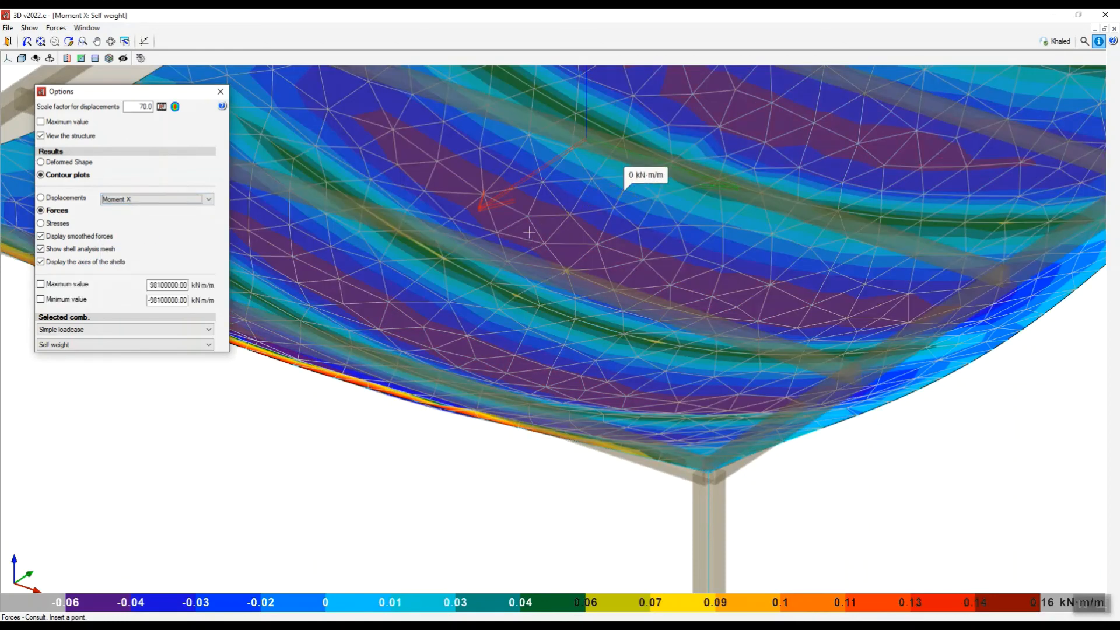
scroll(638, 224, down, 6)
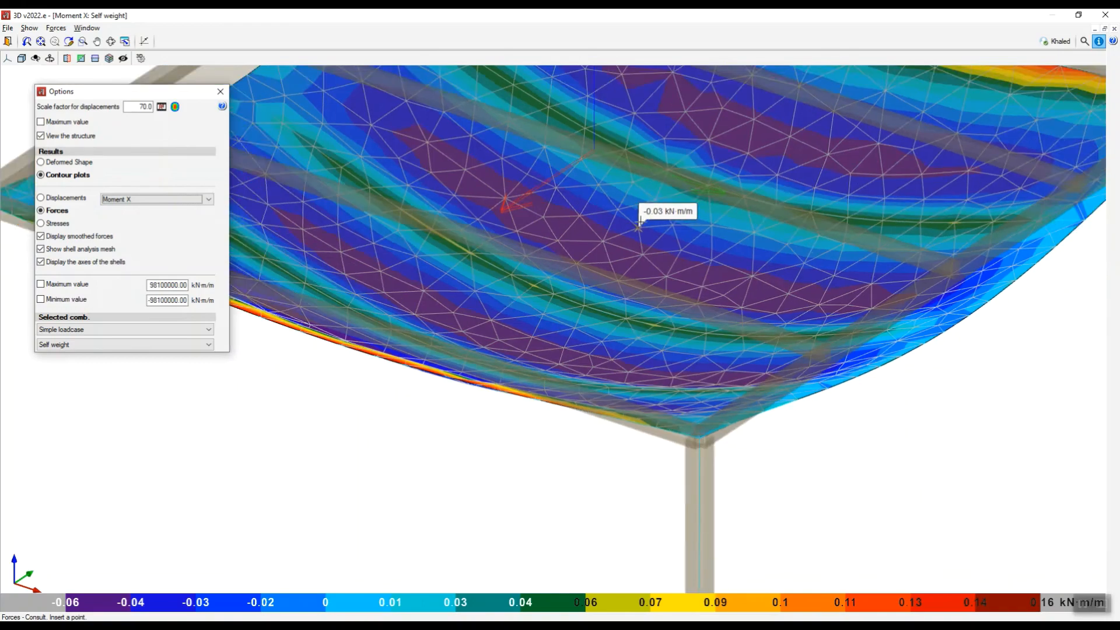
click(1106, 15)
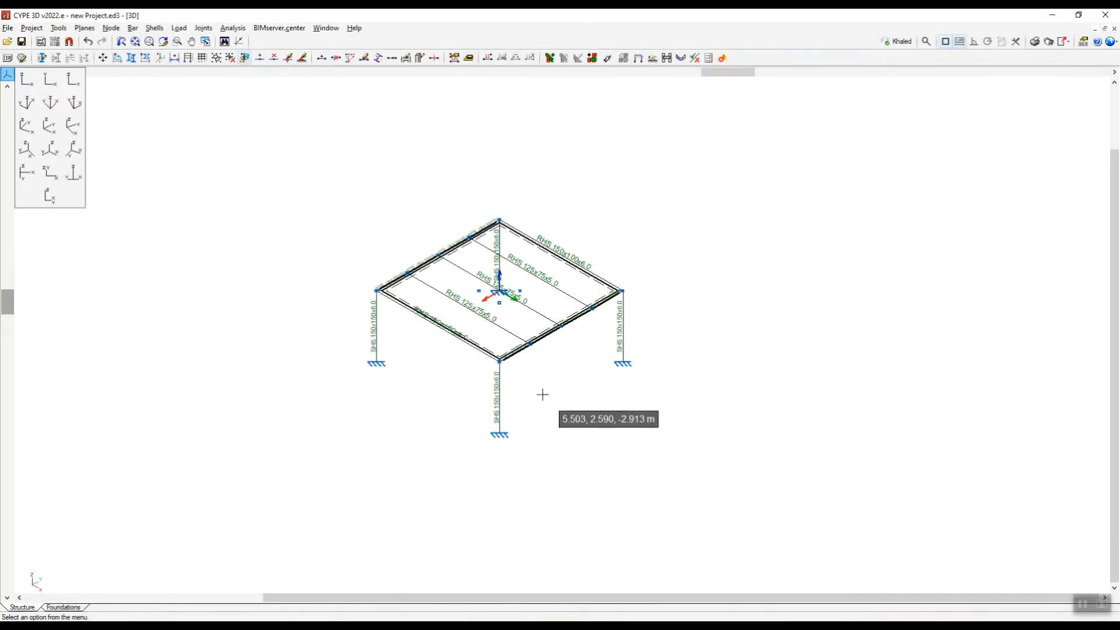
Check the frame elements using the default buckling parameters and inspect the demand/capacity ratios of the front column and an inner RHS 125x75x5.0 beam.
scroll(542, 390, up, 1)
click(233, 27)
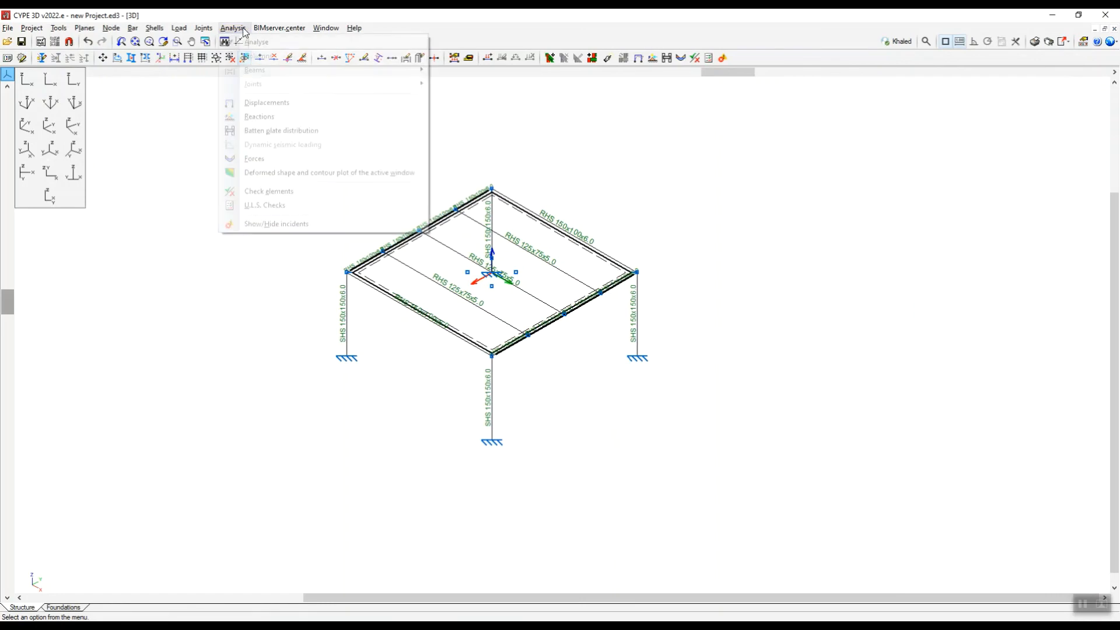
click(257, 192)
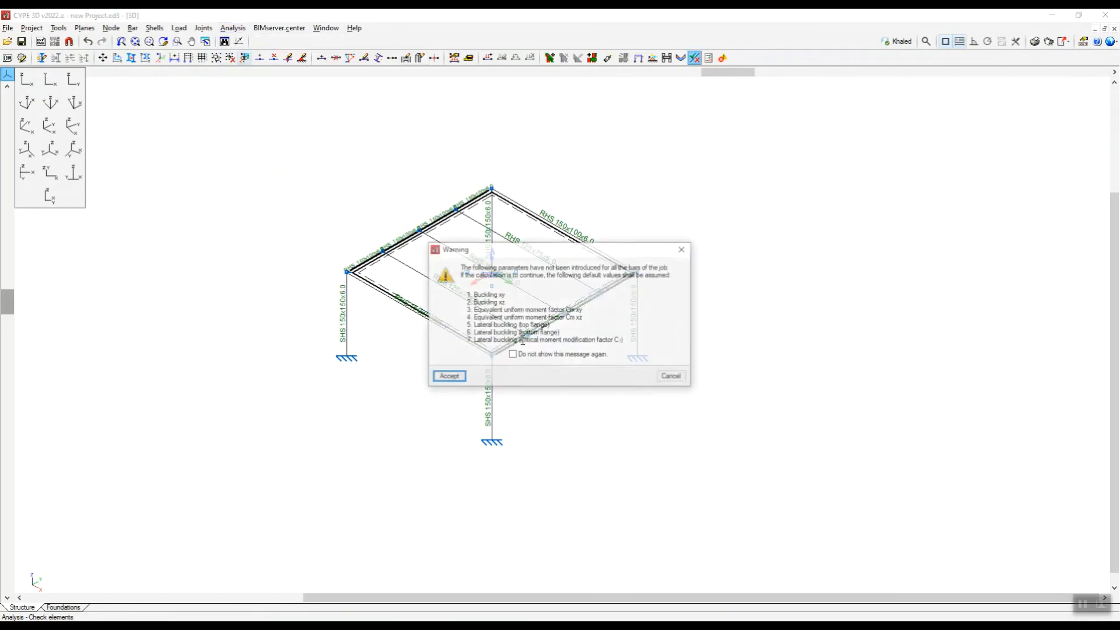
click(448, 379)
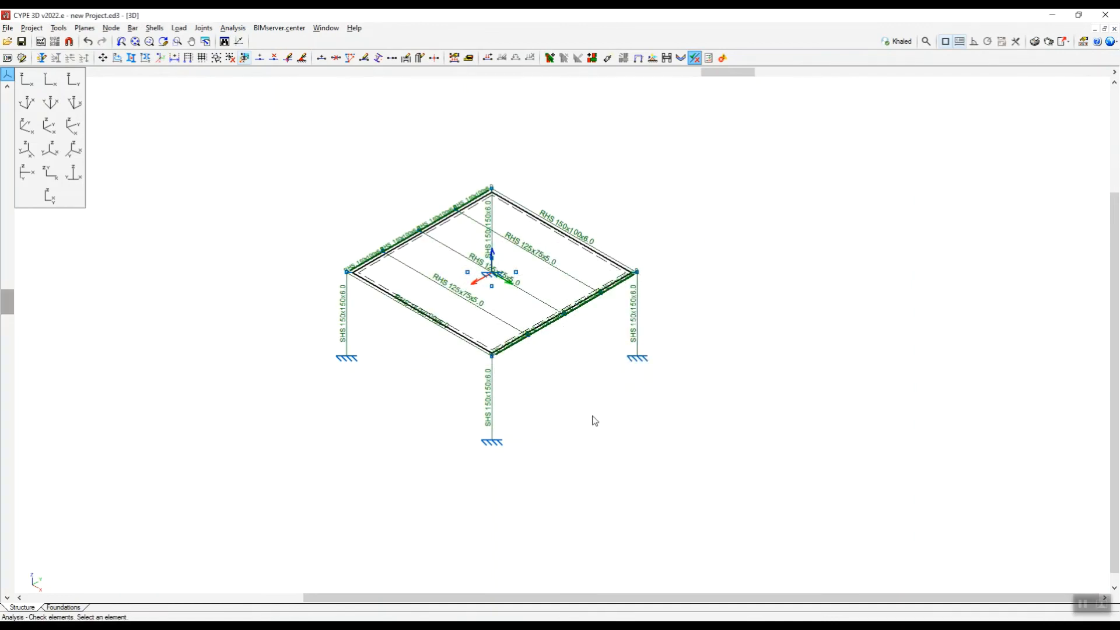
mouse_move(492, 422)
scroll(491, 422, up, 3)
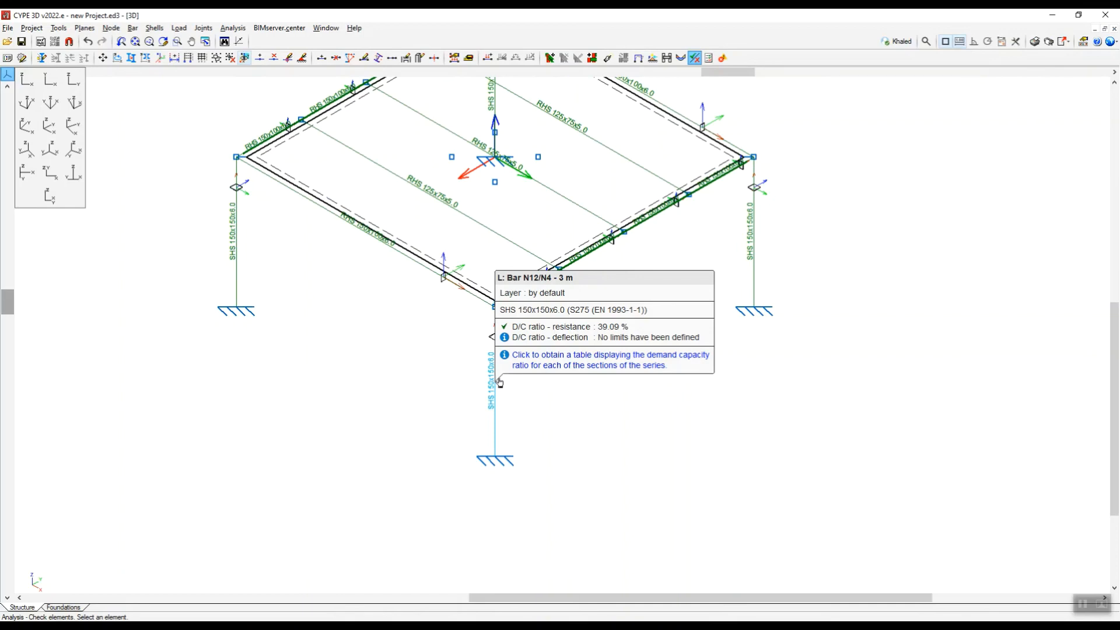
mouse_move(434, 275)
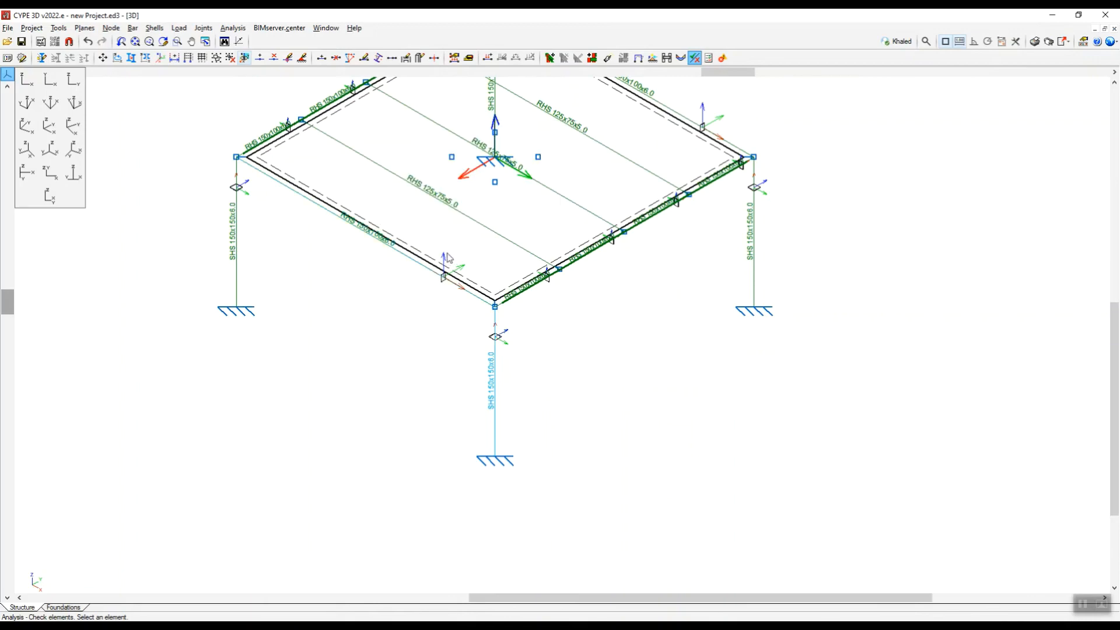
mouse_move(503, 244)
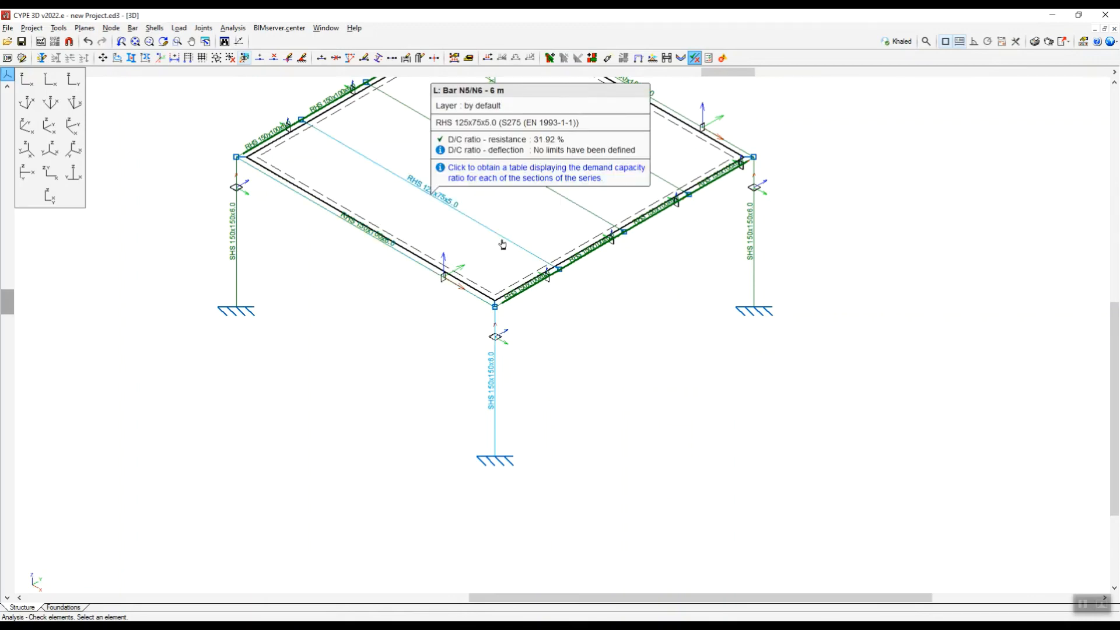
scroll(541, 340, down, 2)
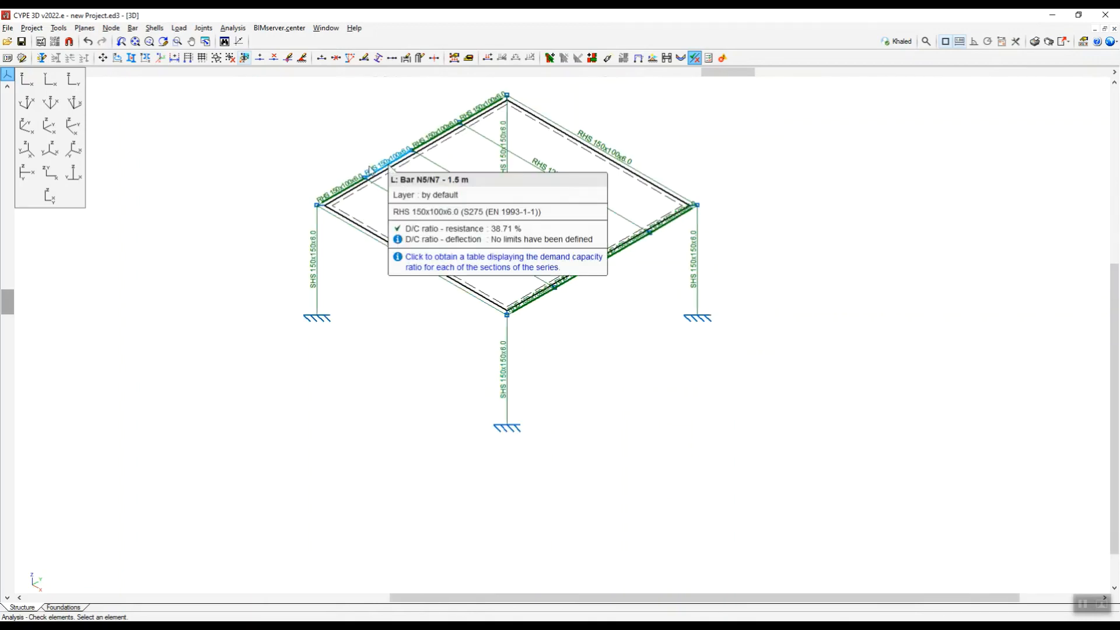
Open the U.L.S. checks for the front SHS 150x150x6.0 column and review its combined bending, shear and torsional resistance checks.
click(232, 29)
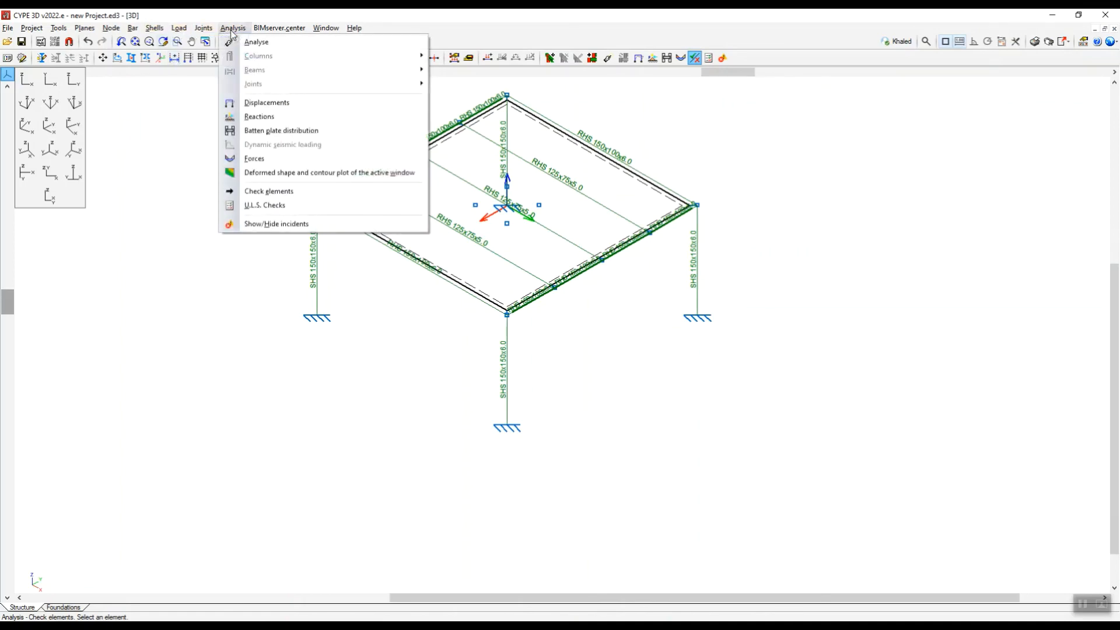
click(270, 206)
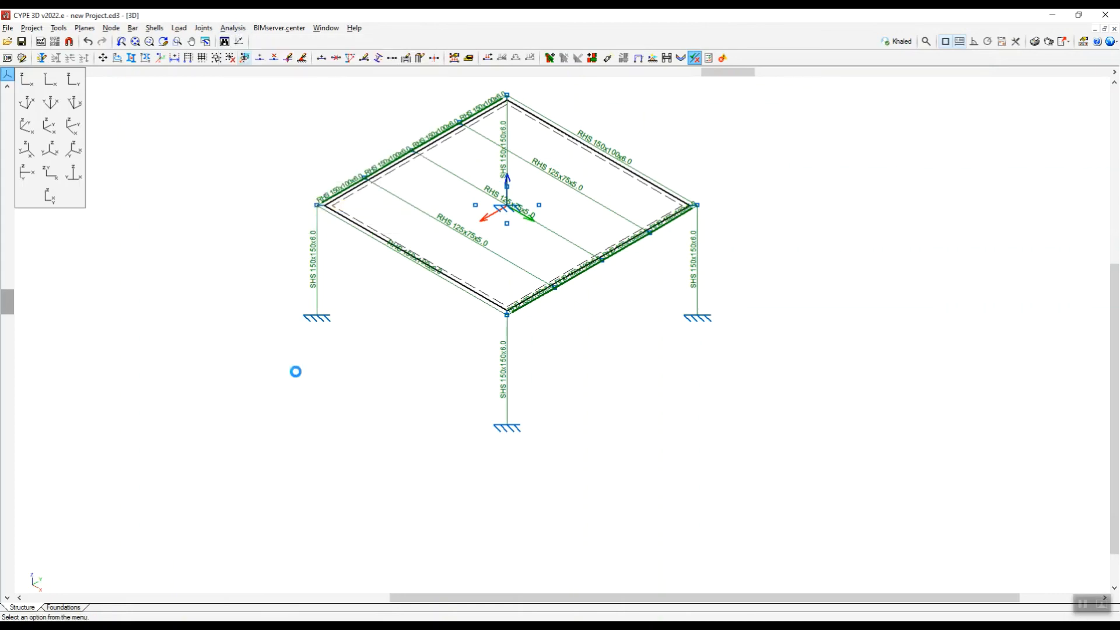
click(508, 342)
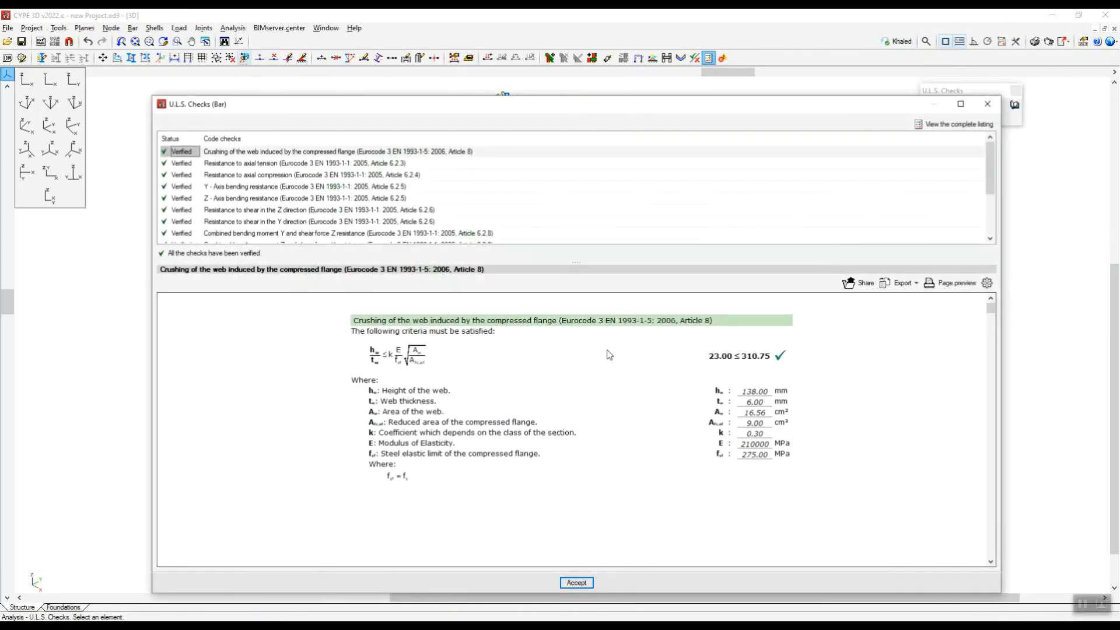
scroll(364, 201, down, 2)
click(365, 178)
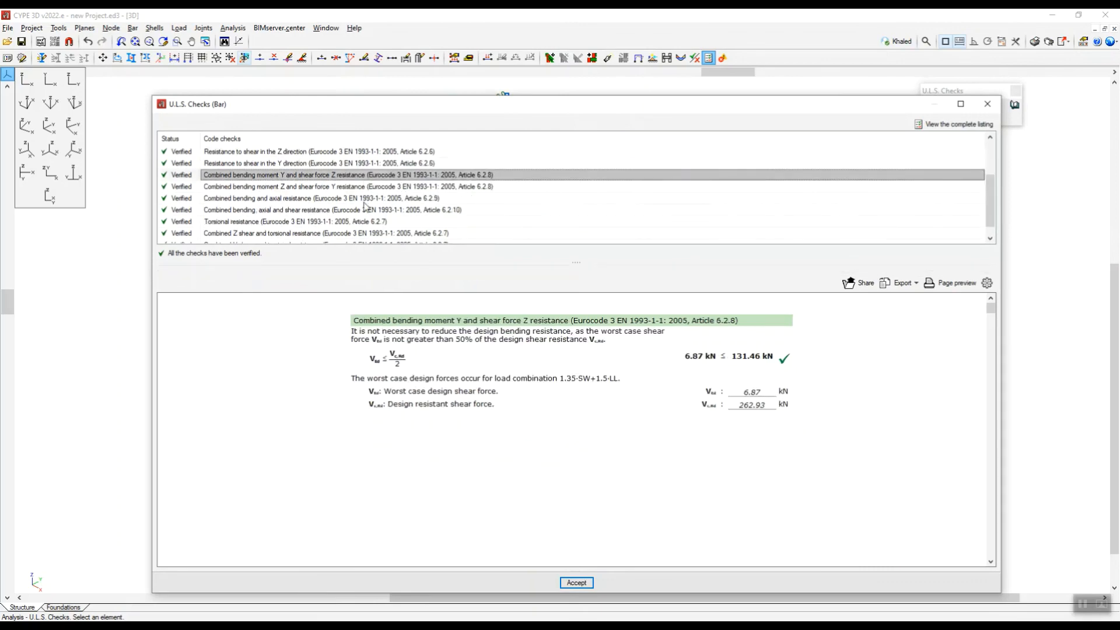
click(366, 210)
scroll(373, 213, down, 1)
click(372, 221)
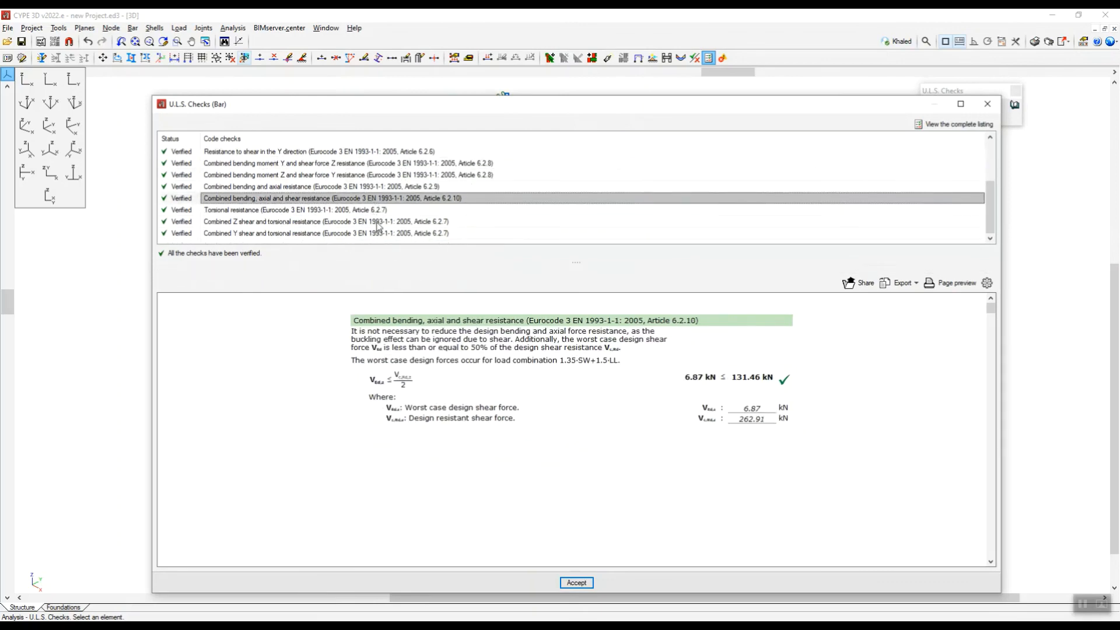
click(362, 235)
click(357, 219)
click(358, 210)
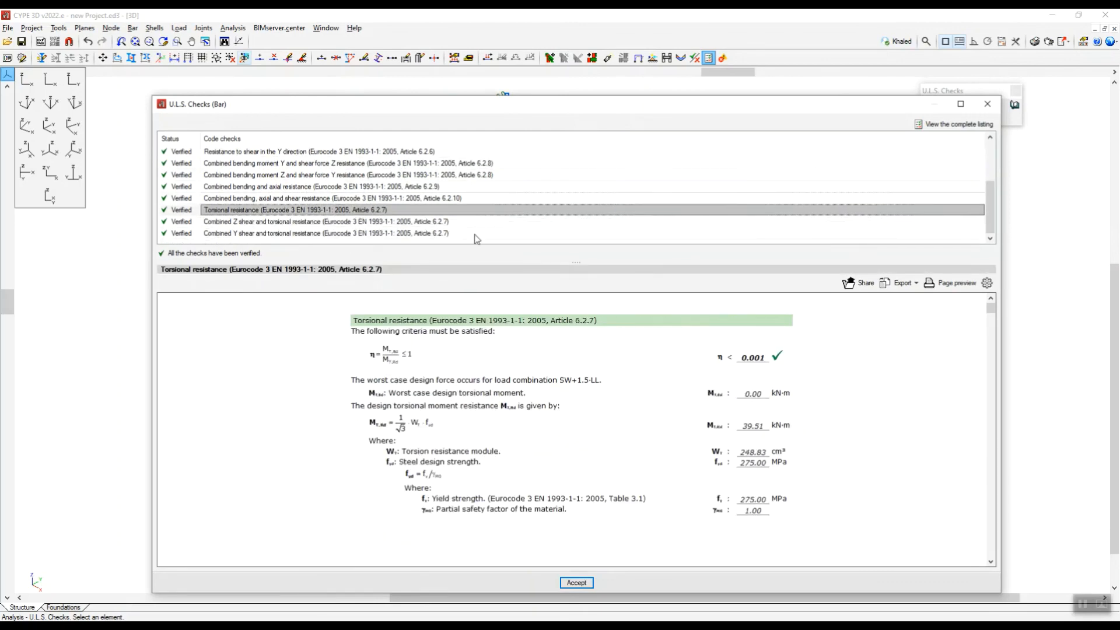
View the column's complete U.L.S. check listing, examine the Z-direction shear resistance section, and close the report and the checks.
click(935, 127)
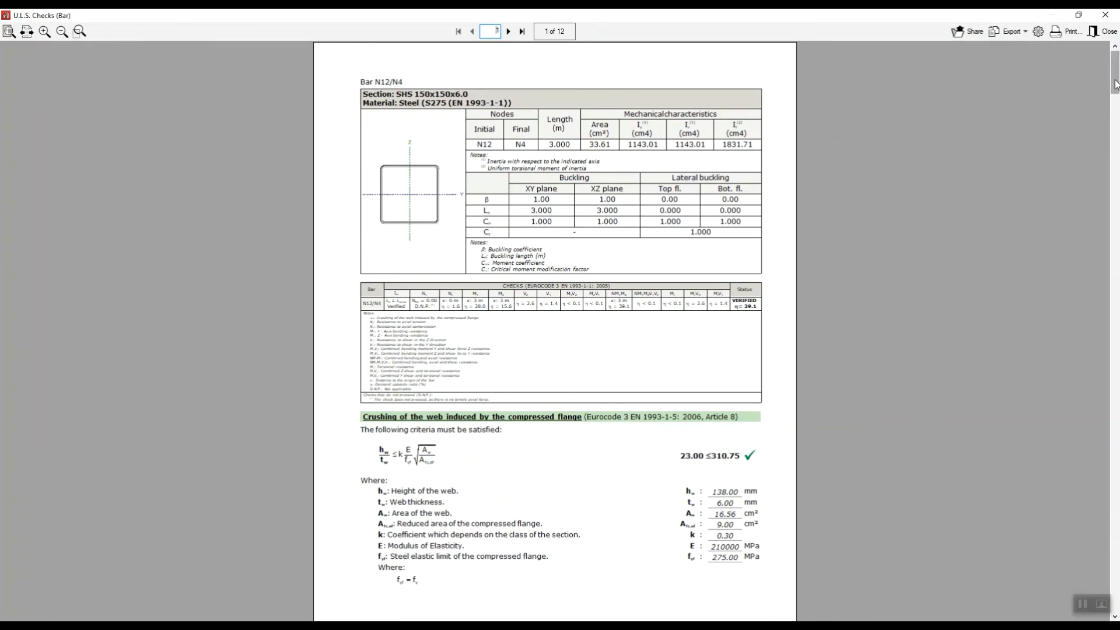
drag(1116, 85, 1116, 262)
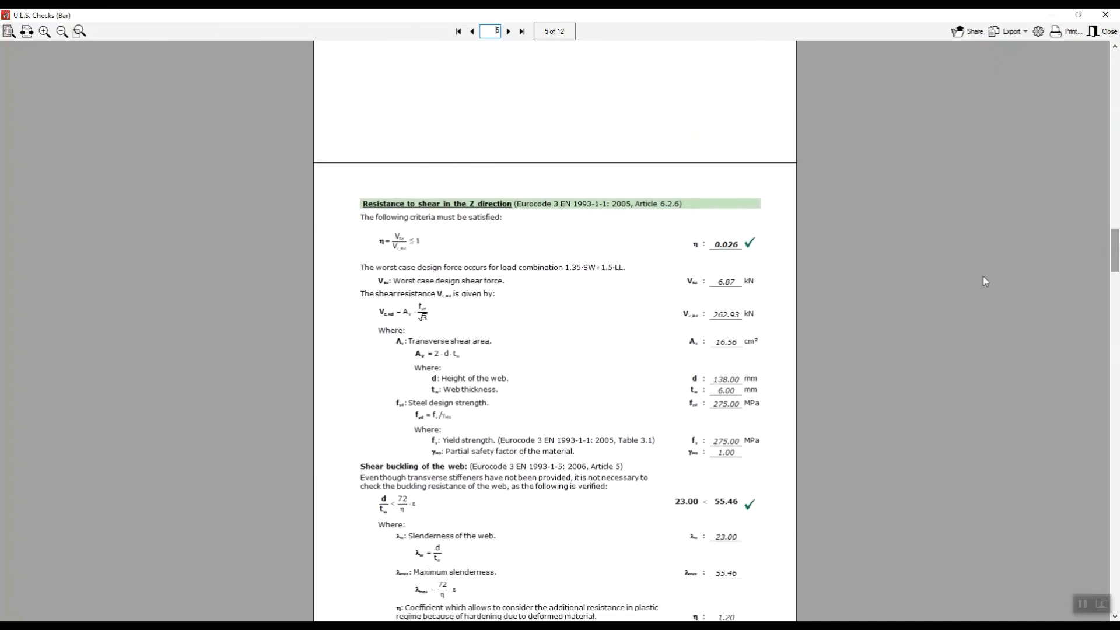
ctrl+scroll(482, 198, up, 4)
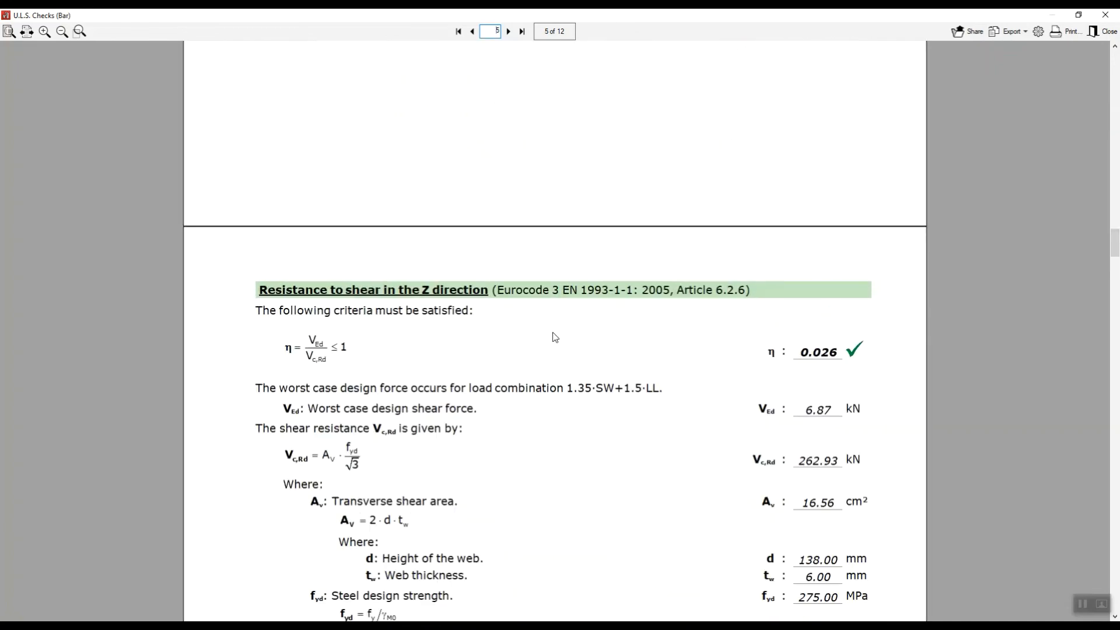
ctrl+scroll(605, 295, up, 3)
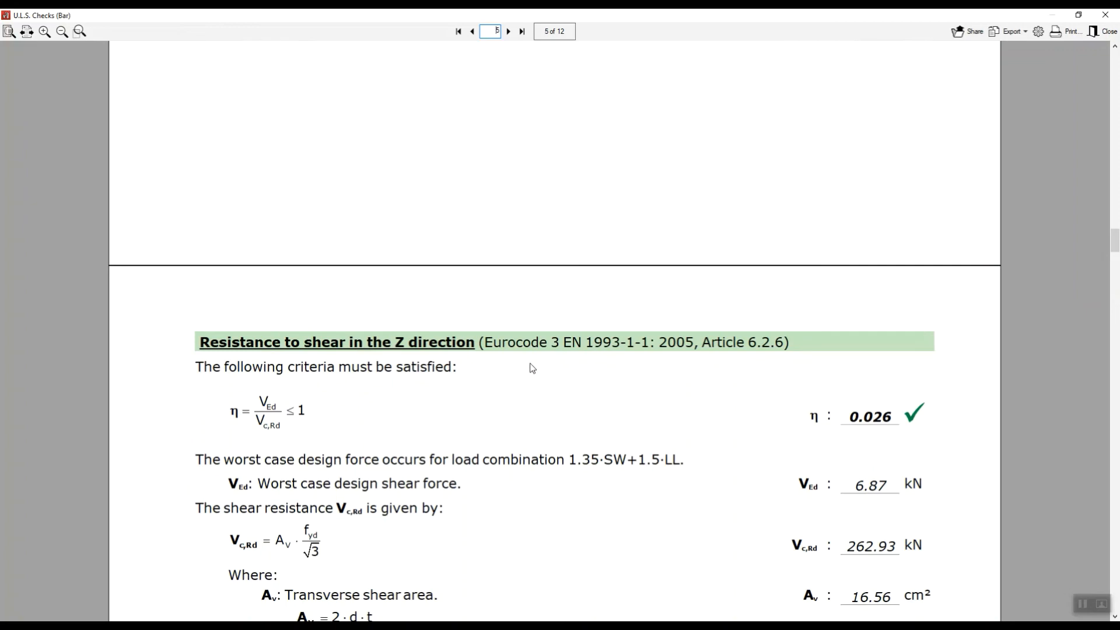
ctrl+scroll(560, 348, down, 1)
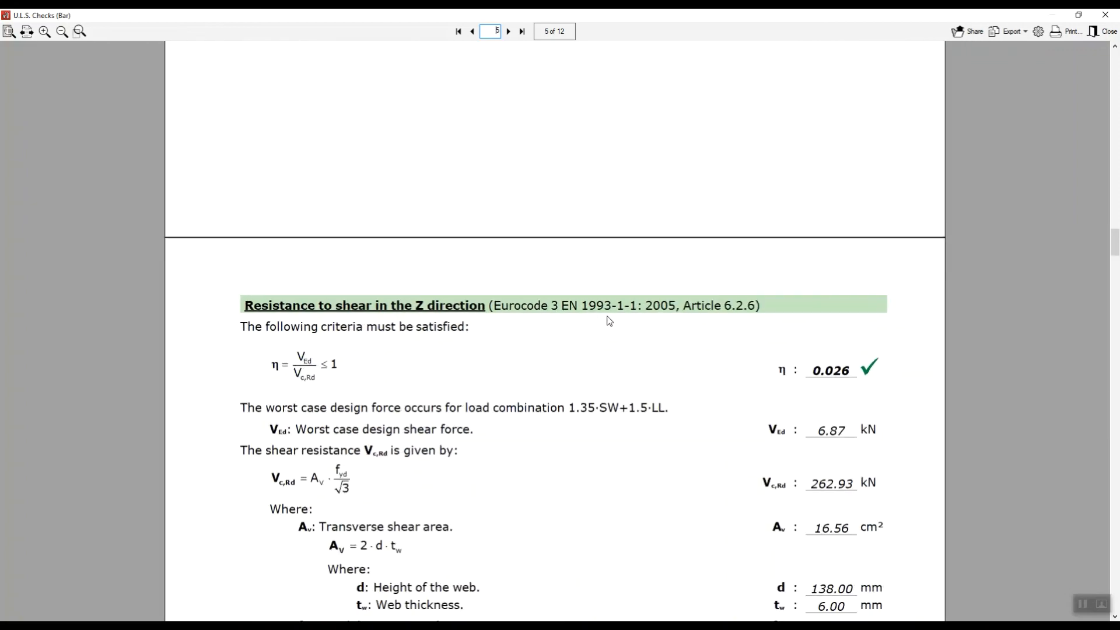
ctrl+scroll(607, 318, down, 2)
click(1105, 15)
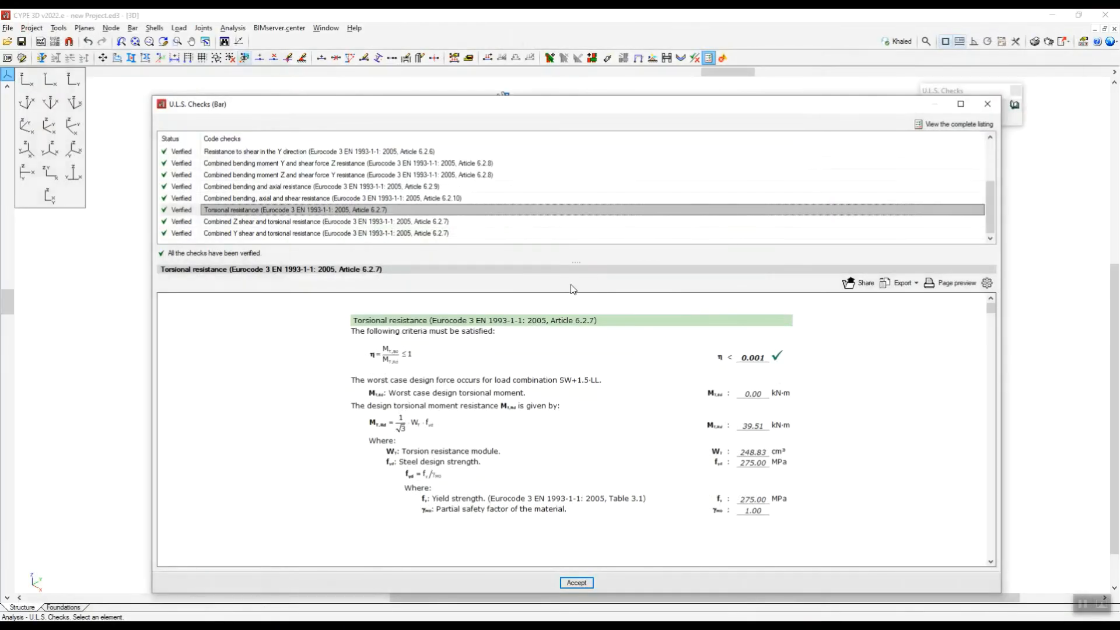
scroll(519, 311, down, 2)
click(988, 104)
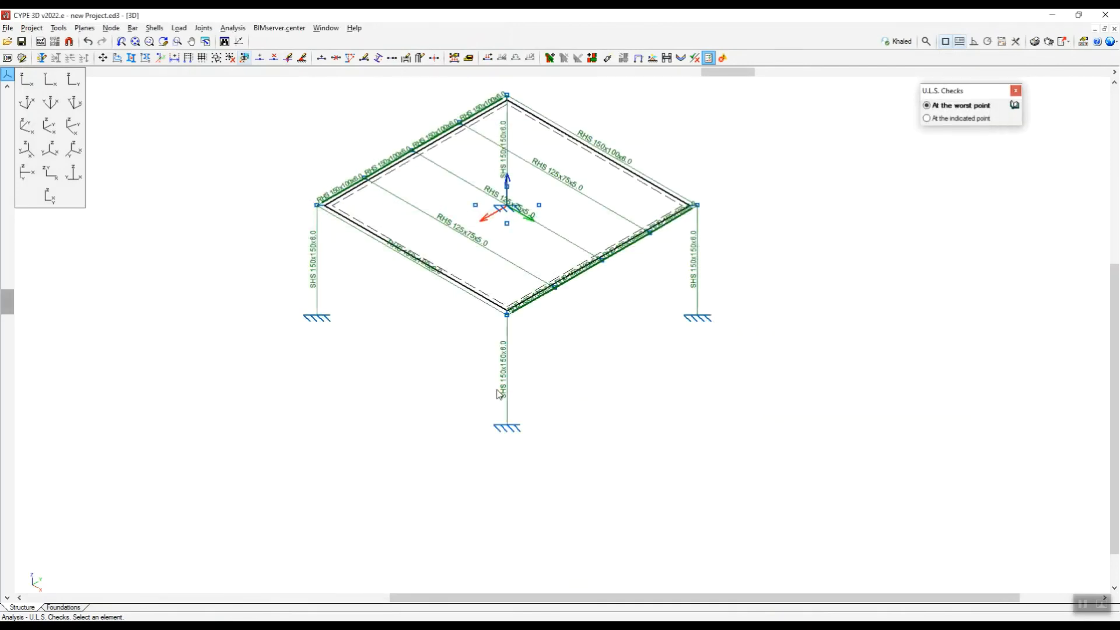
scroll(590, 367, down, 2)
scroll(643, 250, up, 1)
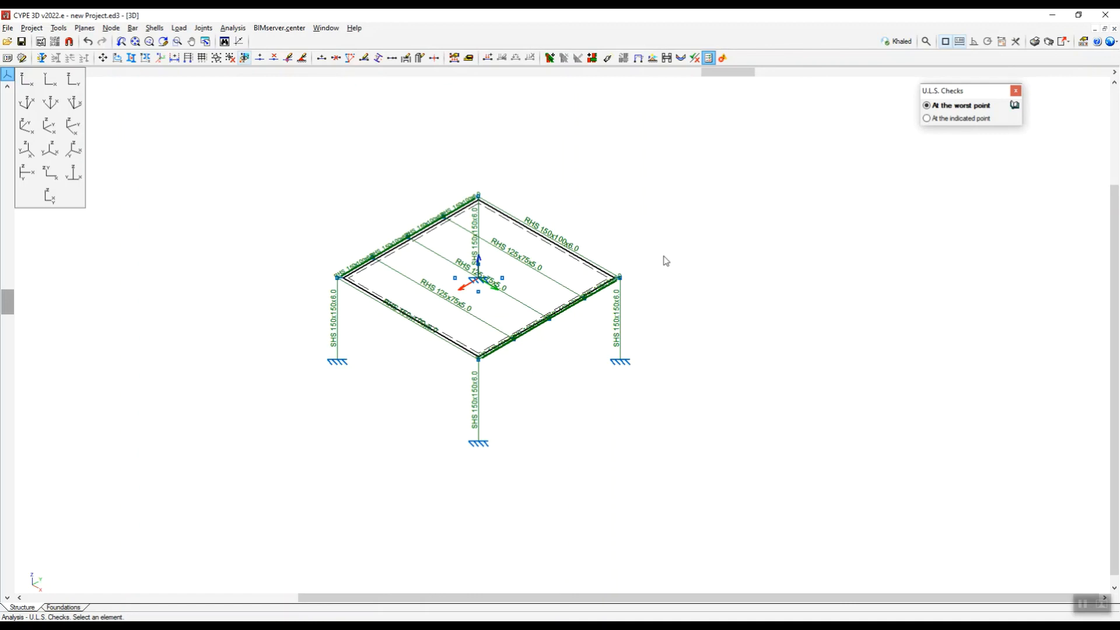
scroll(559, 405, up, 1)
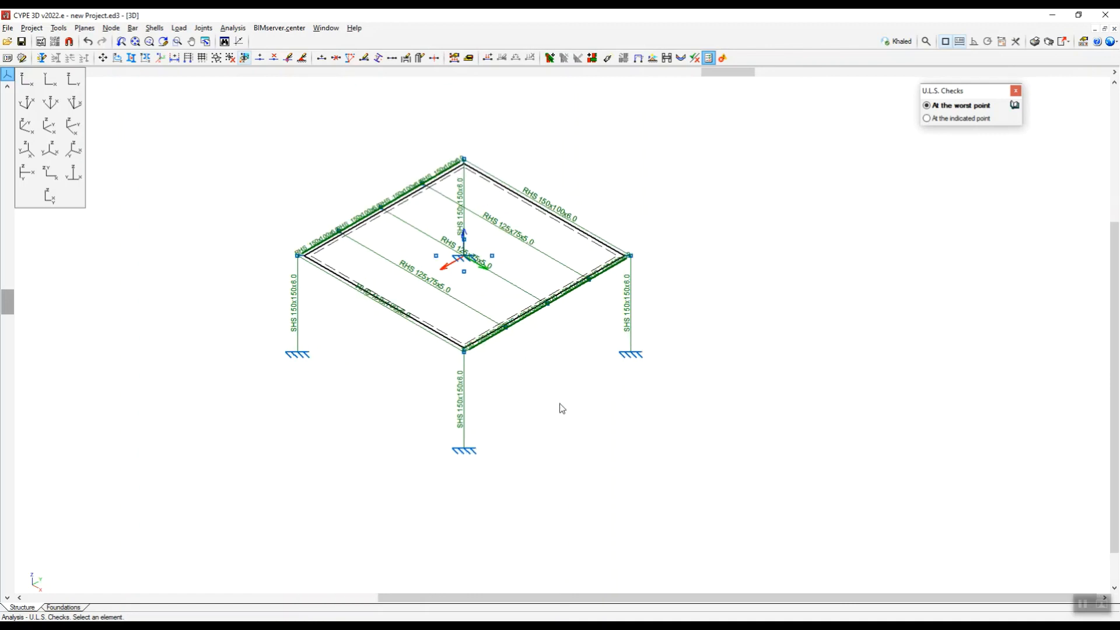